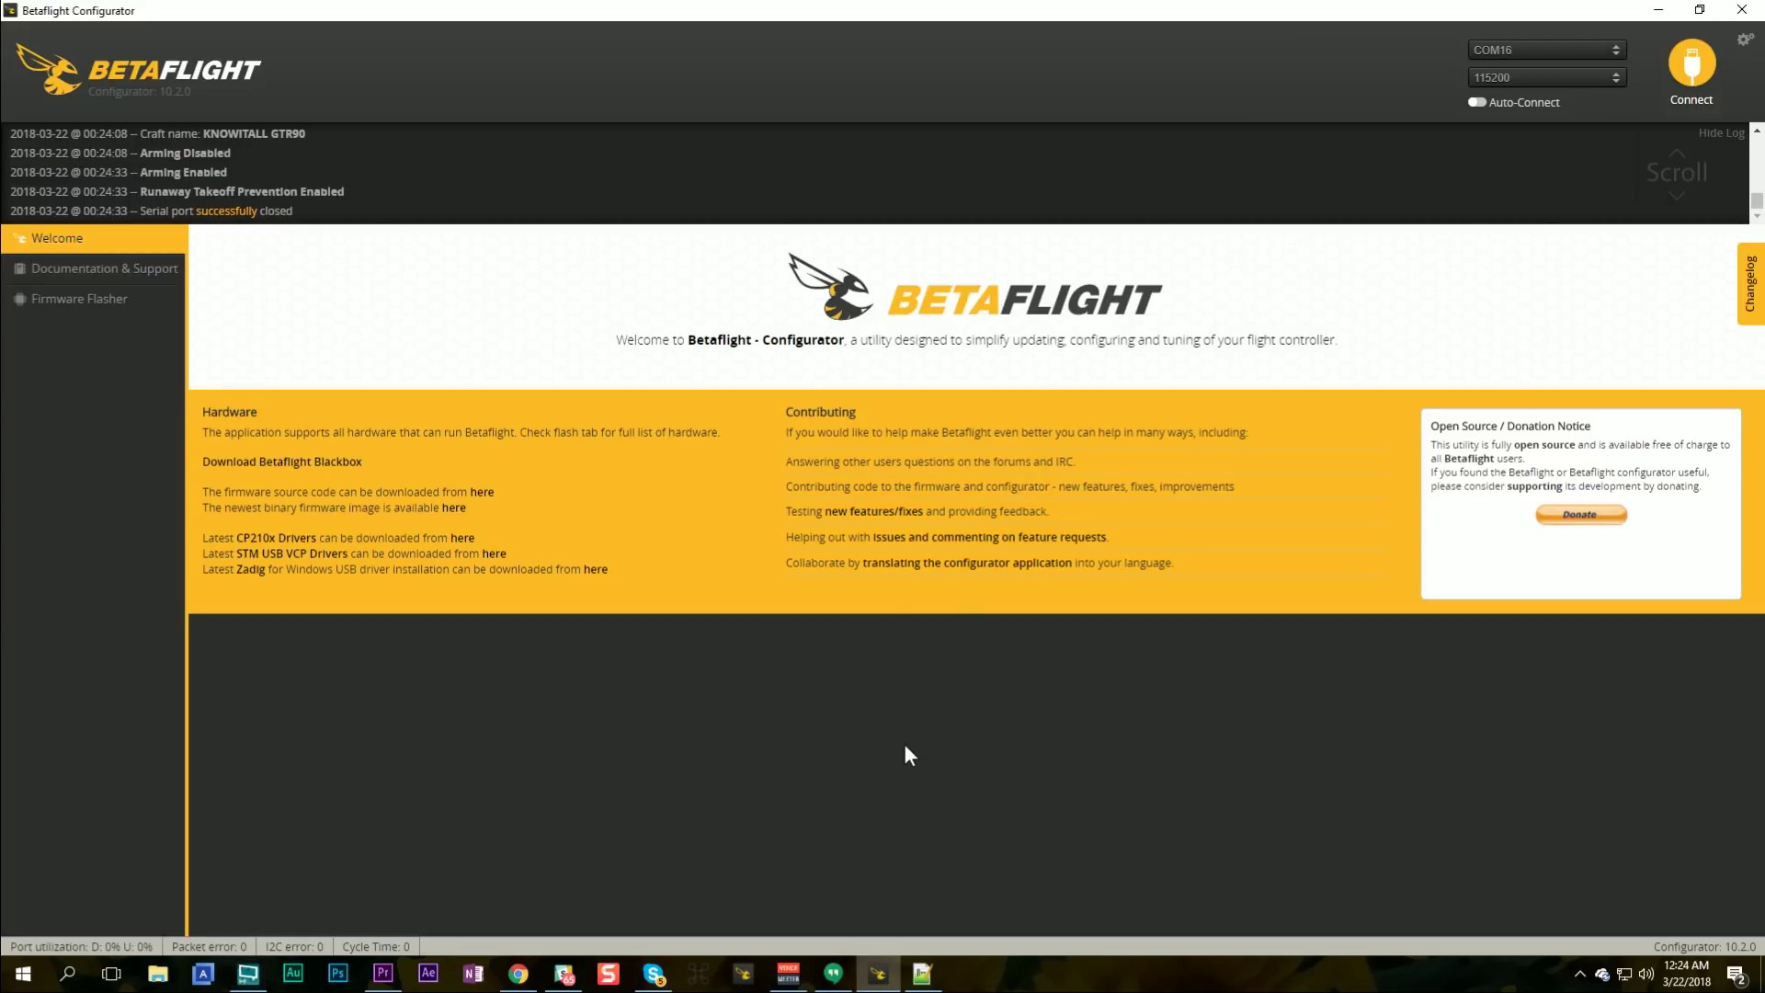
# Step: Connect to the flight controller and run the diff all command in the CLI
pyautogui.click(1699, 66)
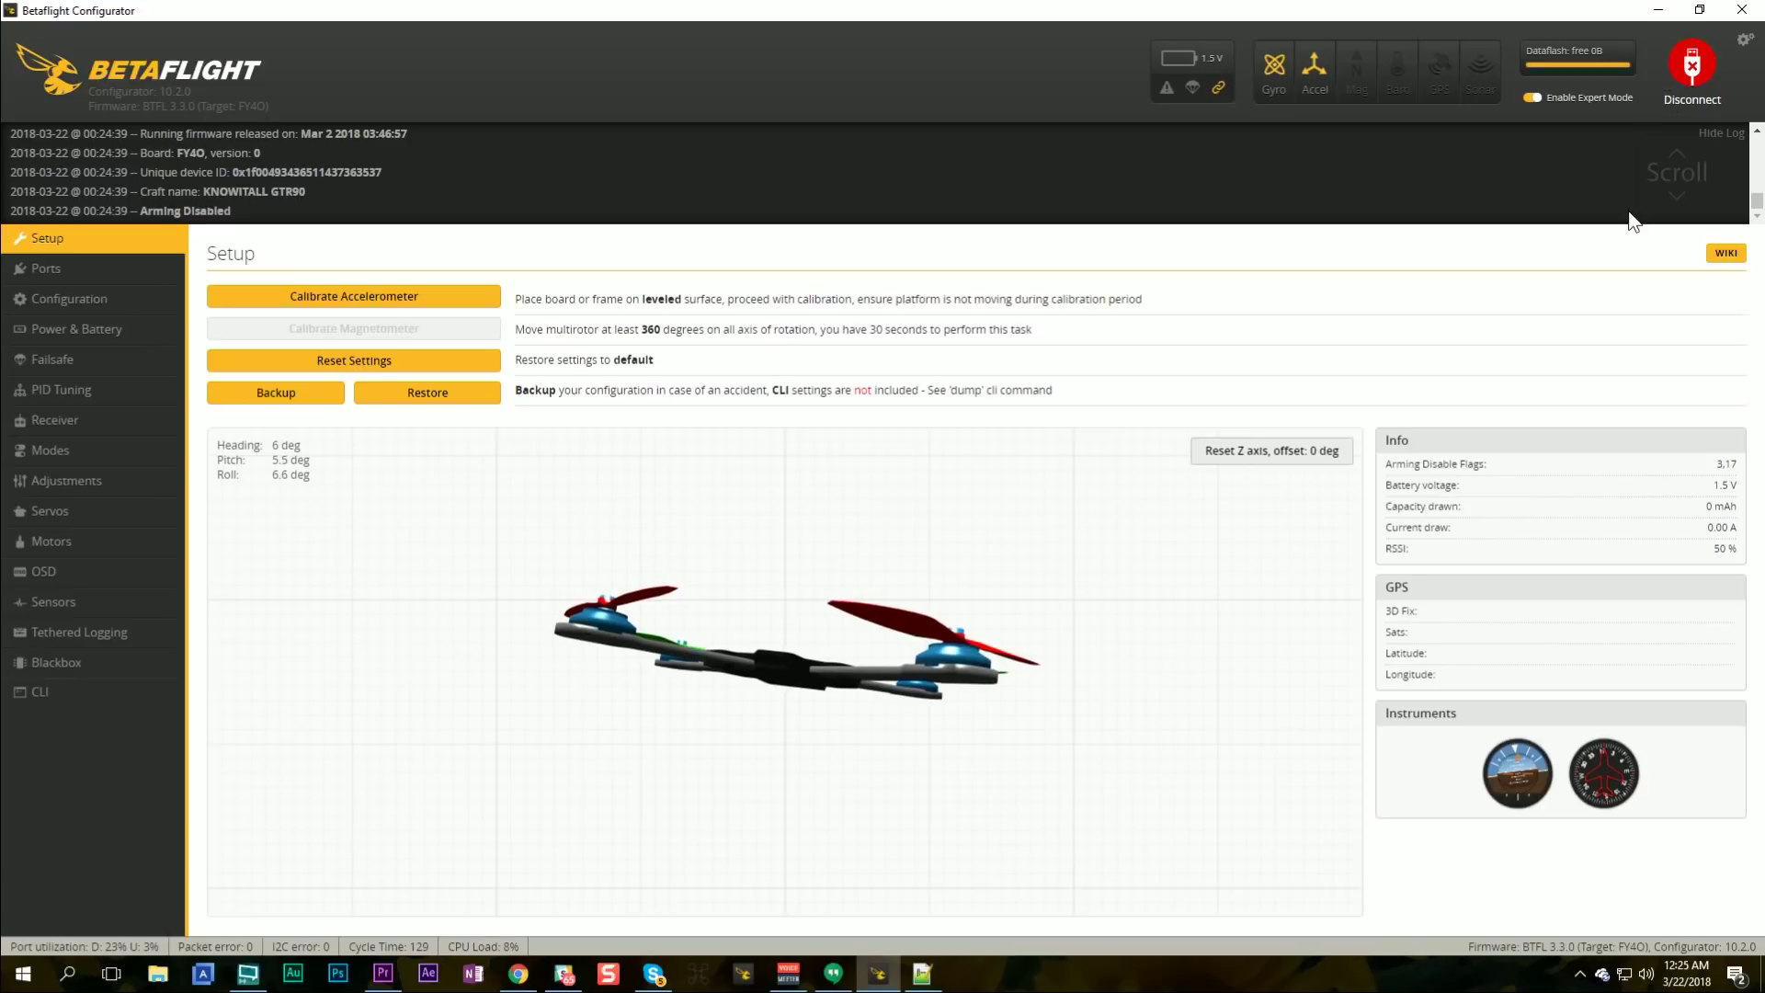
pyautogui.click(33, 694)
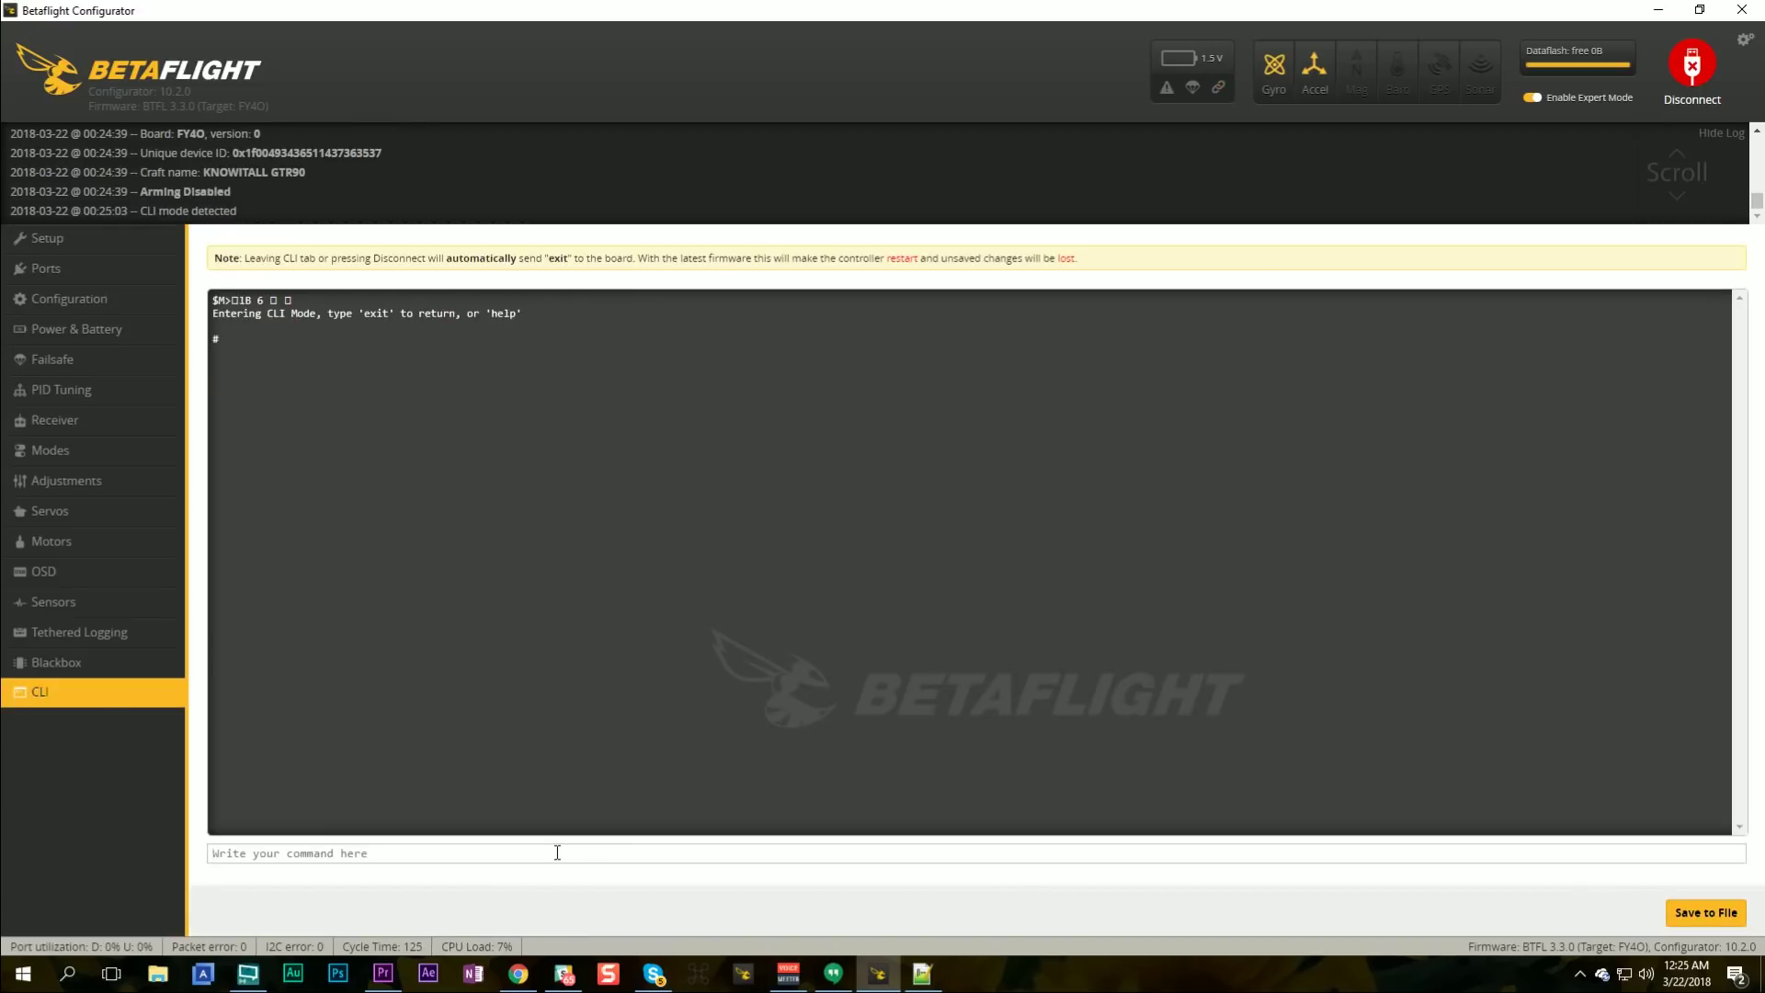
pyautogui.write('diff all')
pyautogui.press('Return')
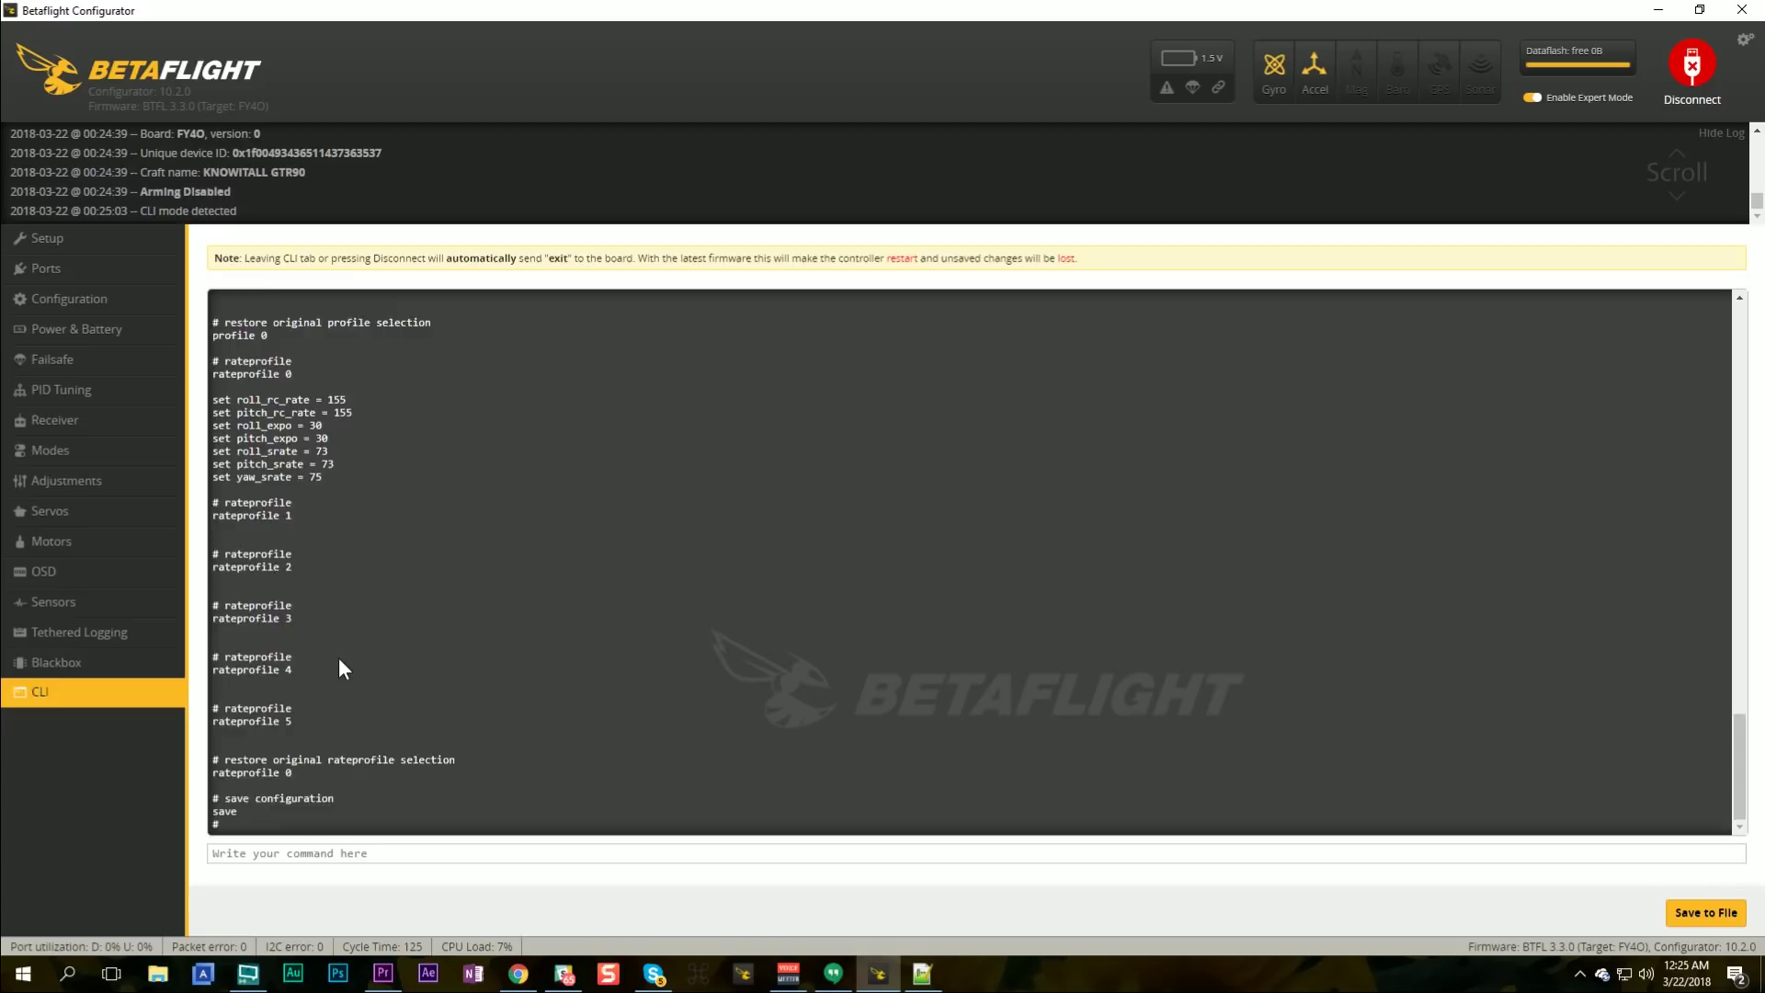
# Step: Save the CLI output as a text file named Config Example in the Flight Controller Configs folder
pyautogui.scroll(10, 338, 658)
pyautogui.scroll(15, 338, 658)
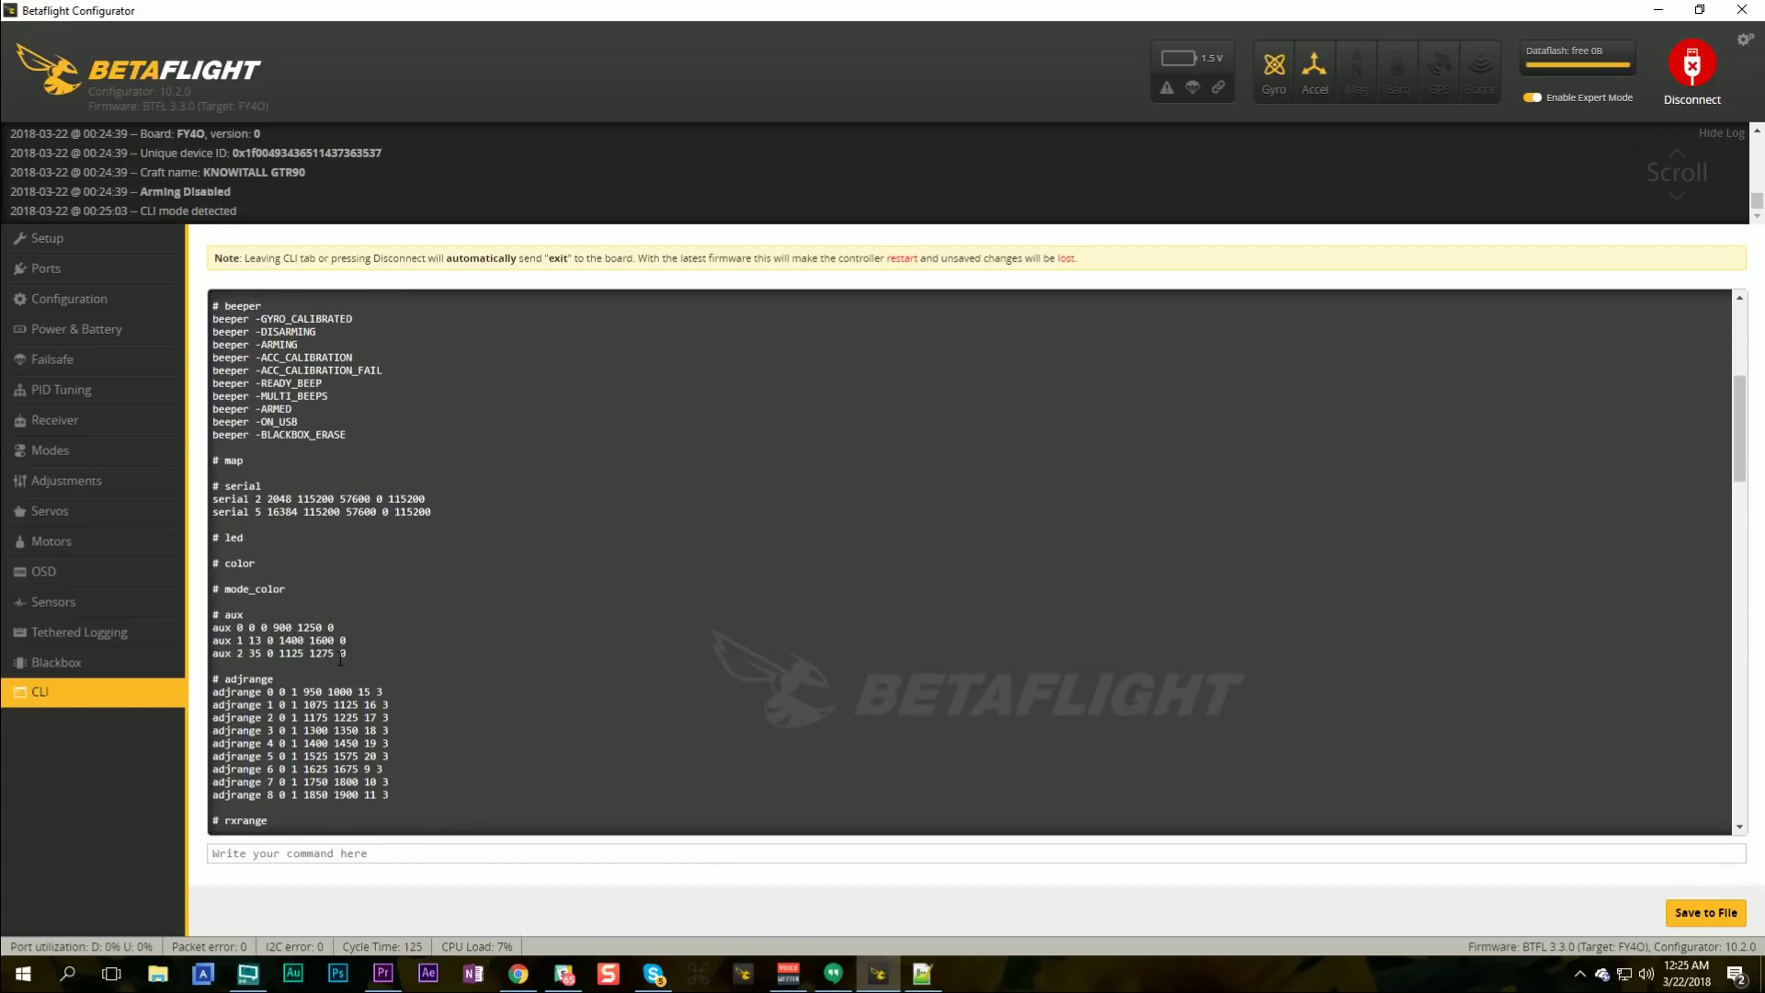
pyautogui.scroll(-10, 340, 658)
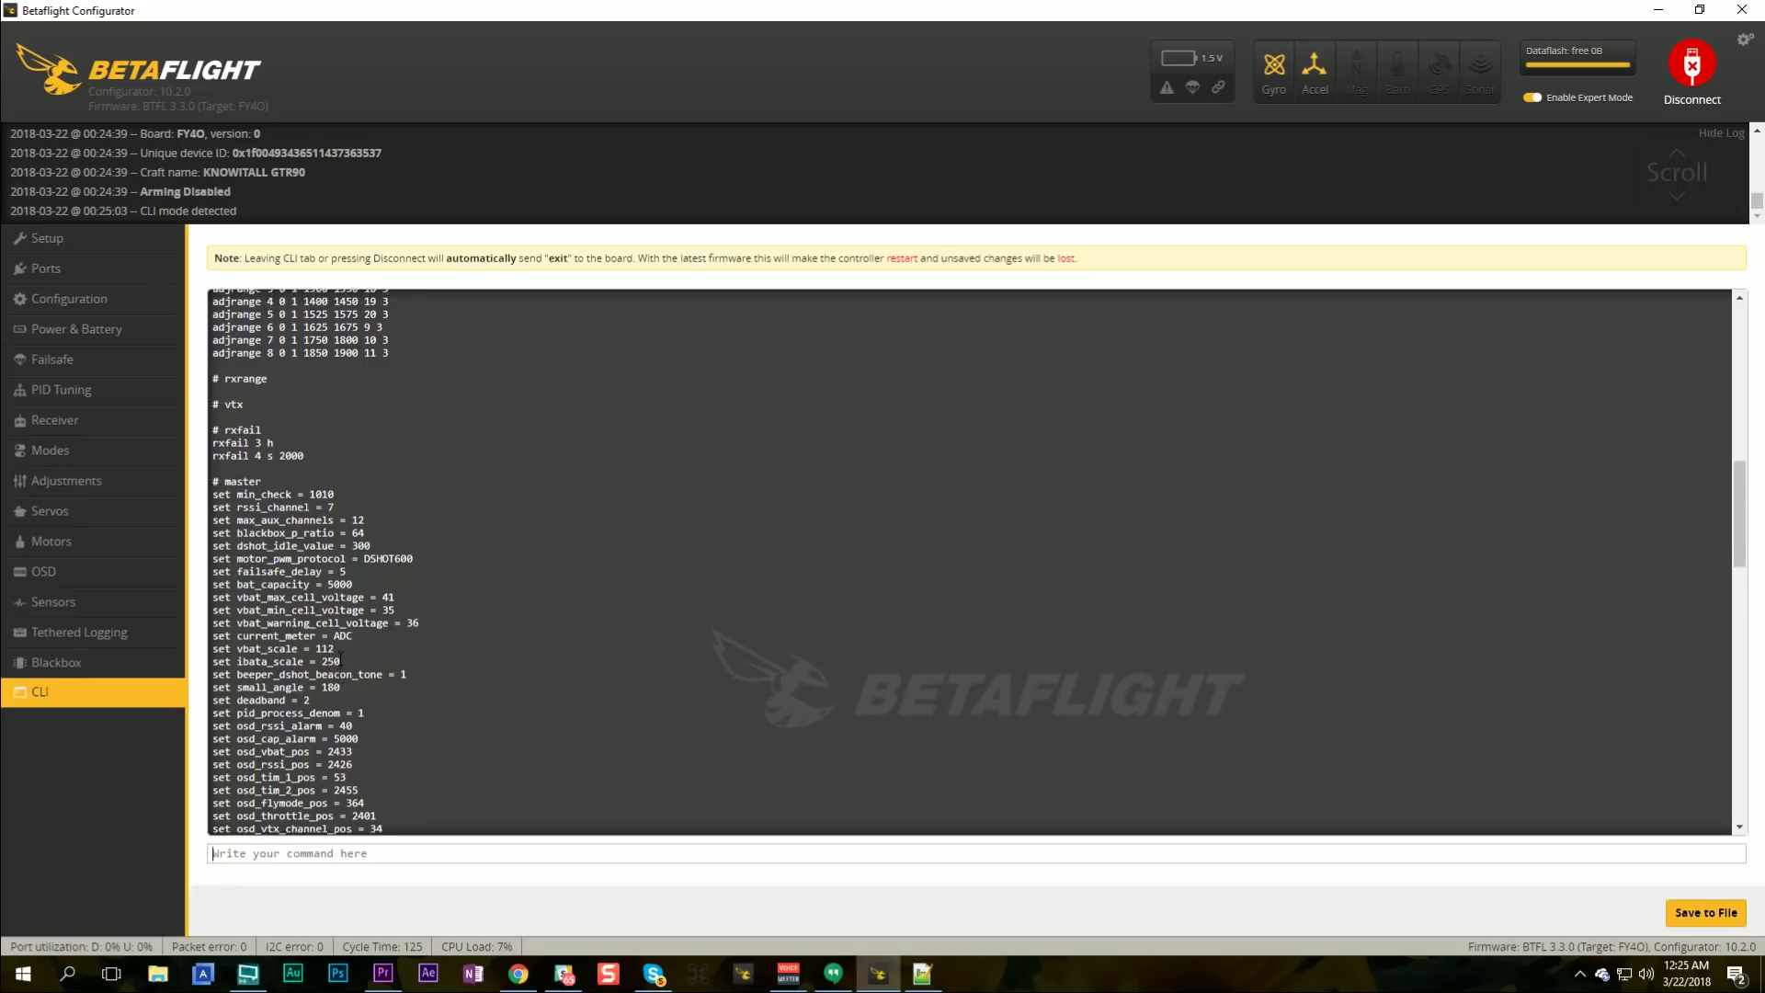
pyautogui.scroll(5, 340, 658)
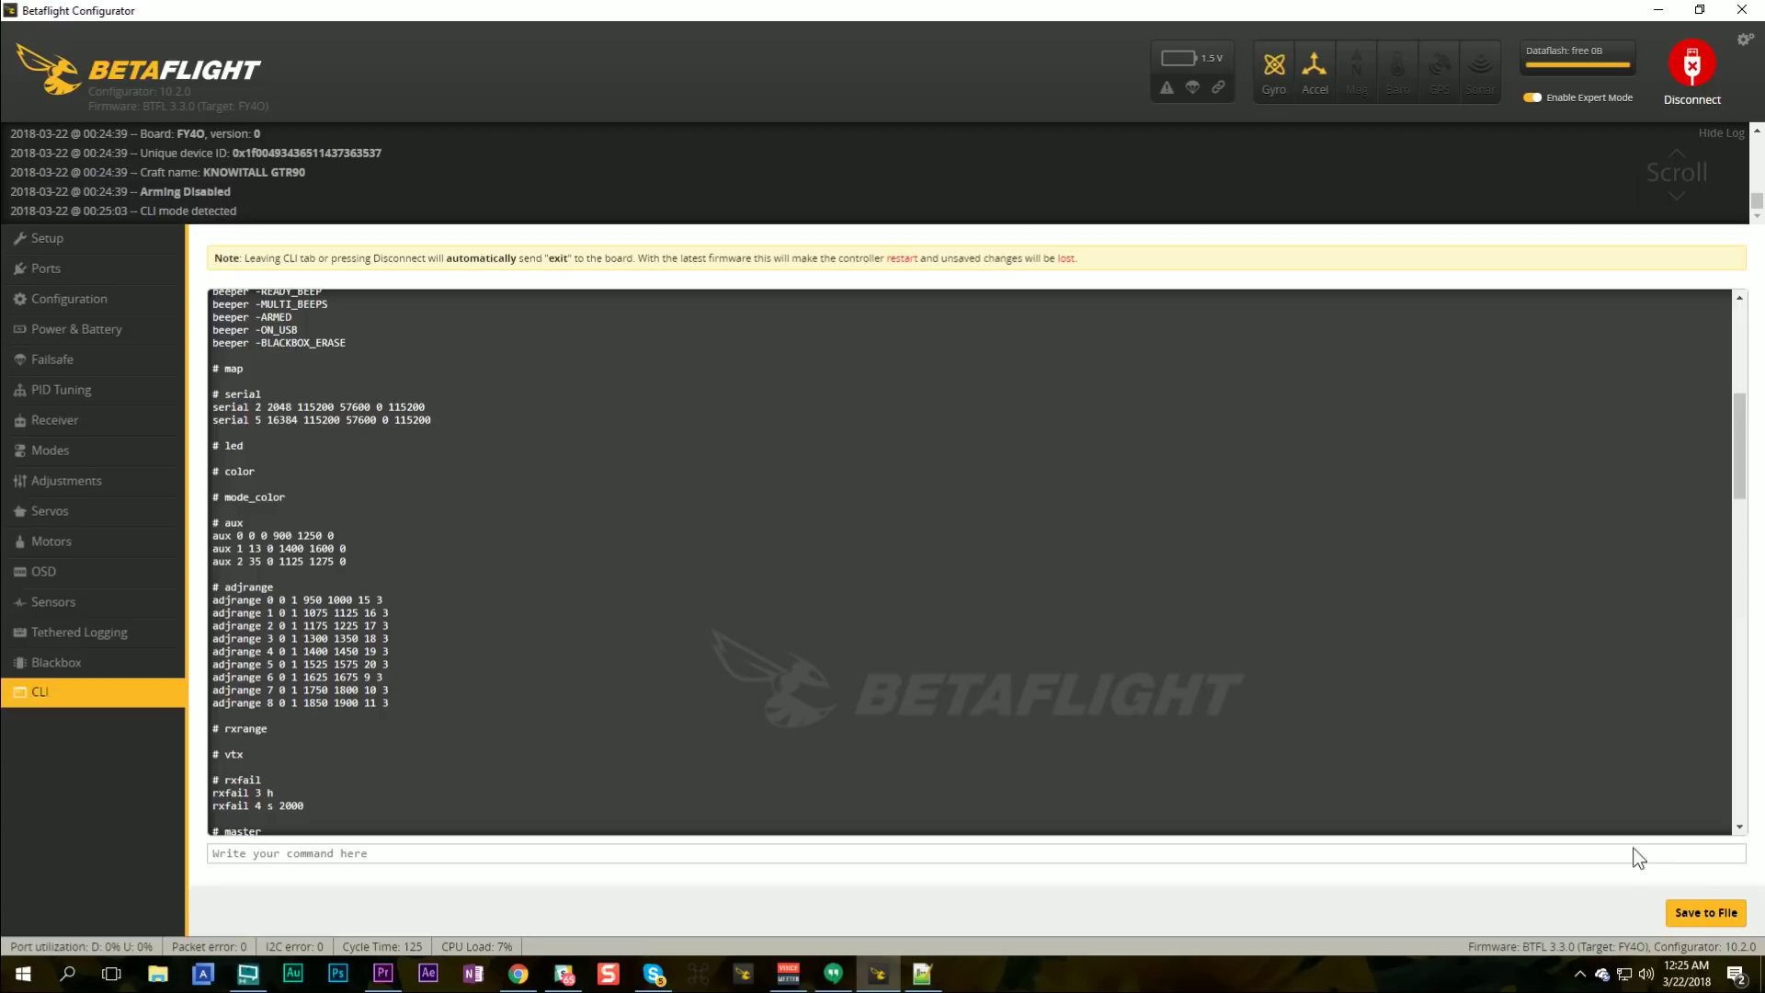
pyautogui.click(1706, 914)
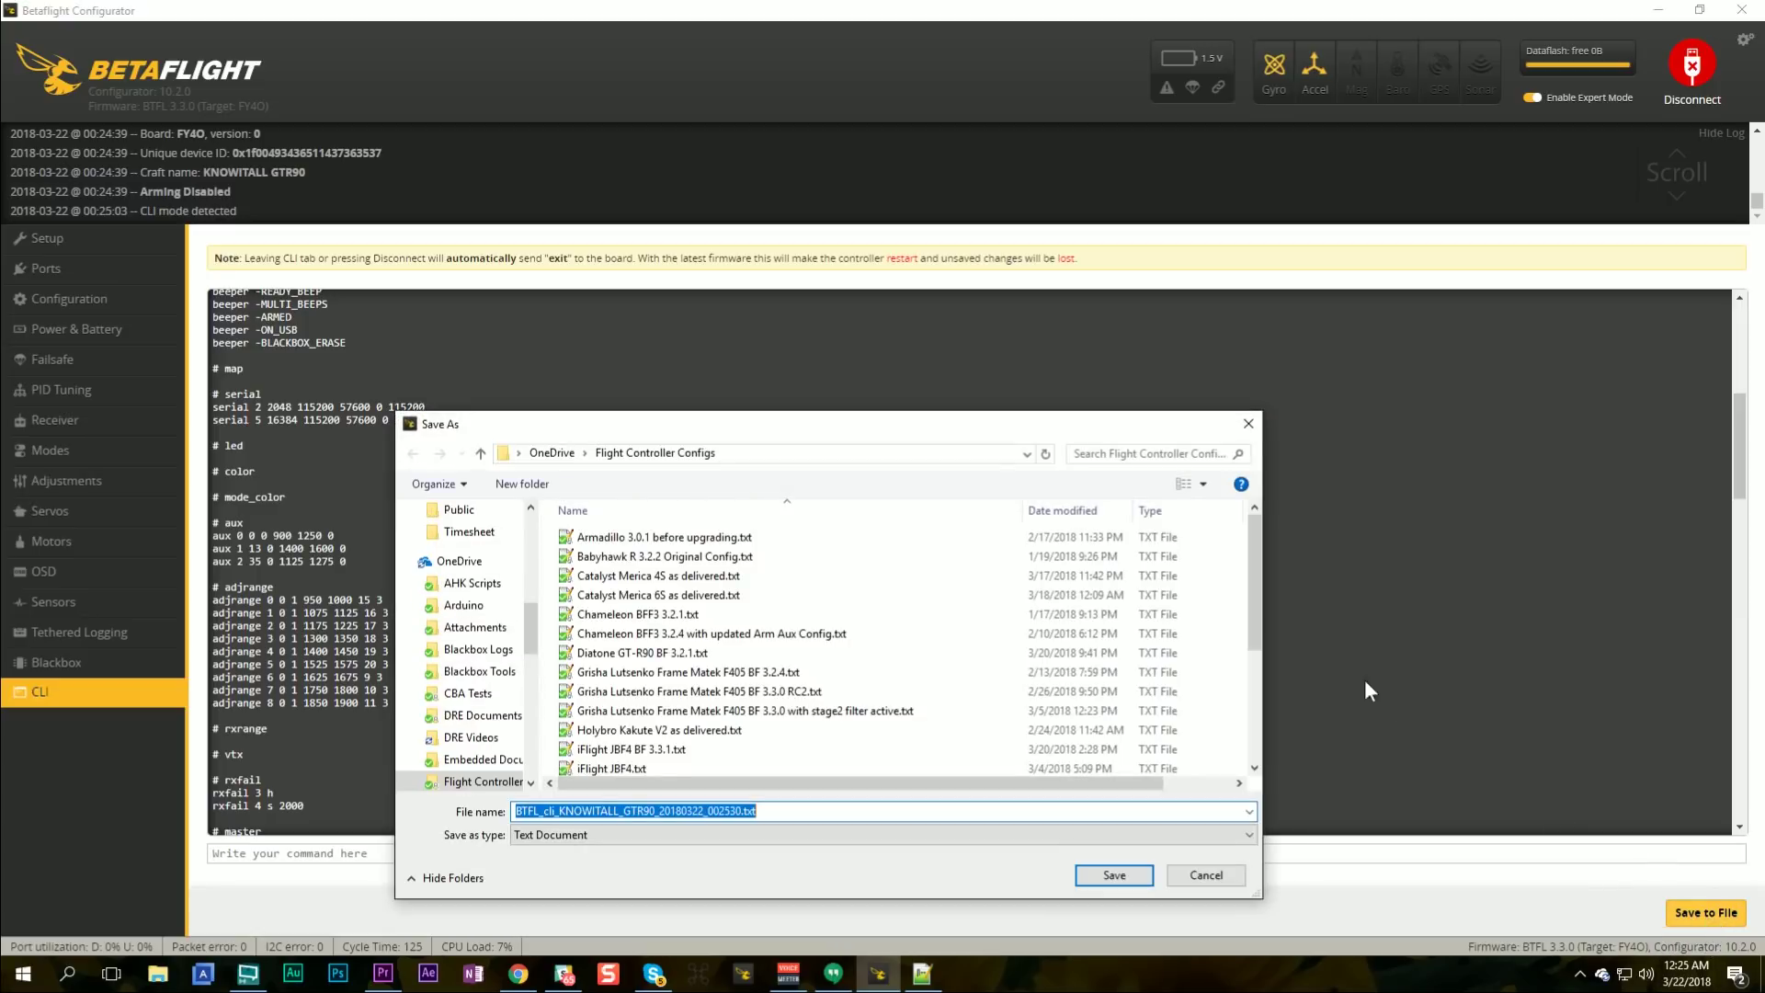
pyautogui.scroll(-4, 676, 708)
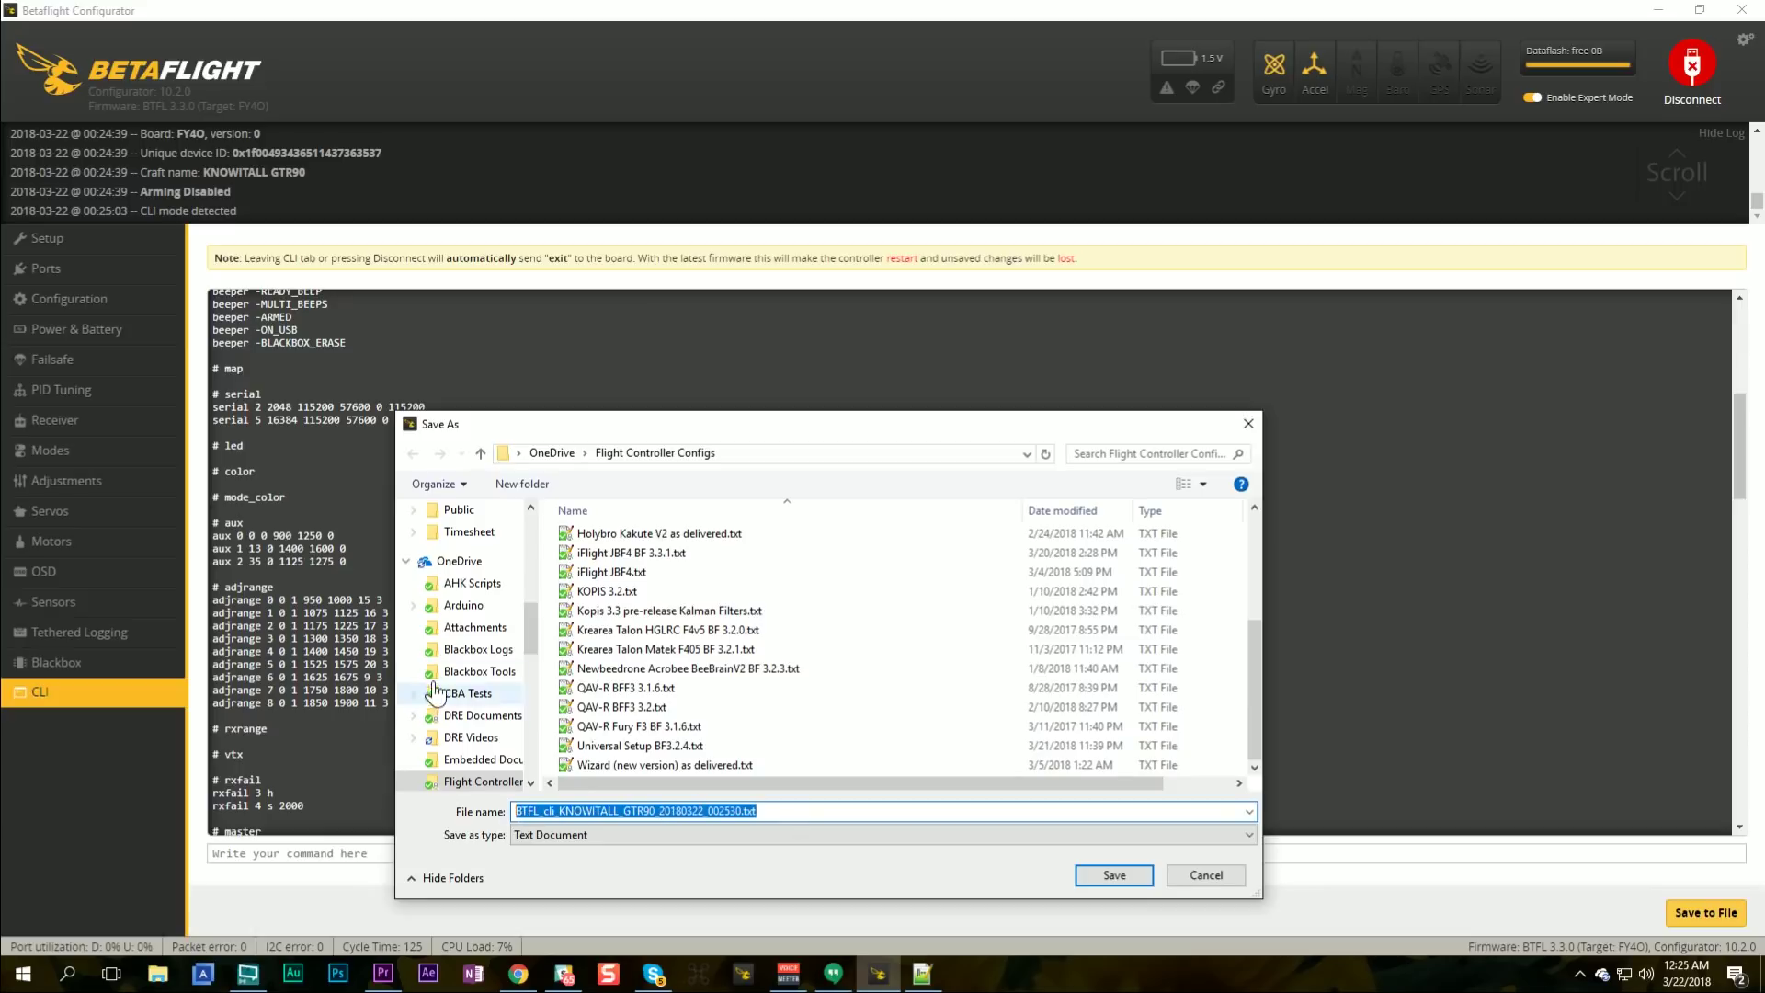
pyautogui.scroll(6, 437, 644)
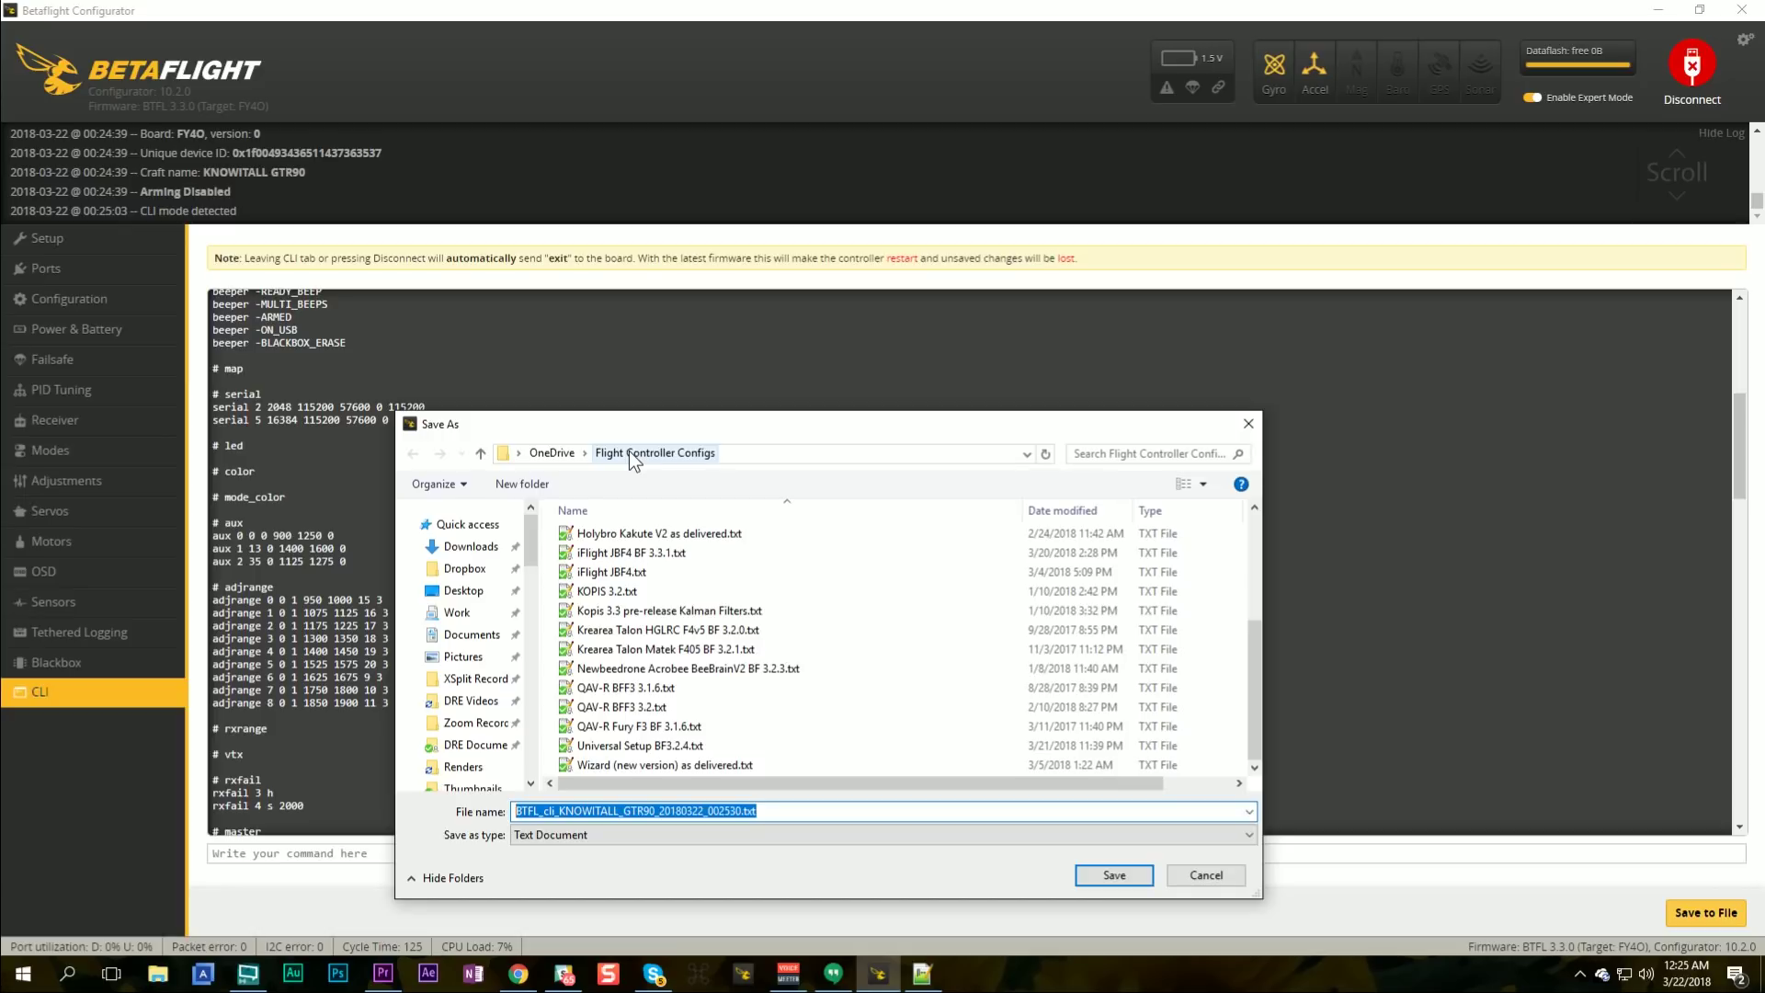
pyautogui.write('Config Example')
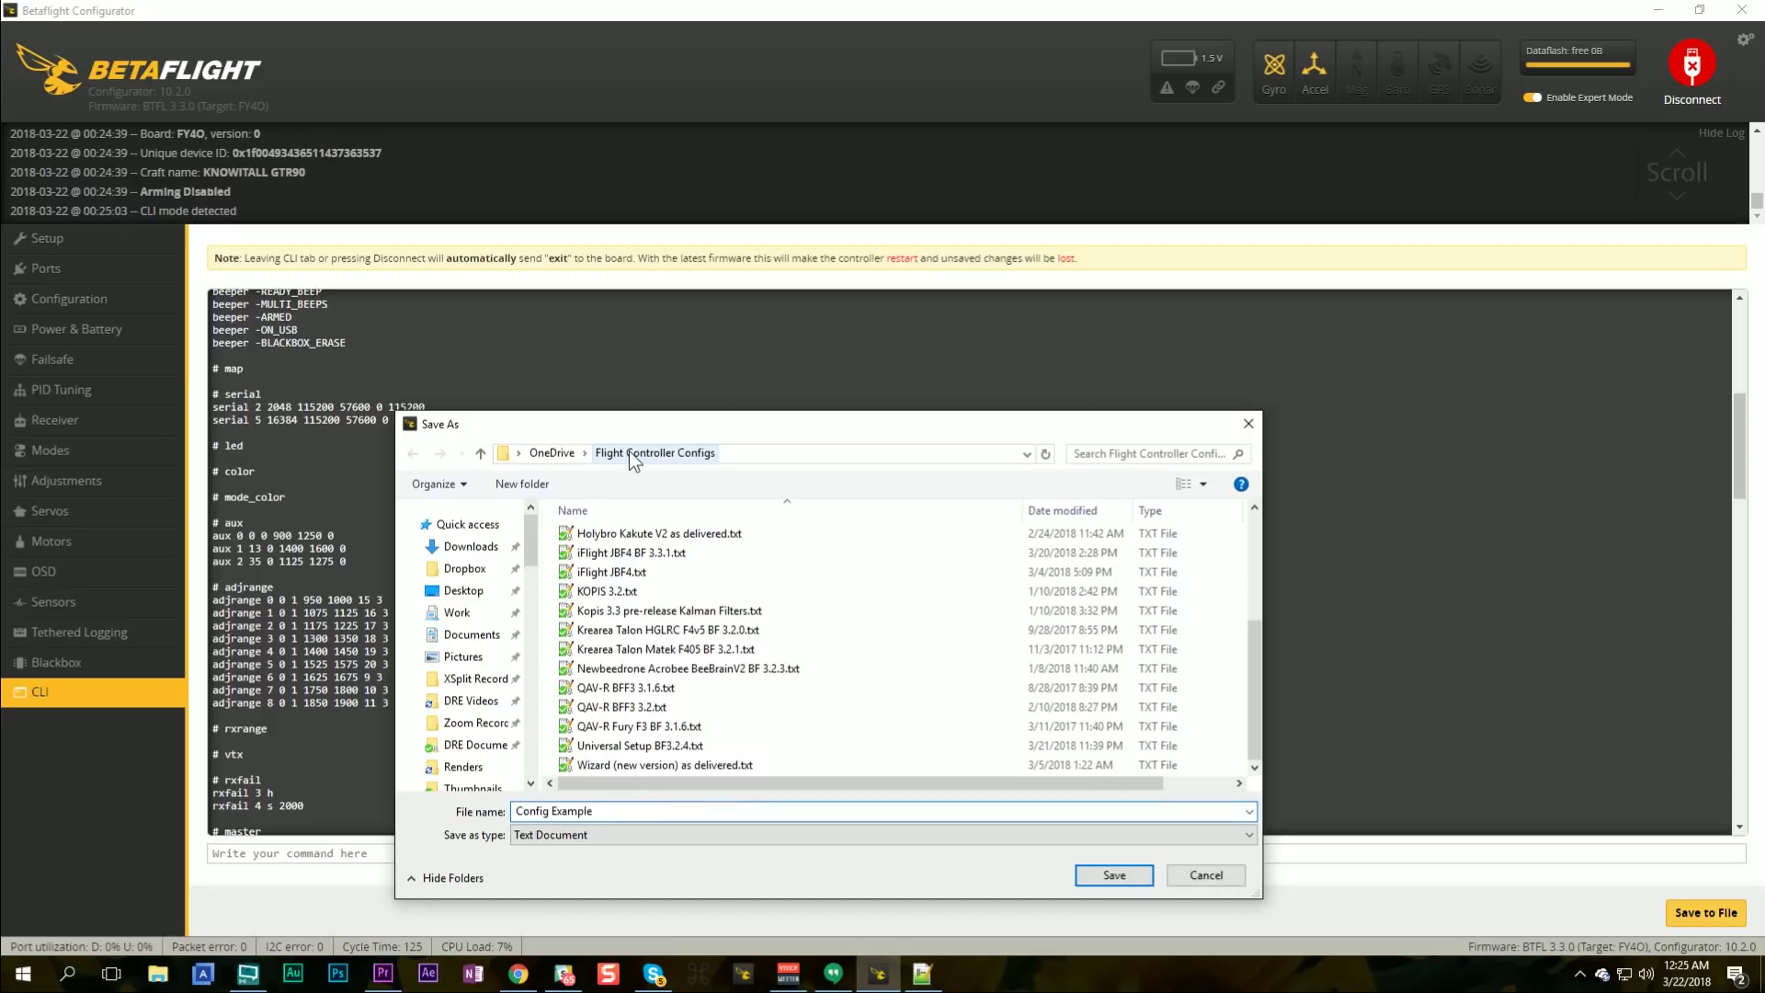
pyautogui.press('Return')
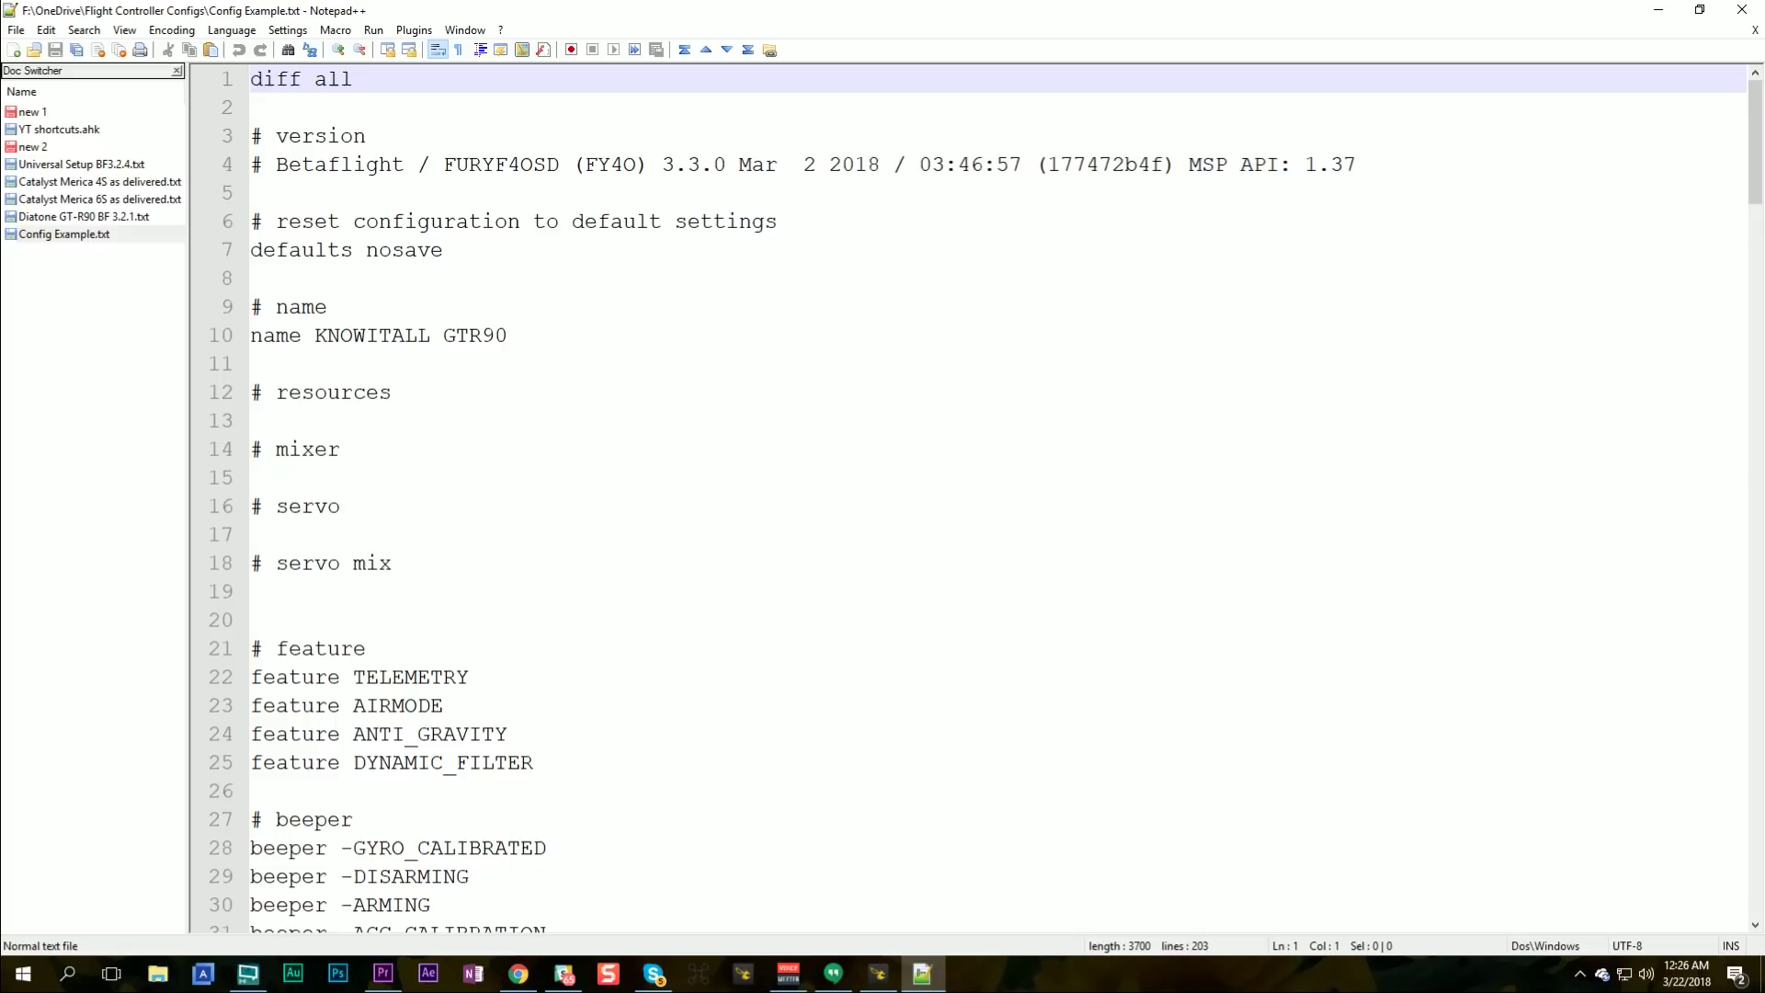
# Step: Delete the diff all line and the blank line below it from Config Example.txt in Notepad++
pyautogui.hotkey('shift', 'Down')
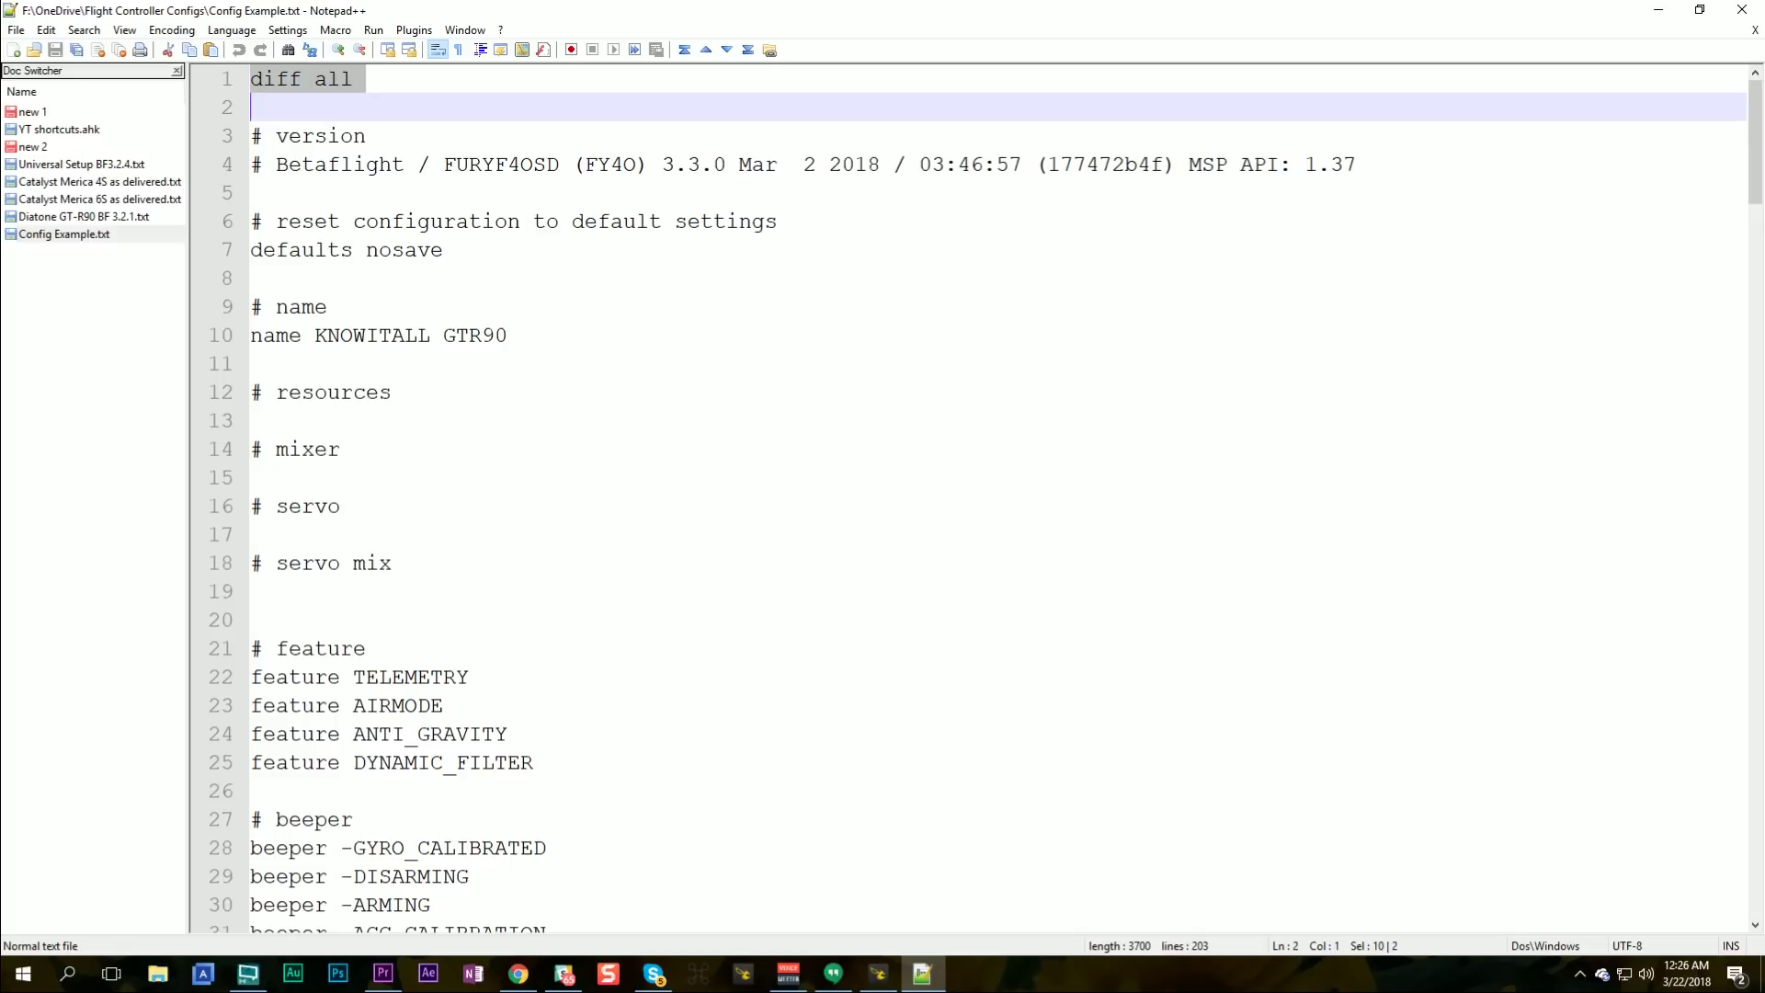
pyautogui.press('Delete')
pyautogui.press('Delete')
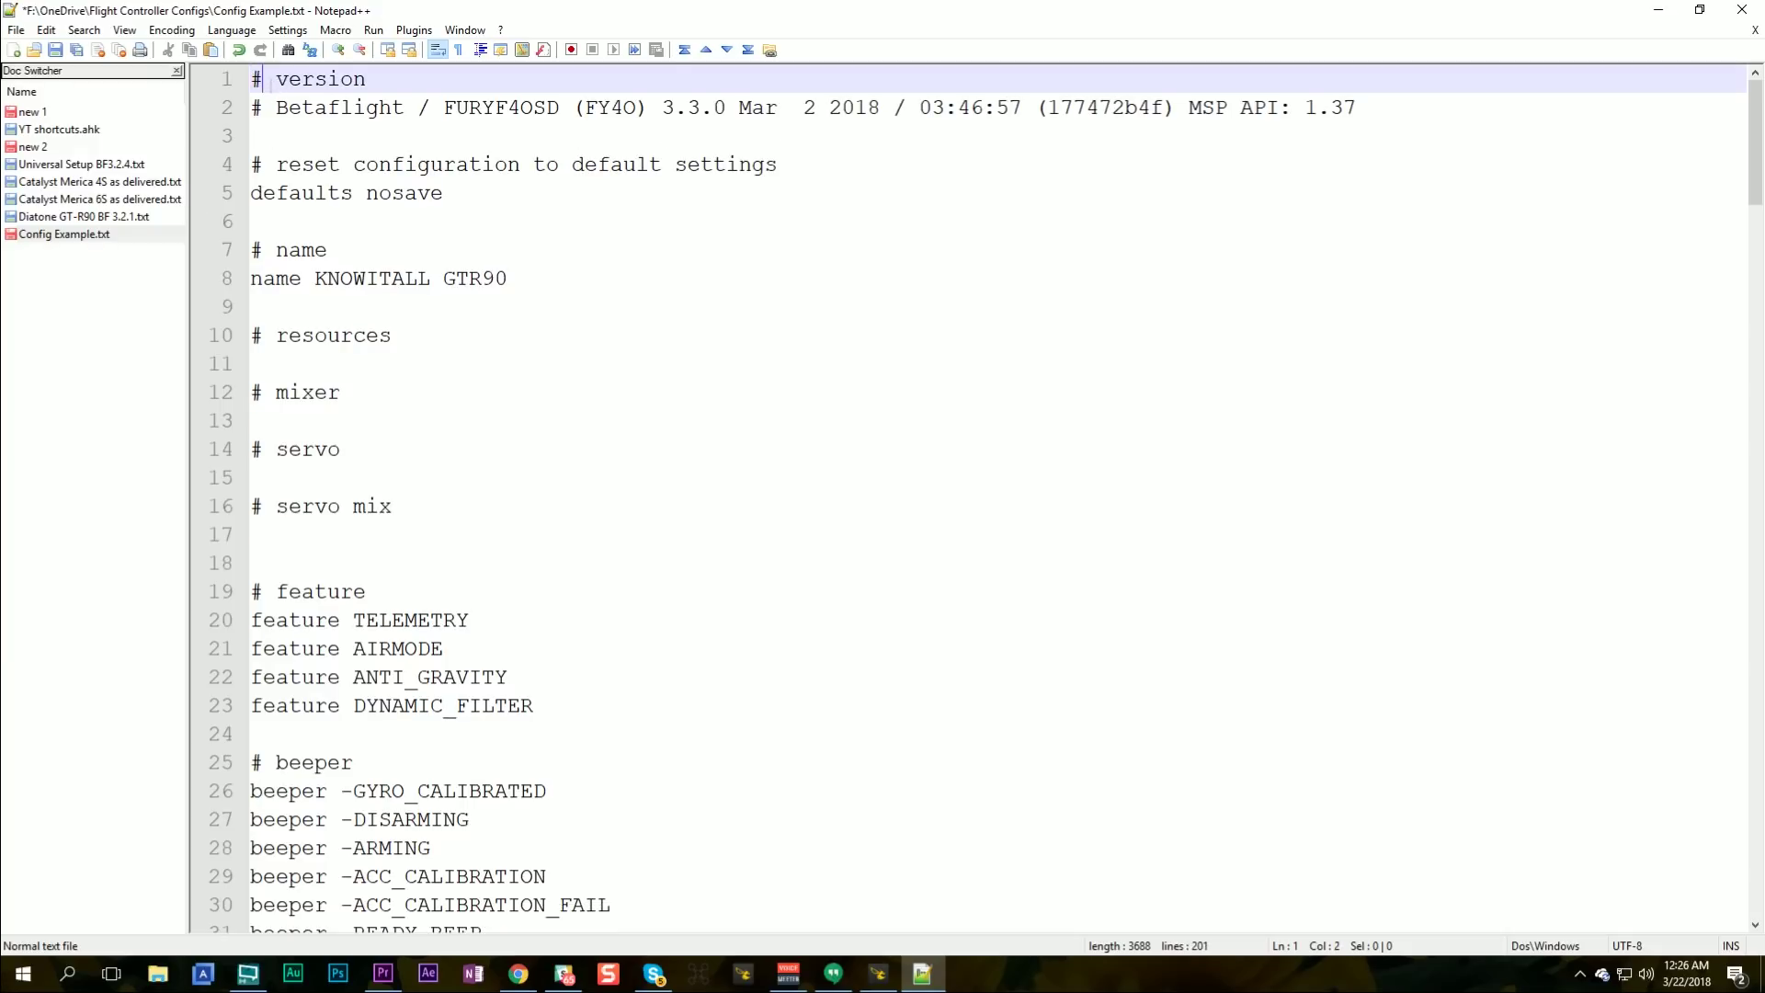
# Step: Delete the version section, including its Betaflight build line and the blank line below it
pyautogui.hotkey('shift', 'Right')
pyautogui.press('Left')
pyautogui.hotkey('shift', 'Down')
pyautogui.hotkey('shift', 'Down')
pyautogui.hotkey('shift', 'Down')
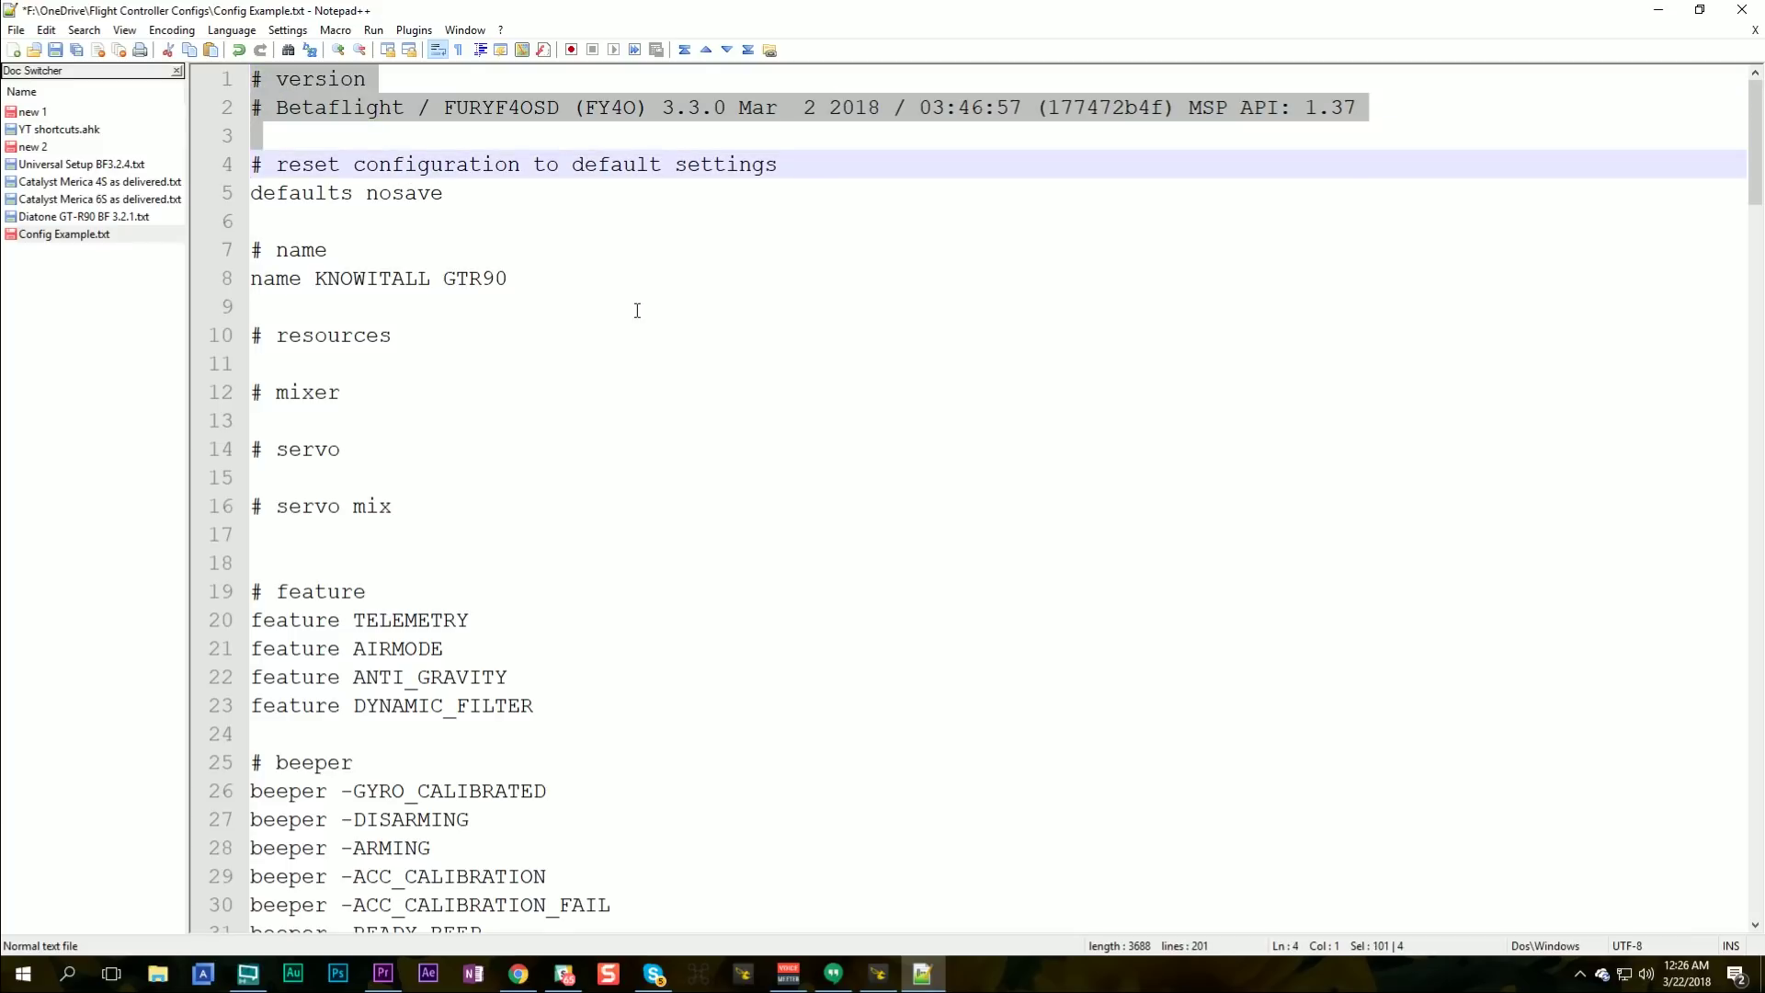
pyautogui.press('Delete')
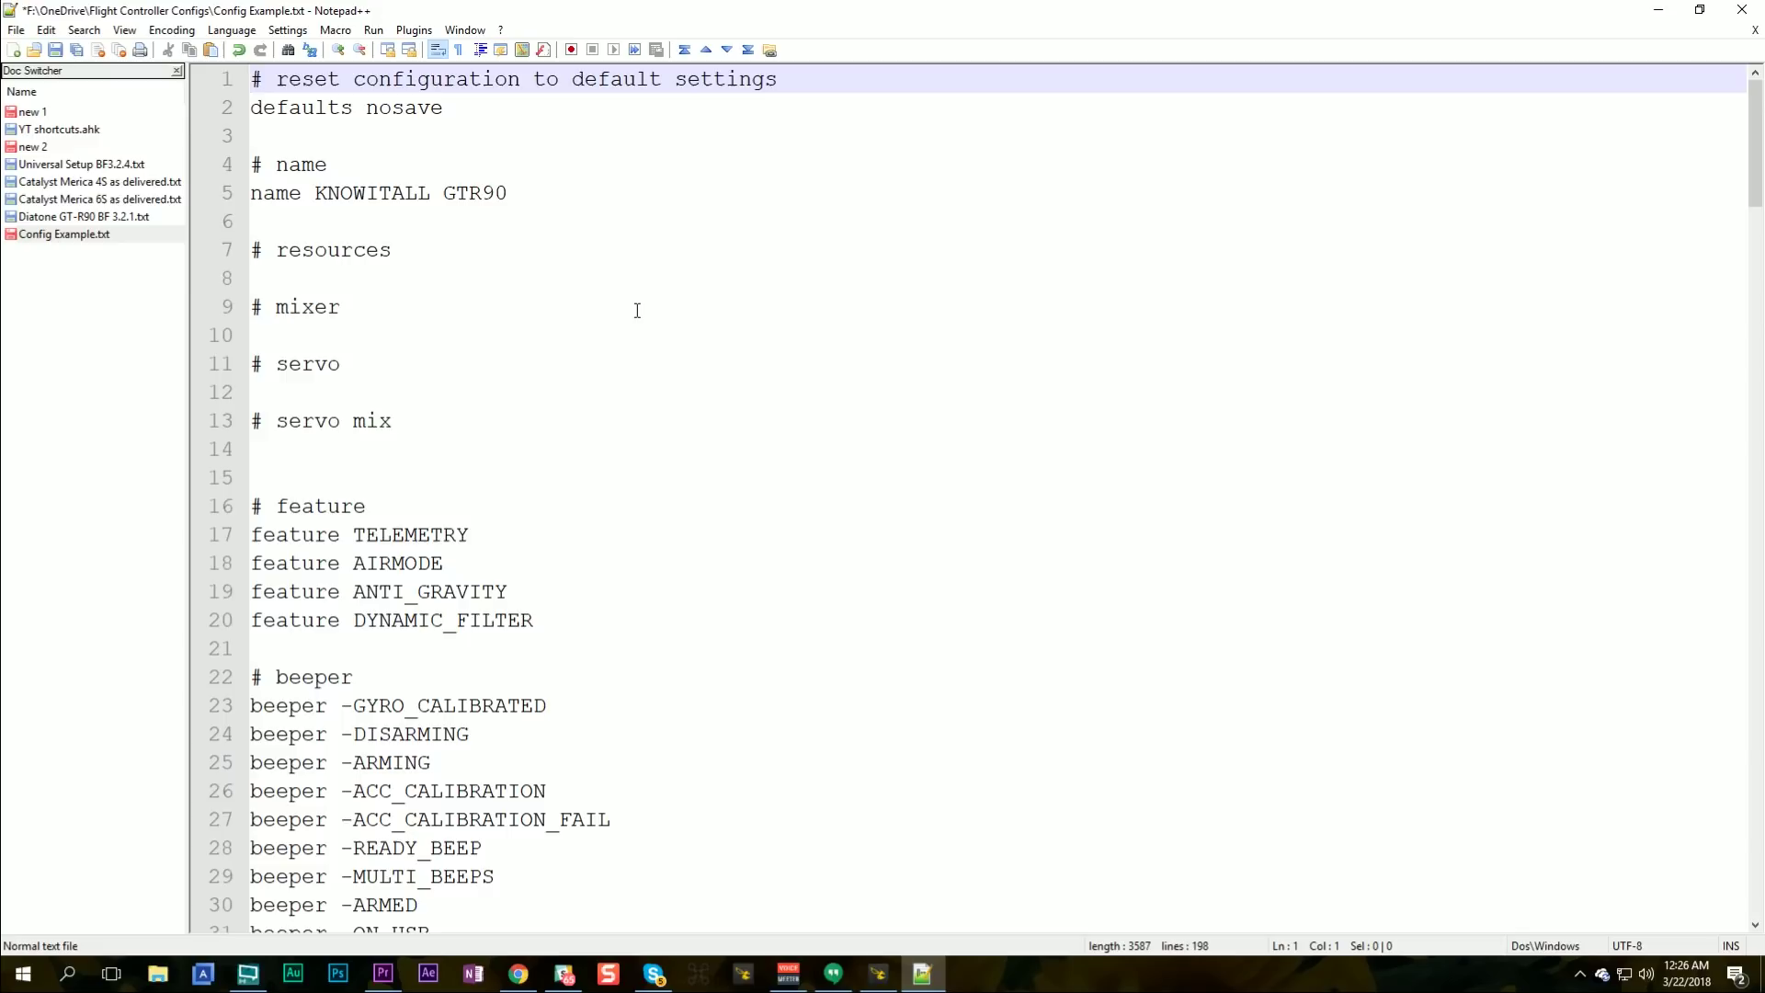
# Step: Delete the reset configuration to default settings section with its defaults nosave command
pyautogui.press('Down')
pyautogui.press('Up')
pyautogui.press('Down')
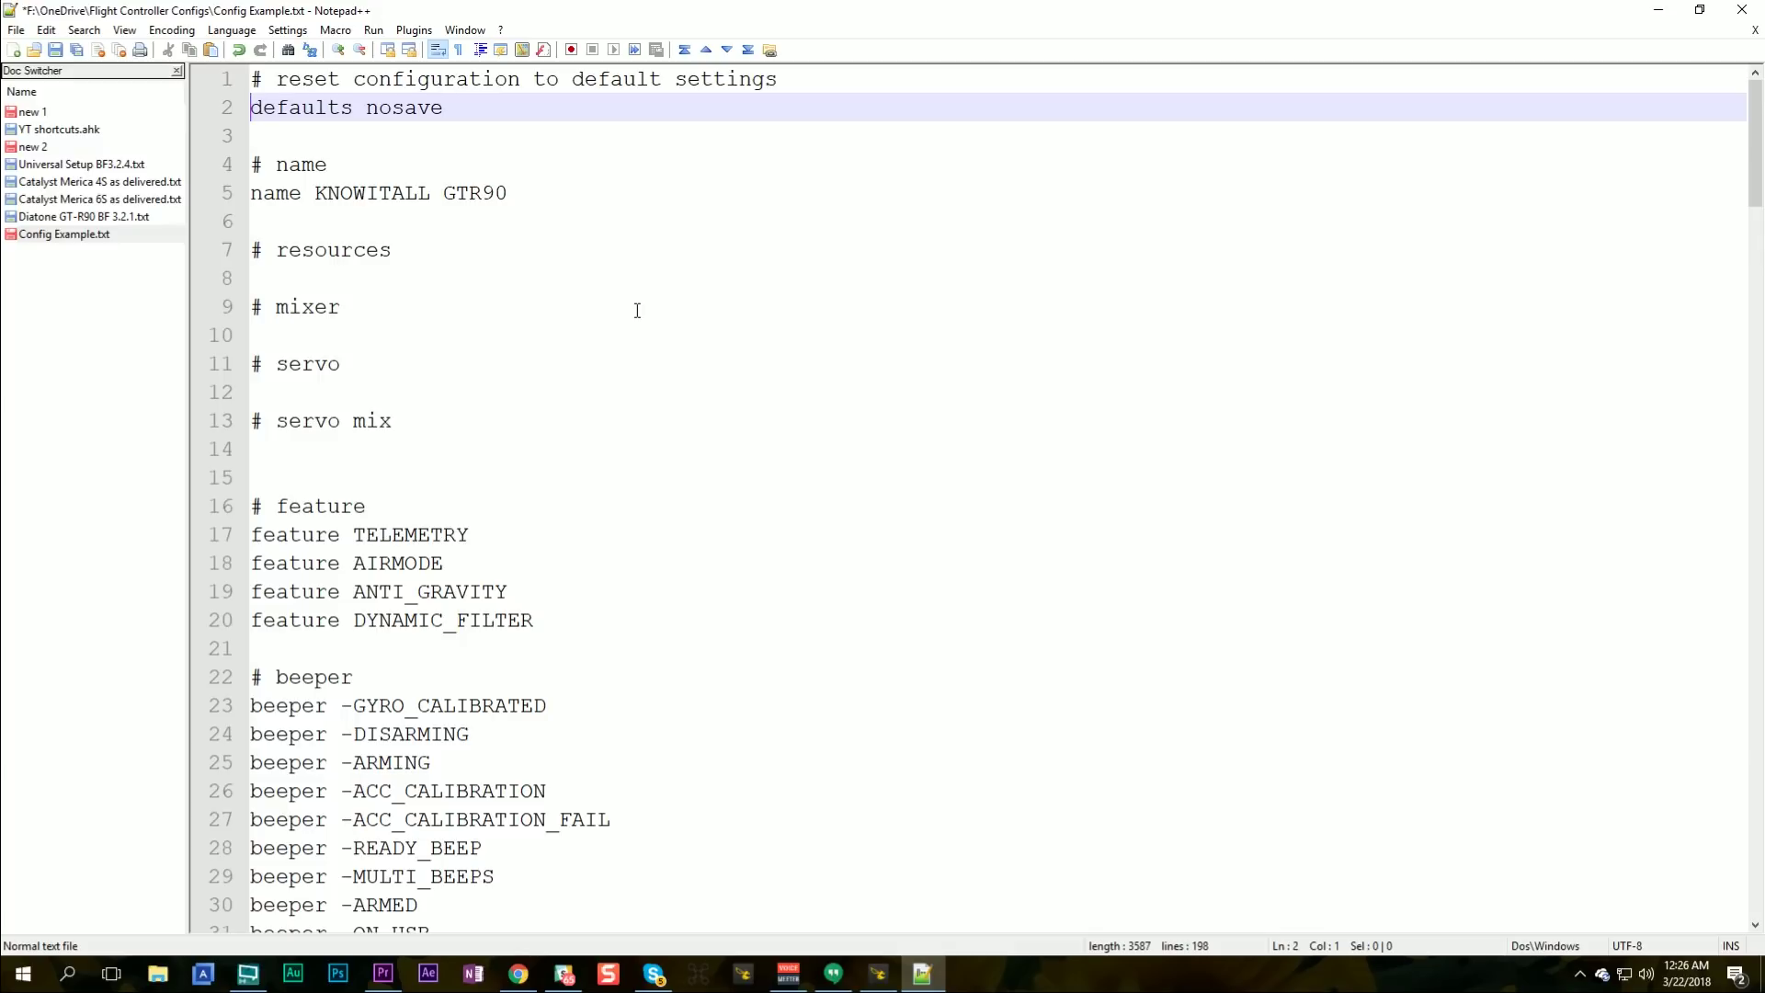
pyautogui.press('Up')
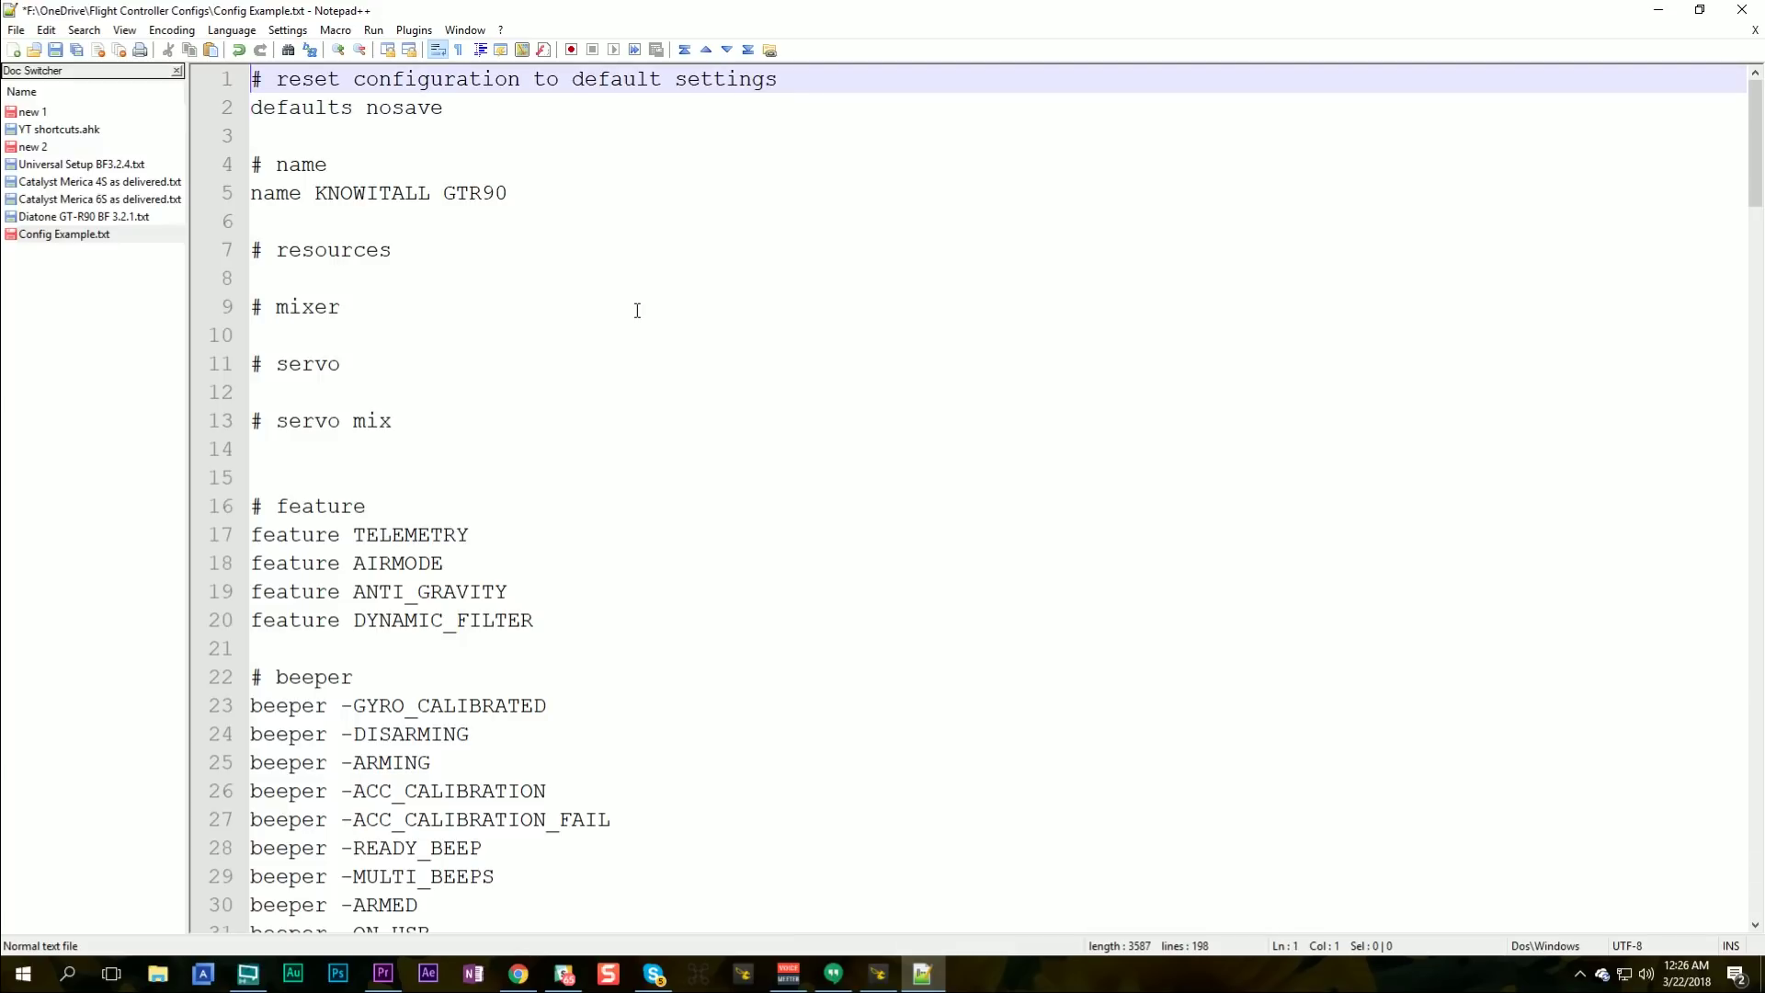
pyautogui.hotkey('shift', 'Down')
pyautogui.hotkey('shift', 'Down')
pyautogui.hotkey('shift', 'Down')
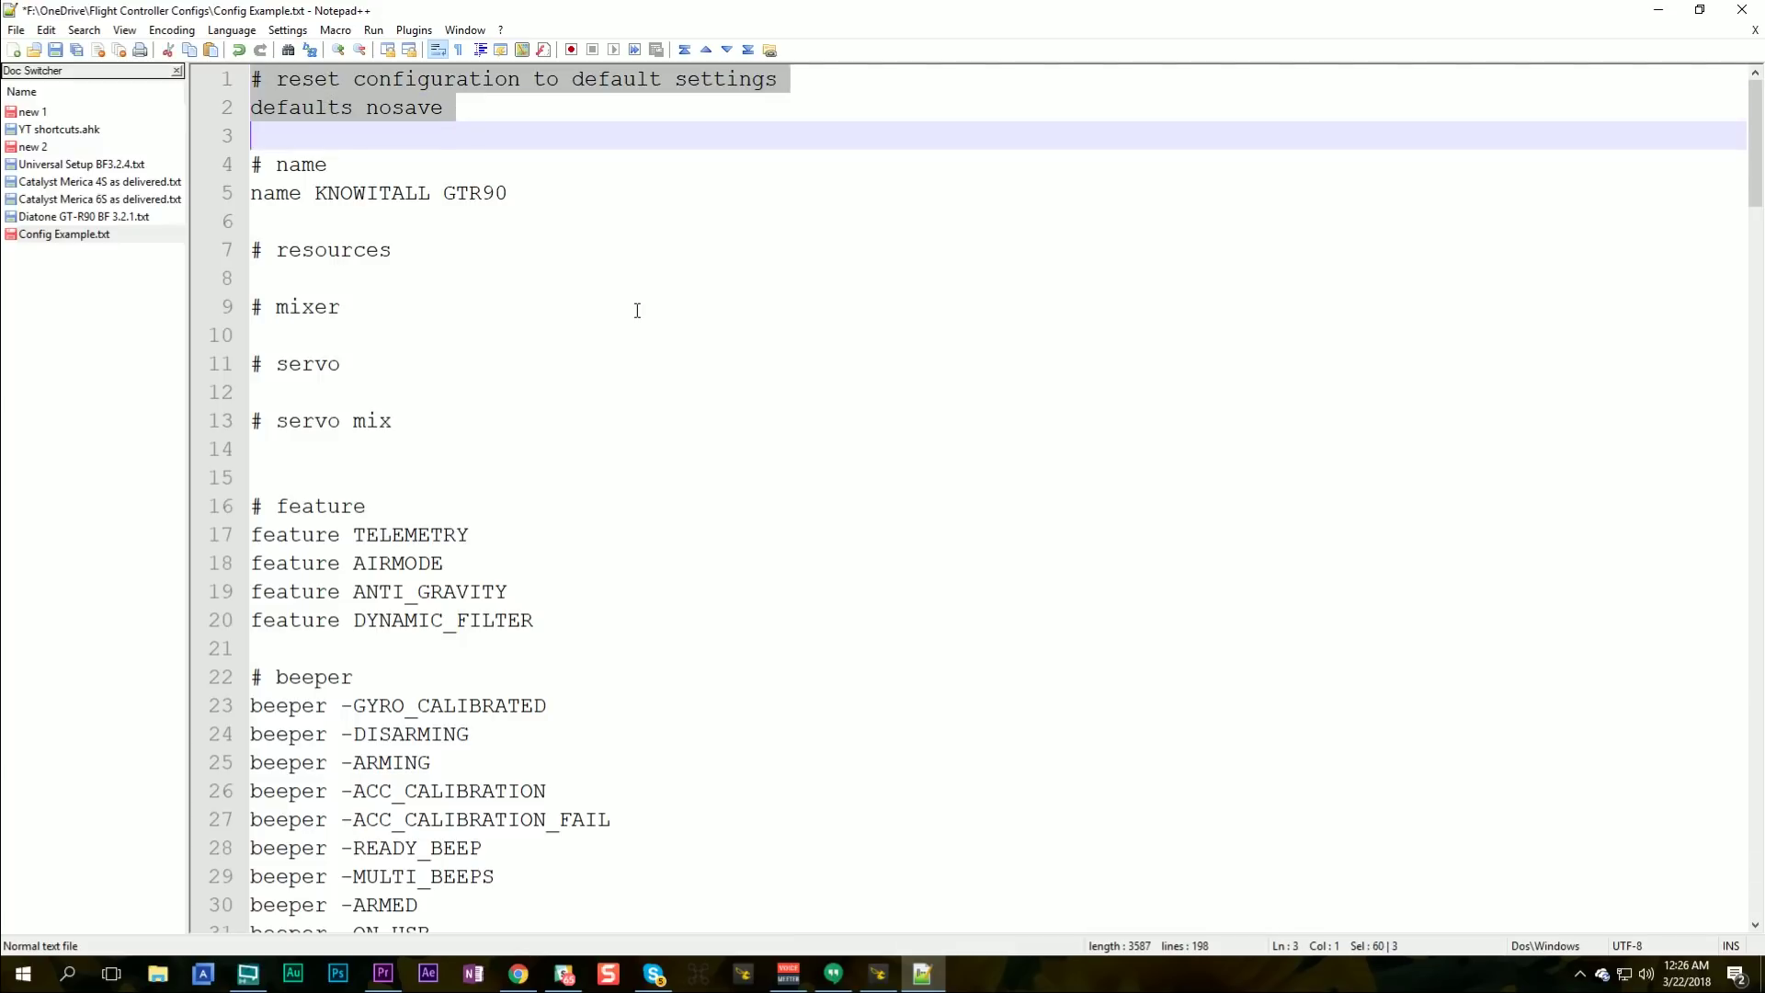
pyautogui.press('Delete')
# Step: Remove GTR90 from the craft name line so that it reads name KNOWITALL
pyautogui.press('Down')
pyautogui.press('End')
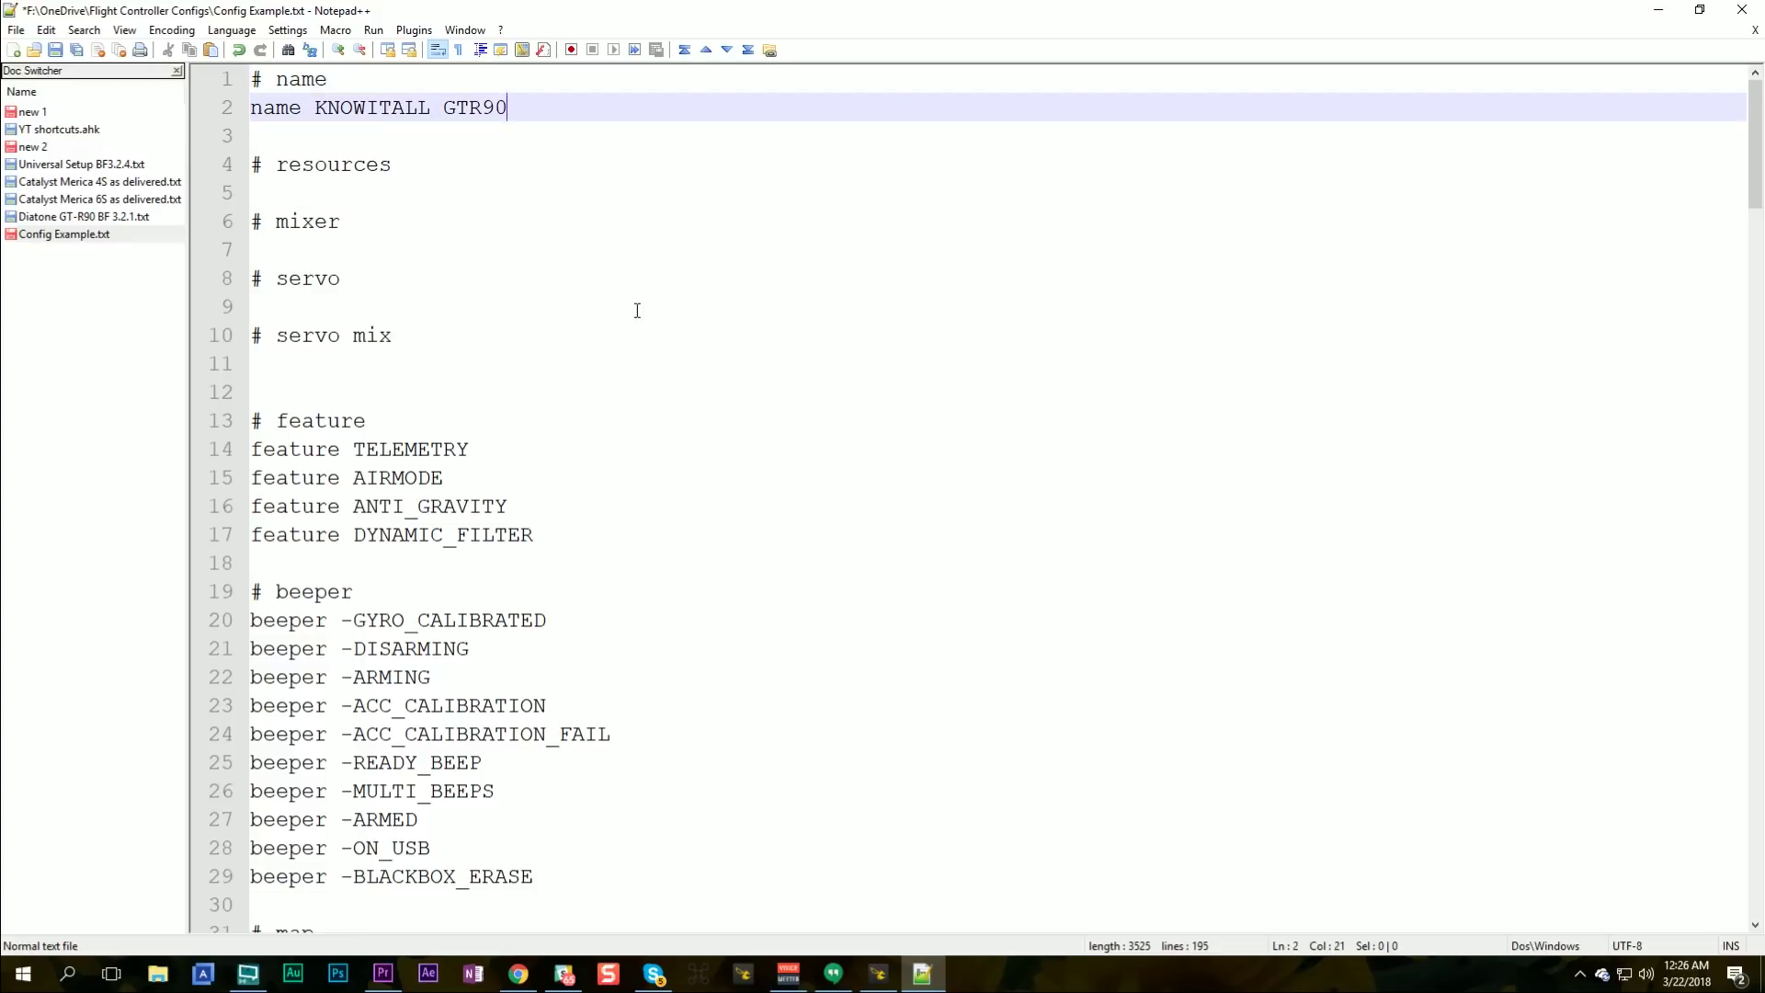
pyautogui.press('BackSpace')
pyautogui.press('BackSpace')
pyautogui.press('BackSpace')
pyautogui.press('BackSpace')
pyautogui.press('BackSpace')
pyautogui.press('BackSpace')
# Step: Delete the empty resources, mixer, servo and servo mix sections along with the blank lines before the feature section
pyautogui.press('Down')
pyautogui.press('Down')
pyautogui.hotkey('shift', 'Down')
pyautogui.hotkey('shift', 'Down')
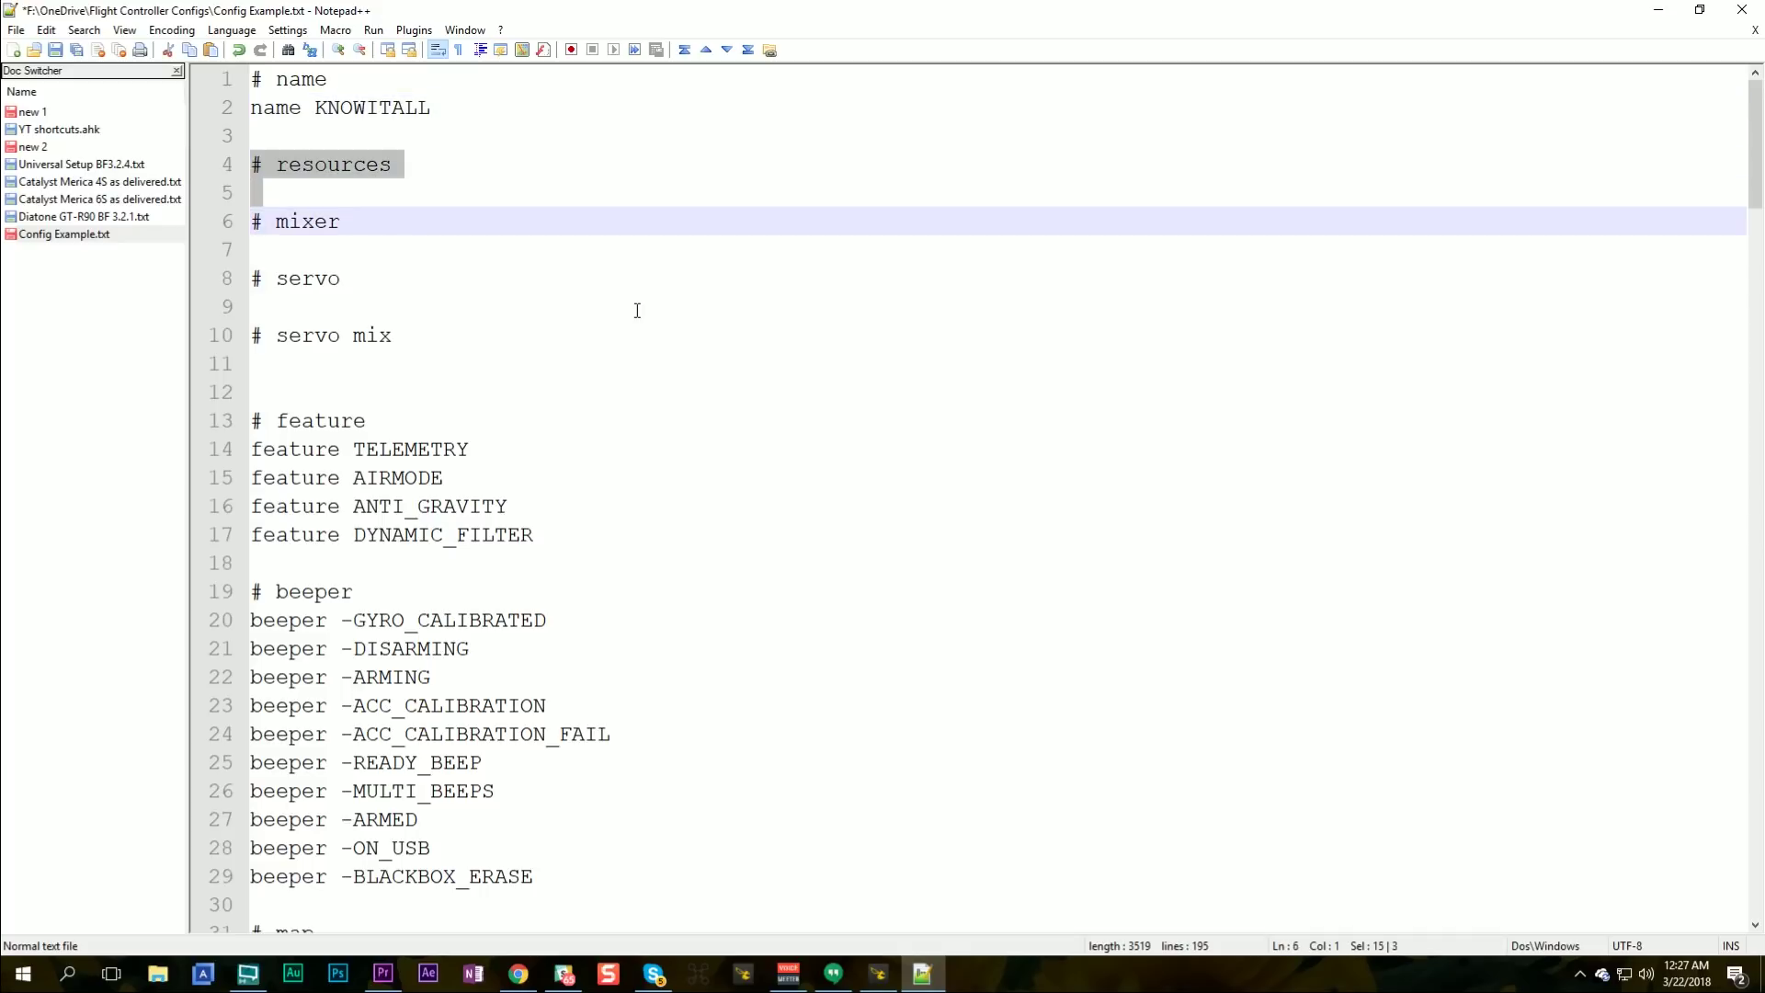
pyautogui.press('Up')
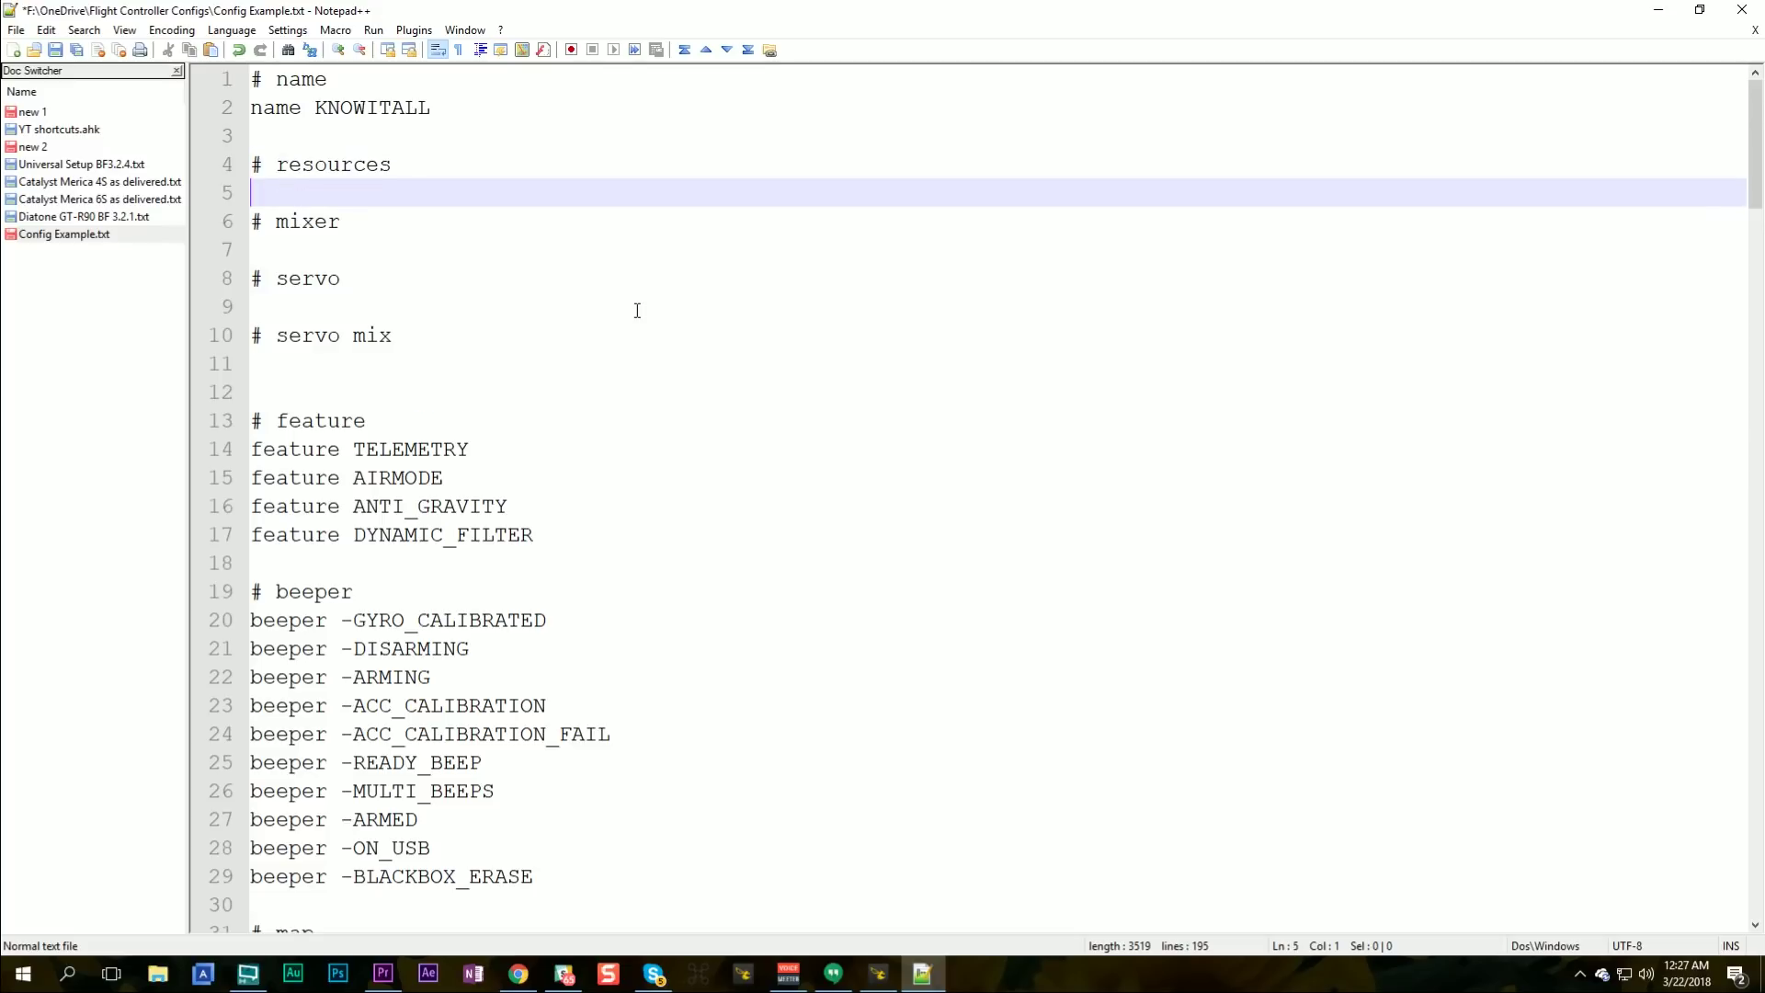
pyautogui.press('Up')
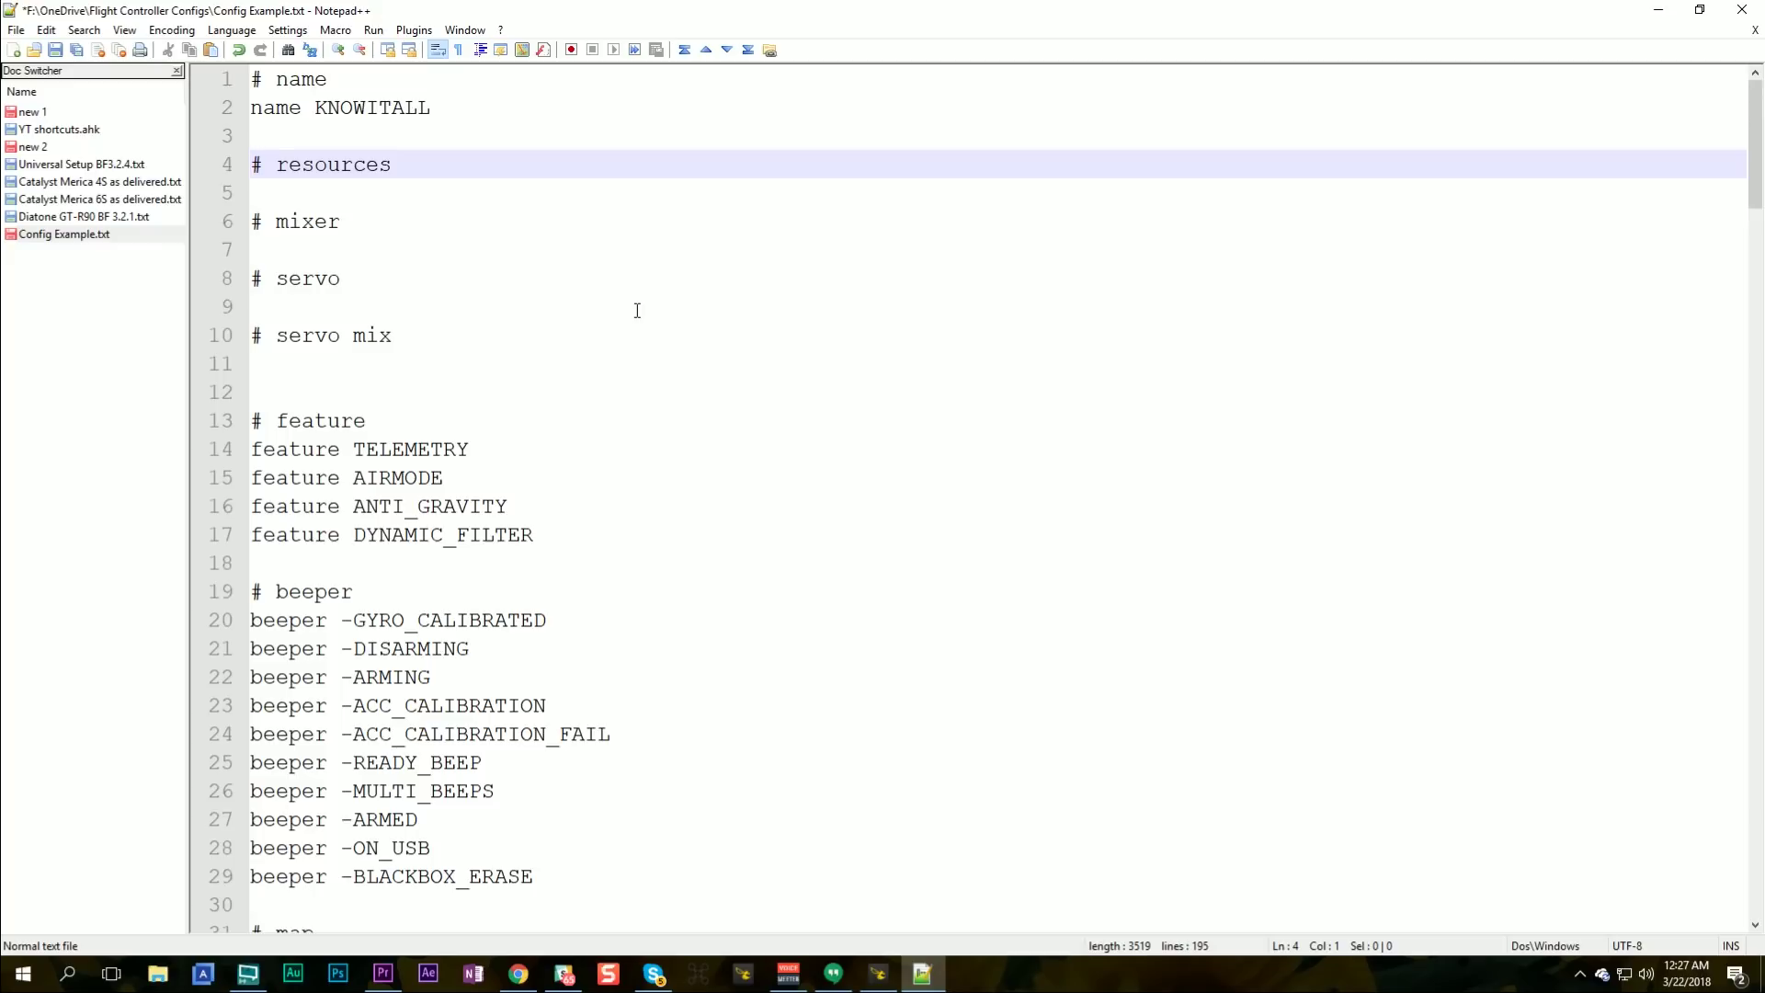
pyautogui.hotkey('shift', 'Down')
pyautogui.hotkey('shift', 'Down')
pyautogui.hotkey('shift', 'Down')
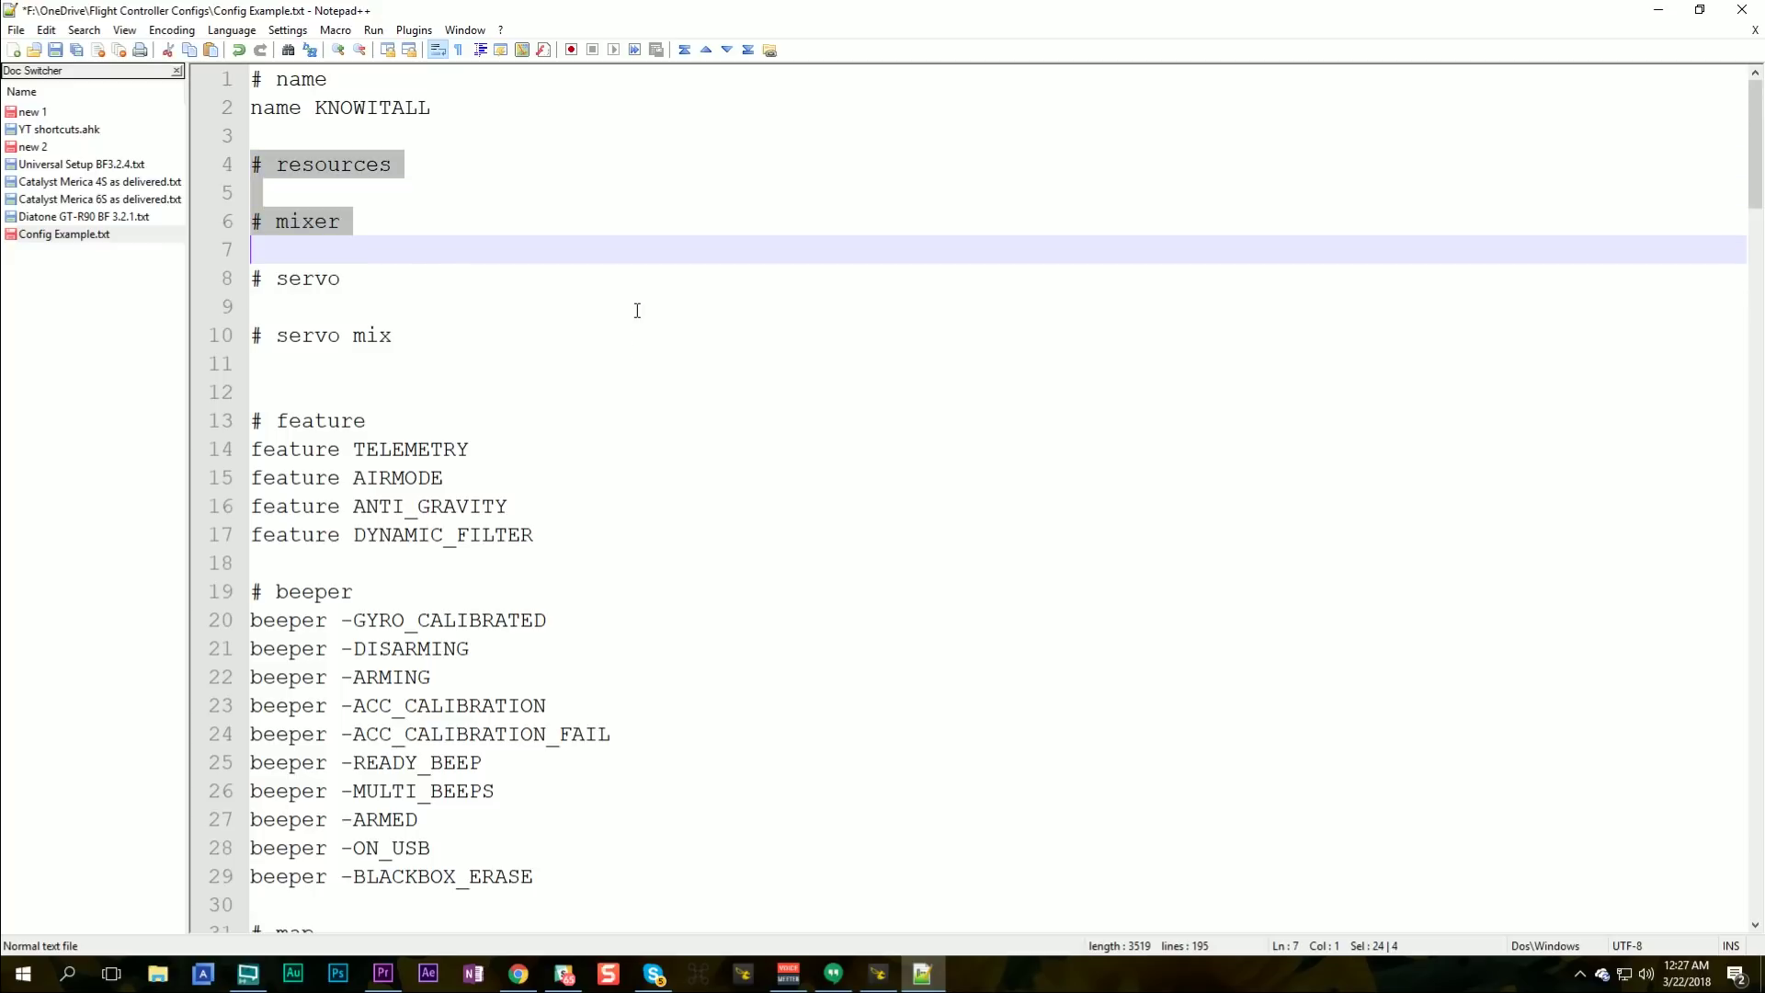
pyautogui.hotkey('shift', 'Down')
pyautogui.hotkey('shift', 'Down')
pyautogui.hotkey('shift', 'Down')
pyautogui.hotkey('shift', 'Down')
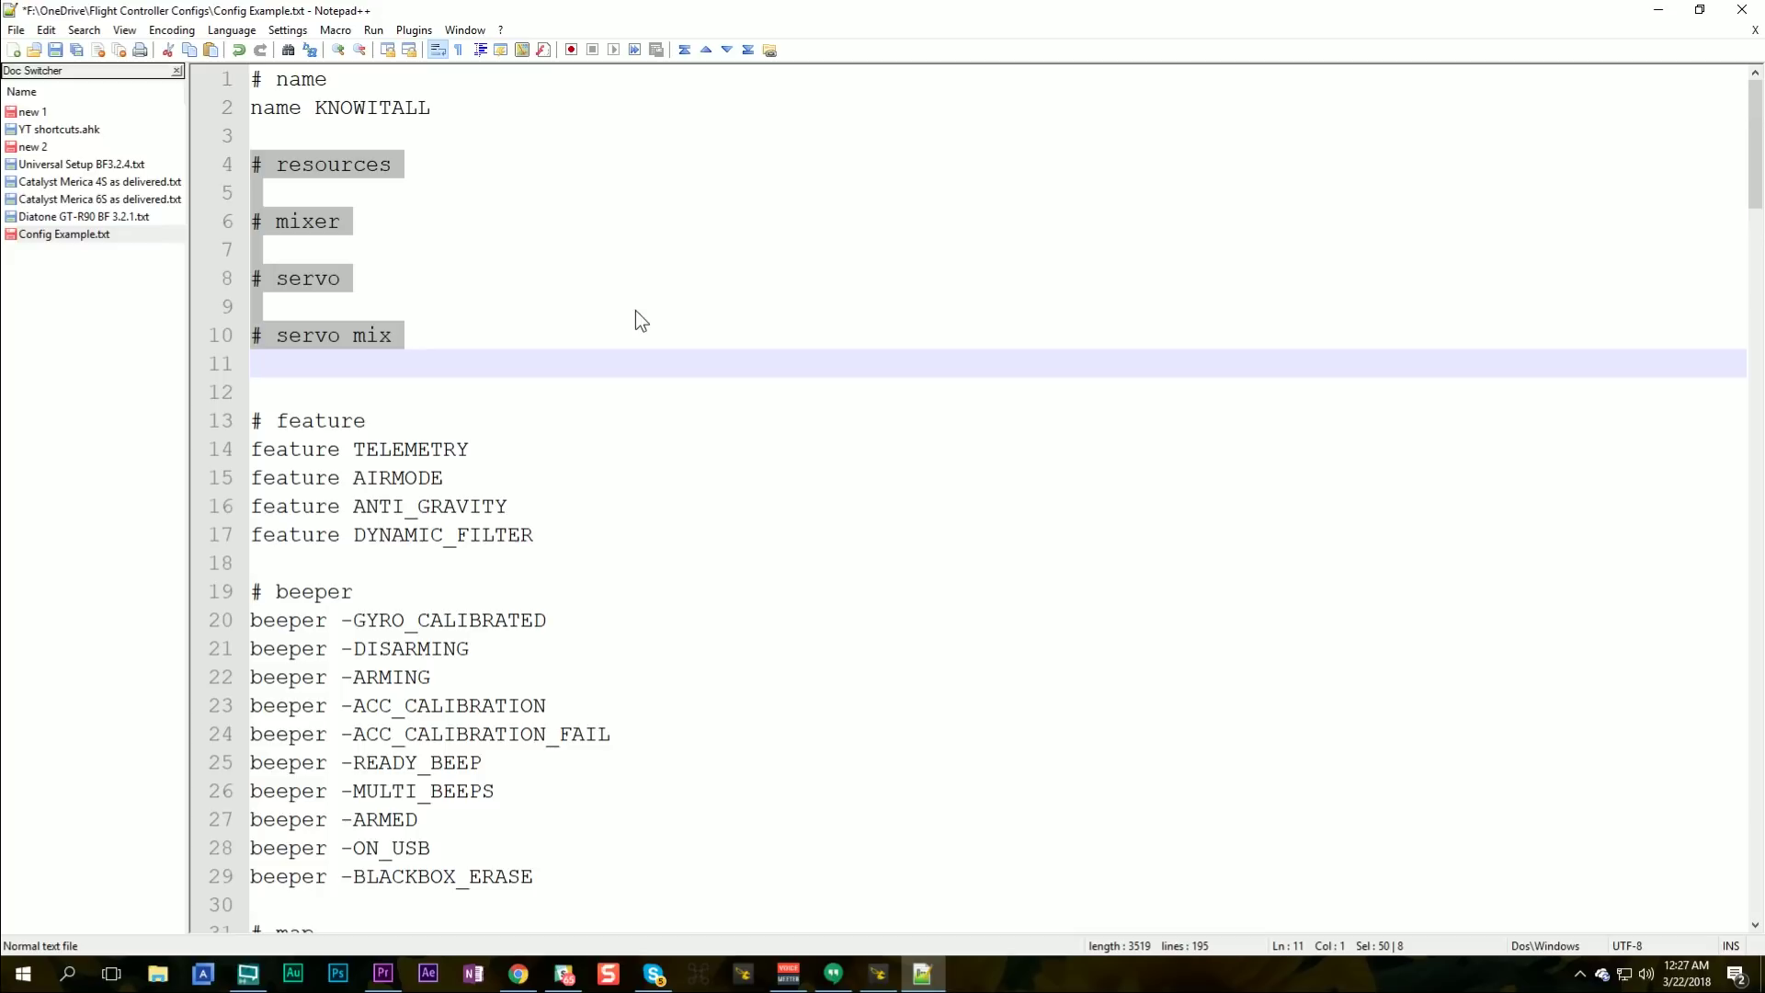
pyautogui.press('Delete')
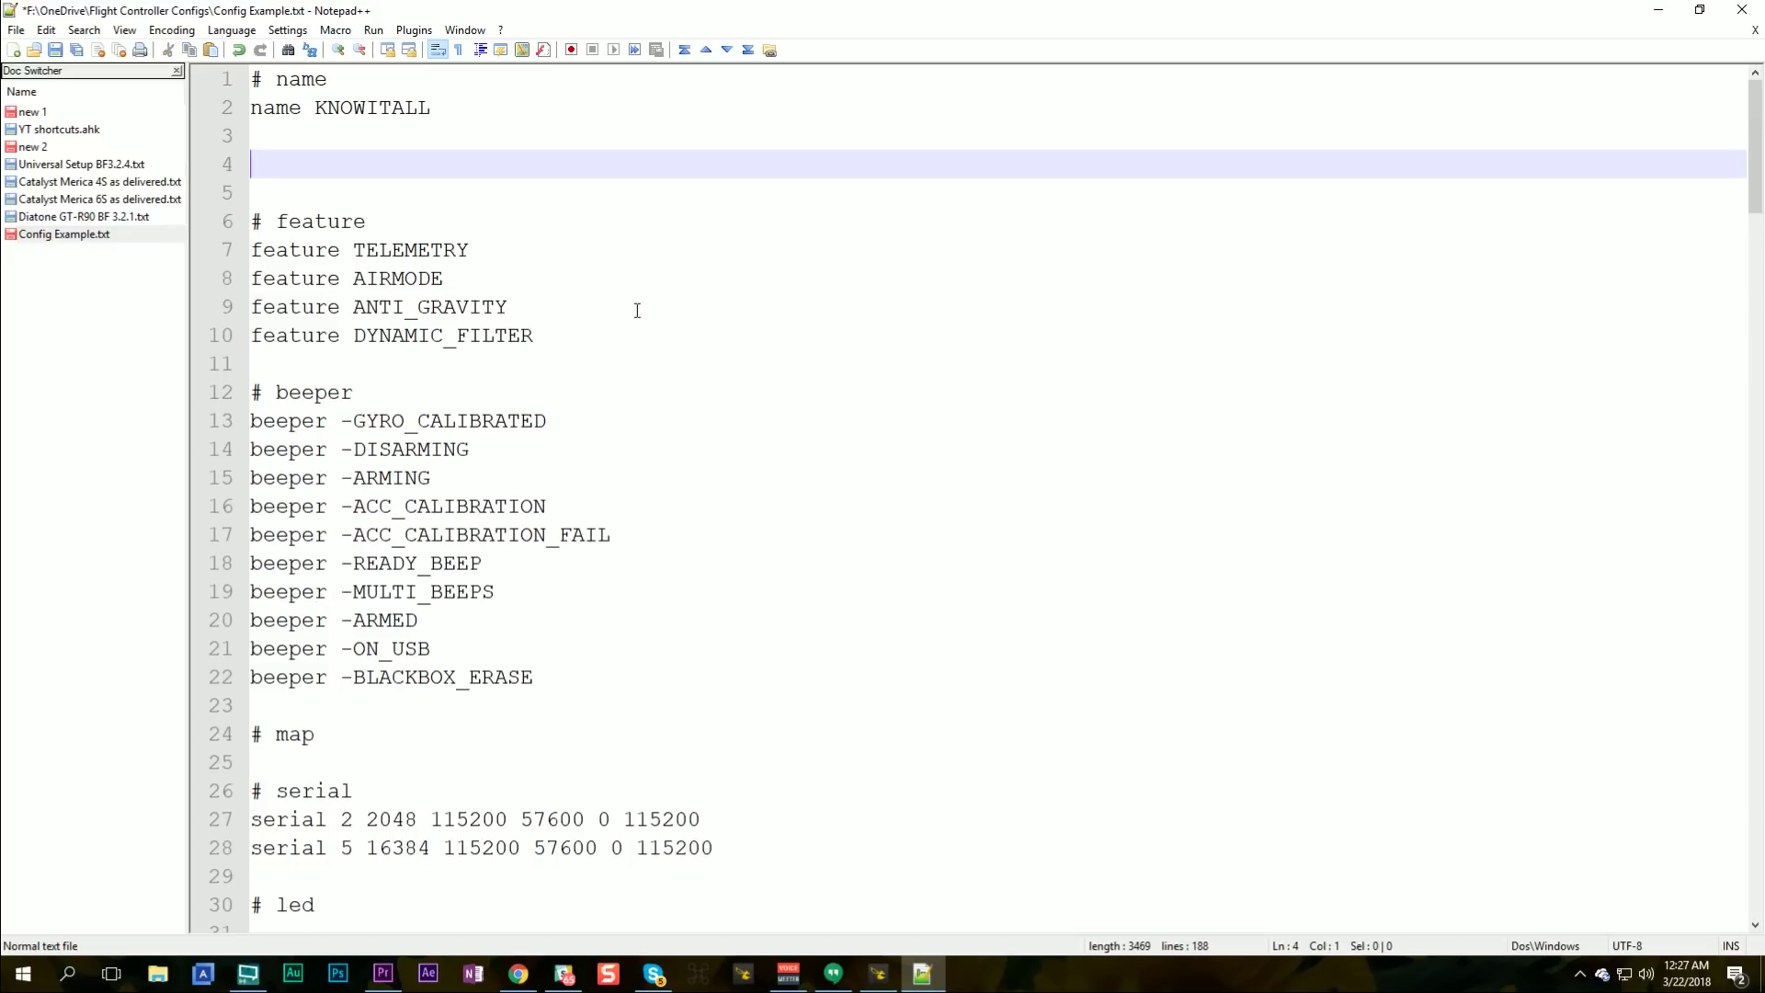
pyautogui.press('Delete')
pyautogui.press('Delete')
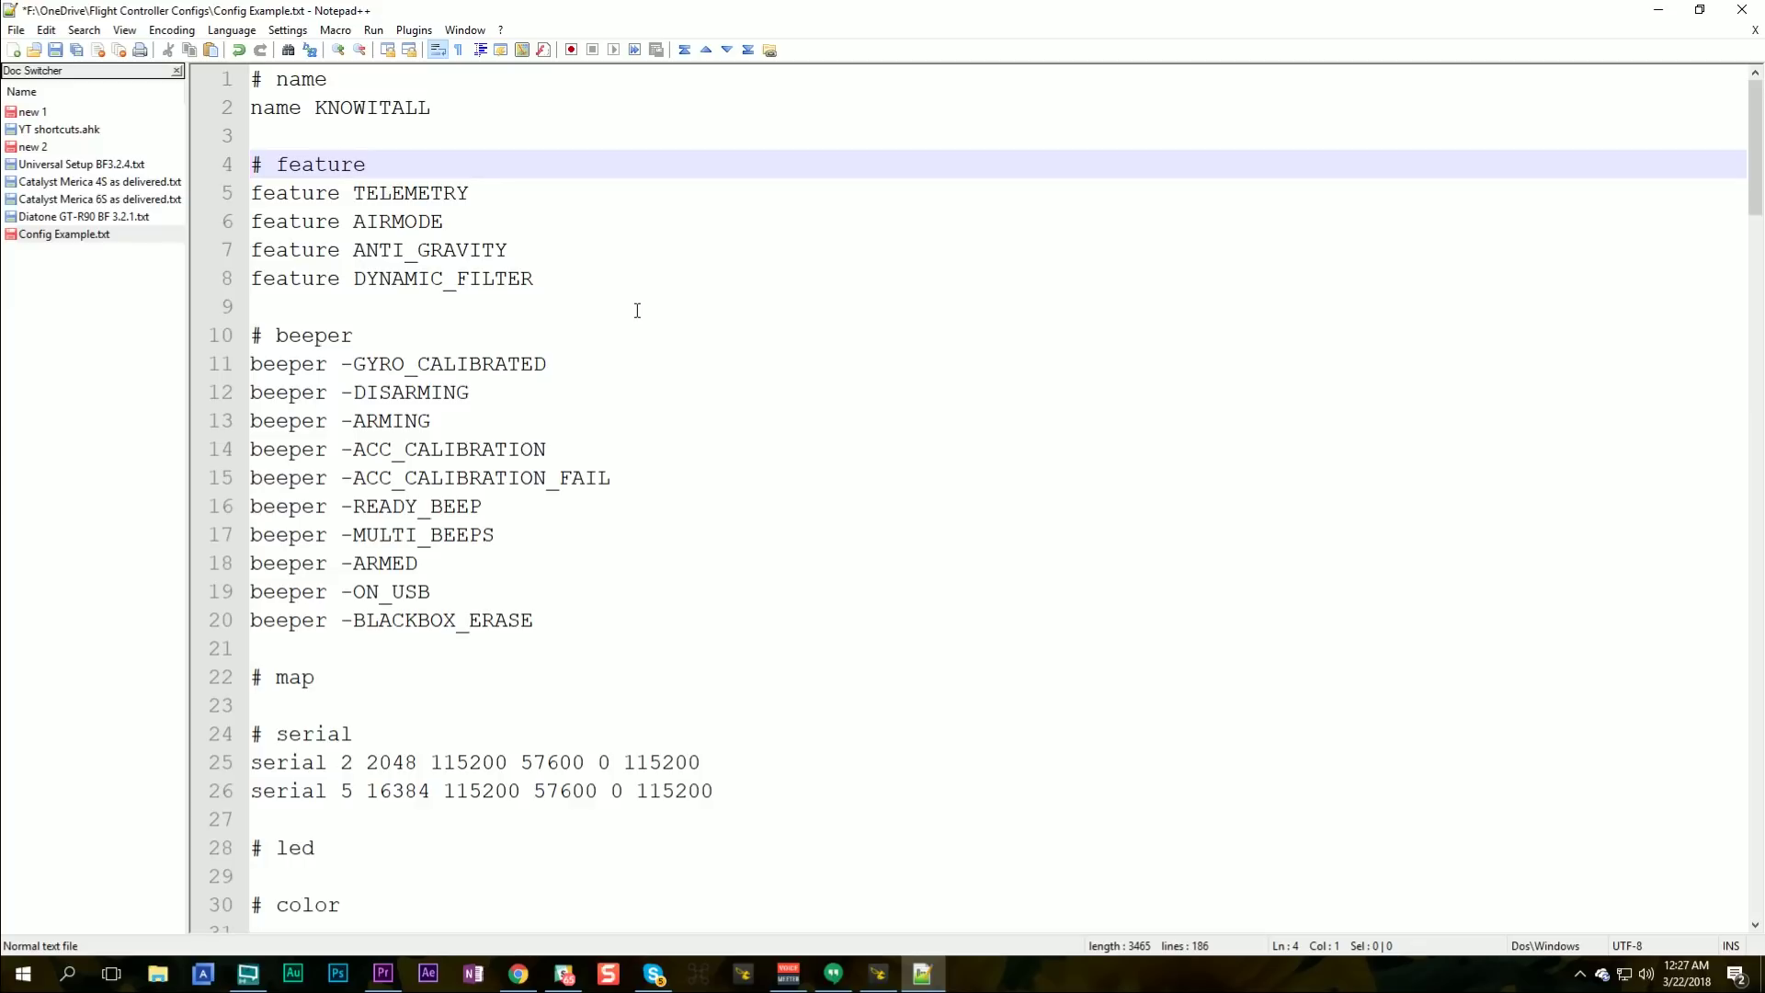
# Step: Try deleting the feature DYNAMIC_FILTER line at the end of the feature list, and undo the deletion
pyautogui.press('Down')
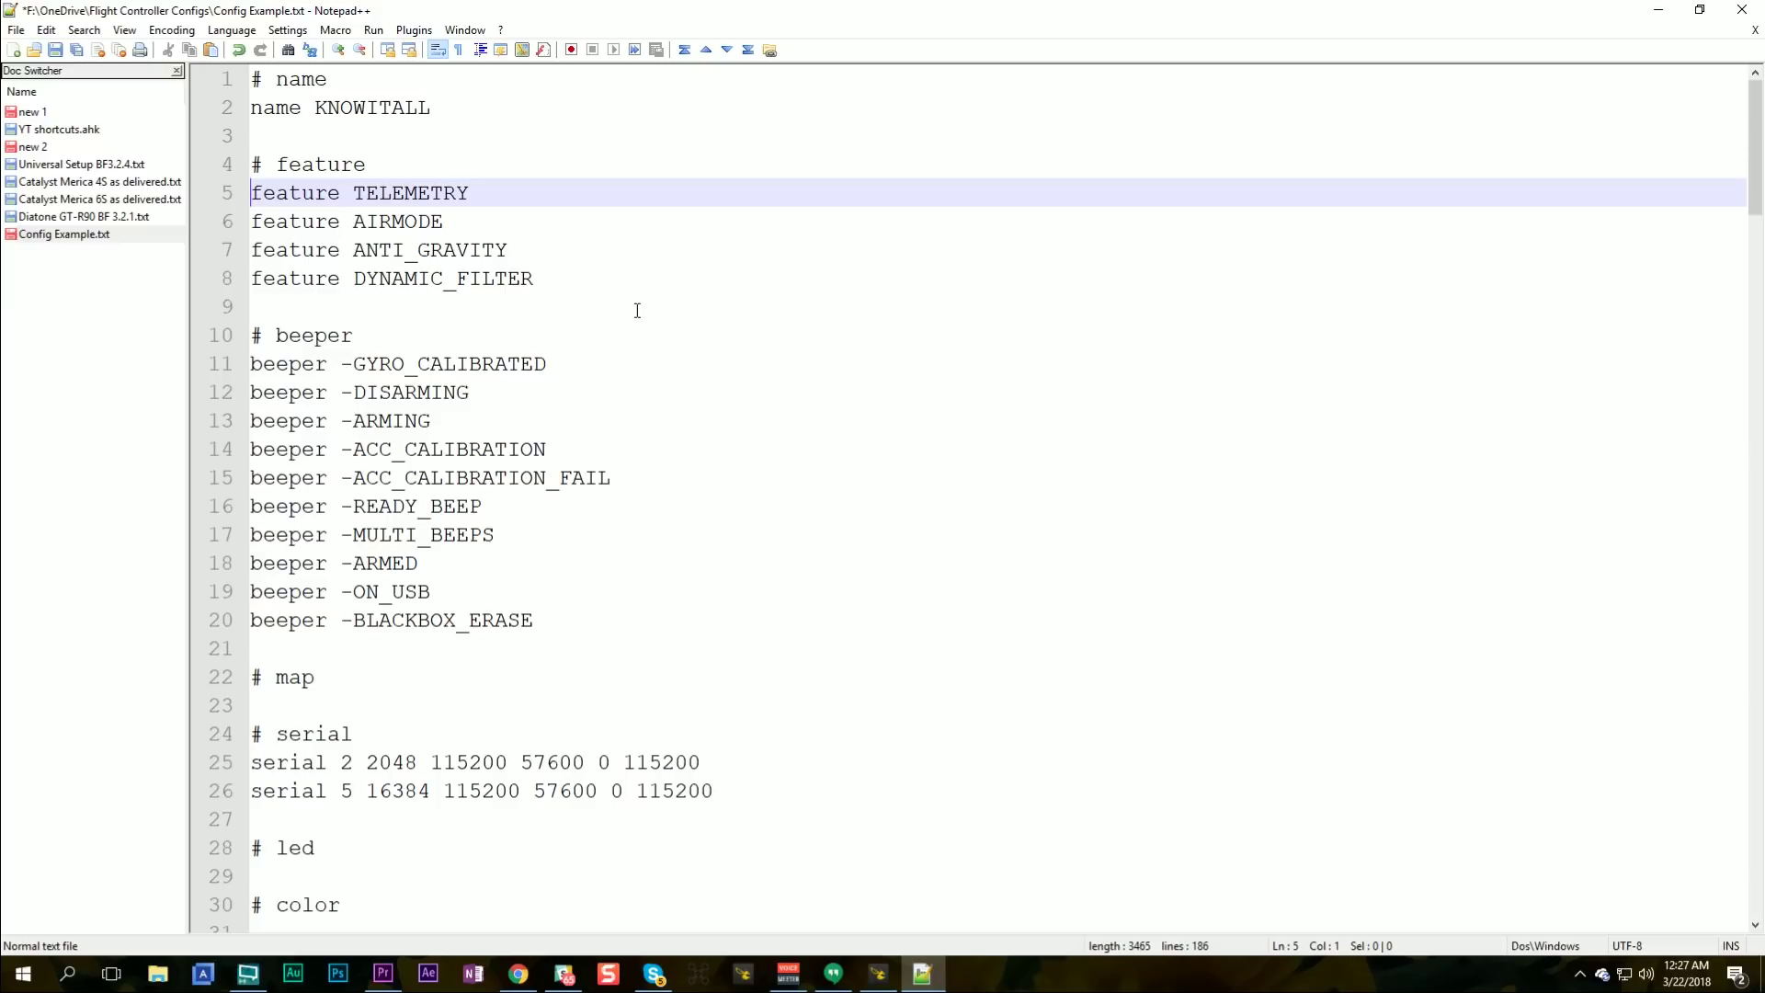
pyautogui.press('Down')
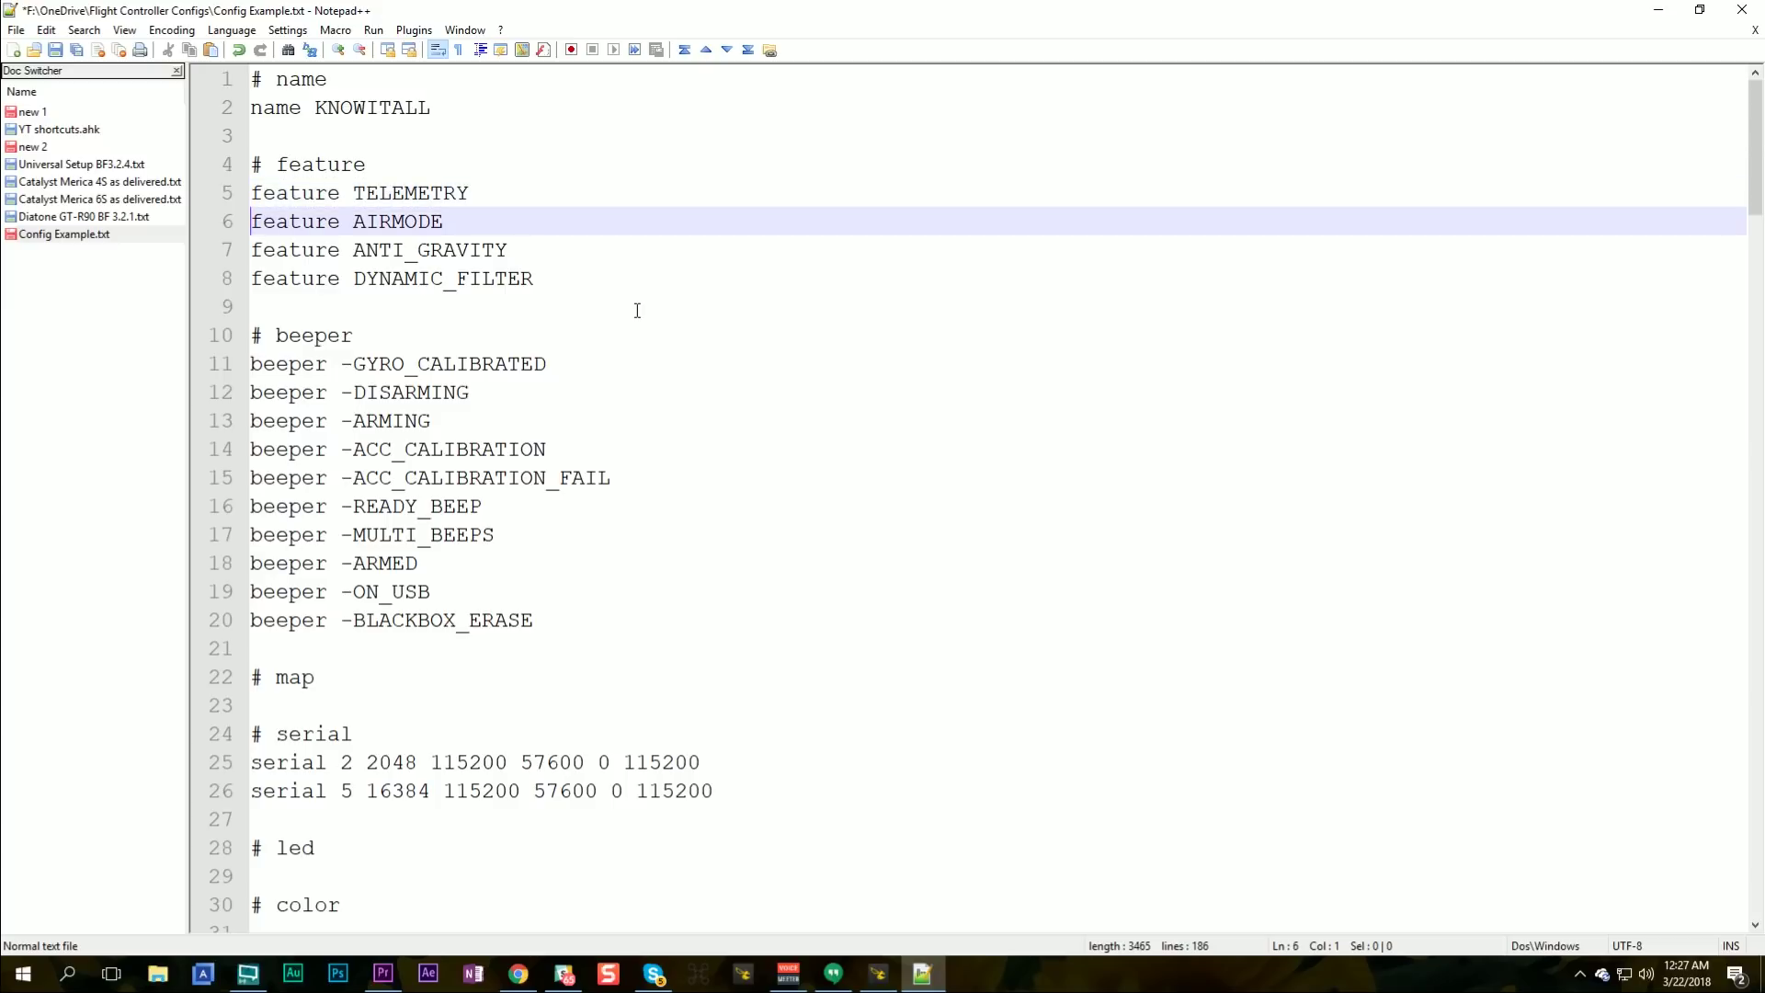
pyautogui.press('Down')
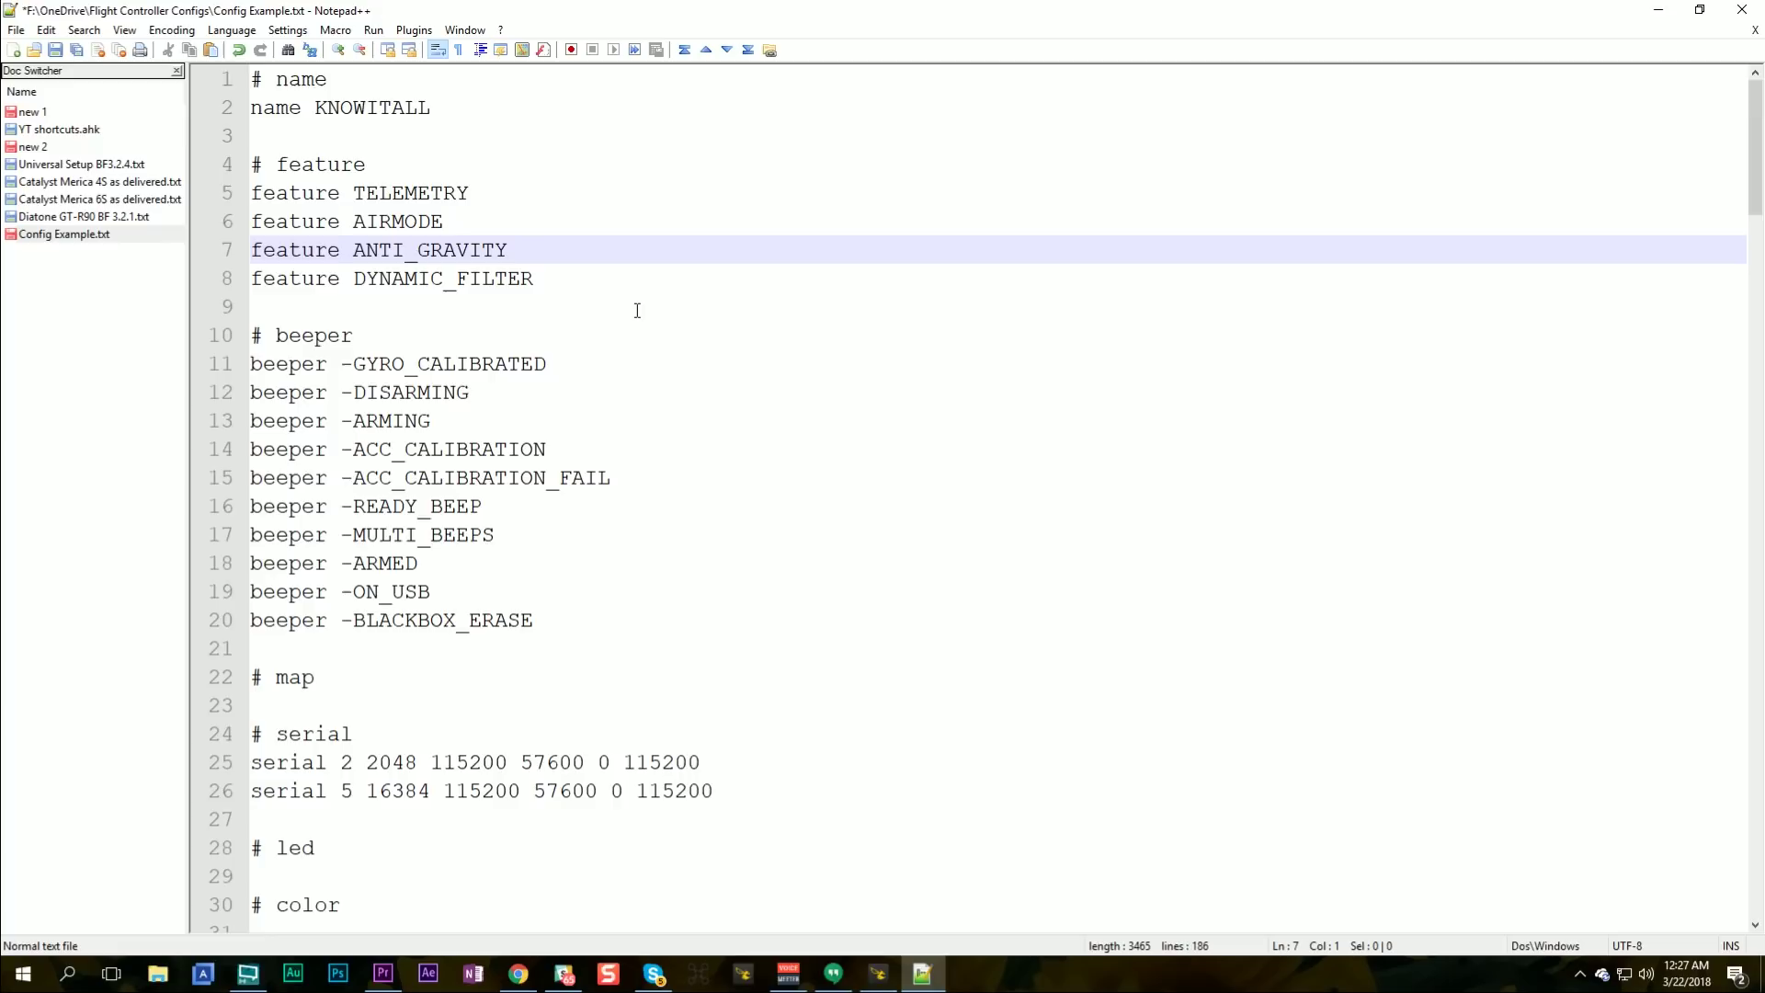
pyautogui.press('Down')
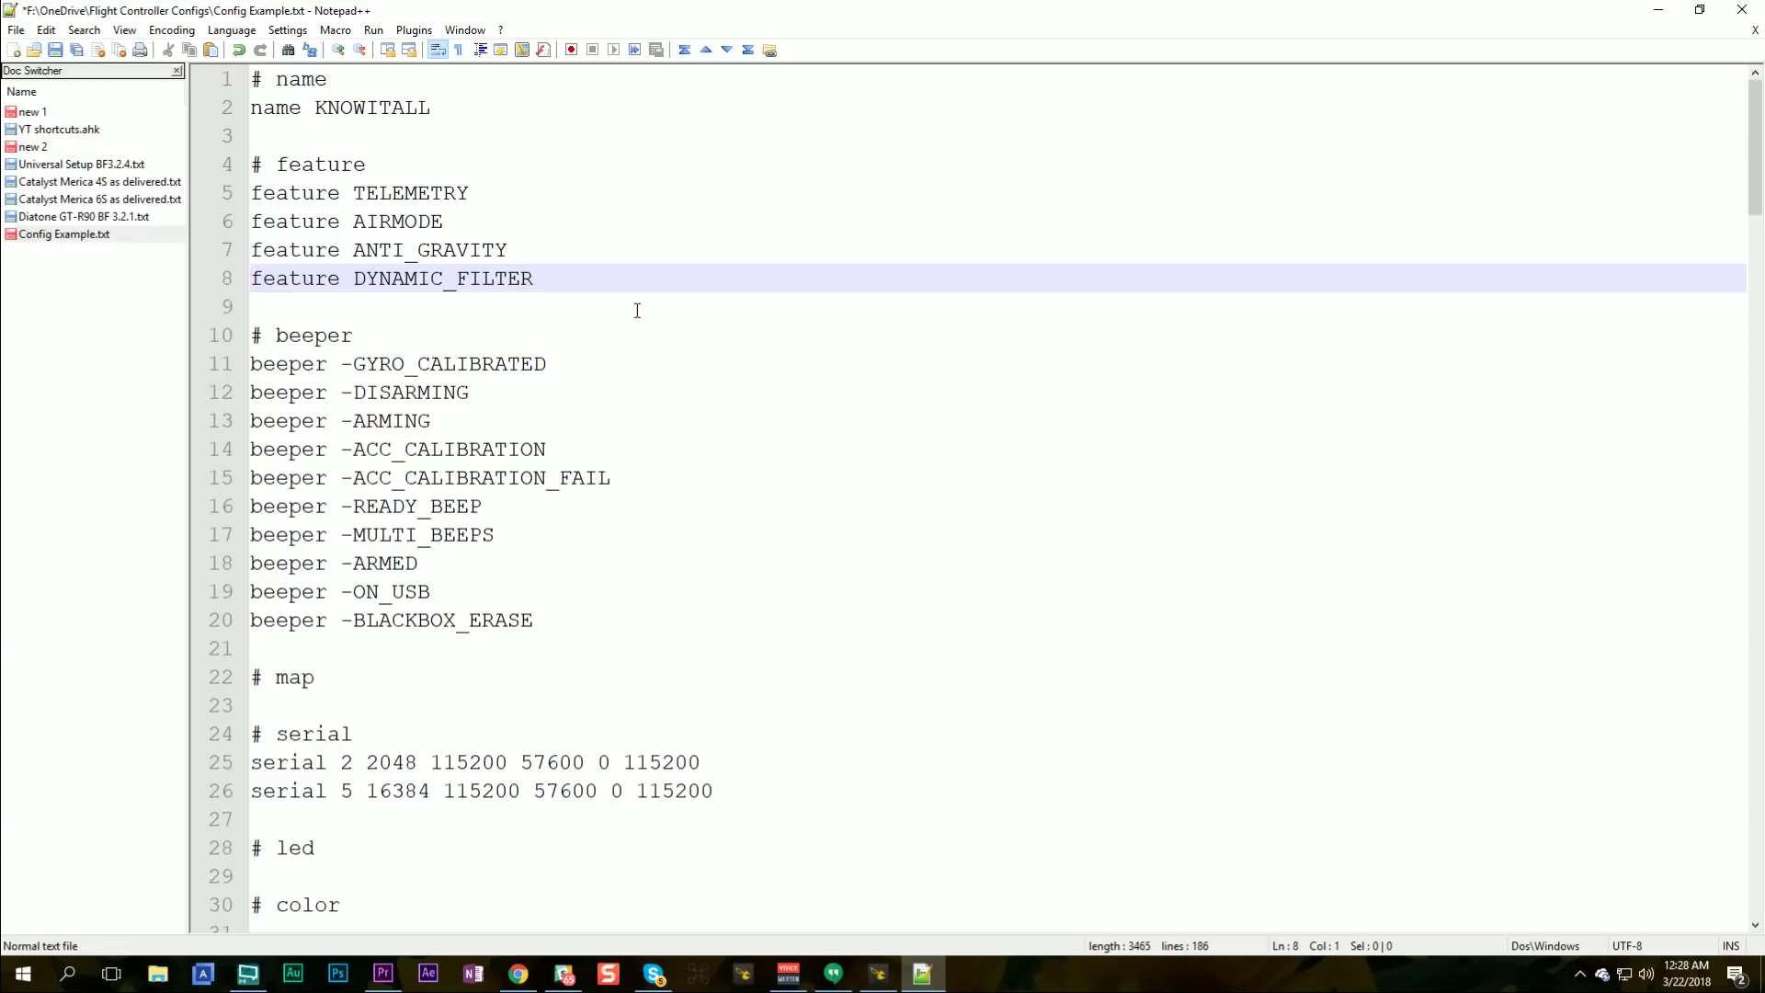
pyautogui.hotkey('shift', 'Down')
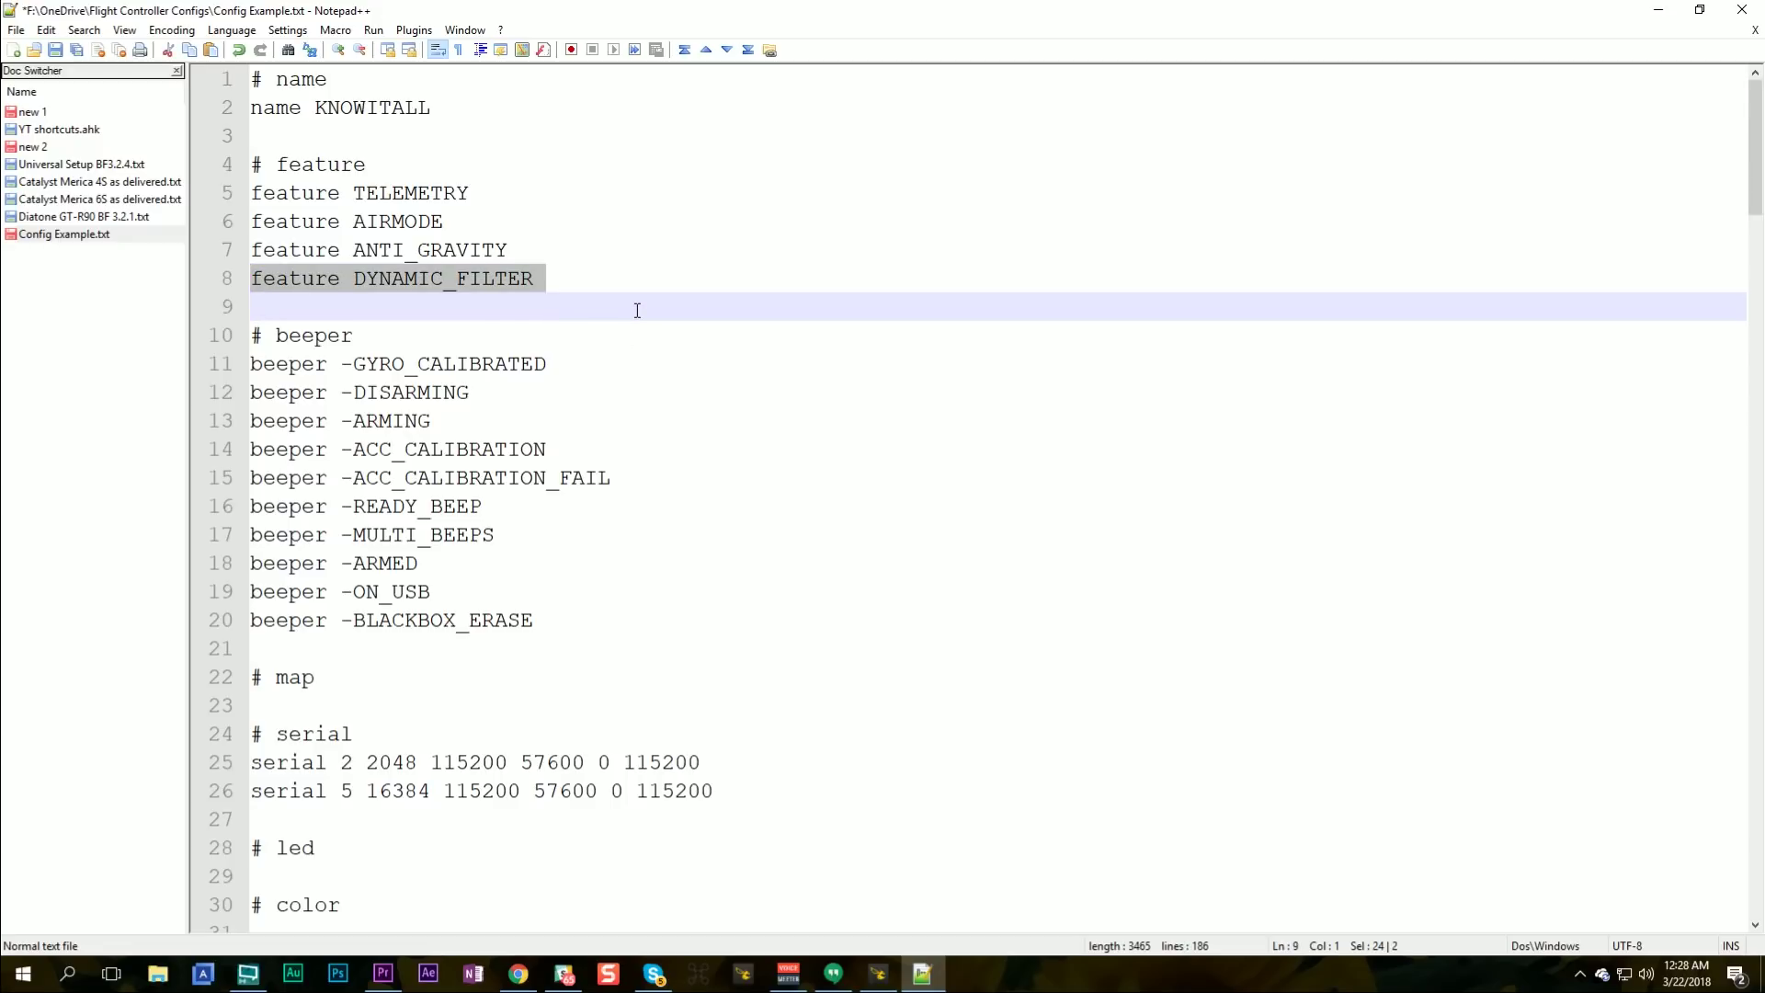
pyautogui.press('Delete')
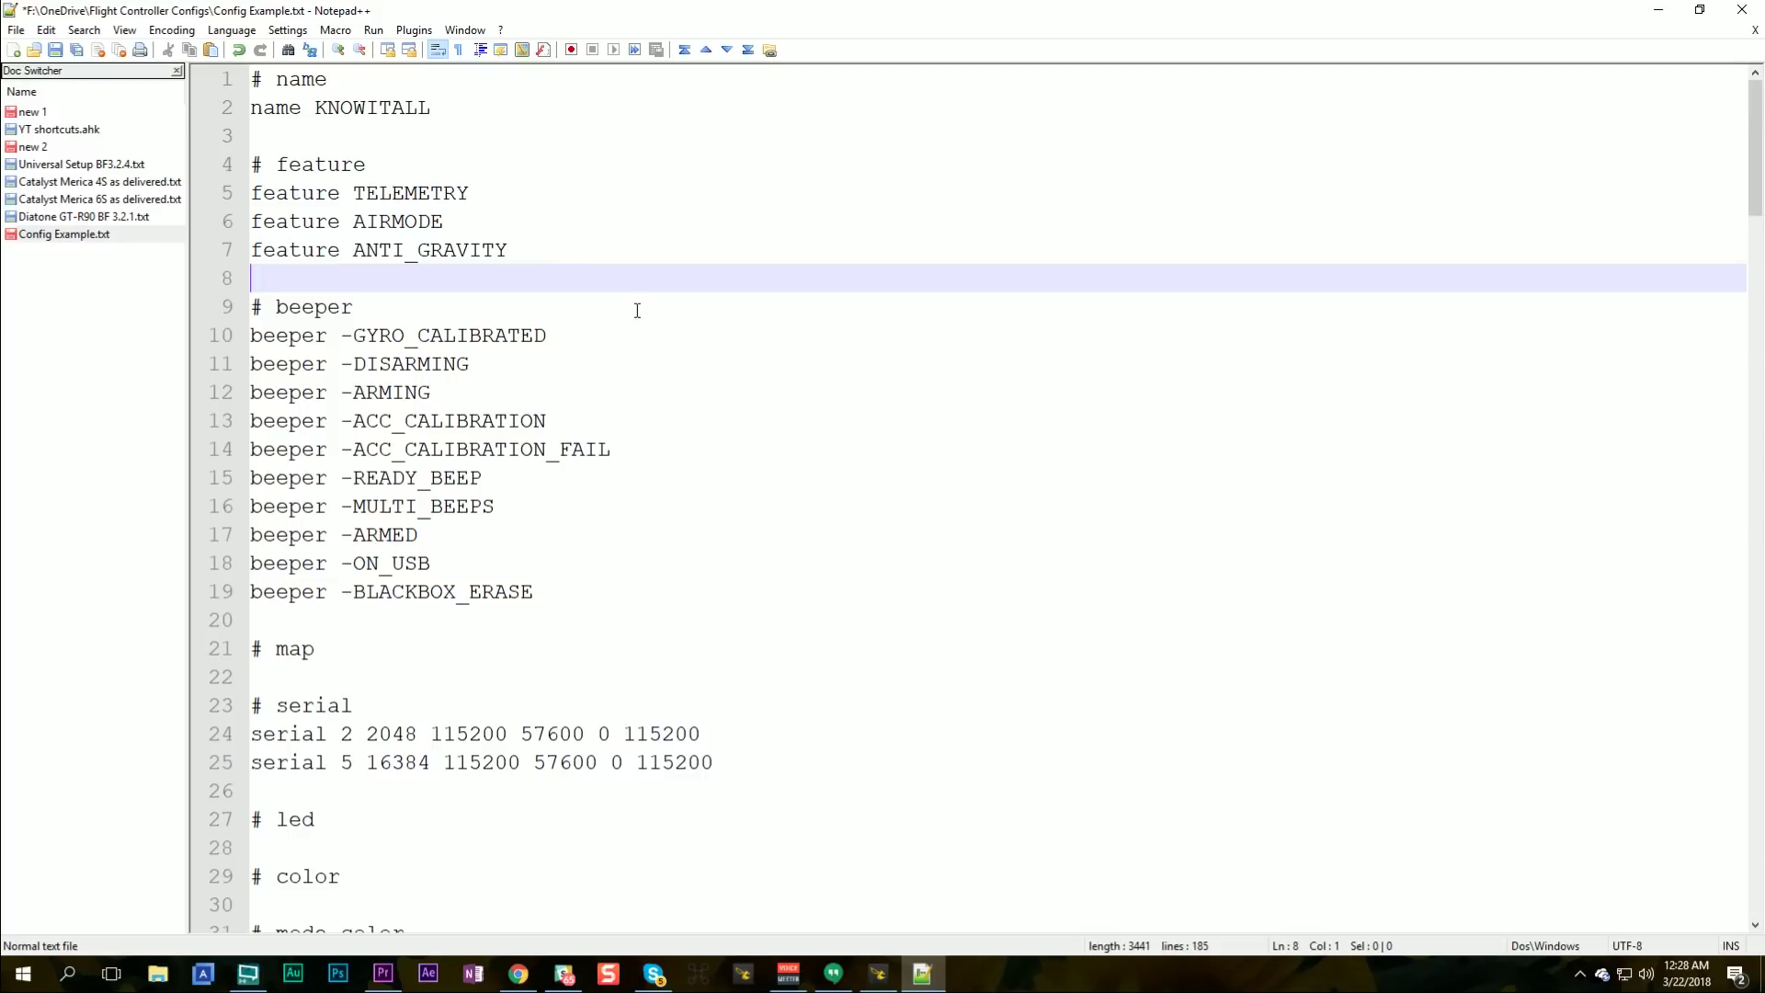
pyautogui.hotkey('ctrl', 'z')
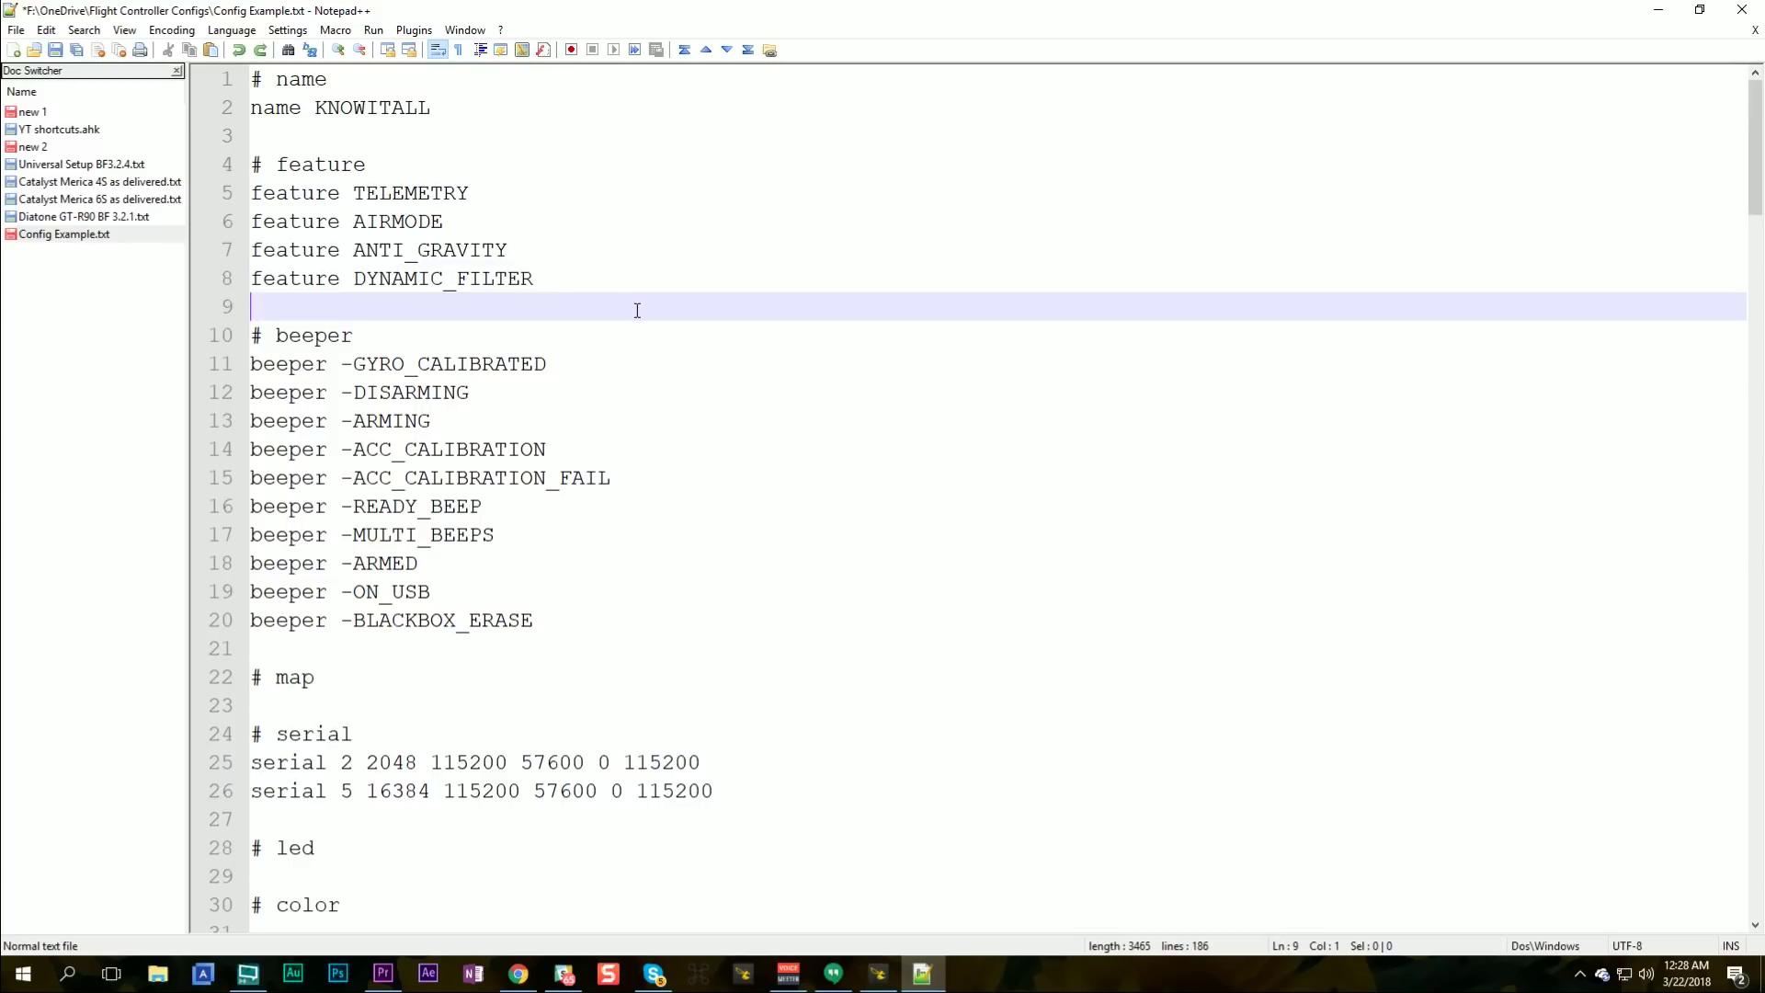
# Step: Switch to Betaflight Configurator and reconnect to the flight controller
pyautogui.press('Down')
pyautogui.press('Down')
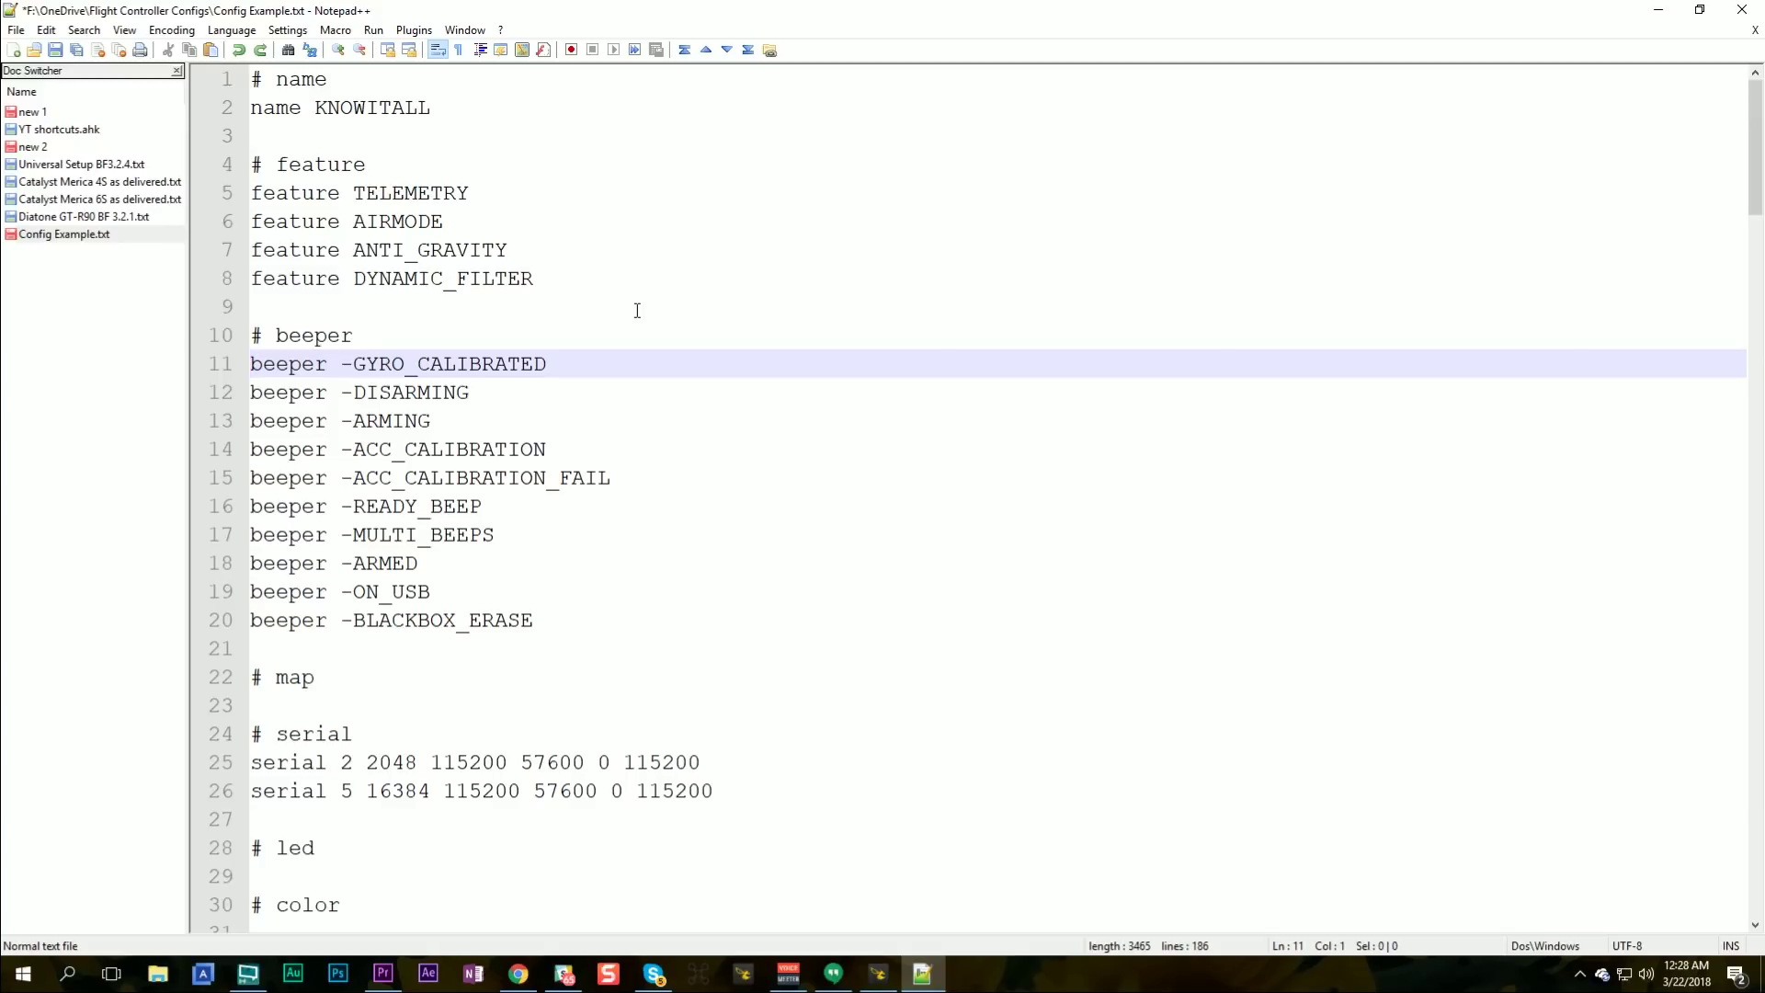
pyautogui.hotkey('alt', 'Tab')
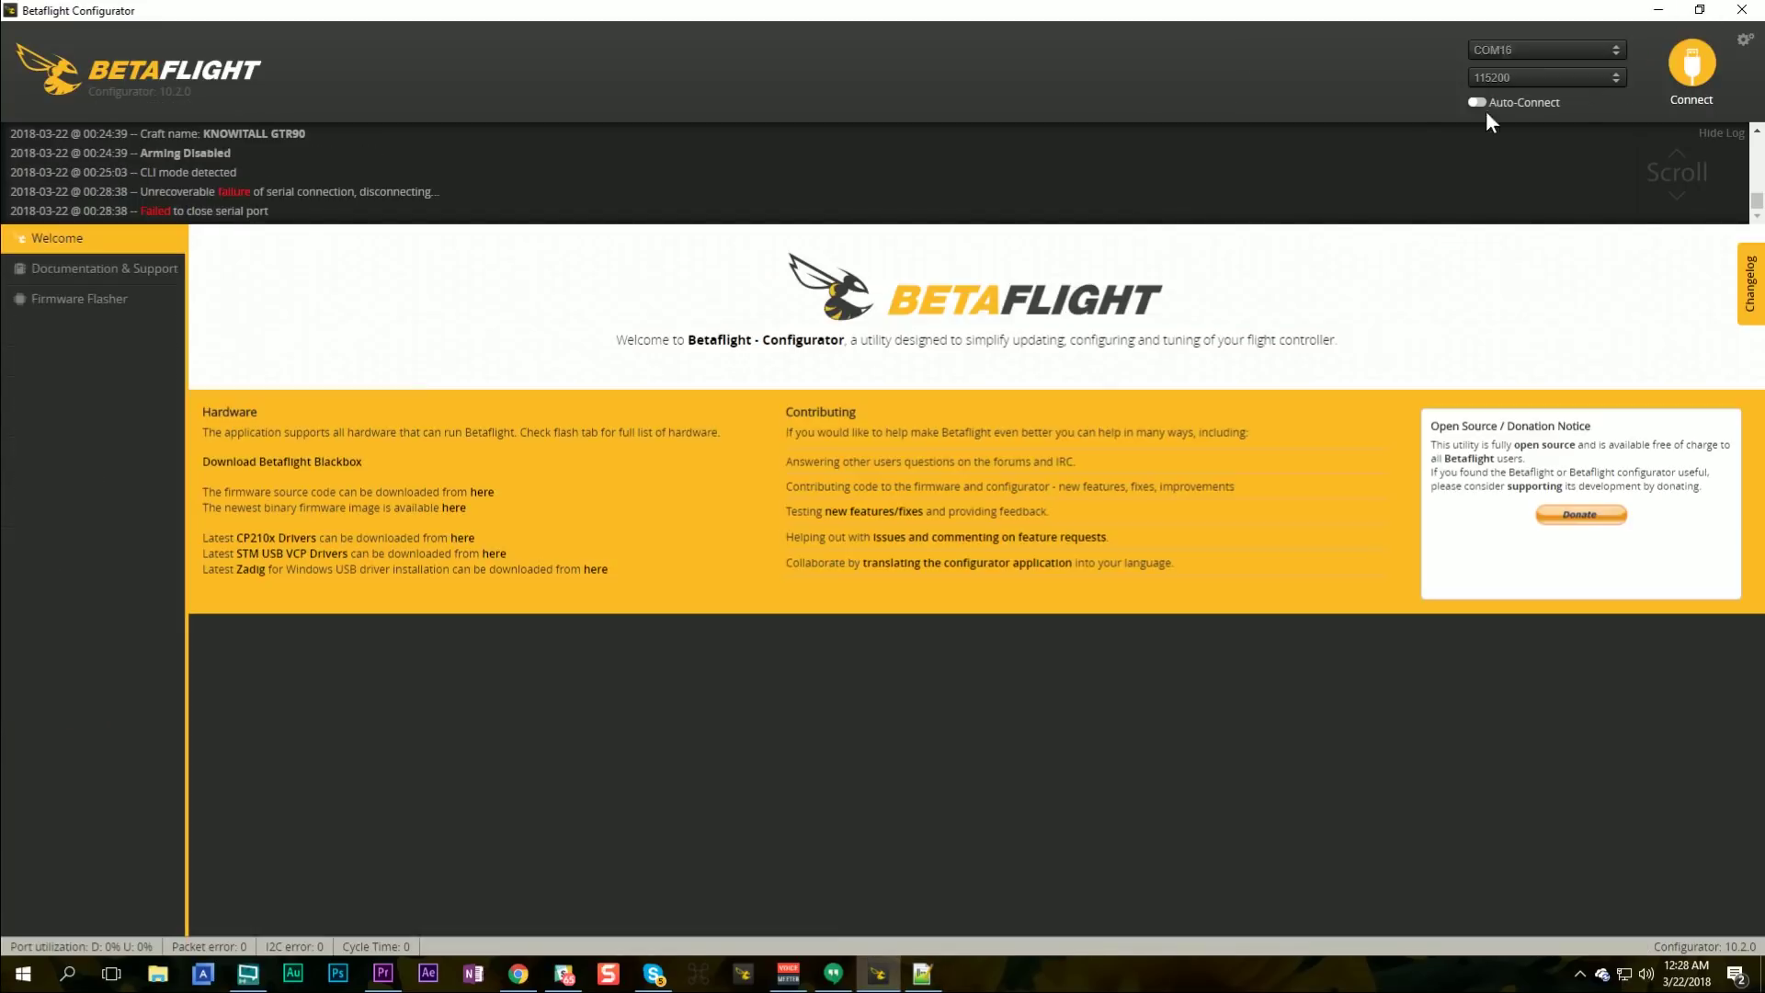
pyautogui.click(1691, 69)
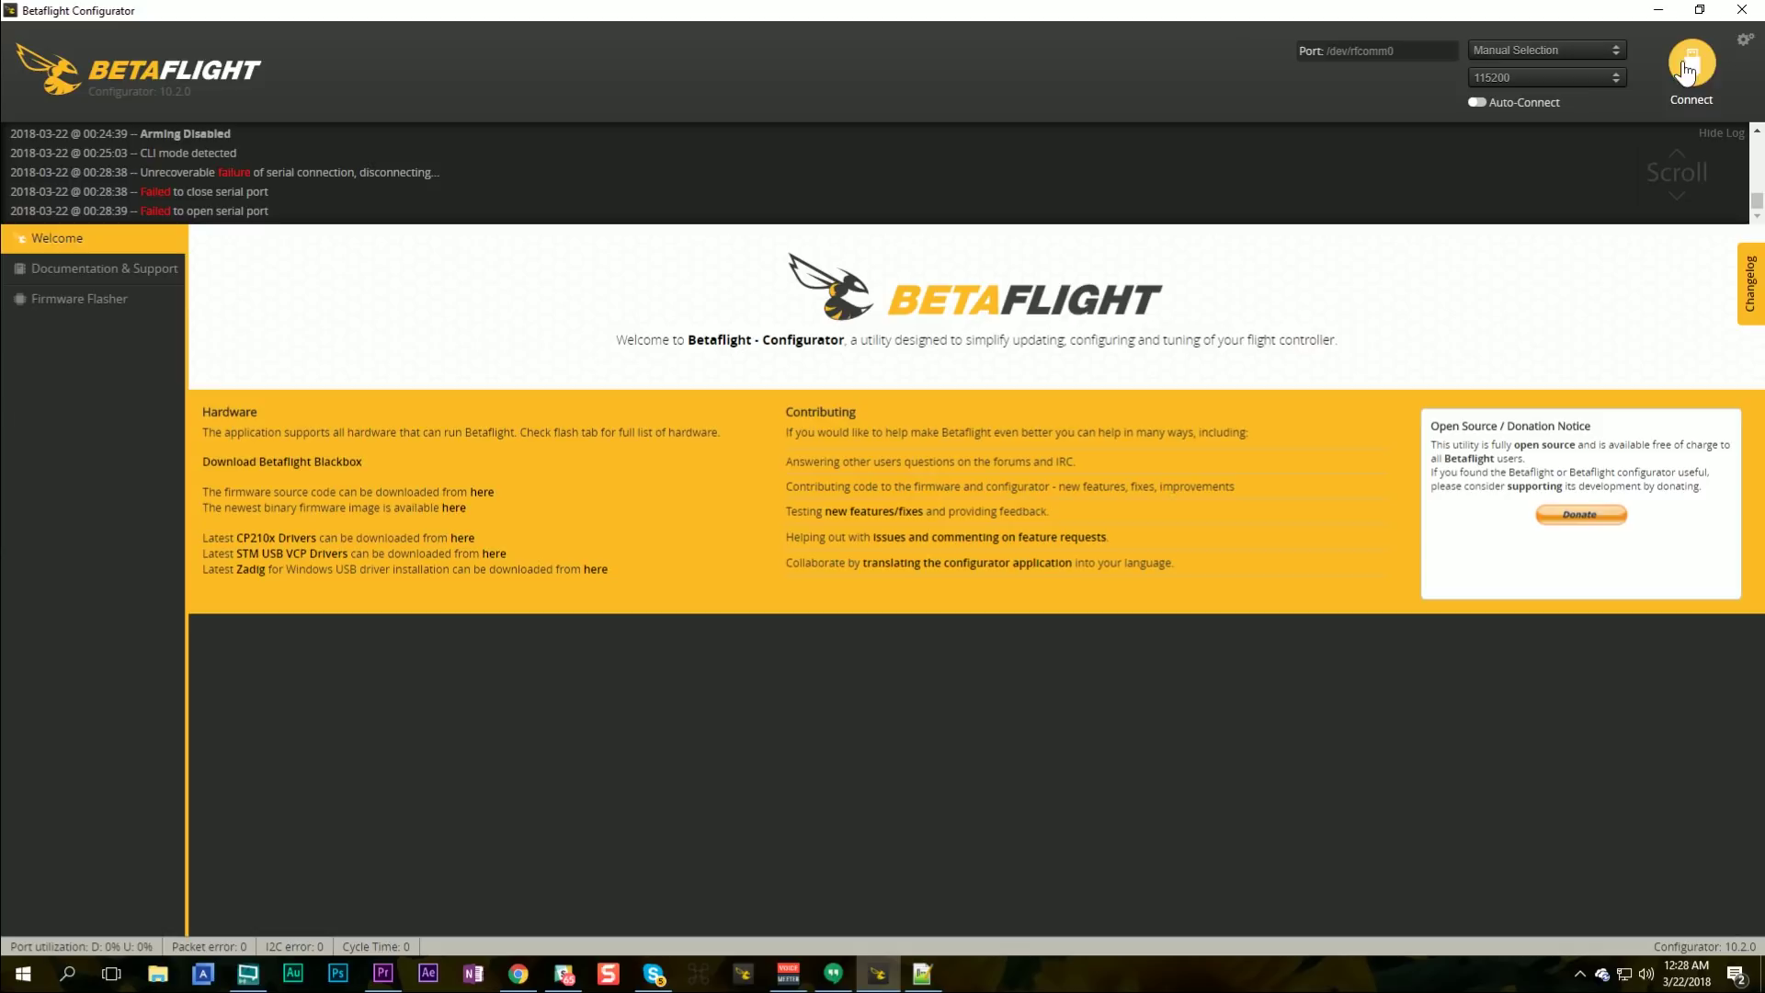
pyautogui.click(1691, 64)
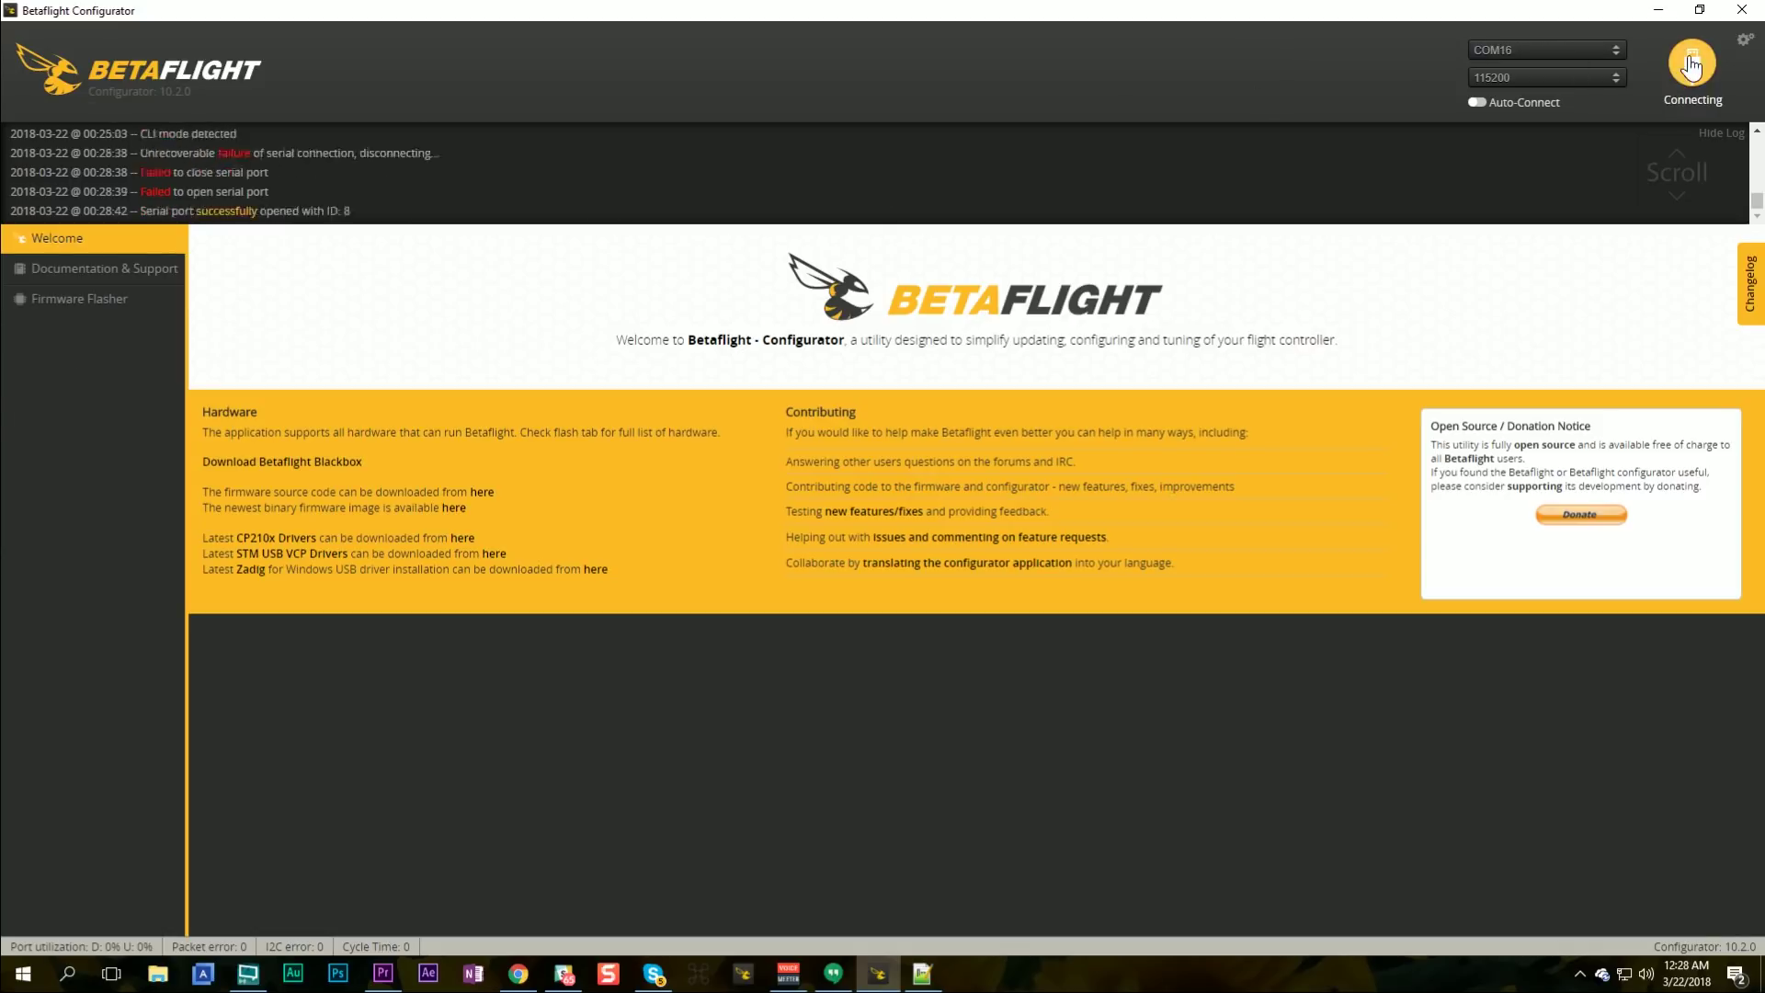
# Step: Examine the Beeper Configuration switches on the Configuration page and compare them with the beeper lines of Config Example.txt in Notepad++
pyautogui.click(96, 300)
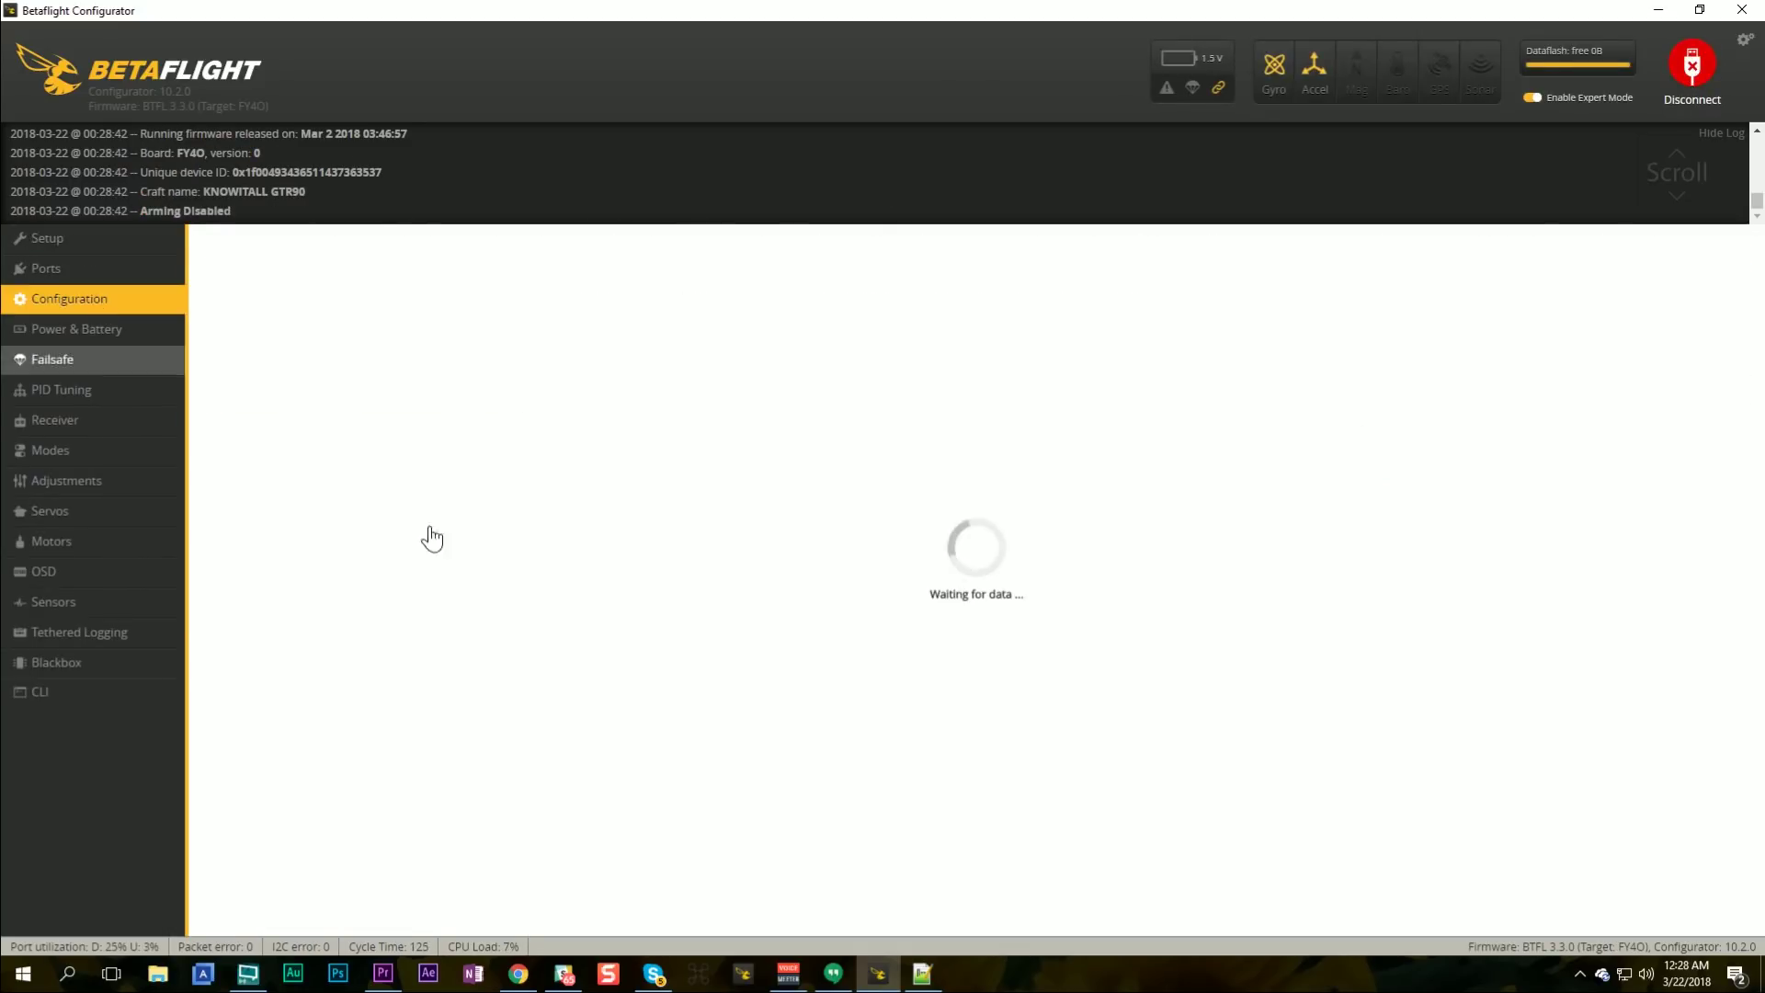
pyautogui.scroll(-15, 648, 532)
pyautogui.scroll(-5, 390, 489)
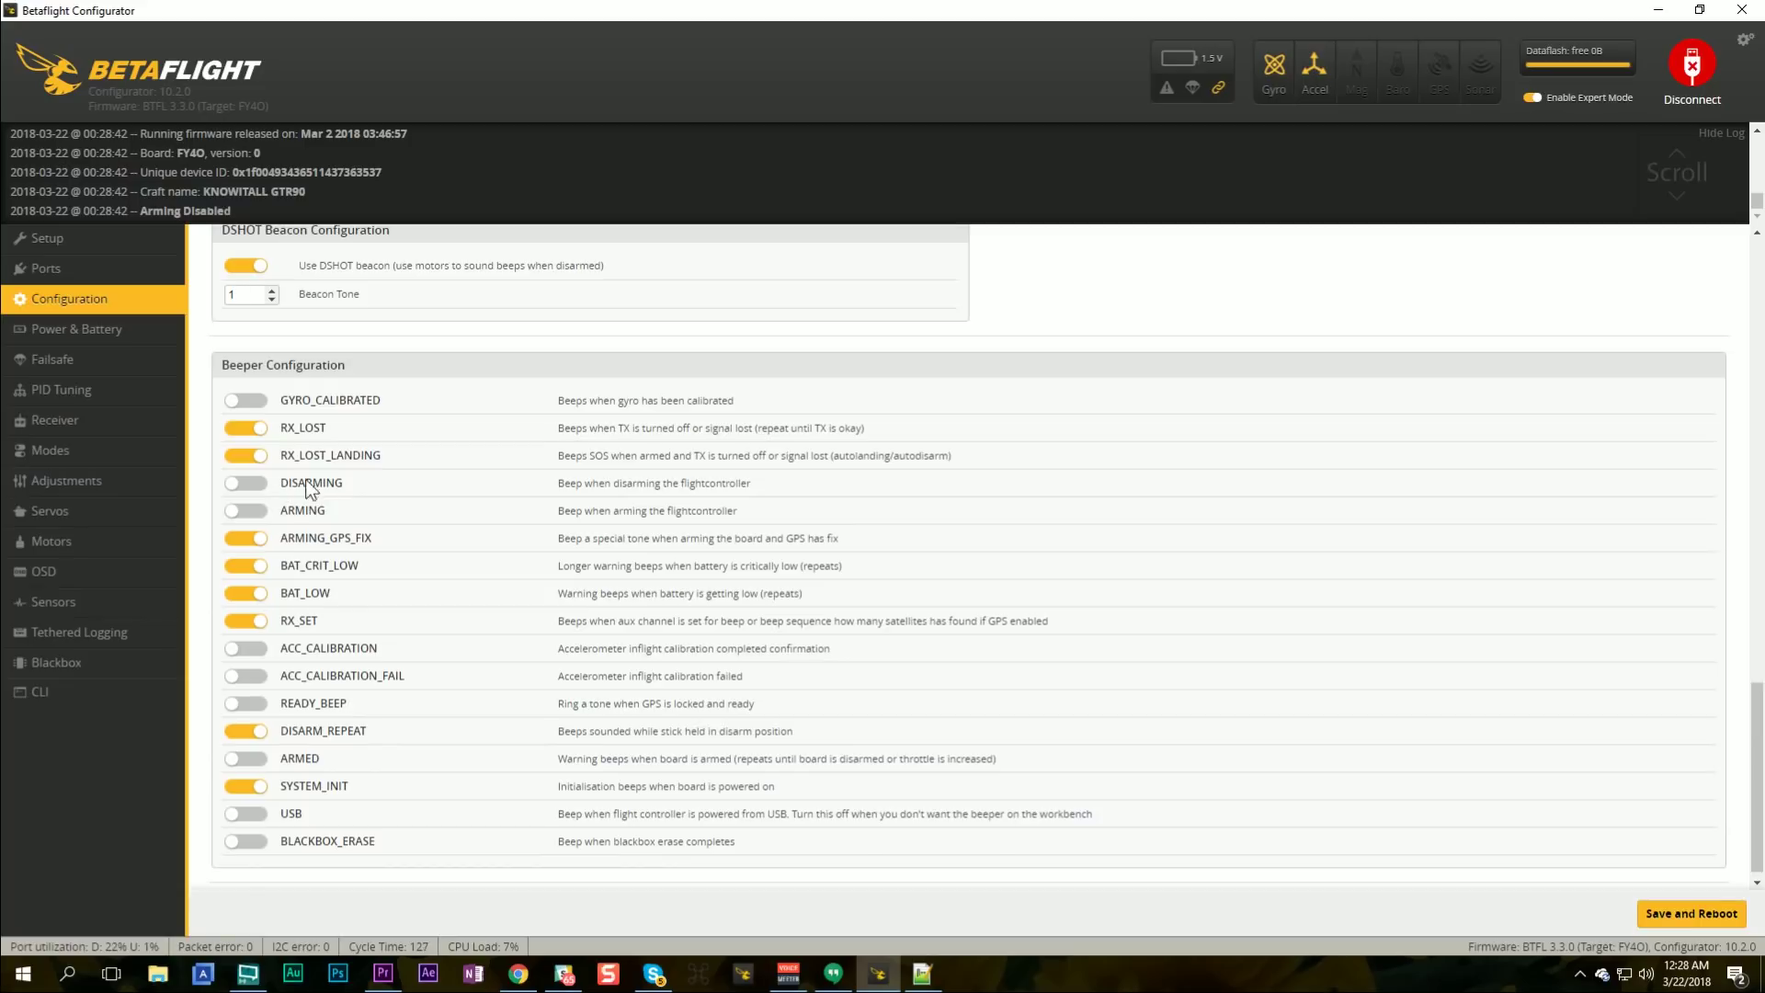
pyautogui.hotkey('alt', 'Tab')
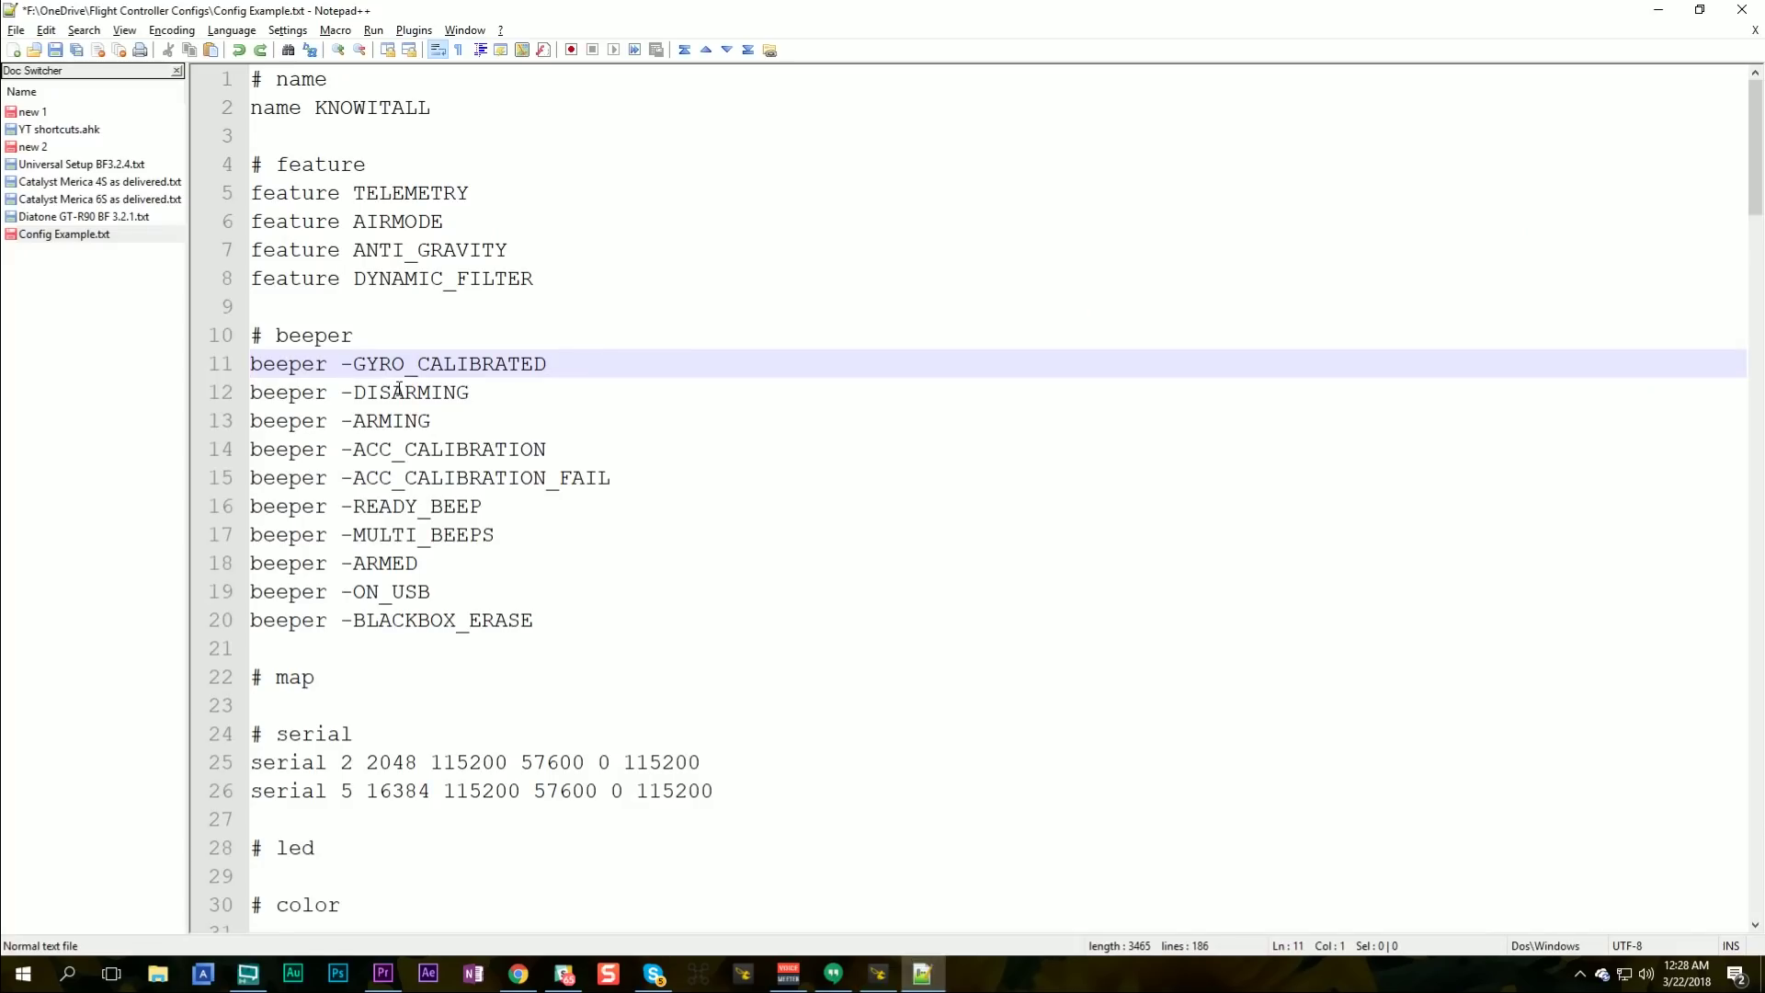
pyautogui.moveTo(263, 363); pyautogui.dragTo(887, 590)
pyautogui.click(883, 586)
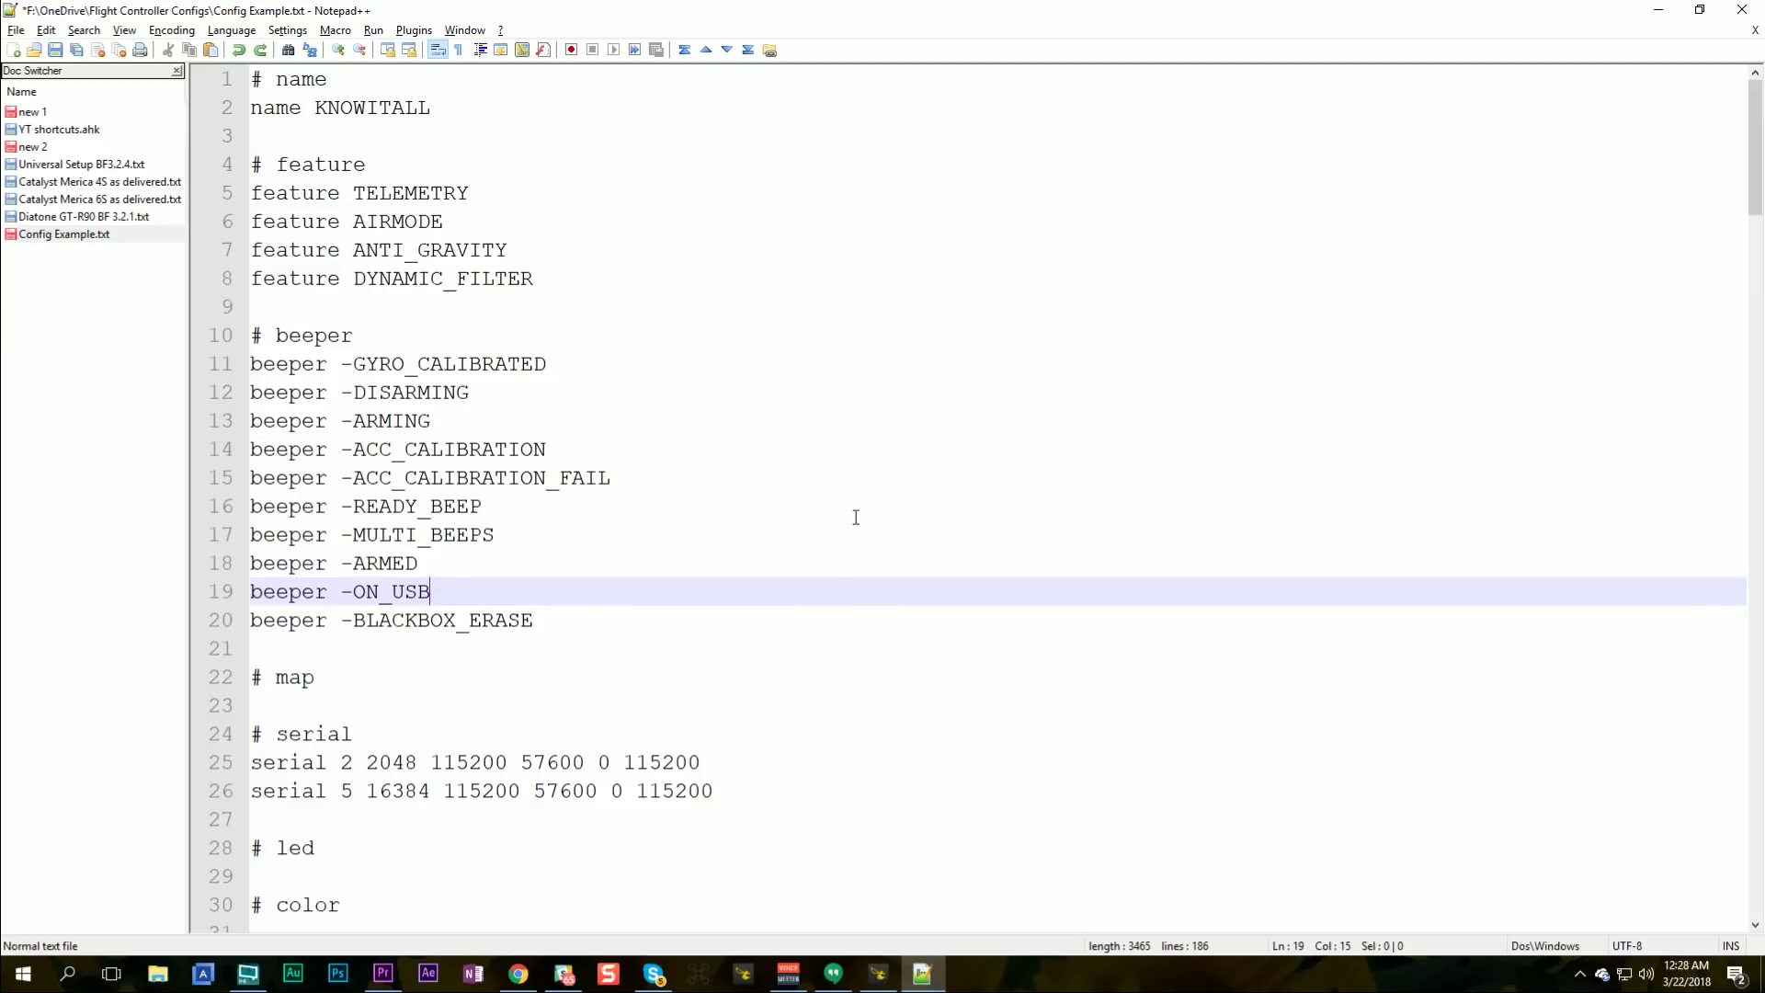
# Step: Delete the serial section with its serial 2 and serial 5 lines and the blank line after it
pyautogui.scroll(-5, 772, 465)
pyautogui.press('Down')
pyautogui.press('Down')
pyautogui.press('Down')
pyautogui.press('Home')
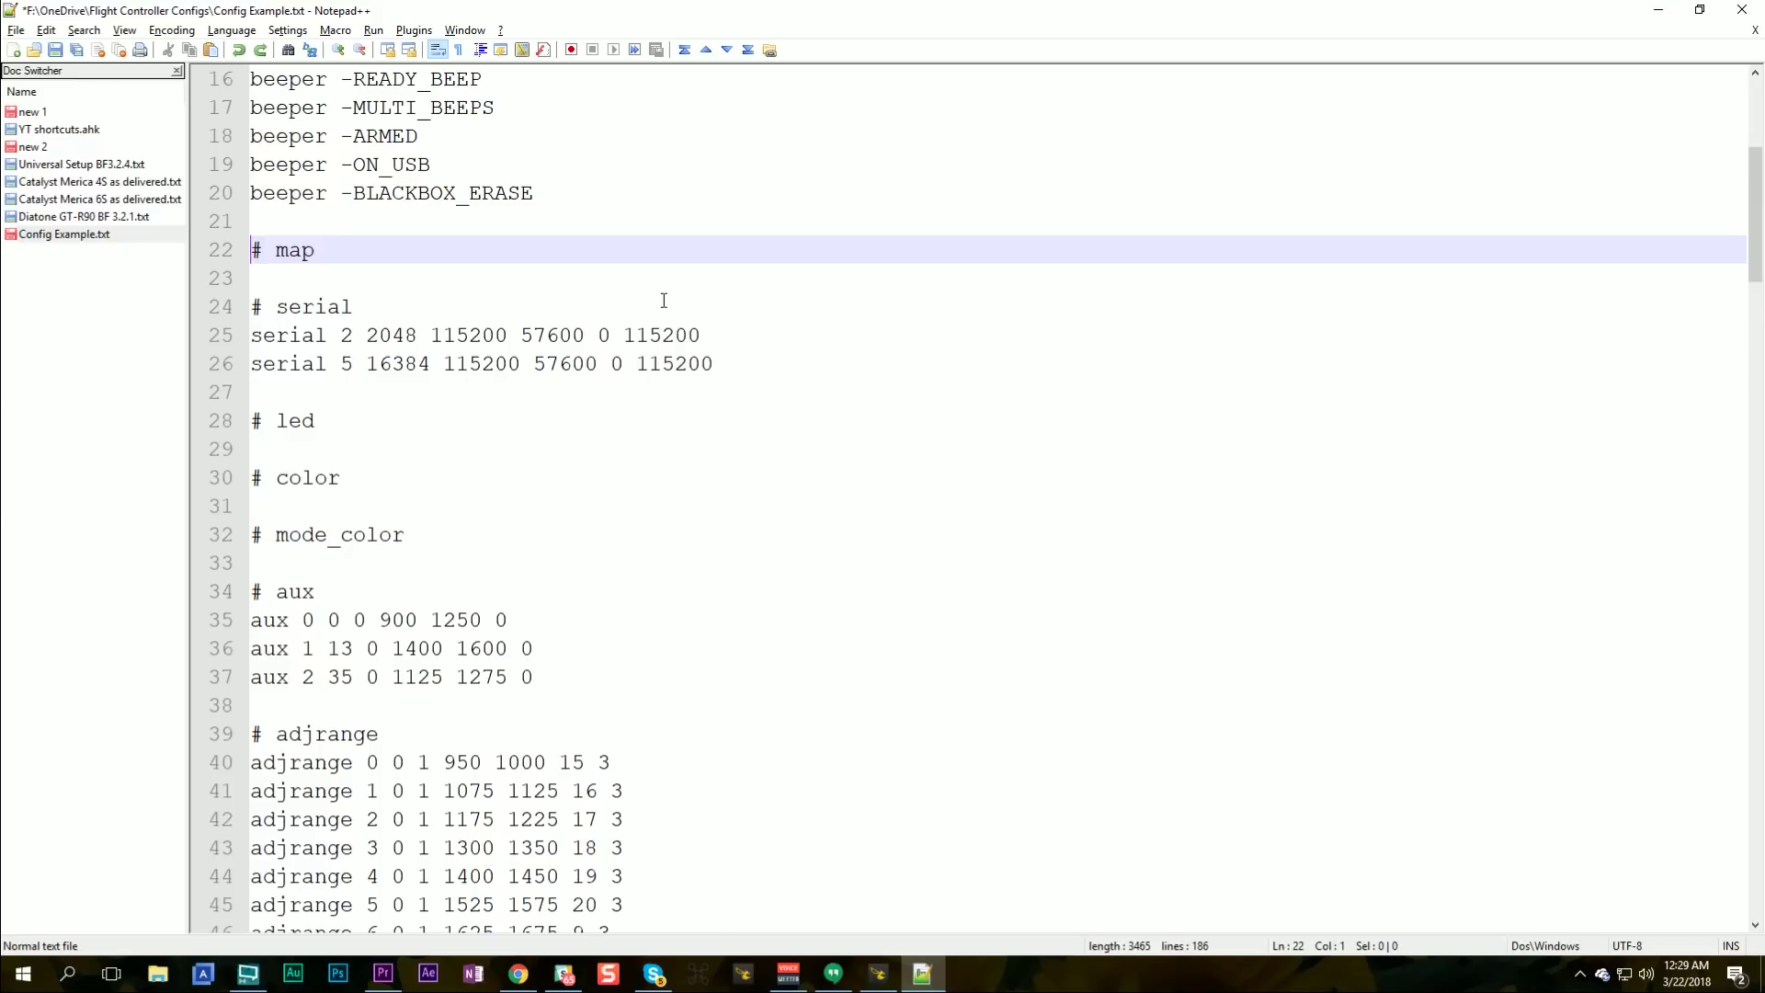
pyautogui.press('Down')
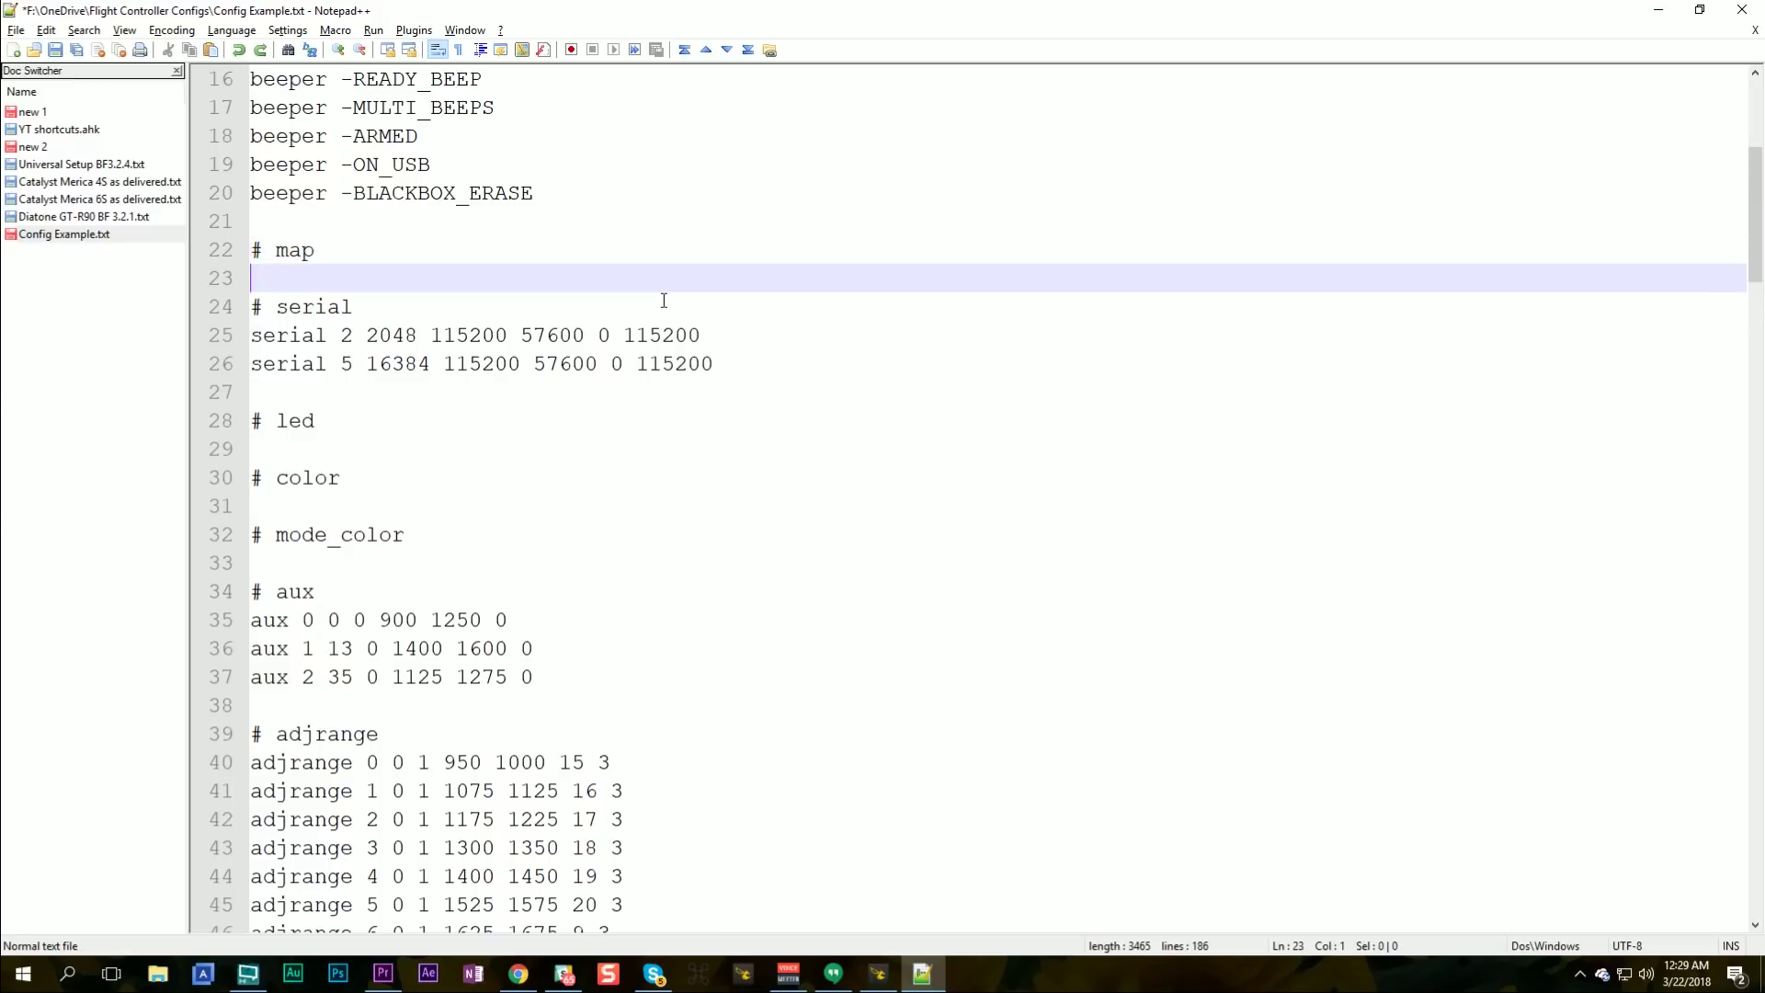
pyautogui.press('Up')
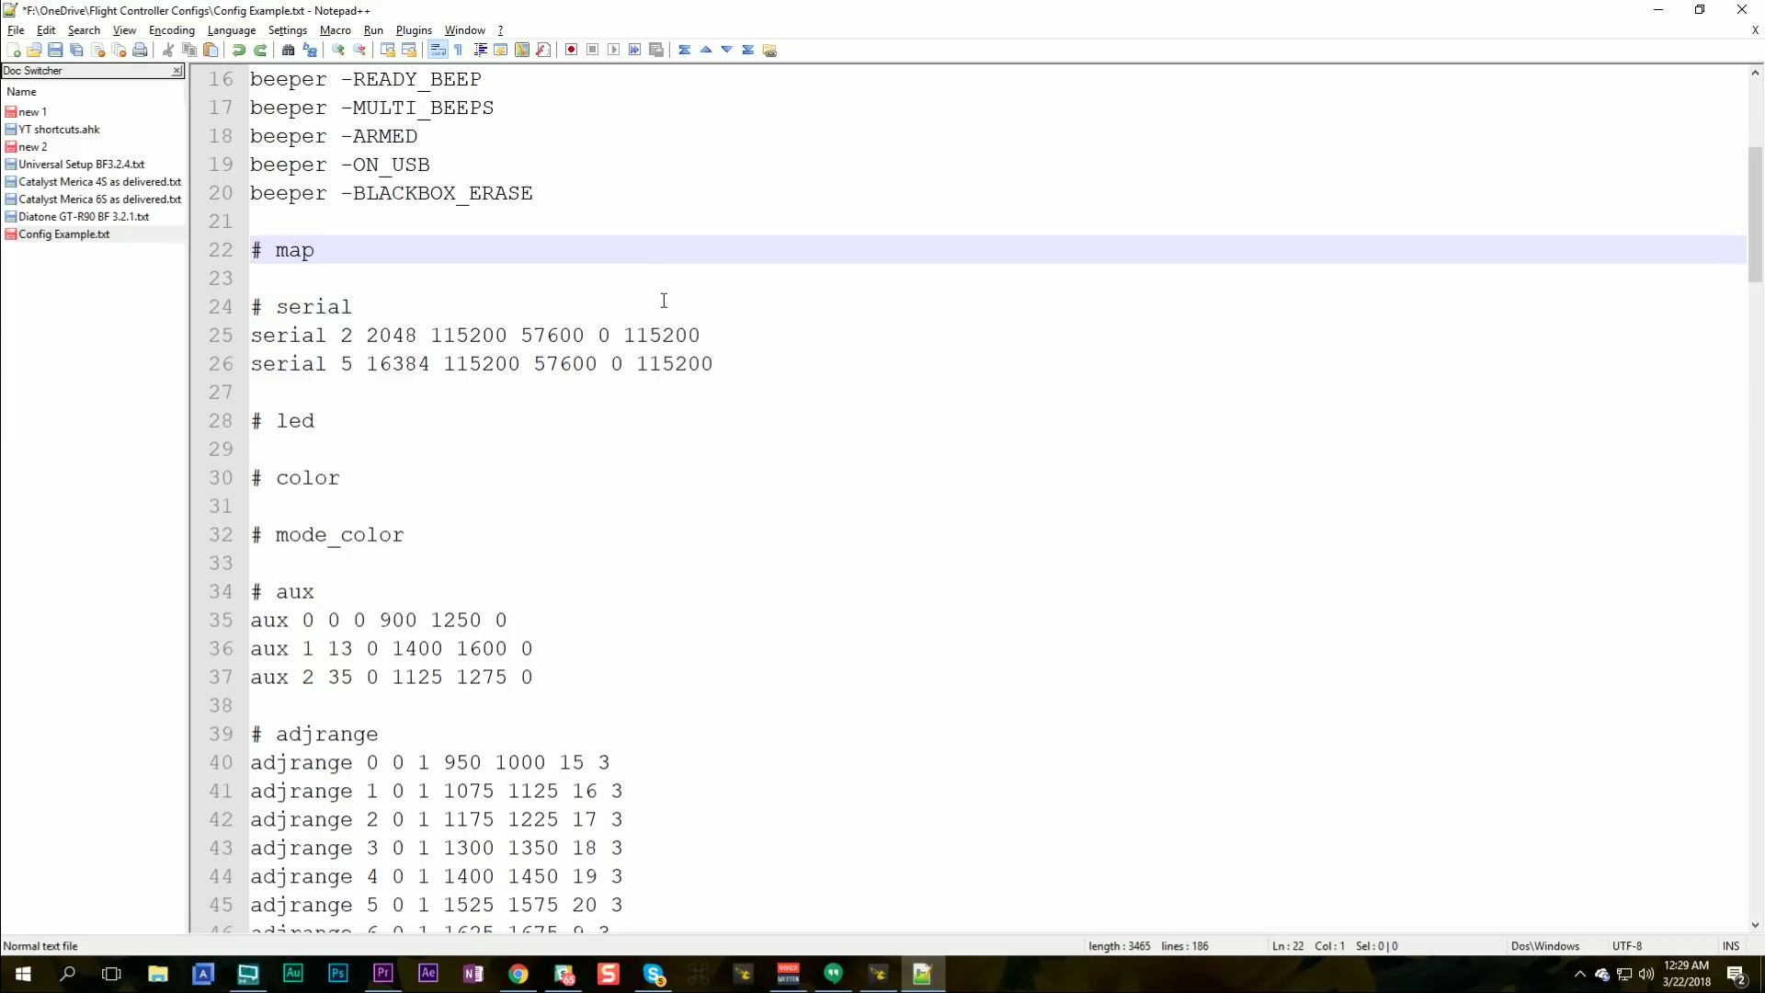
pyautogui.press('Down')
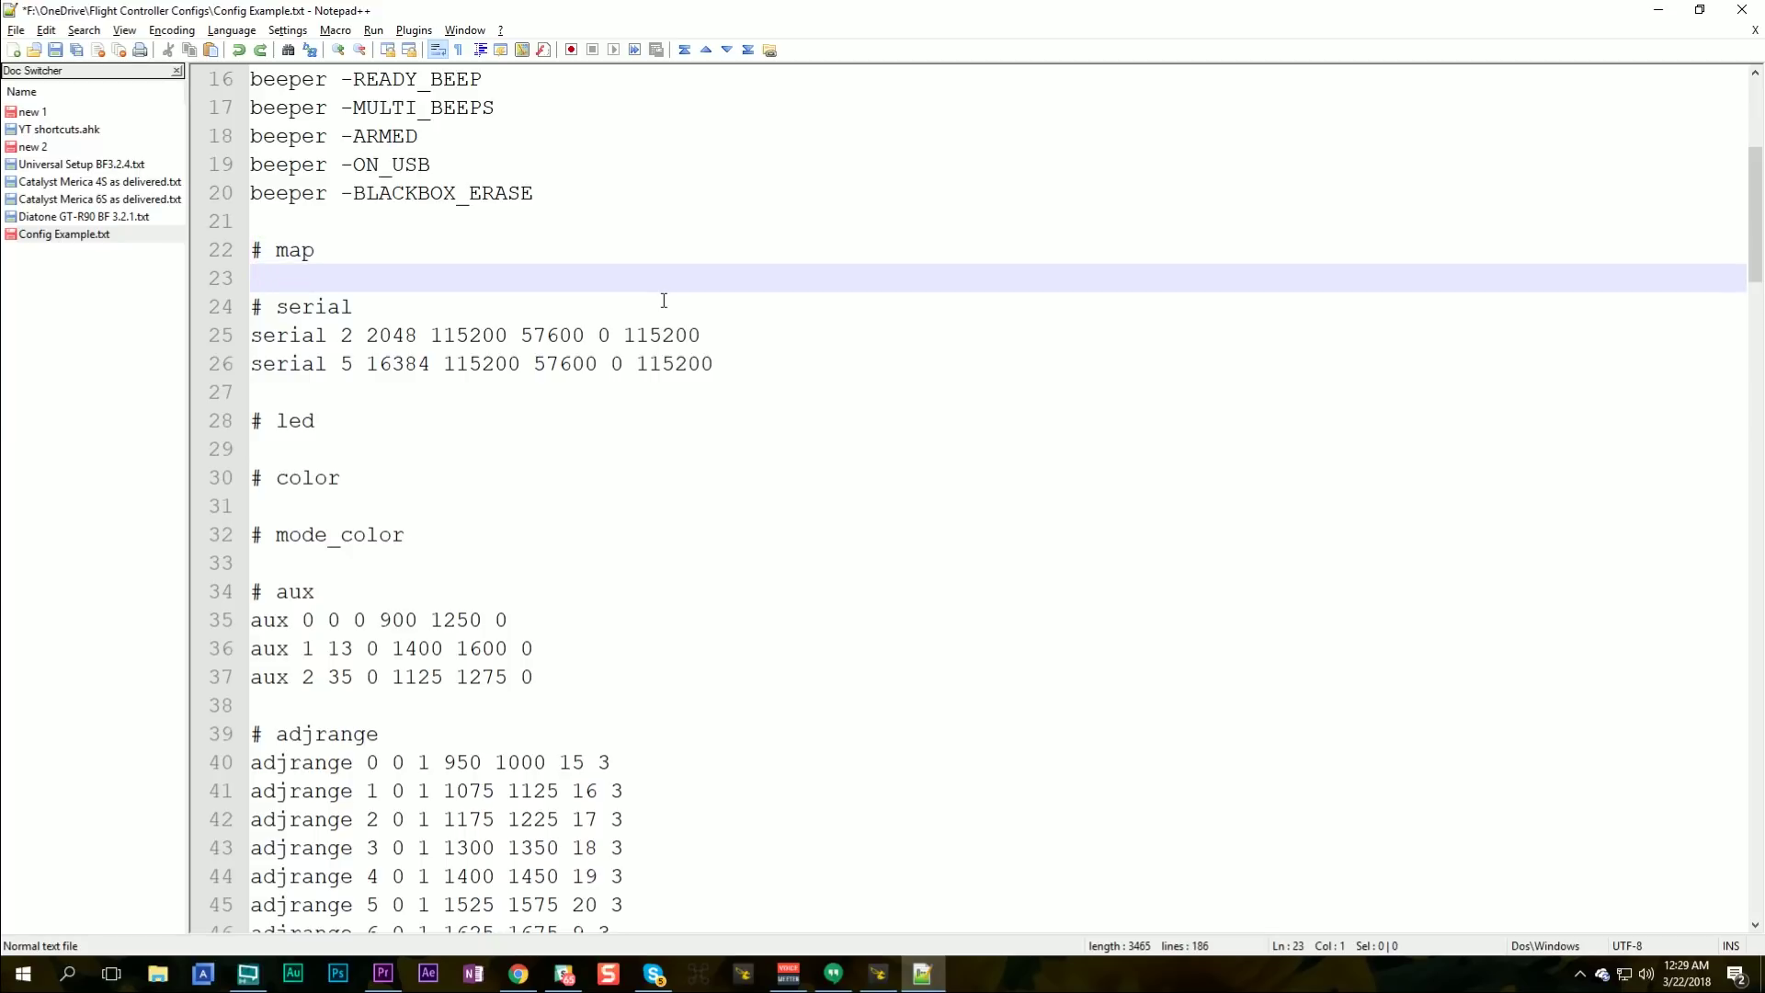
pyautogui.press('Down')
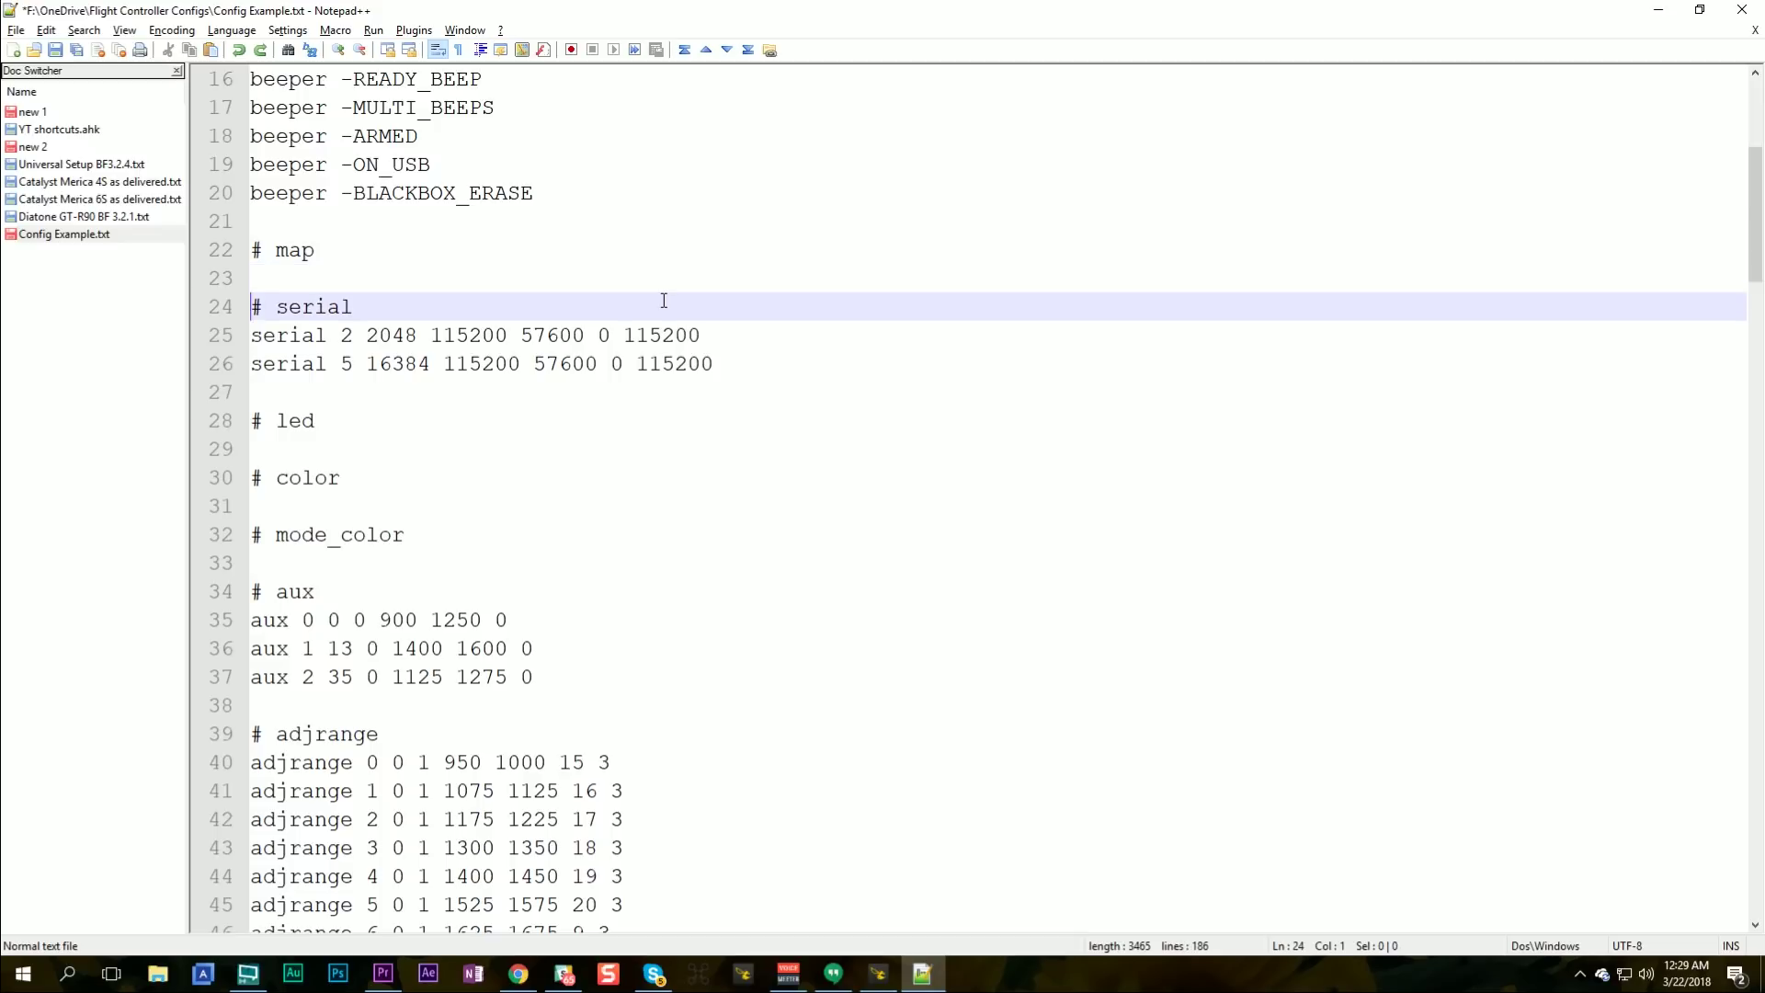
pyautogui.hotkey('shift', 'Down')
pyautogui.hotkey('shift', 'Down')
pyautogui.hotkey('shift', 'Down')
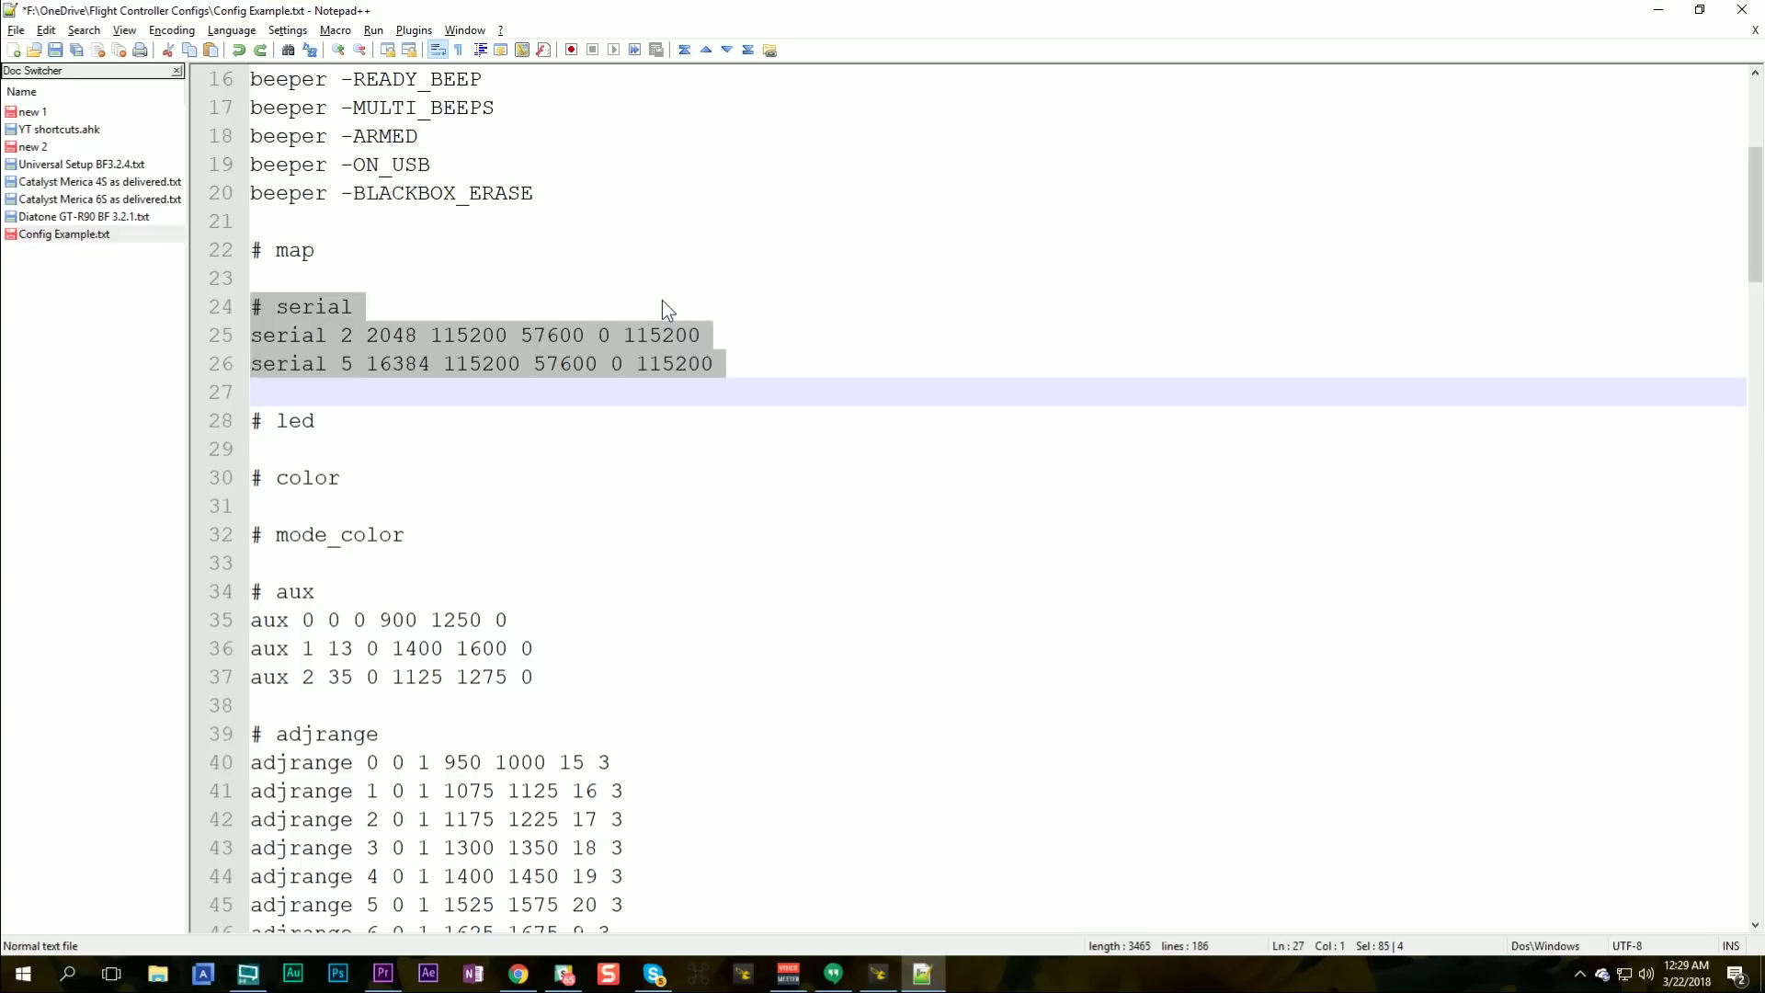
pyautogui.press('Delete')
pyautogui.press('Delete')
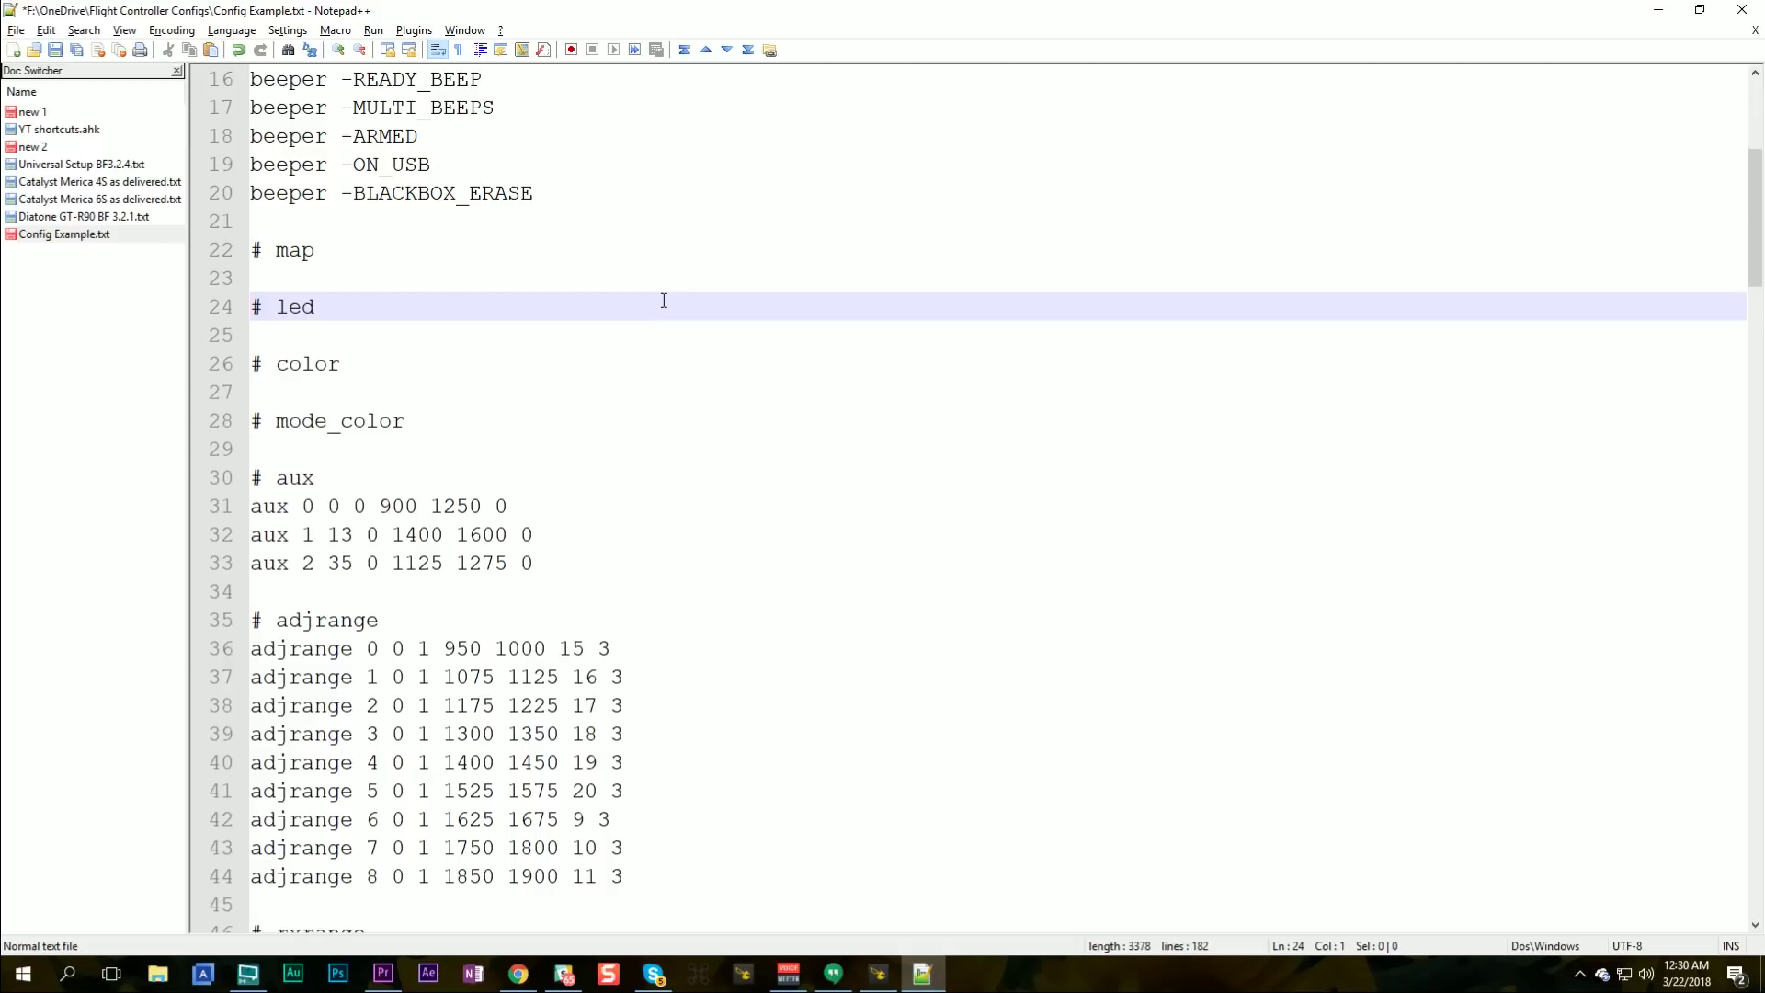
# Step: Delete the empty led, color and mode_color sections above the aux section
pyautogui.hotkey('shift', 'Down')
pyautogui.hotkey('shift', 'Down')
pyautogui.hotkey('shift', 'Down')
pyautogui.hotkey('shift', 'Down')
pyautogui.hotkey('shift', 'Down')
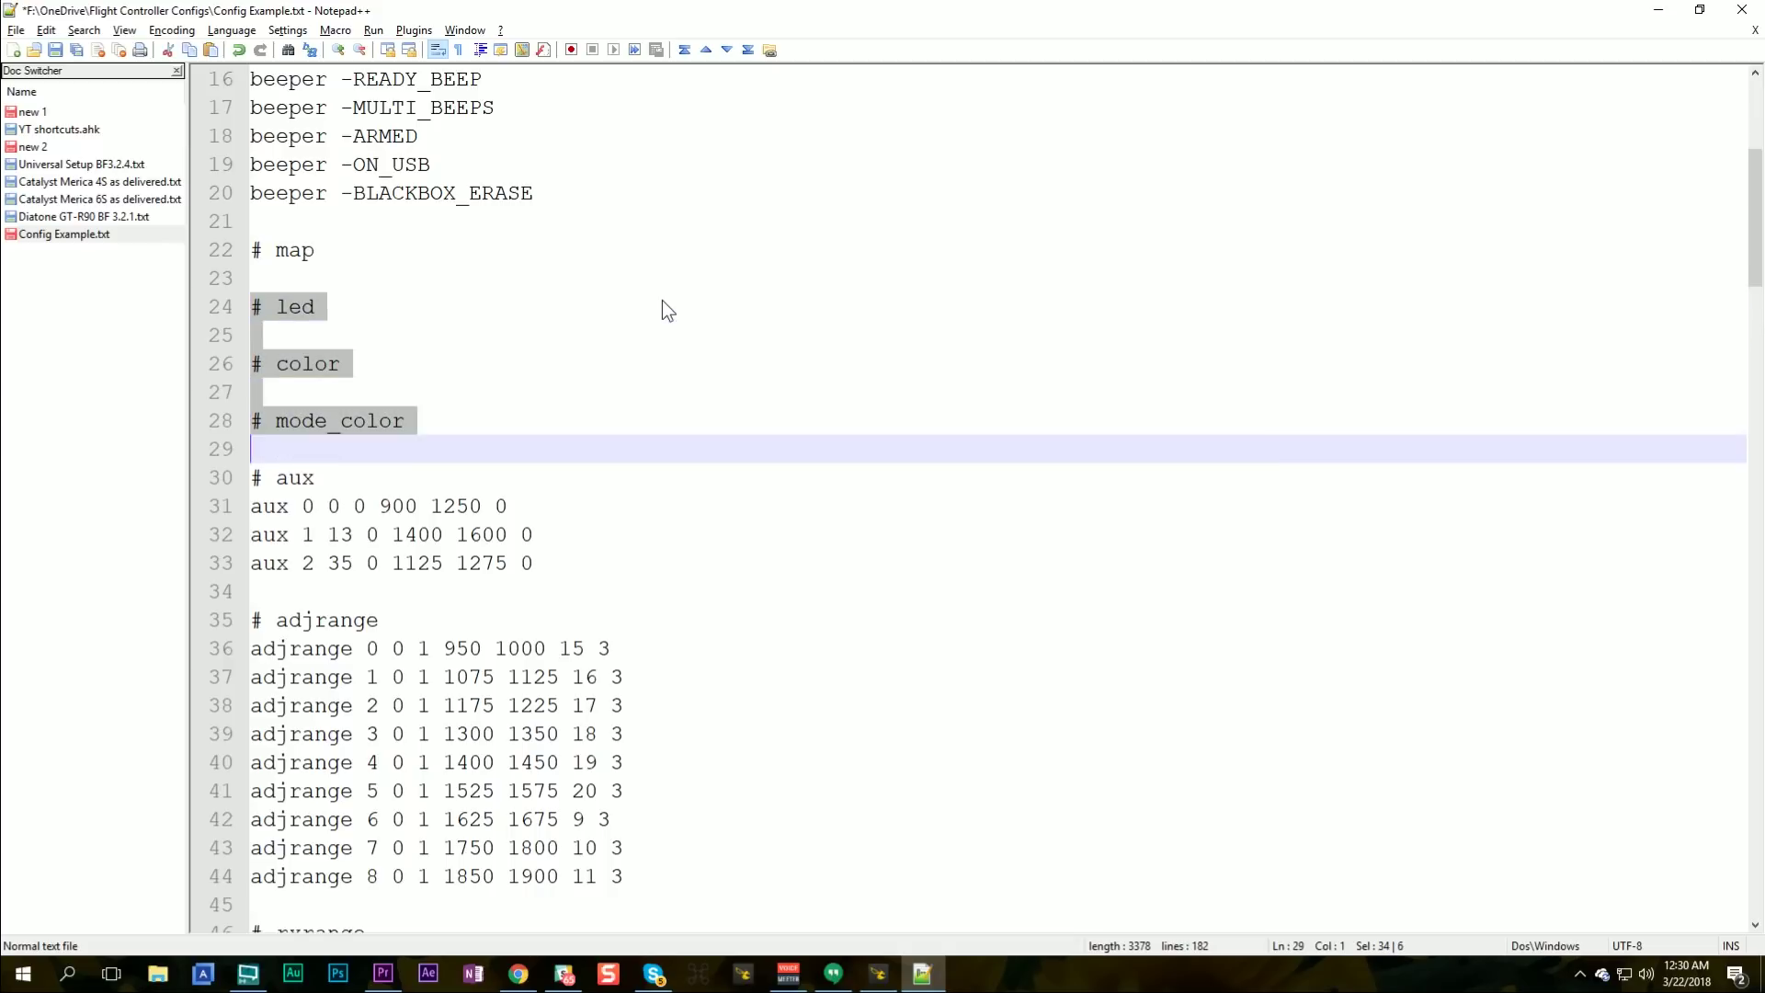
pyautogui.press('Delete')
pyautogui.press('Delete')
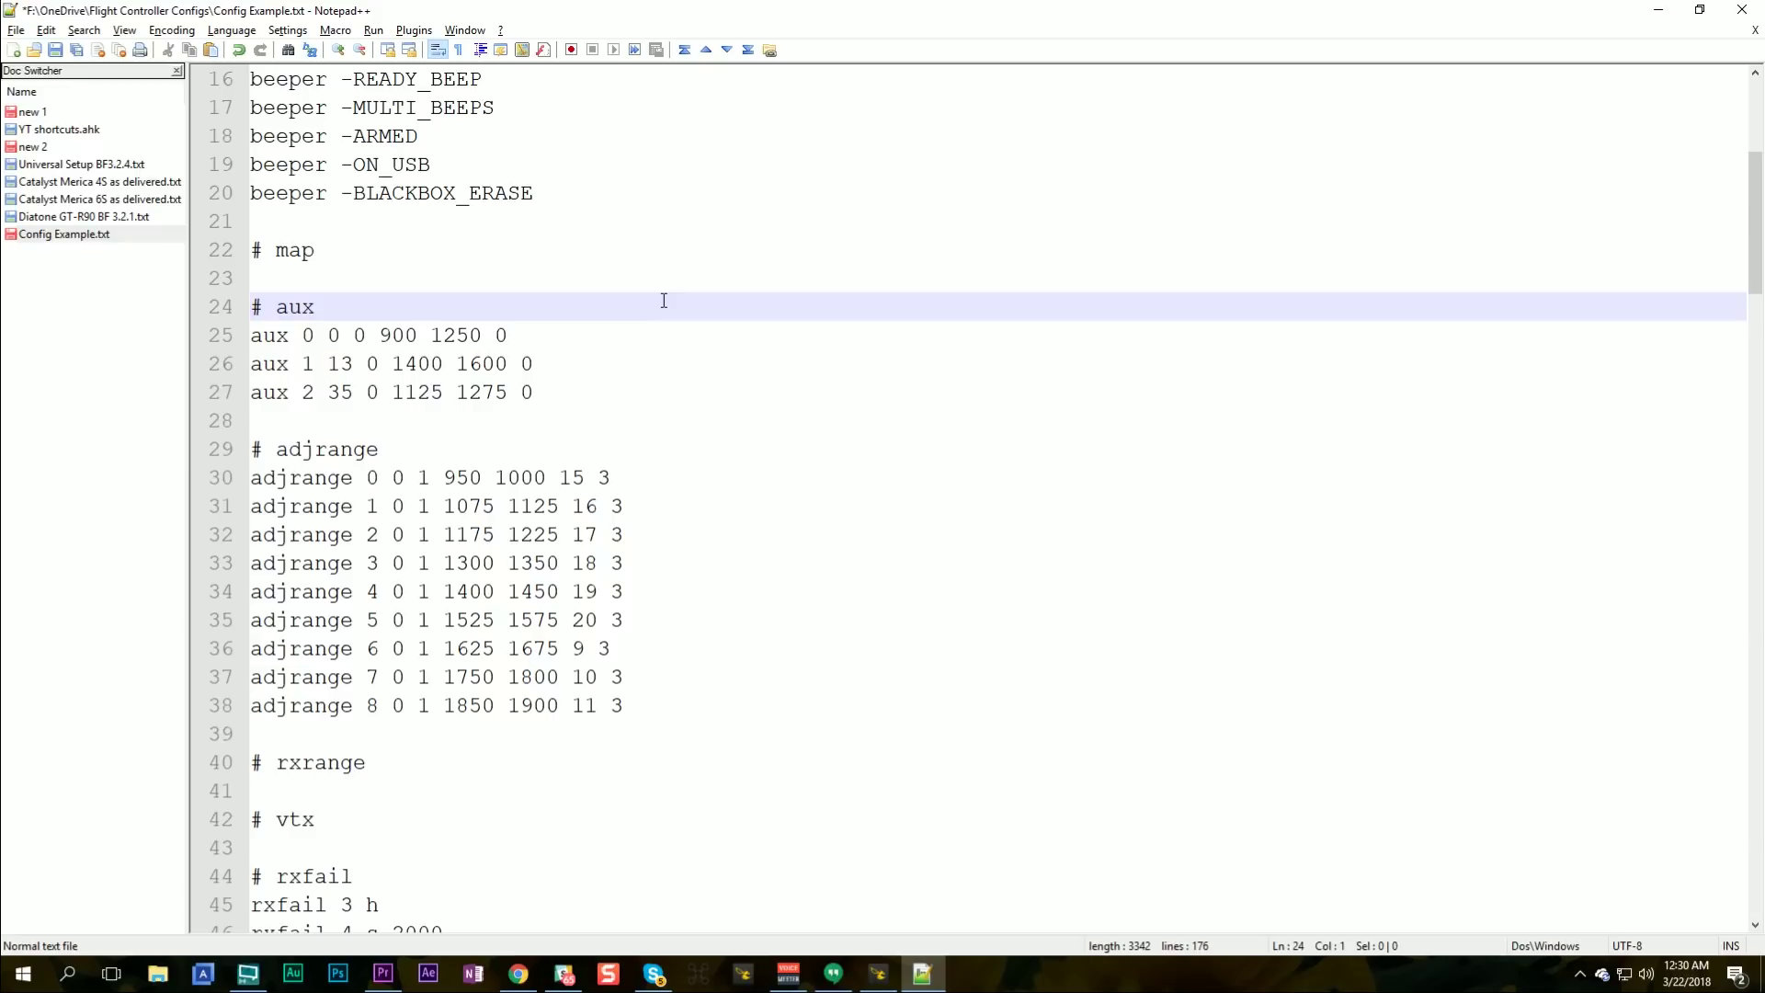
# Step: Delete the empty map section between the beeper and aux sections, including its blank line
pyautogui.press('Up')
pyautogui.press('Up')
pyautogui.hotkey('shift', 'Down')
pyautogui.hotkey('shift', 'Down')
pyautogui.press('Delete')
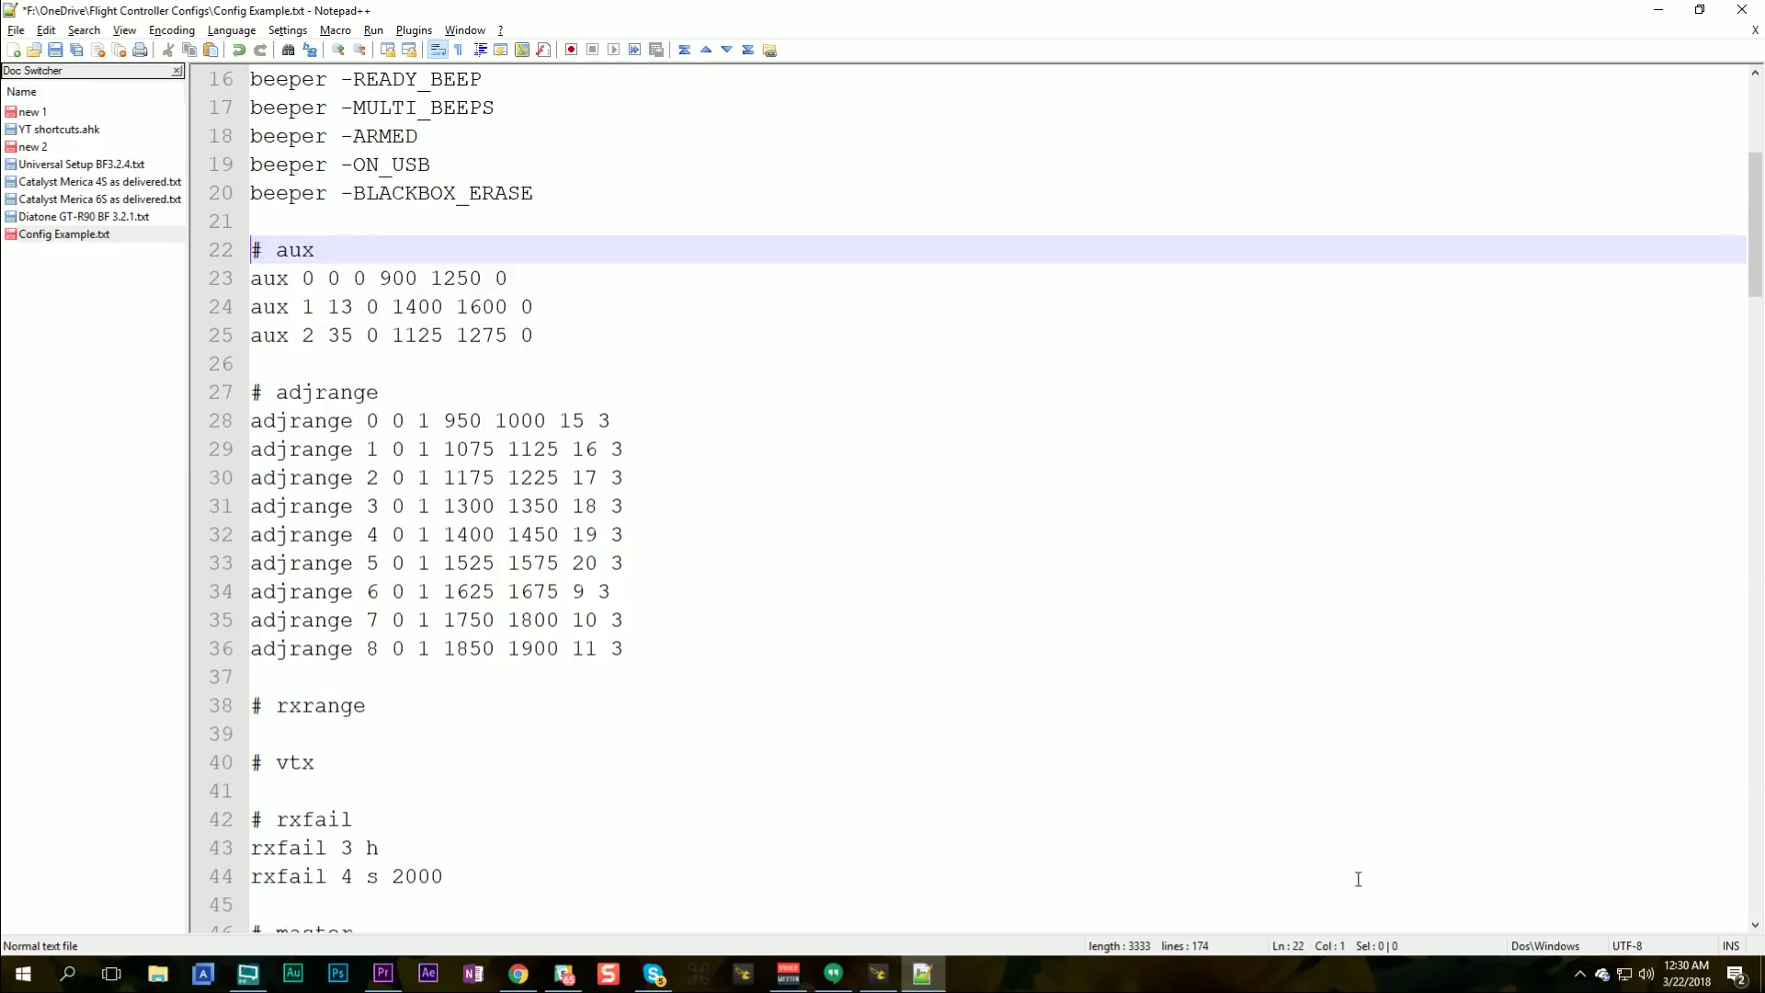
# Step: Examine the Arm, Beeper and Flip Over After Crash ranges in Betaflight Configurator's Modes and compare them with the aux lines in Notepad++
pyautogui.click(878, 973)
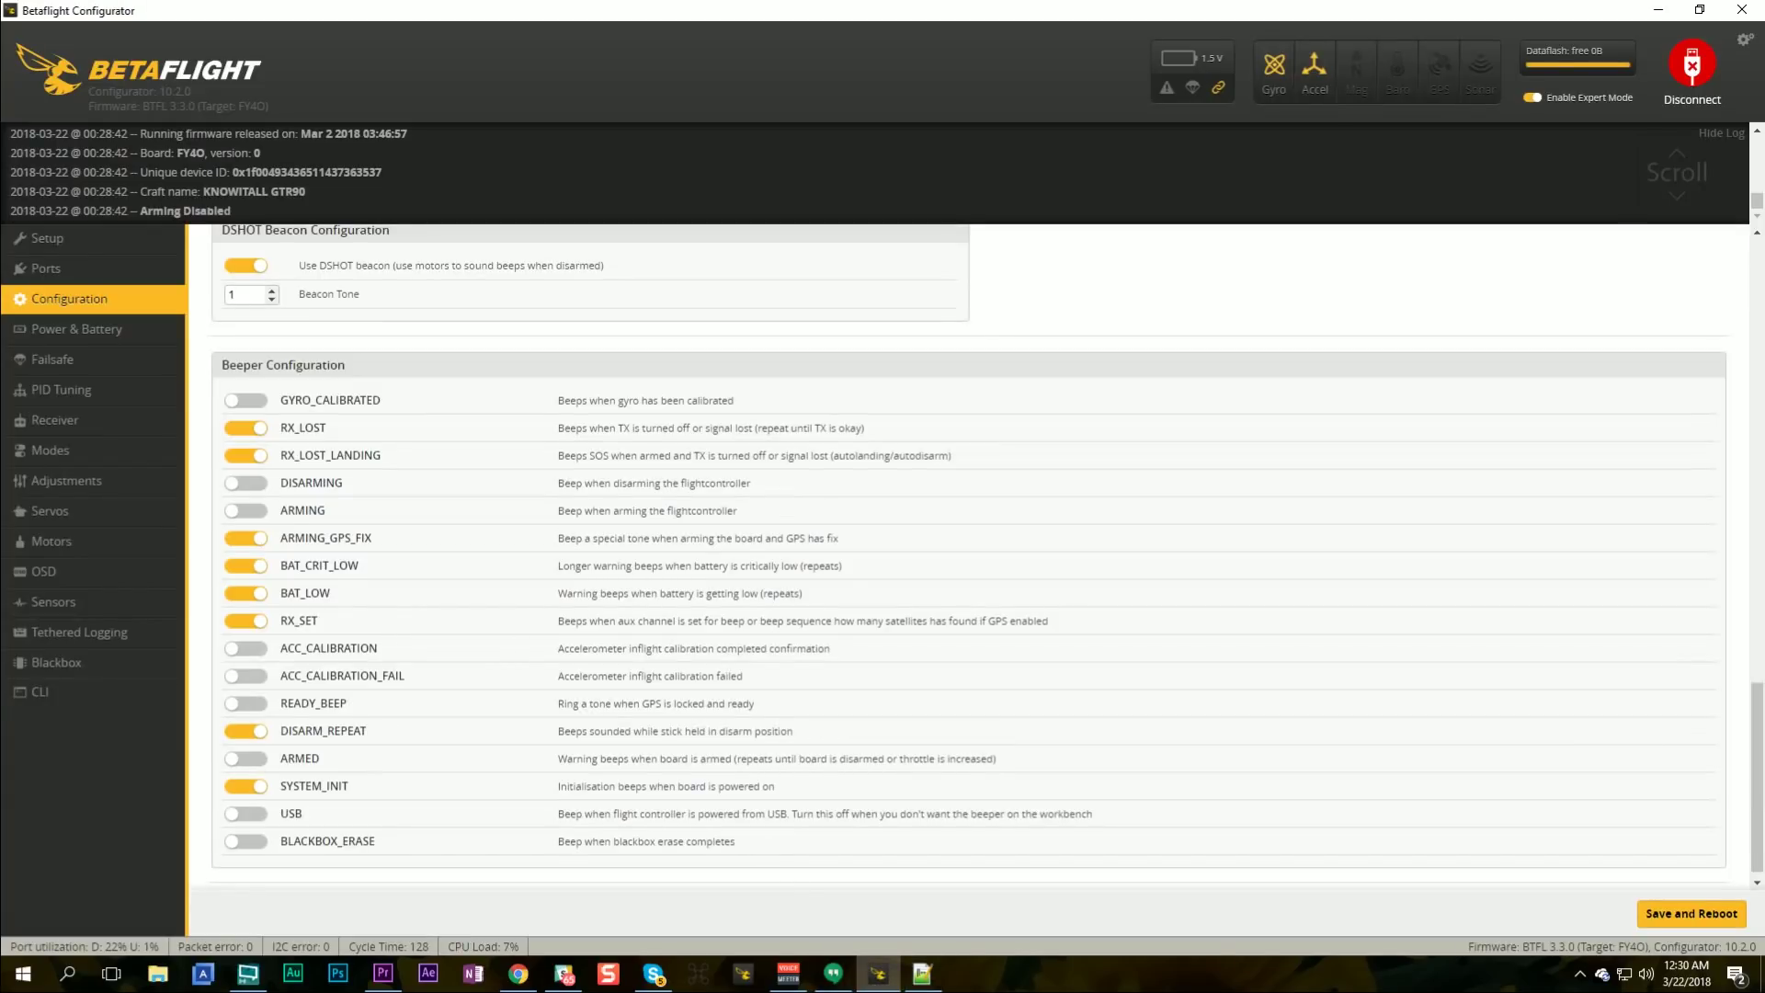
pyautogui.click(80, 449)
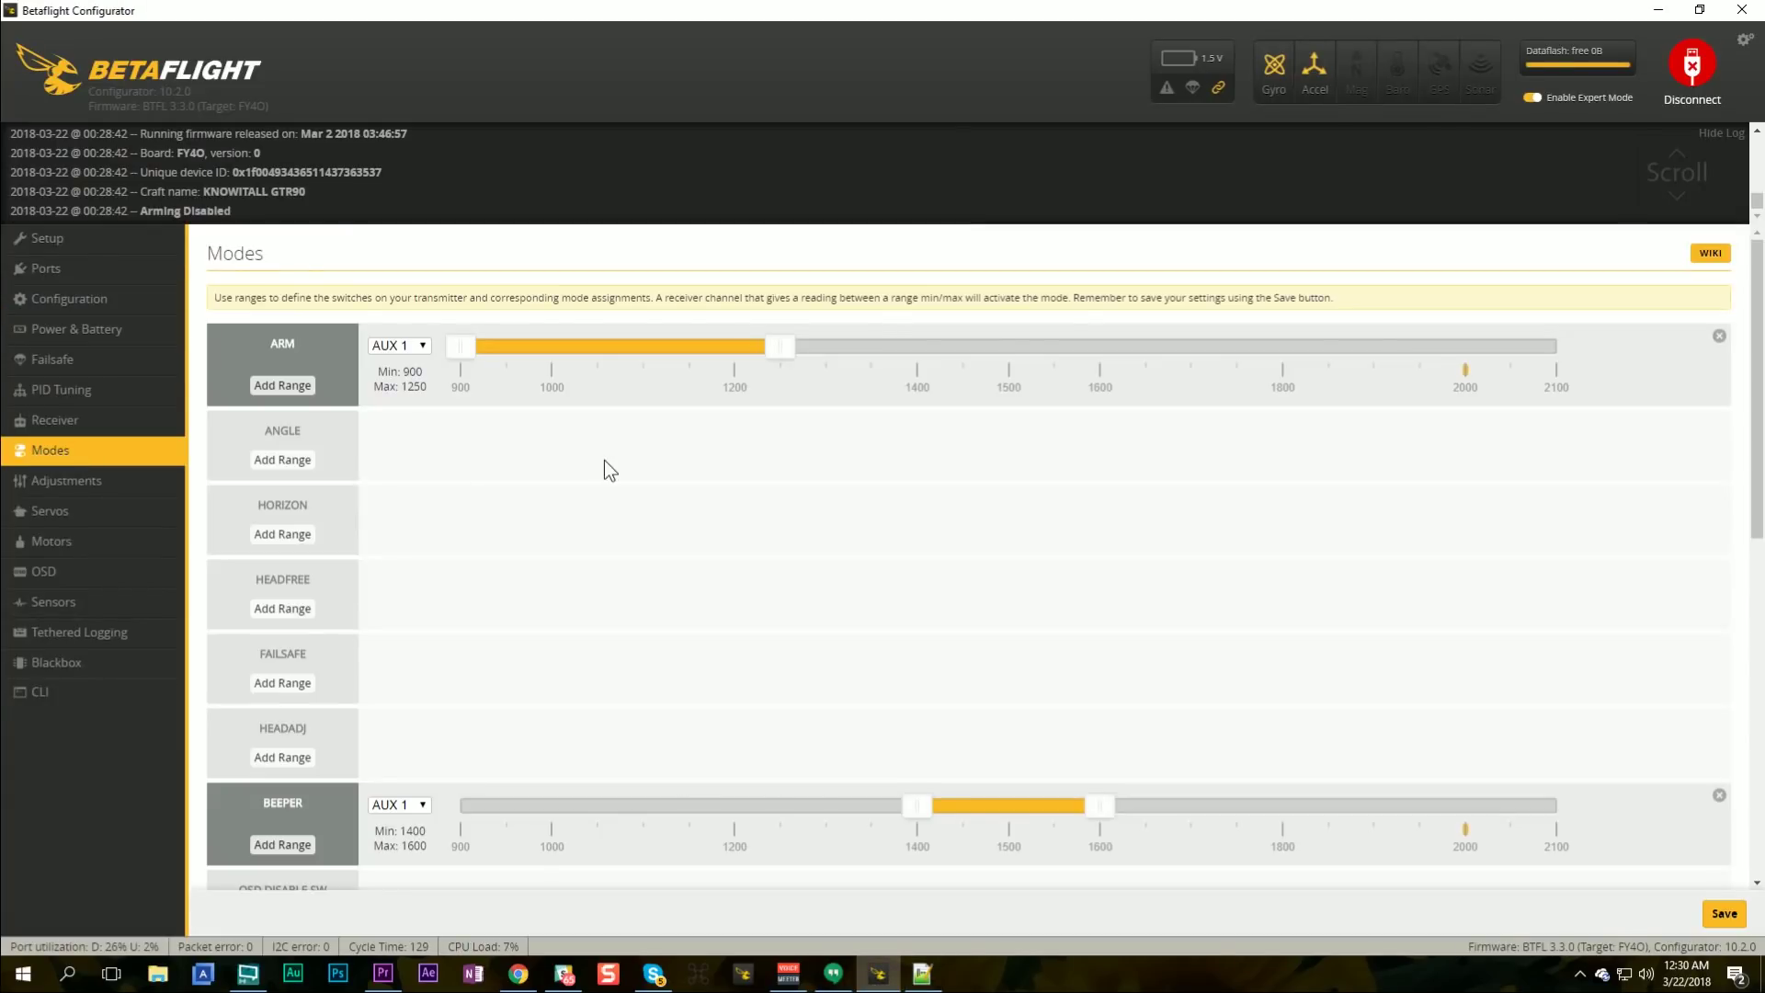
pyautogui.scroll(-8, 285, 348)
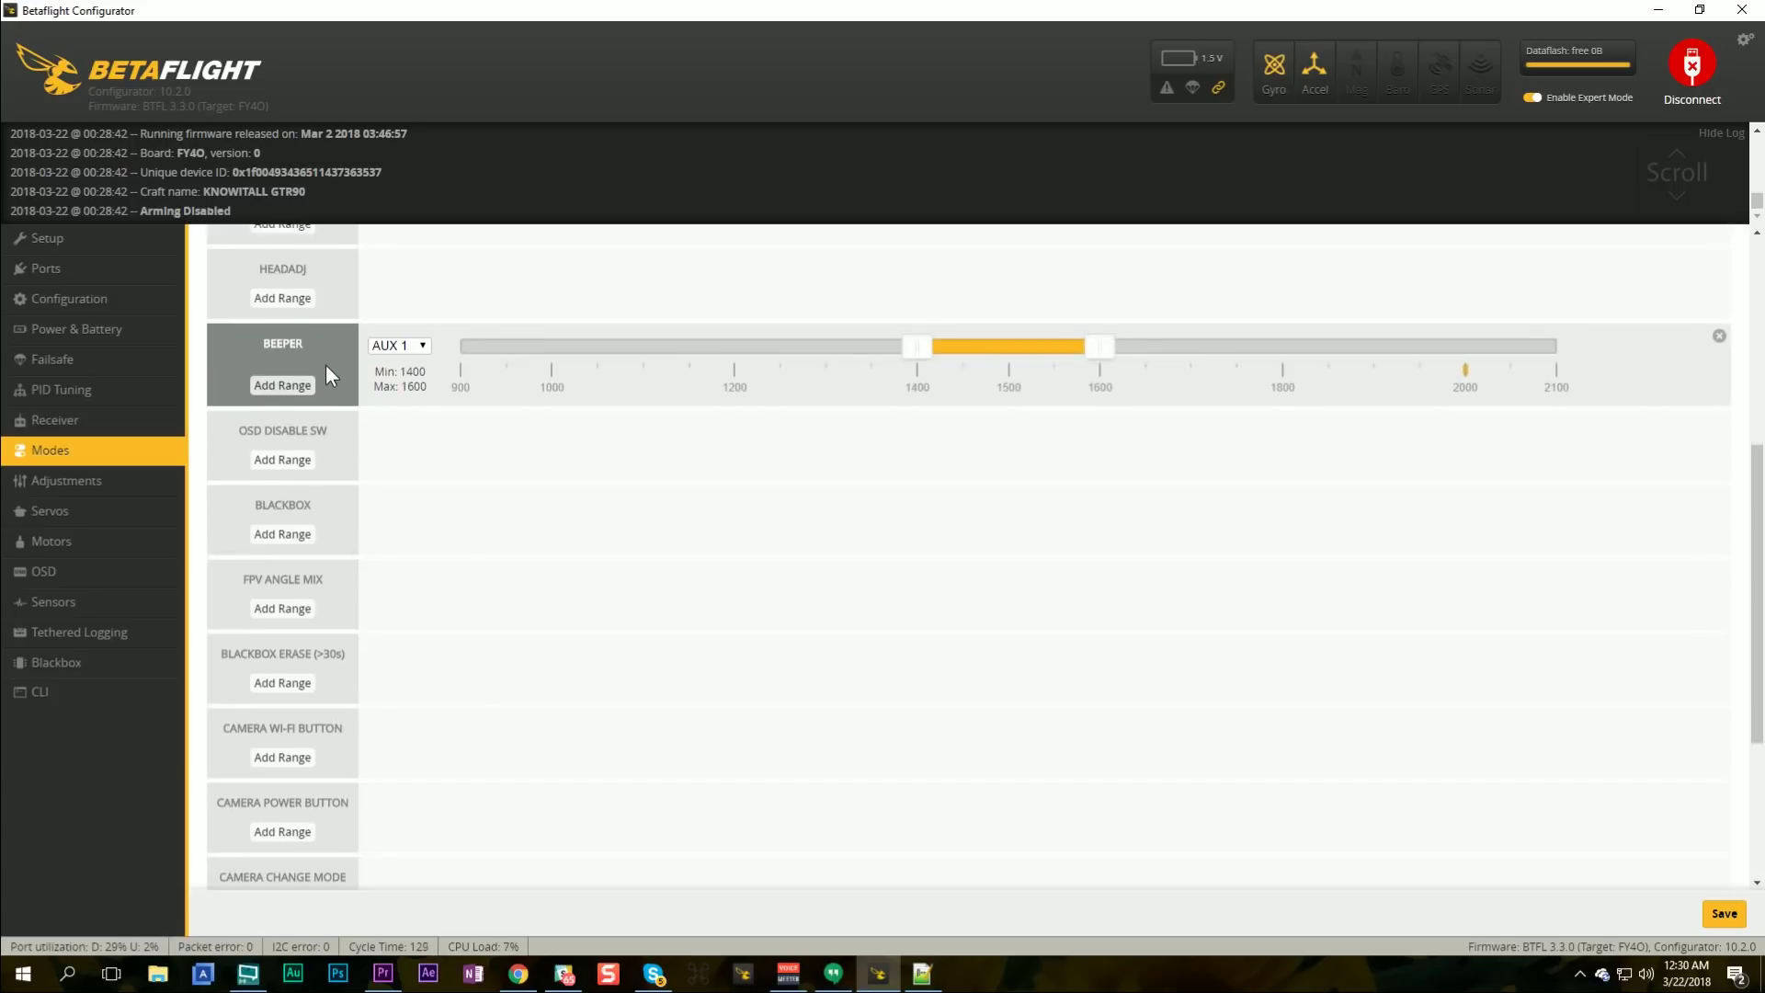
pyautogui.scroll(-1, 292, 796)
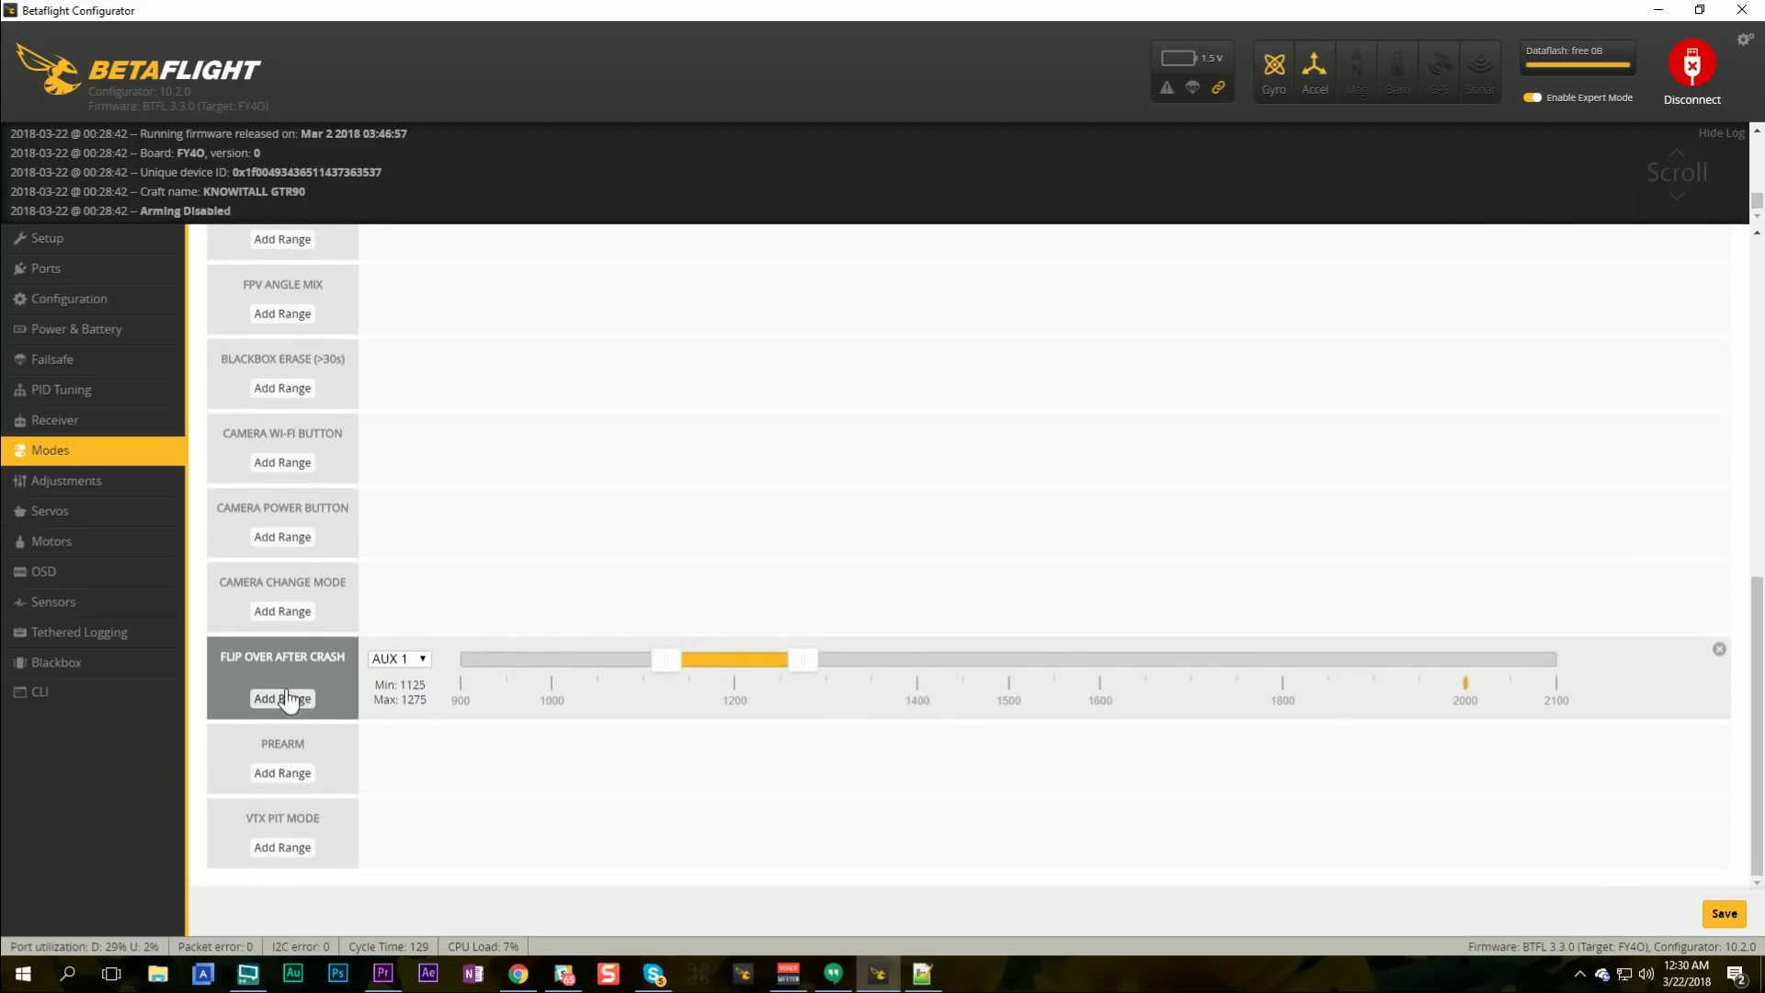
pyautogui.hotkey('alt', 'Tab')
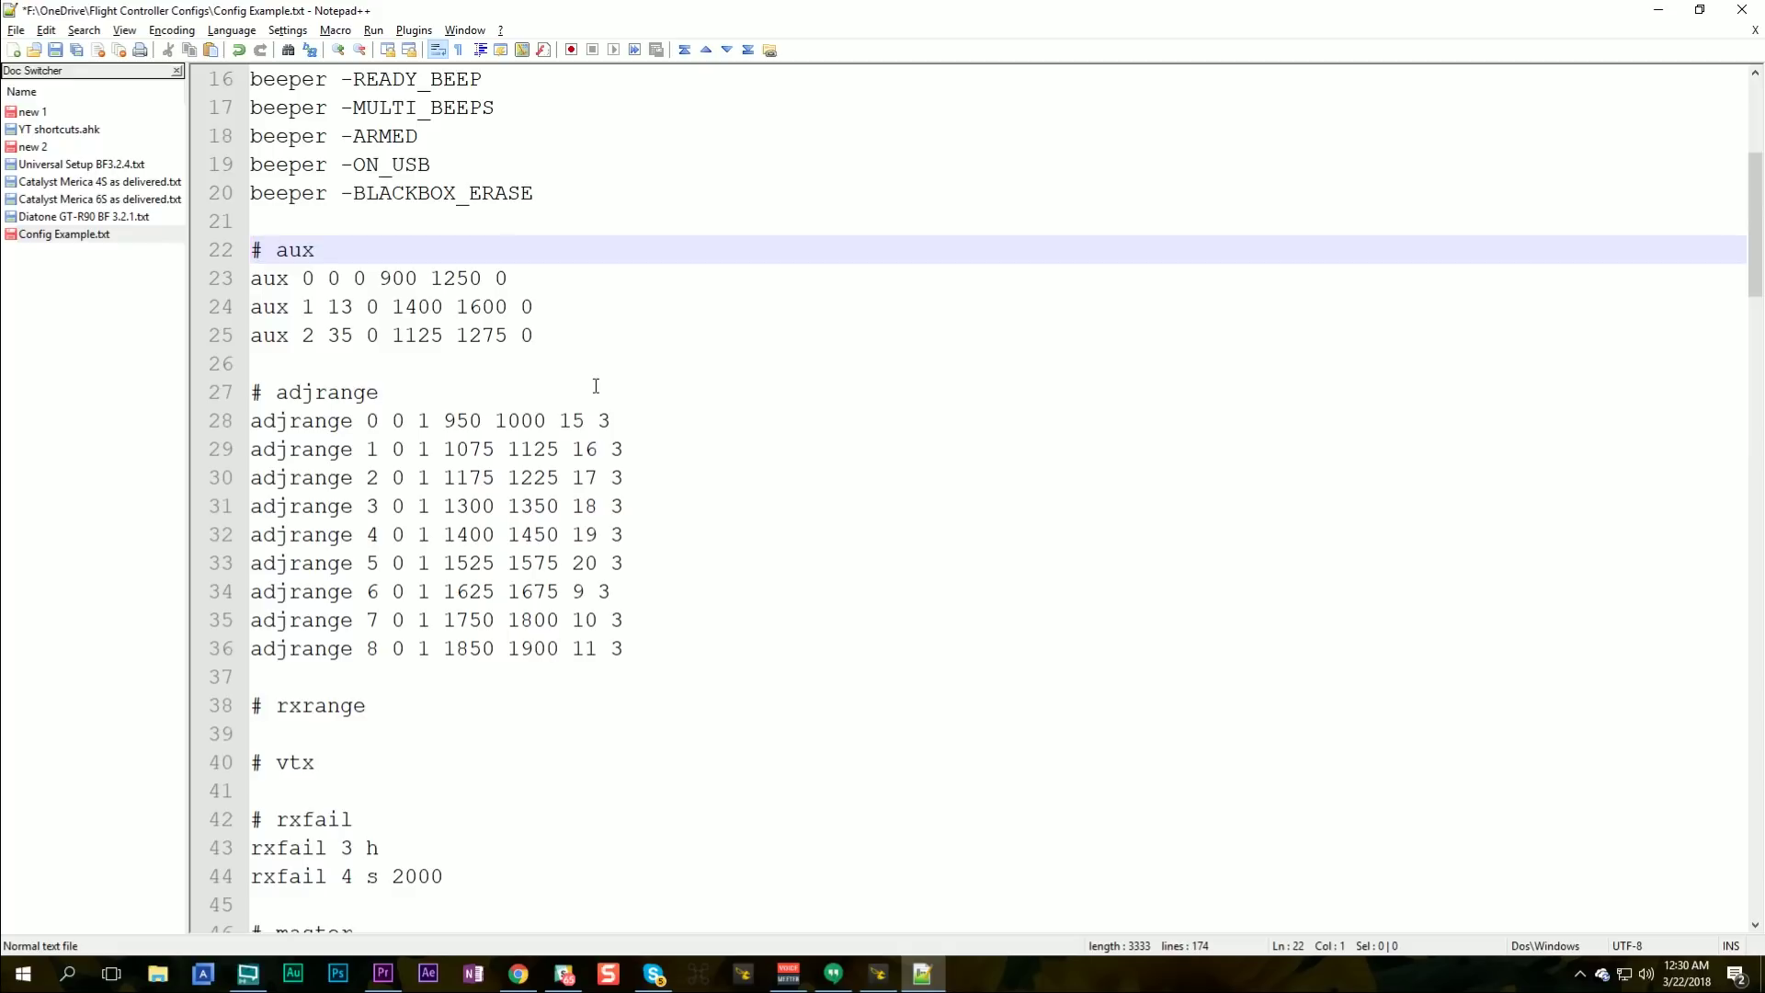
pyautogui.press('Down')
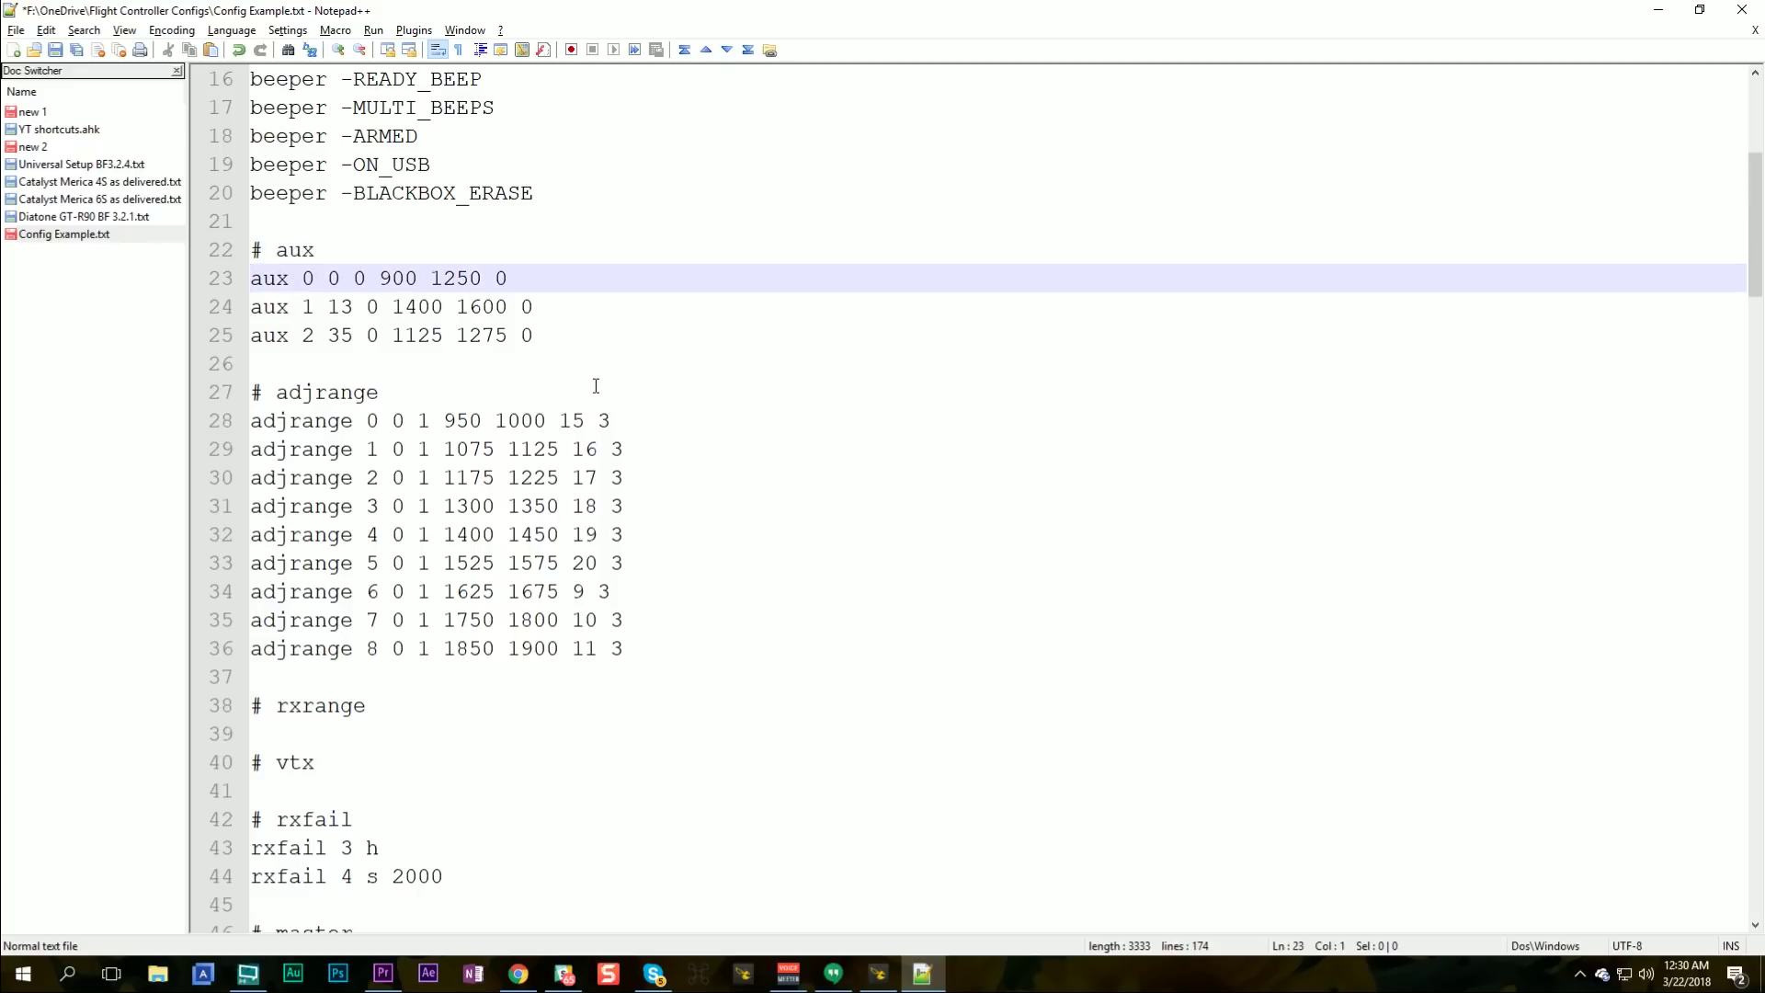
pyautogui.press('Down')
pyautogui.press('Down')
pyautogui.press('Down')
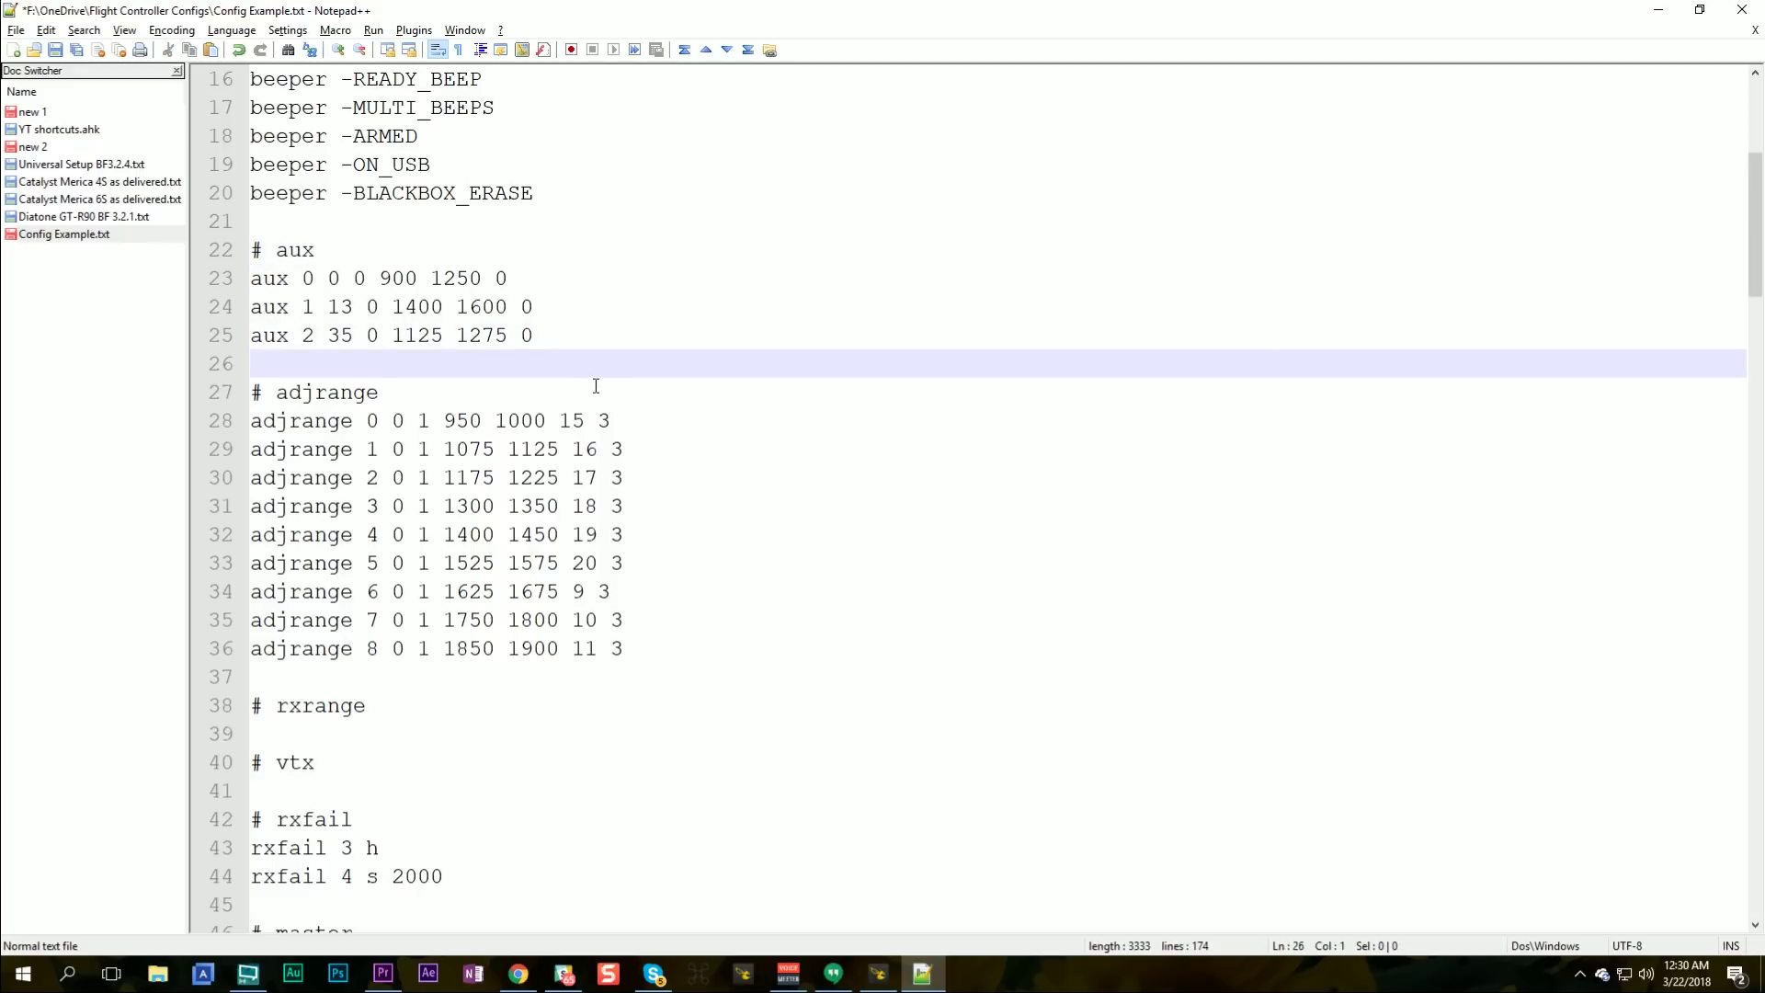
# Step: Examine the PID adjustment ranges in Betaflight Configurator's Adjustments page and compare them with the adjrange lines in Notepad++
pyautogui.press('Down')
pyautogui.press('Down')
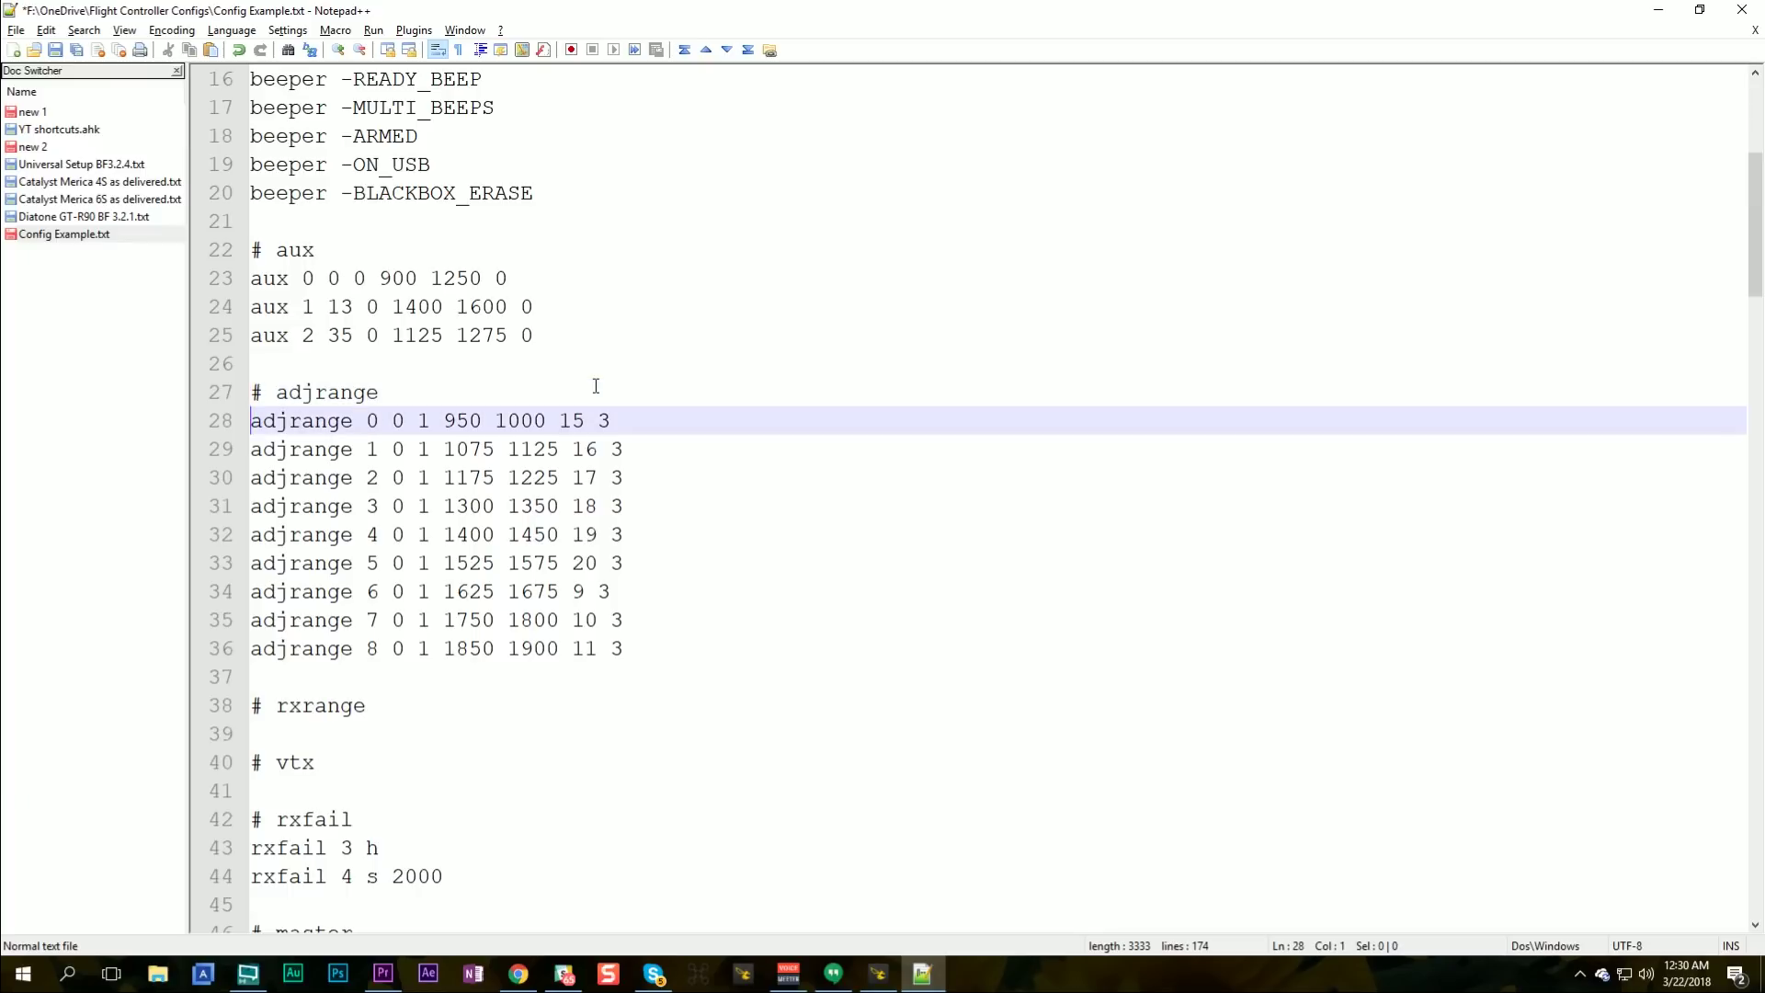
pyautogui.press('Up')
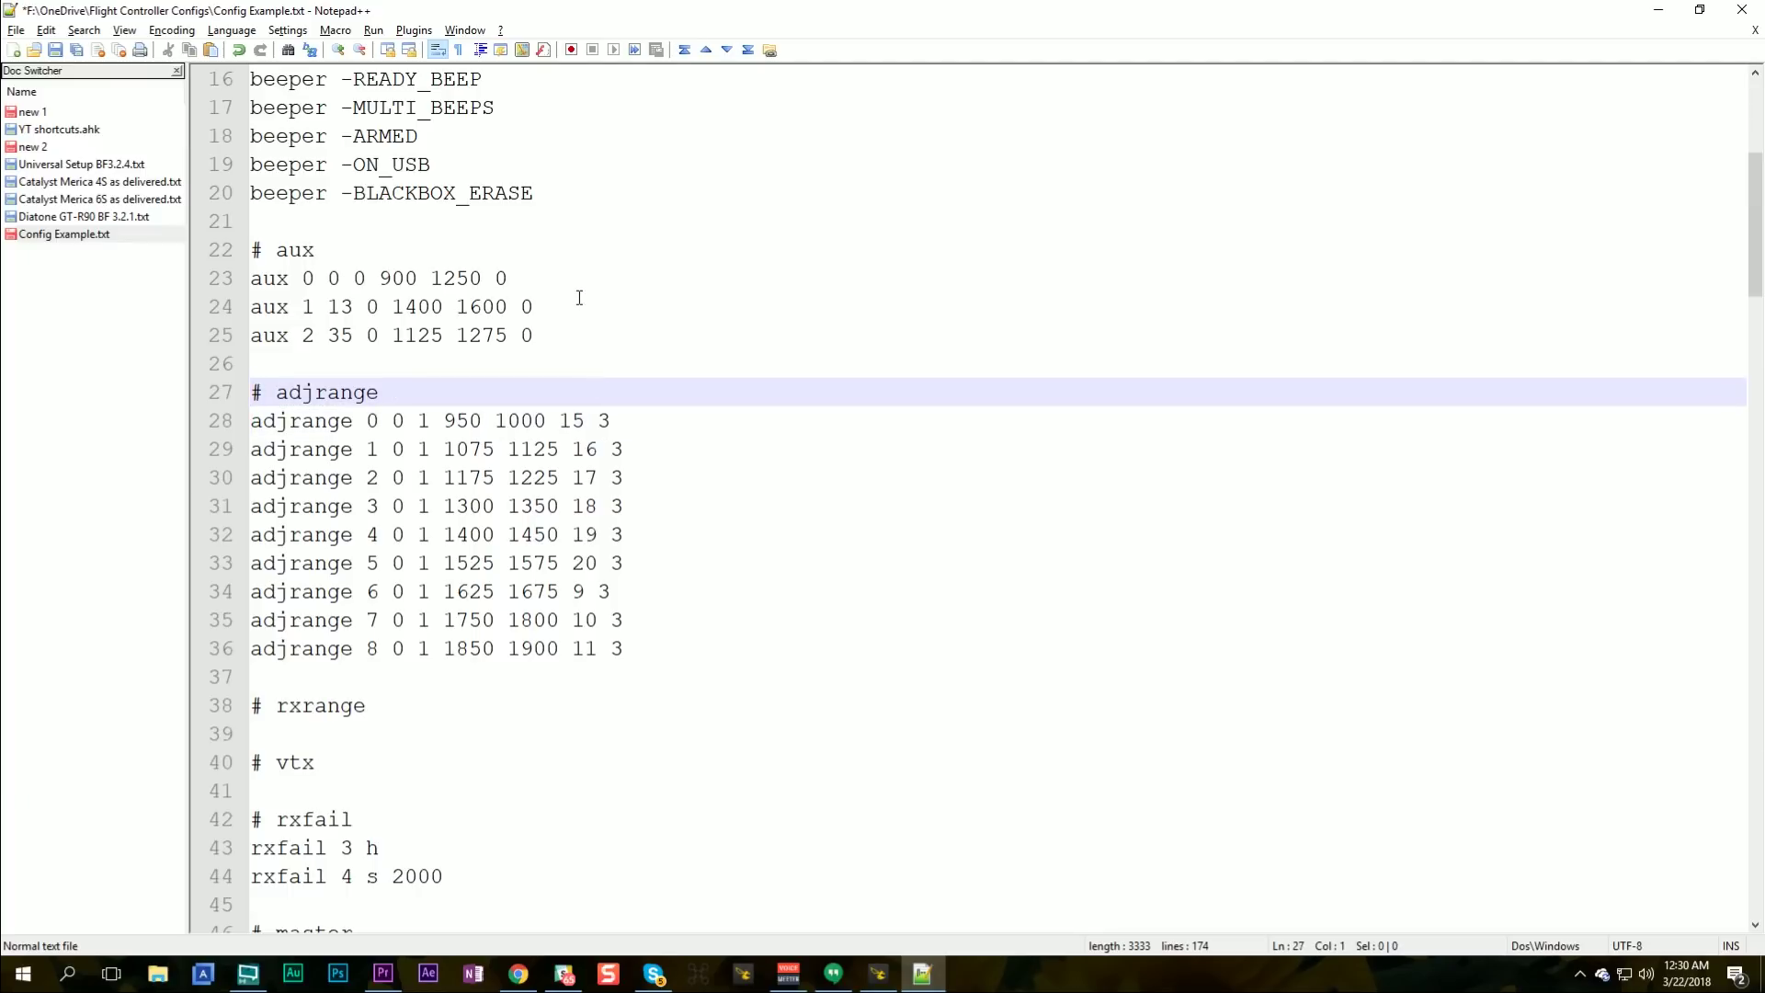
pyautogui.hotkey('alt', 'Tab')
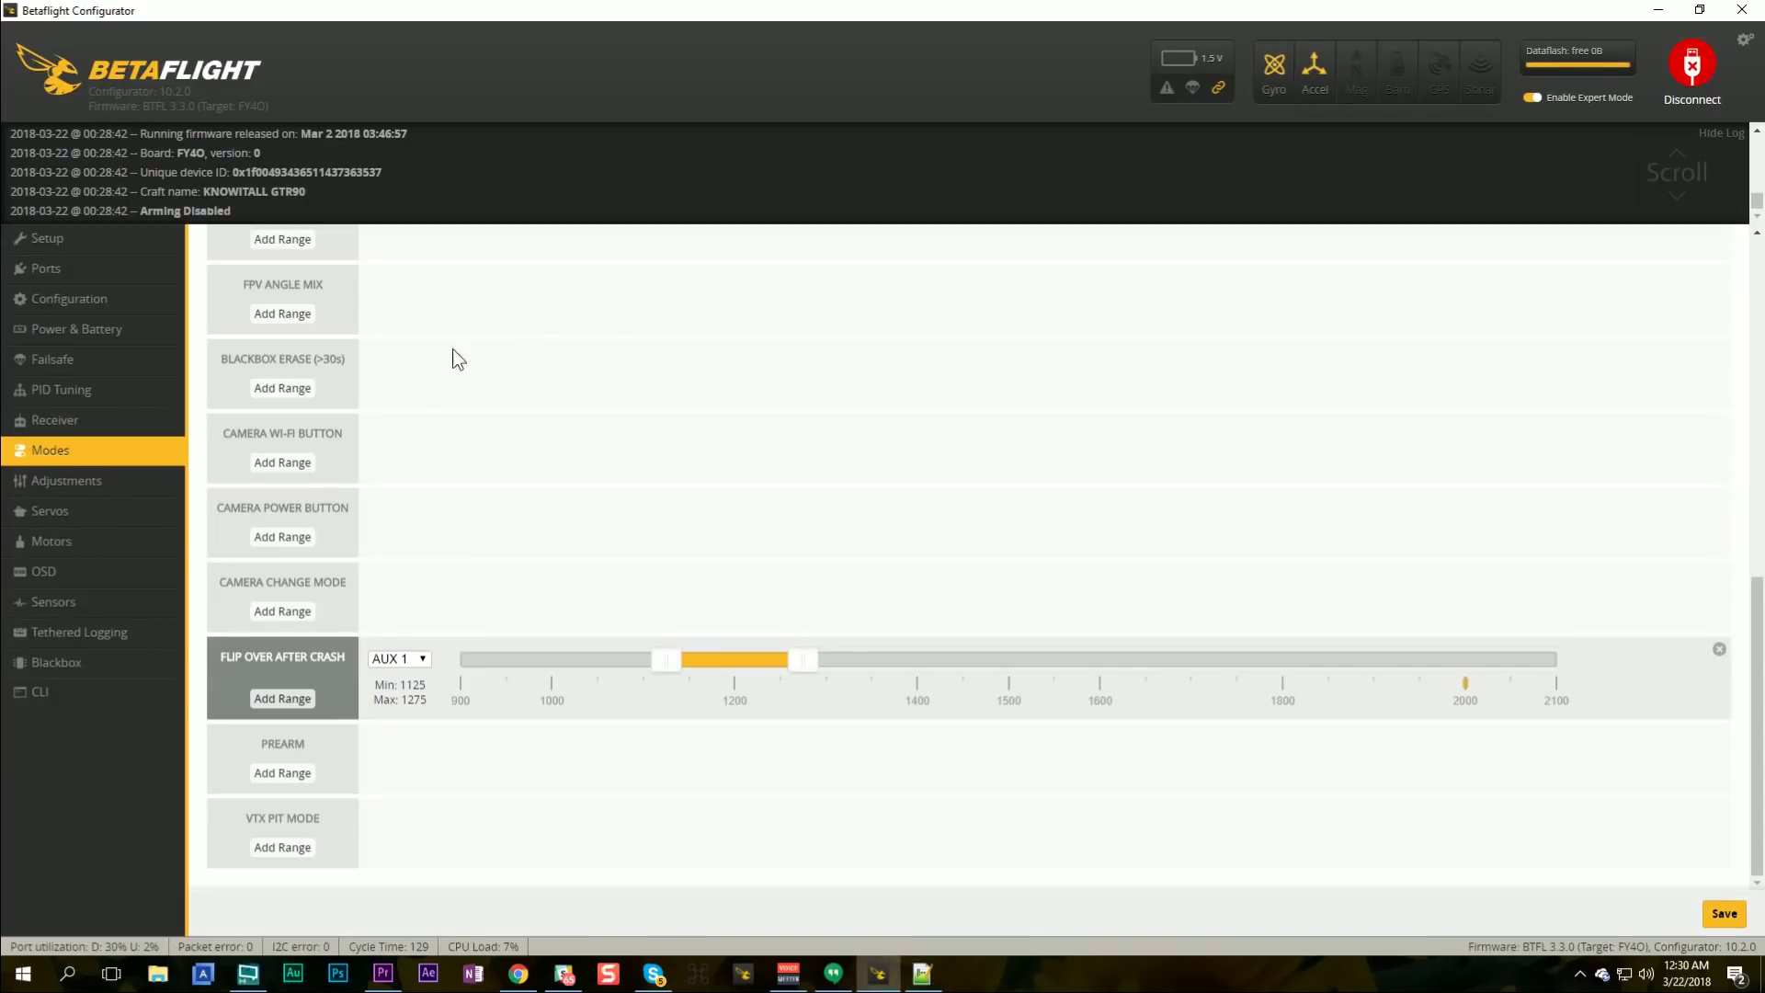
pyautogui.click(103, 480)
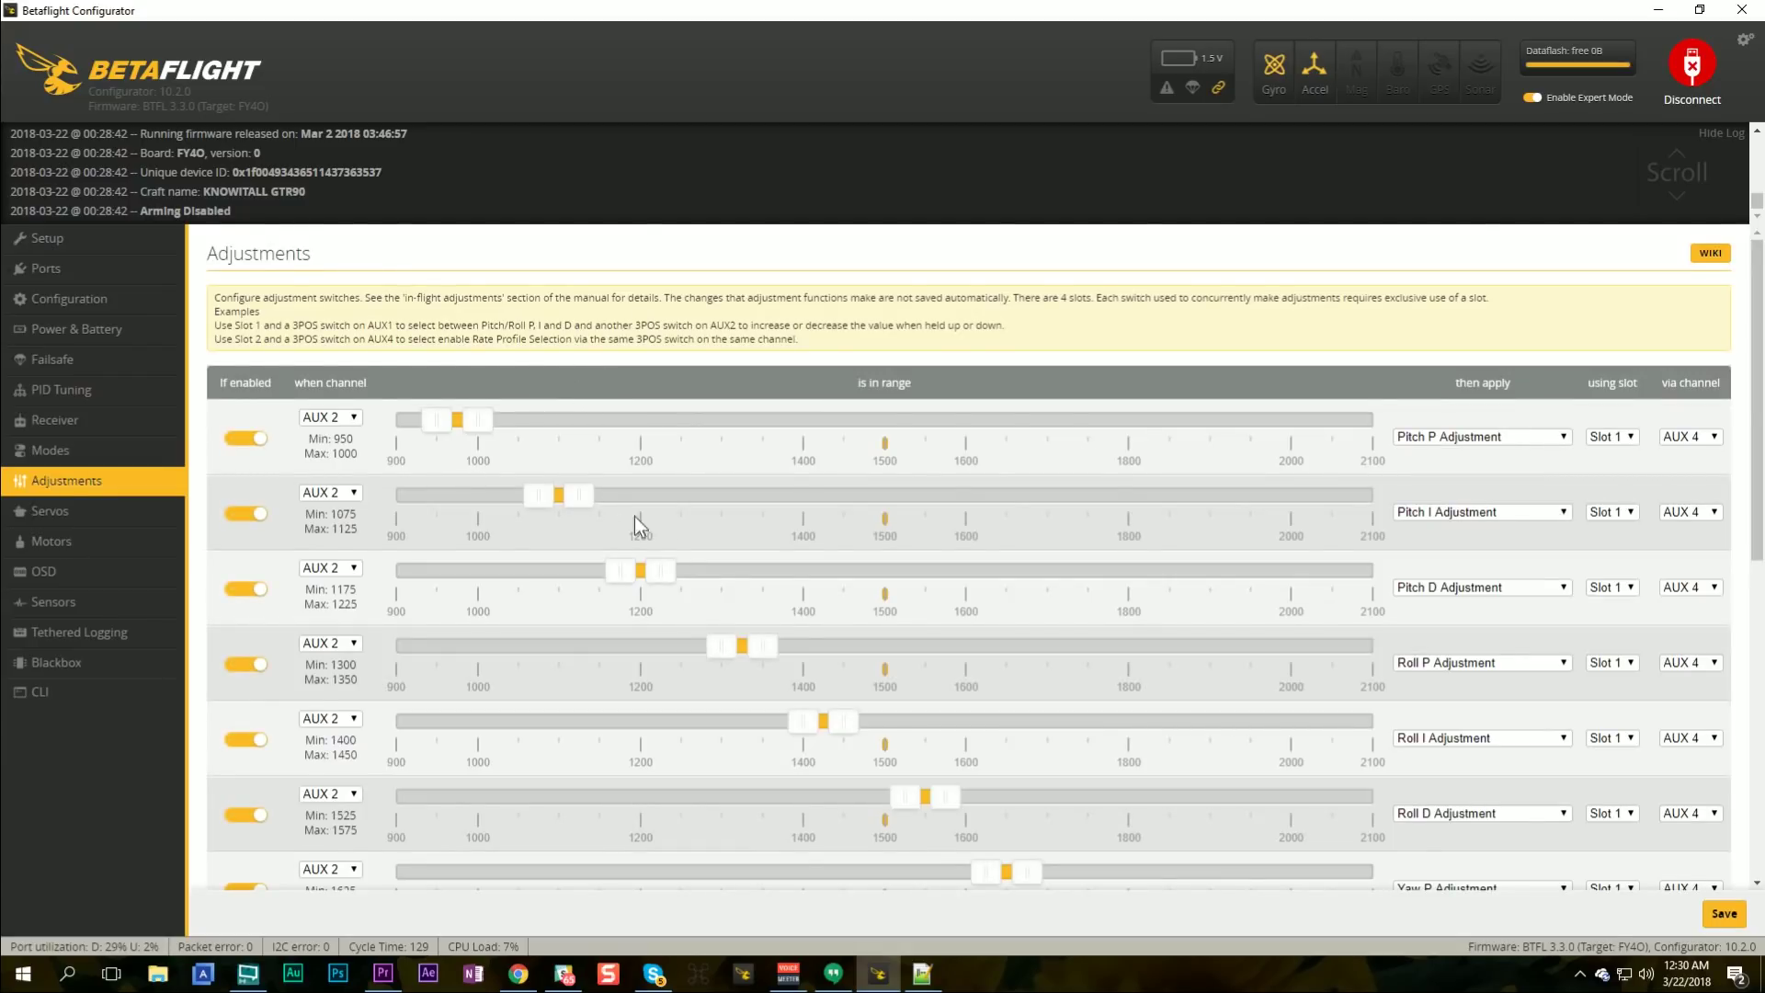
pyautogui.scroll(-4, 687, 545)
pyautogui.scroll(3, 781, 589)
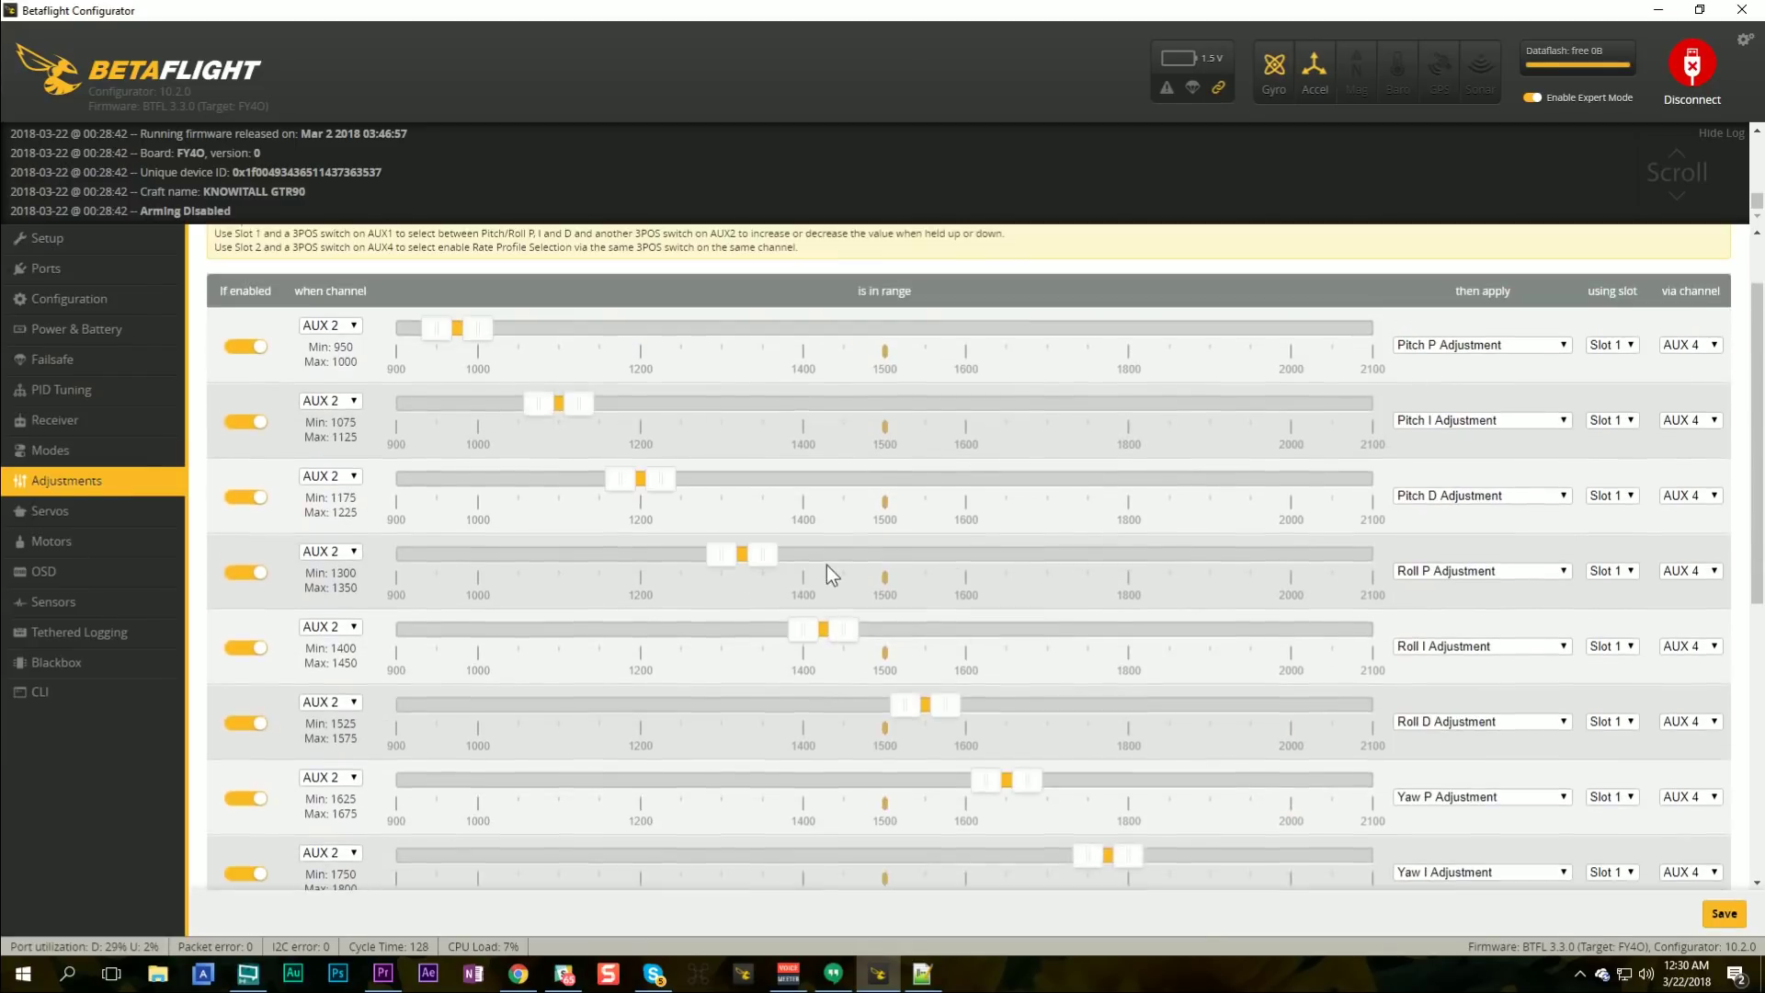
pyautogui.hotkey('alt', 'Tab')
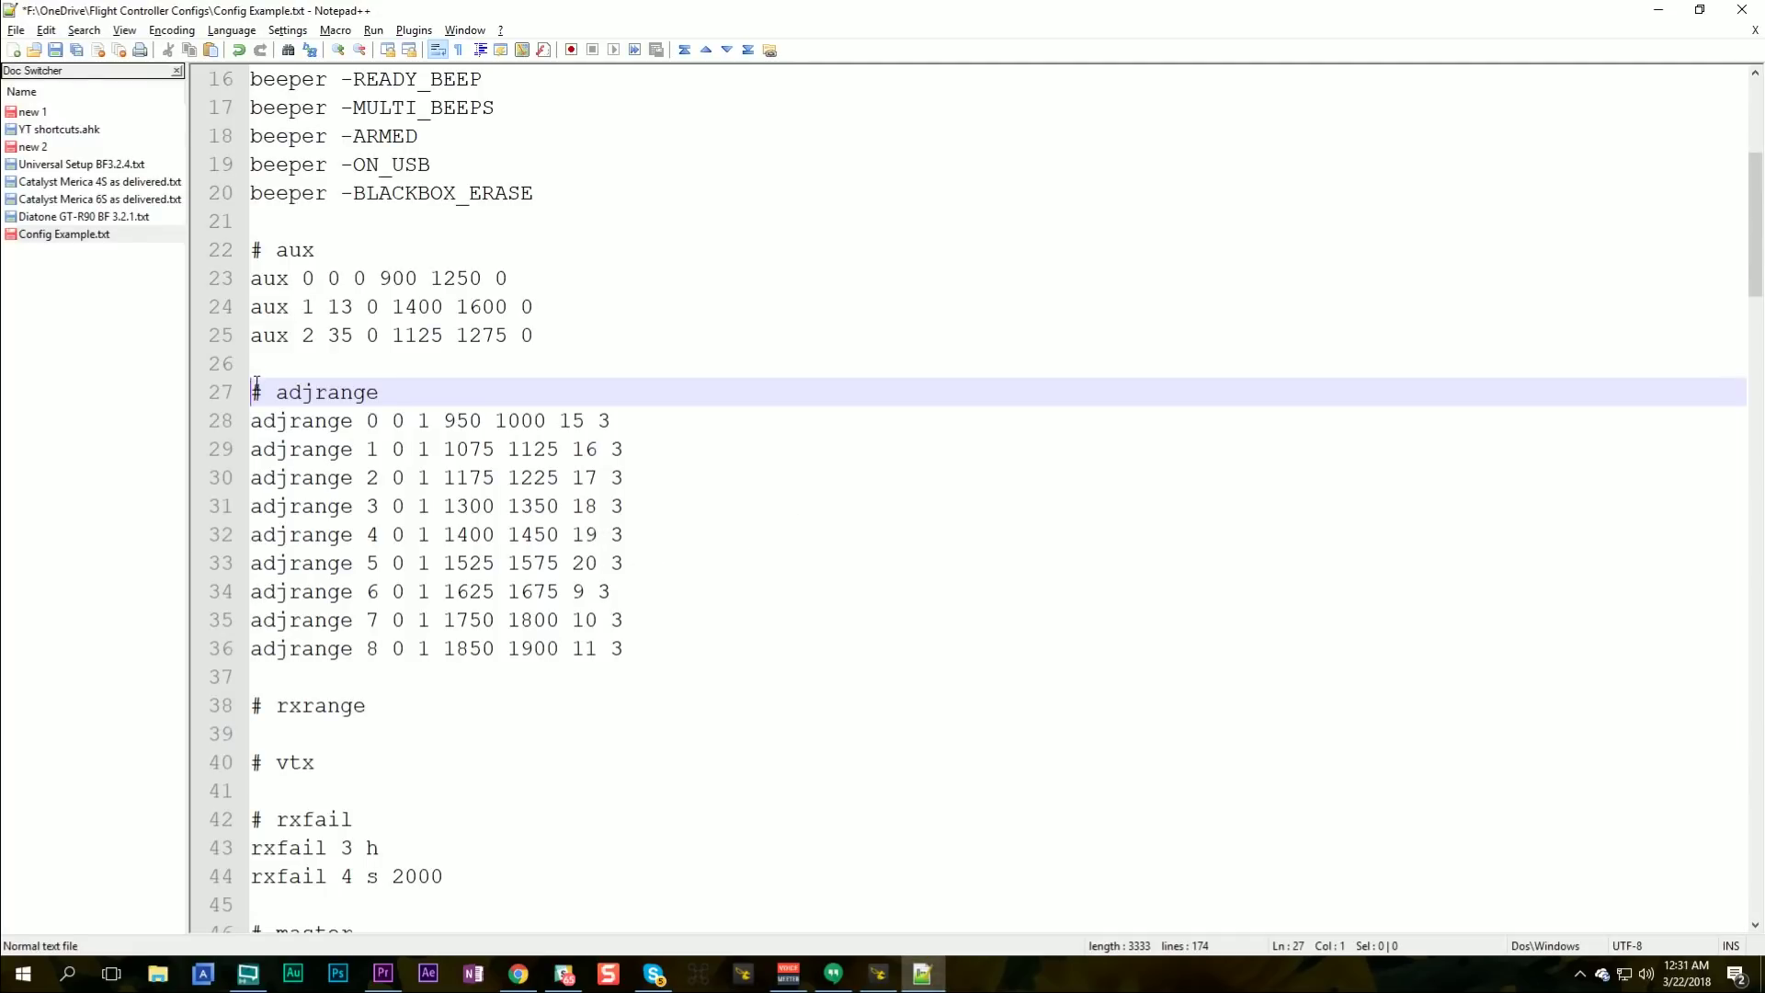
pyautogui.moveTo(257, 384); pyautogui.dragTo(729, 654)
pyautogui.click(731, 662)
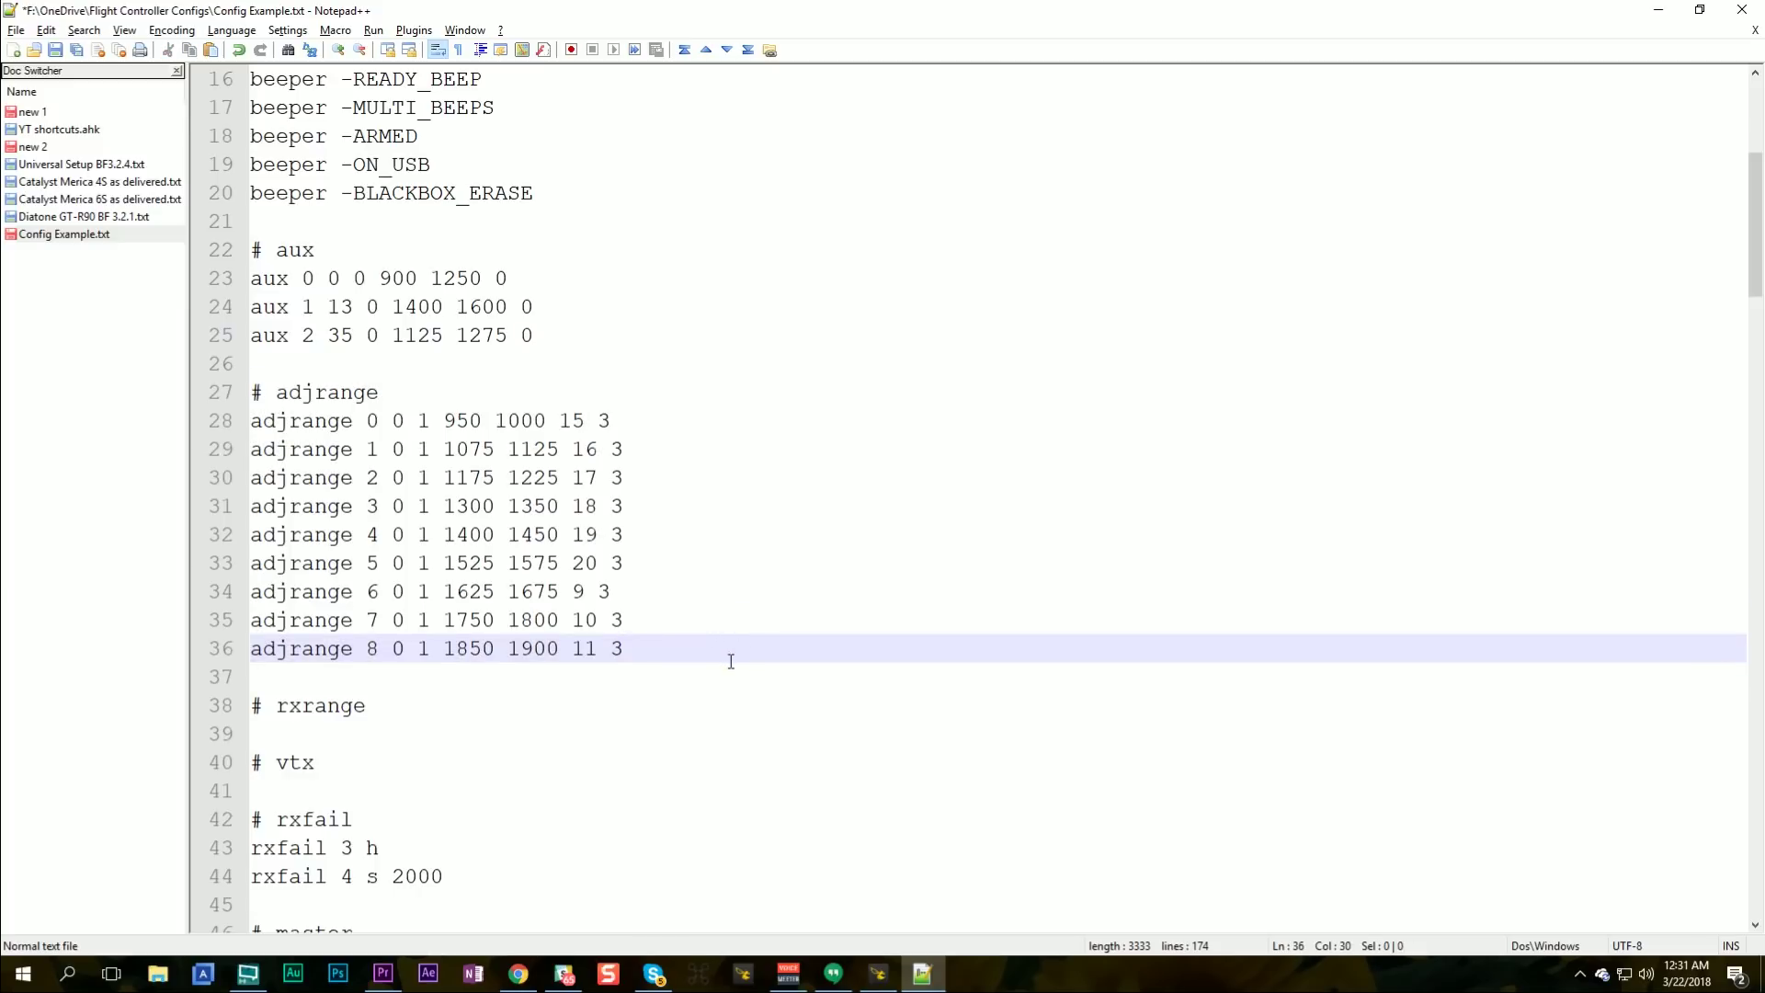
# Step: Examine the channel values on Betaflight Configurator's Receiver page in relation to the rxrange section, and return to Notepad++
pyautogui.scroll(-1, 731, 658)
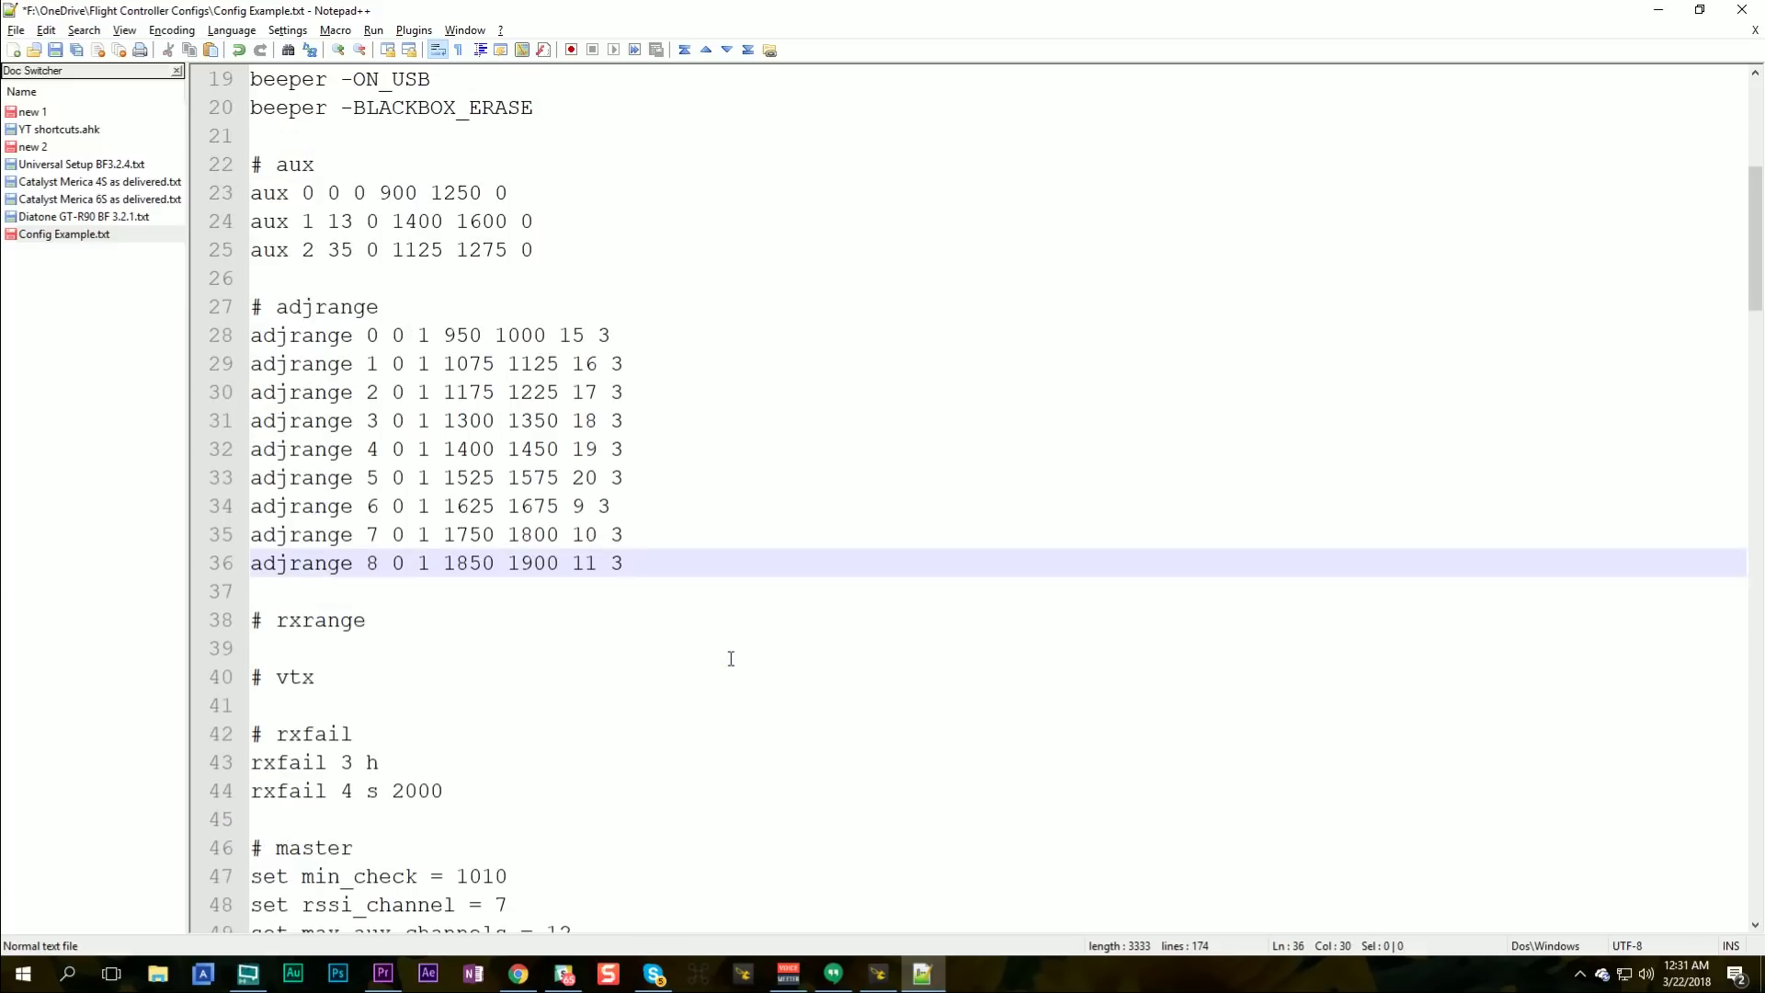
pyautogui.scroll(-3, 598, 422)
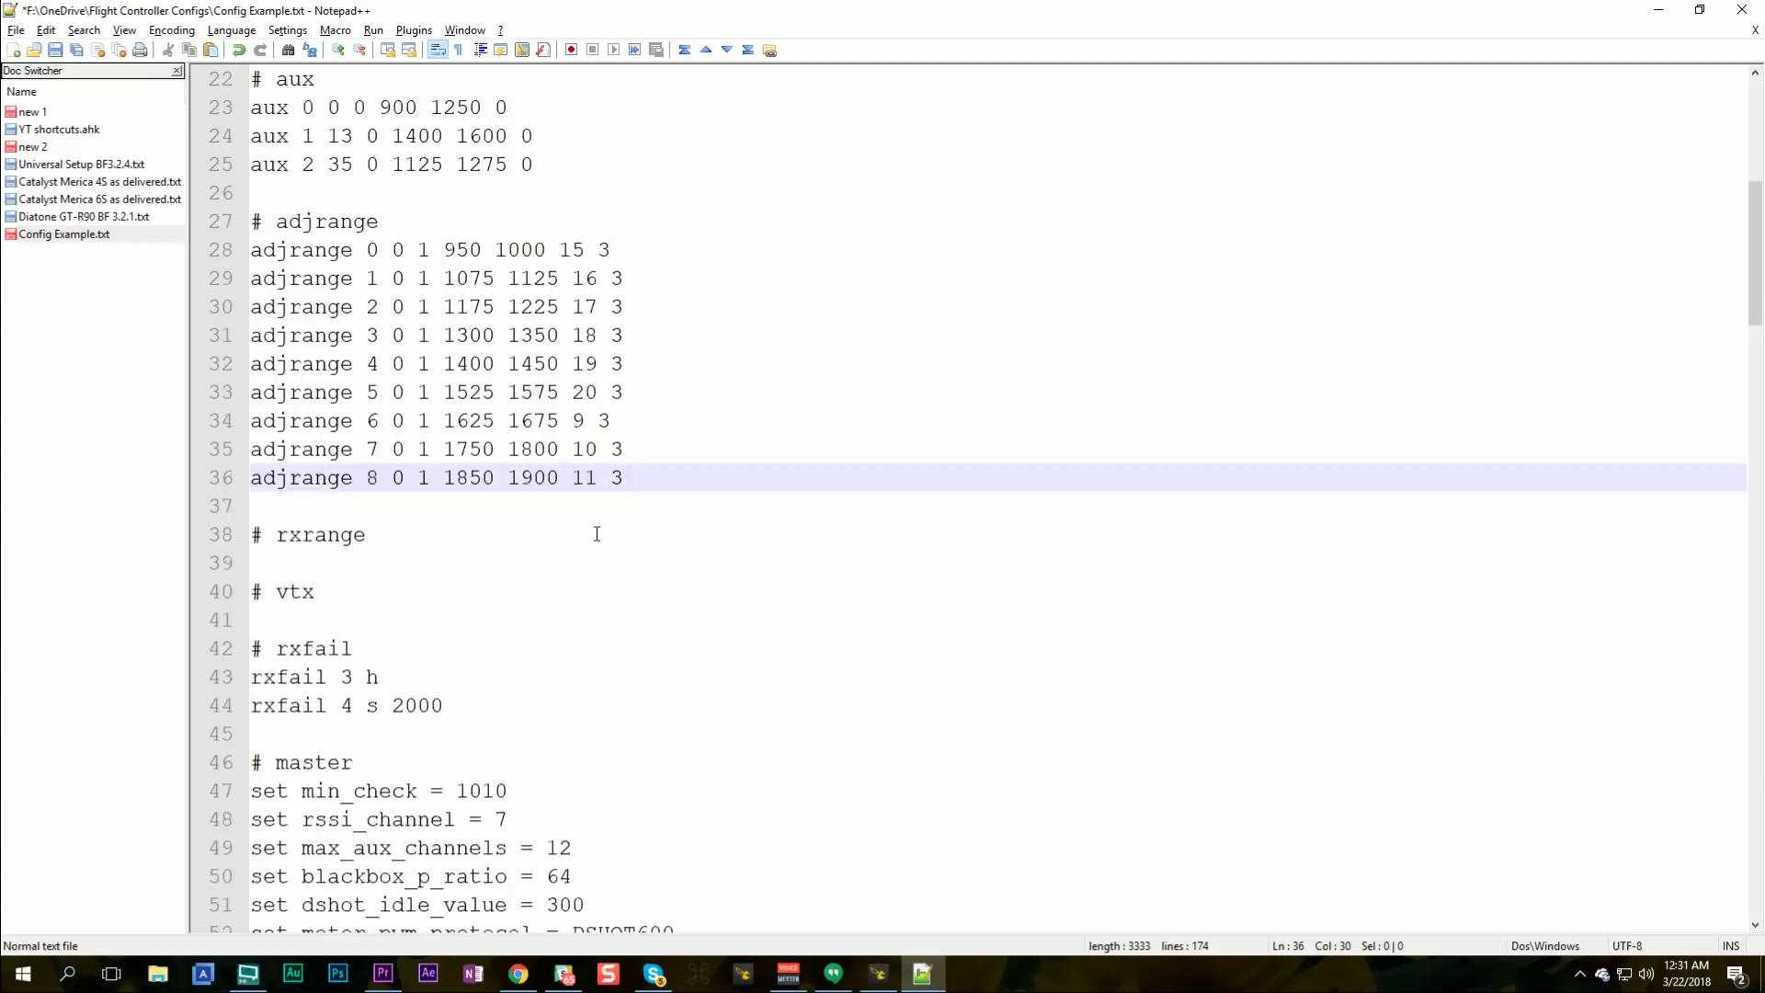
pyautogui.click(300, 336)
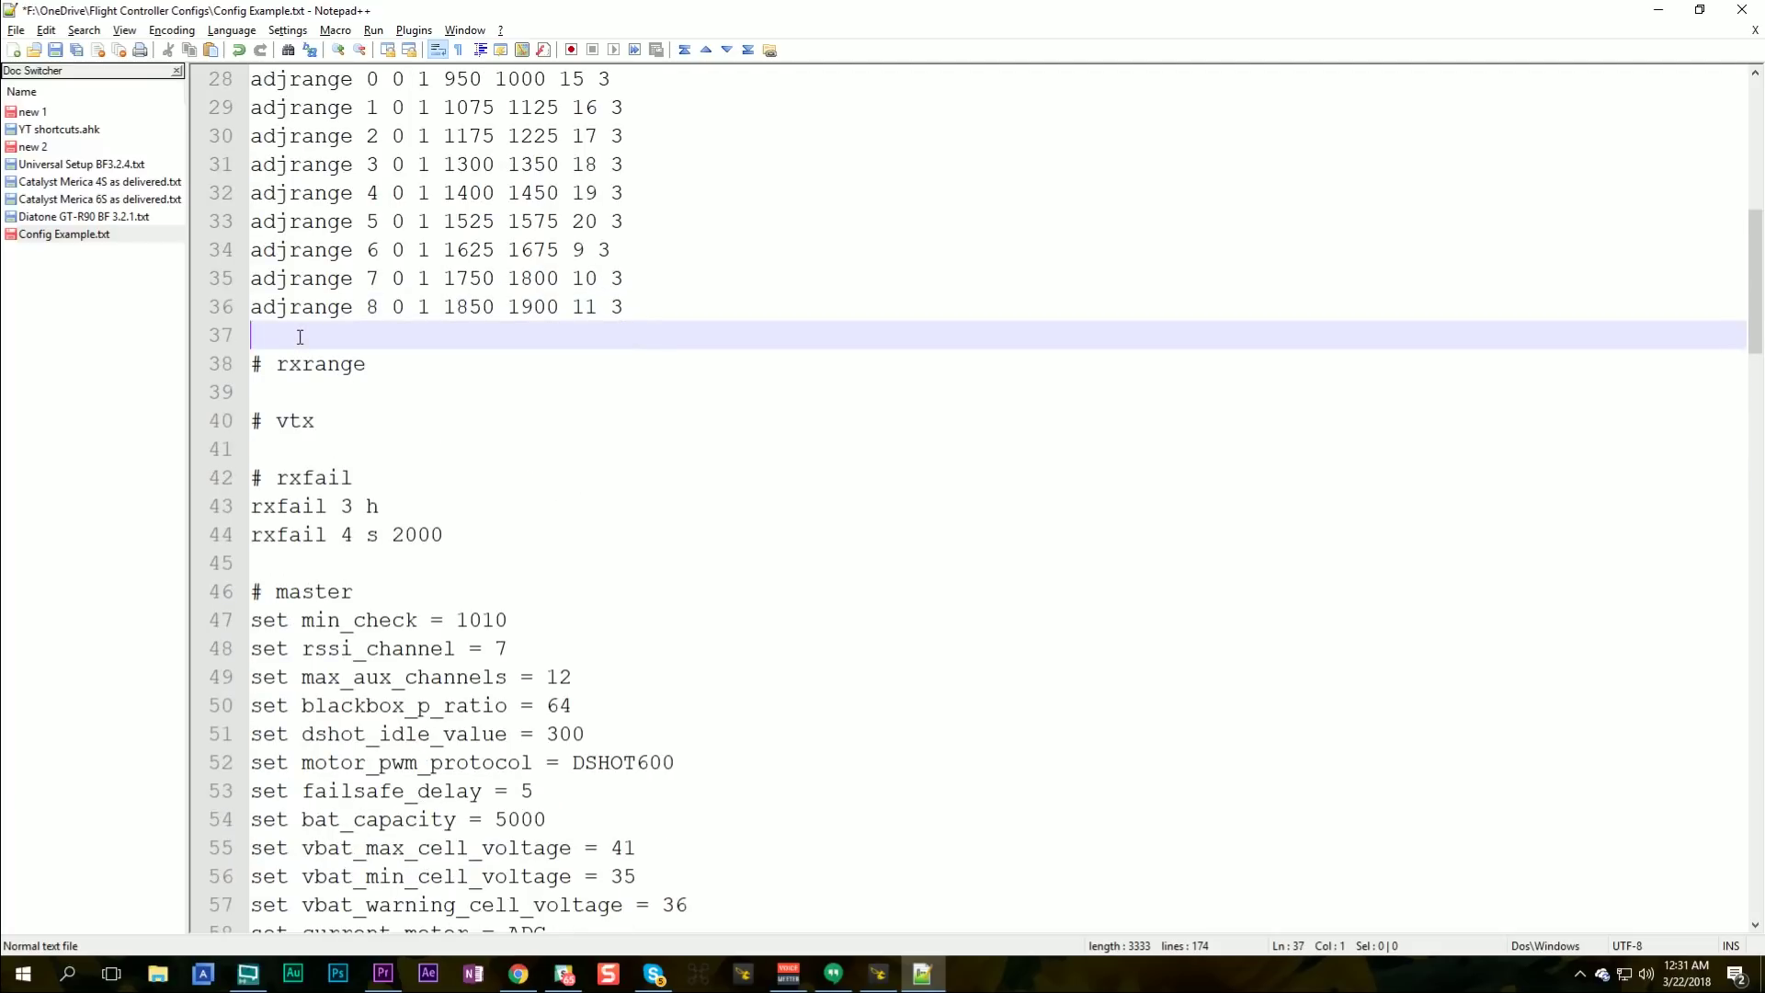
pyautogui.press('Down')
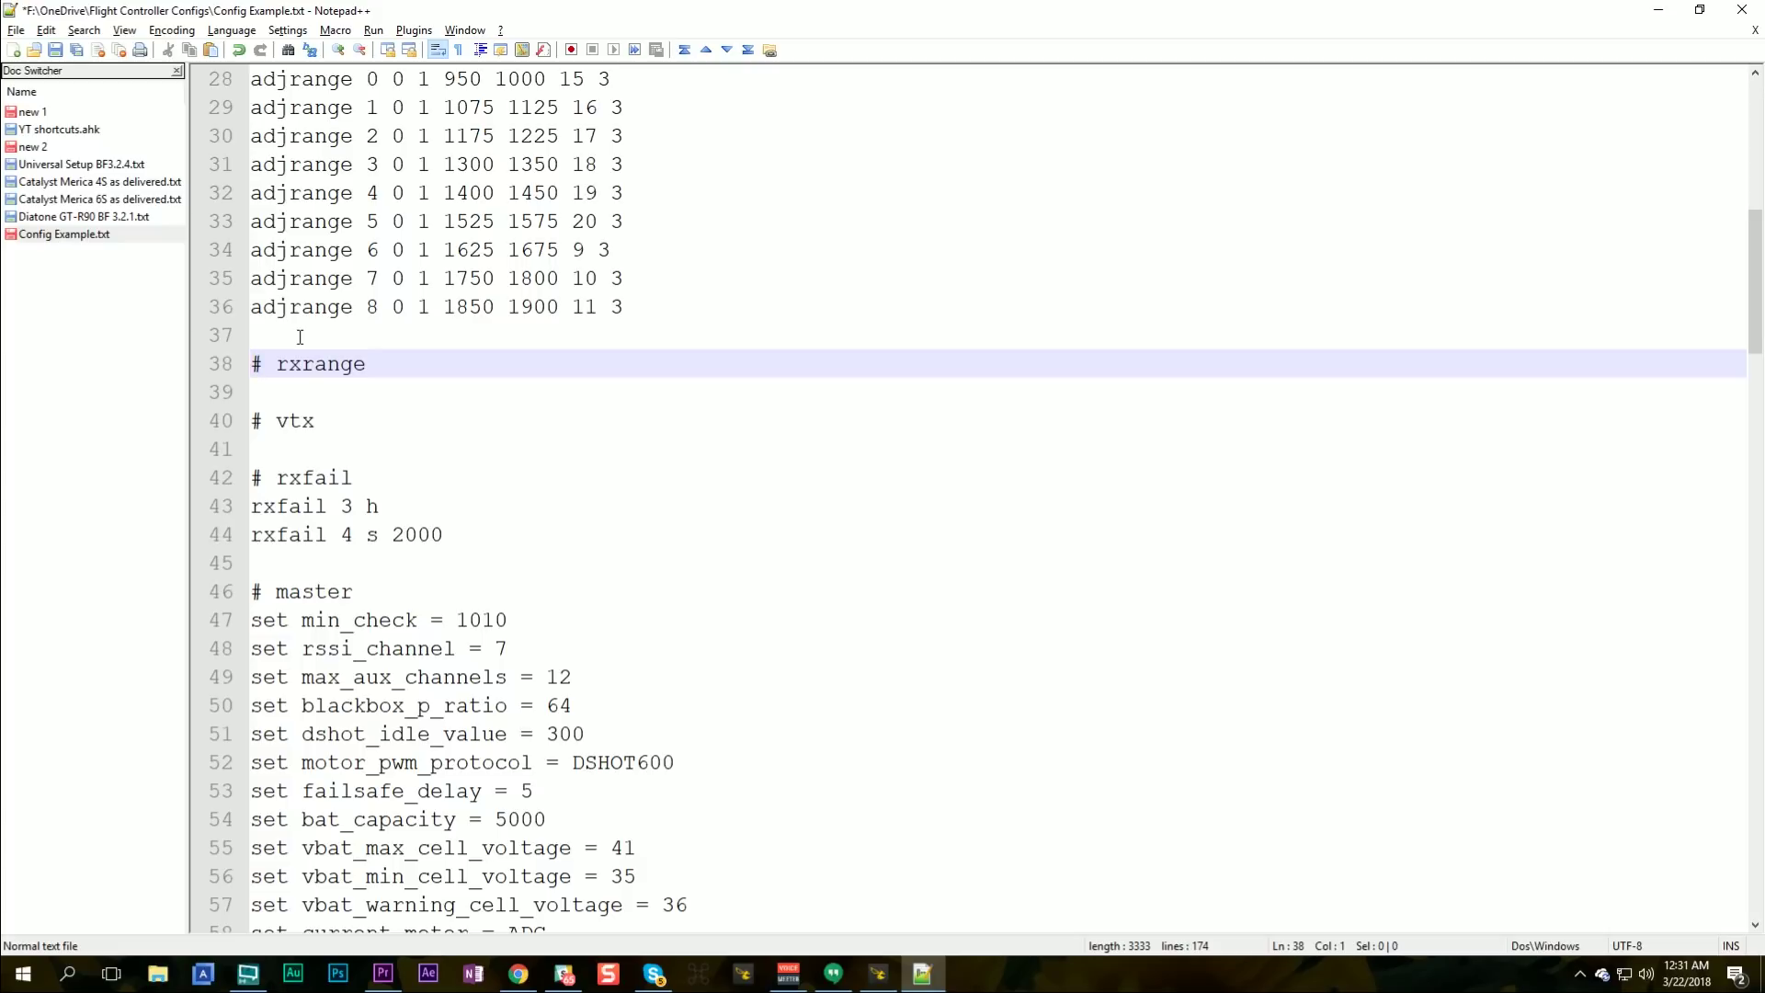
pyautogui.hotkey('alt', 'Tab')
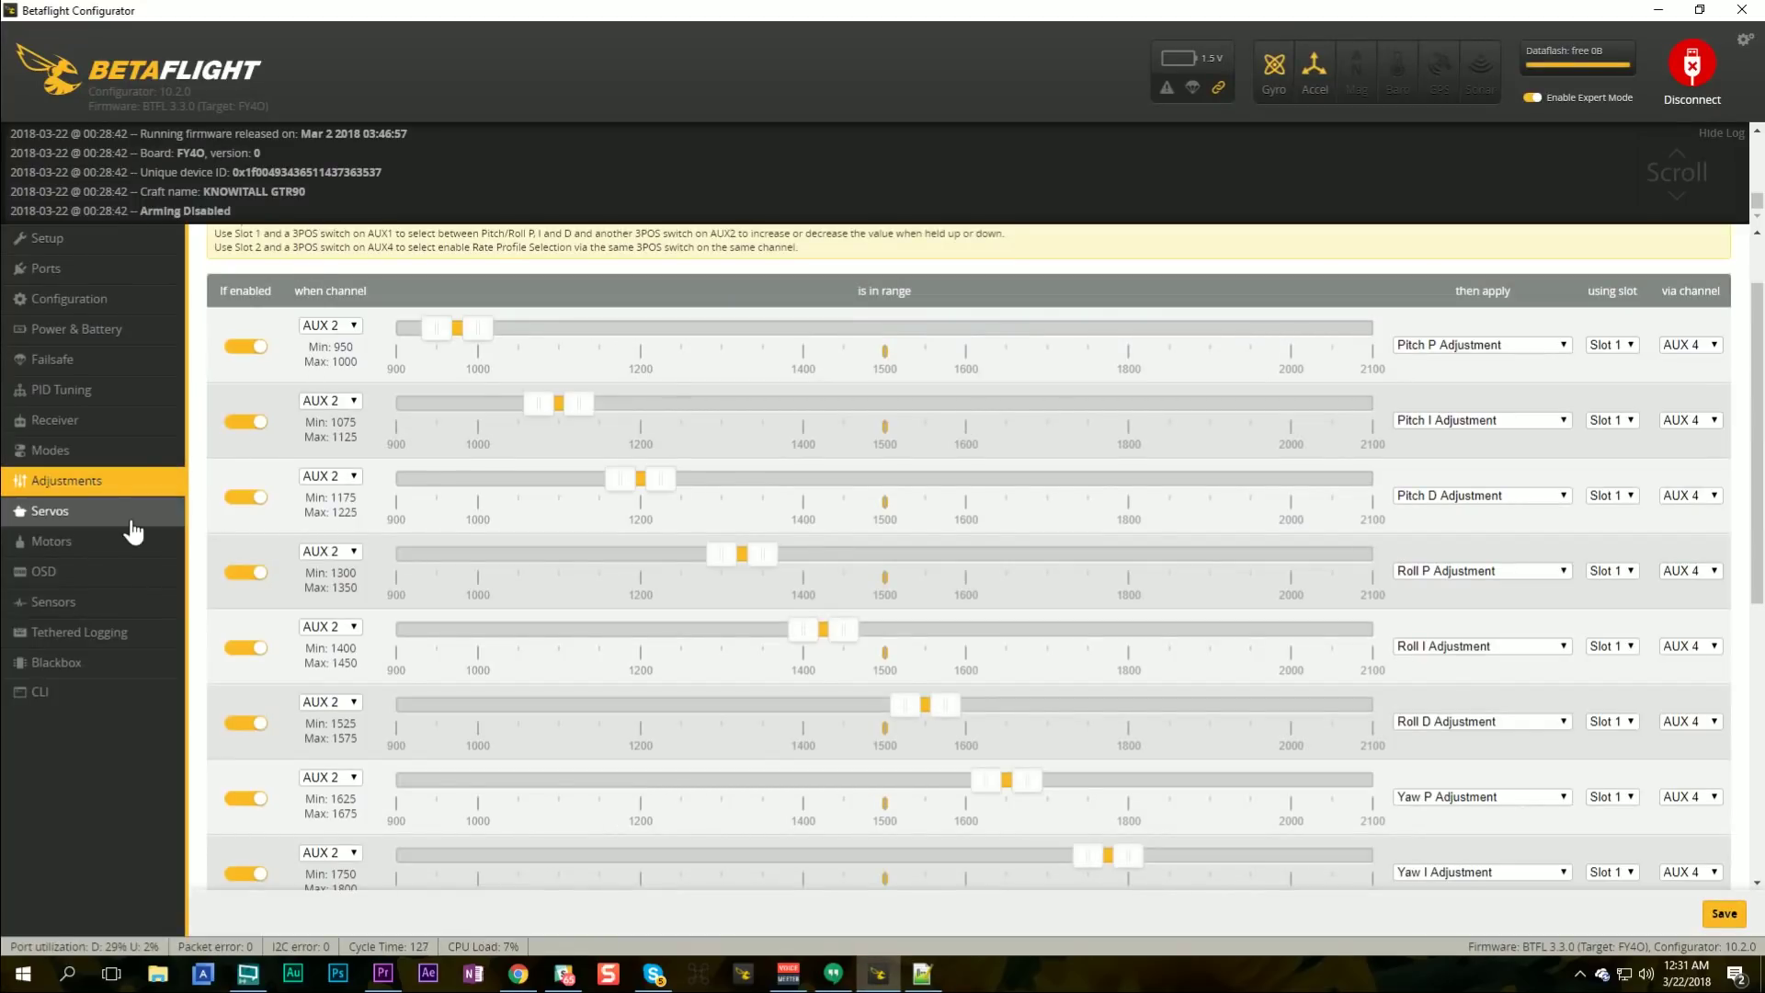
pyautogui.click(75, 421)
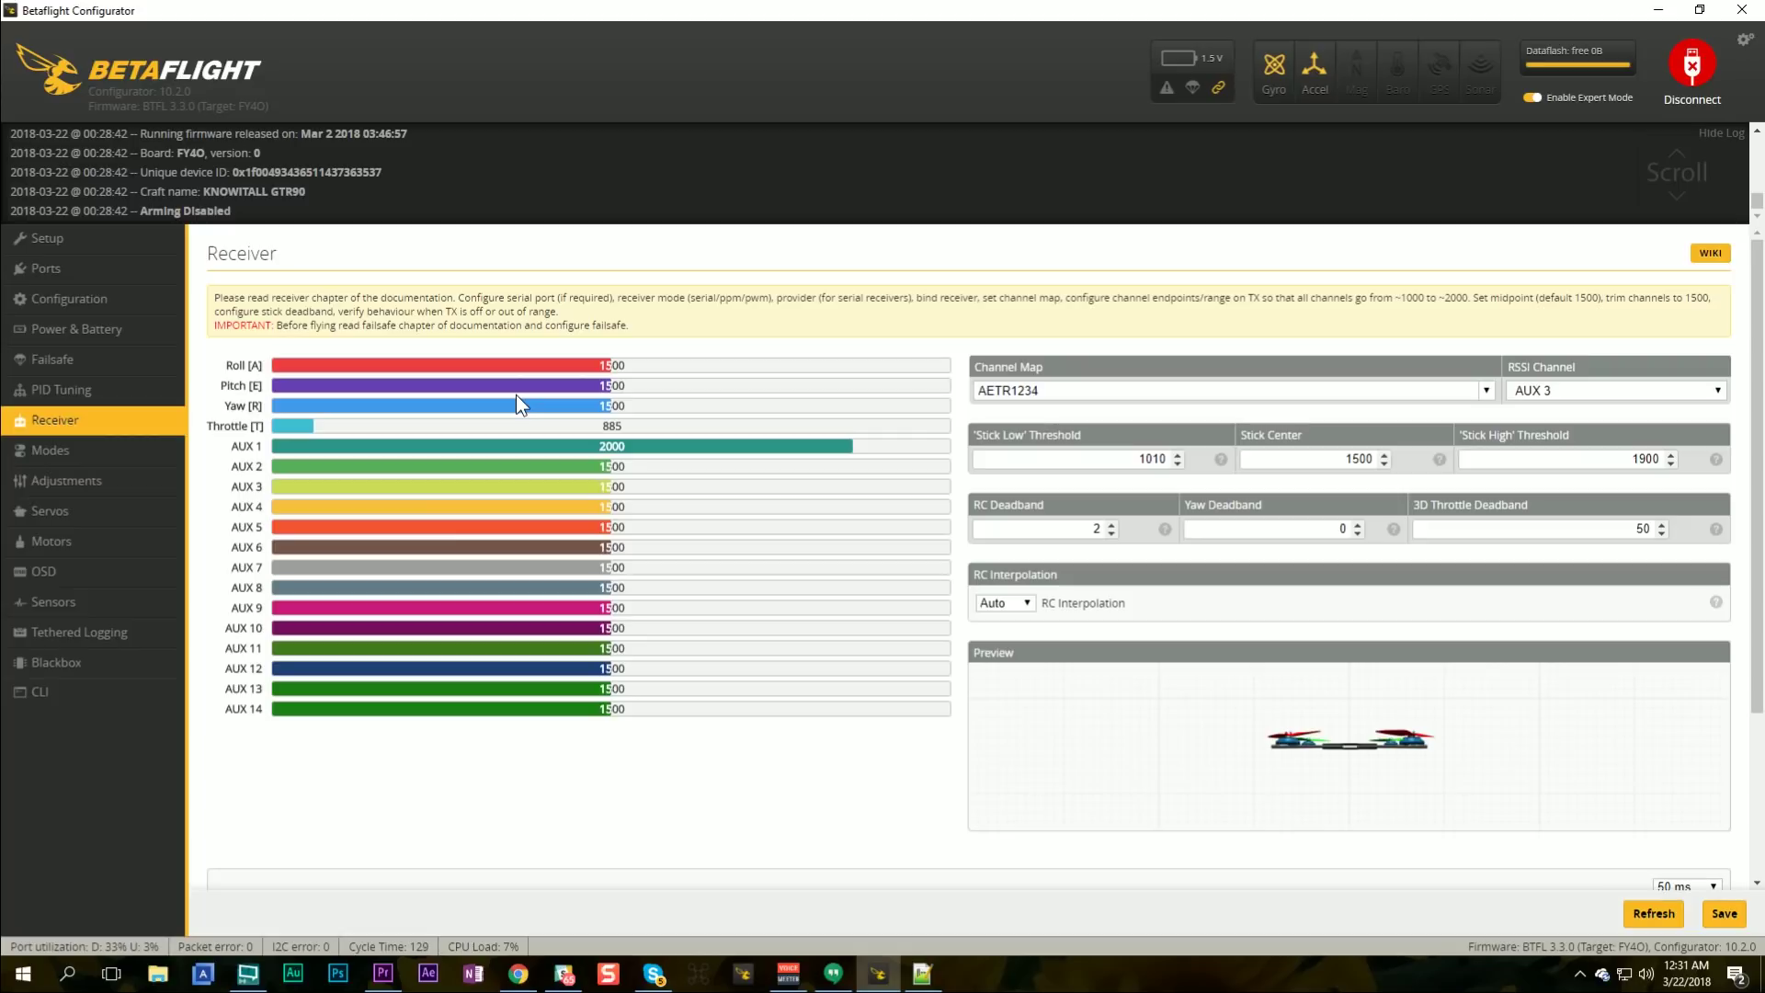
pyautogui.hotkey('alt', 'Tab')
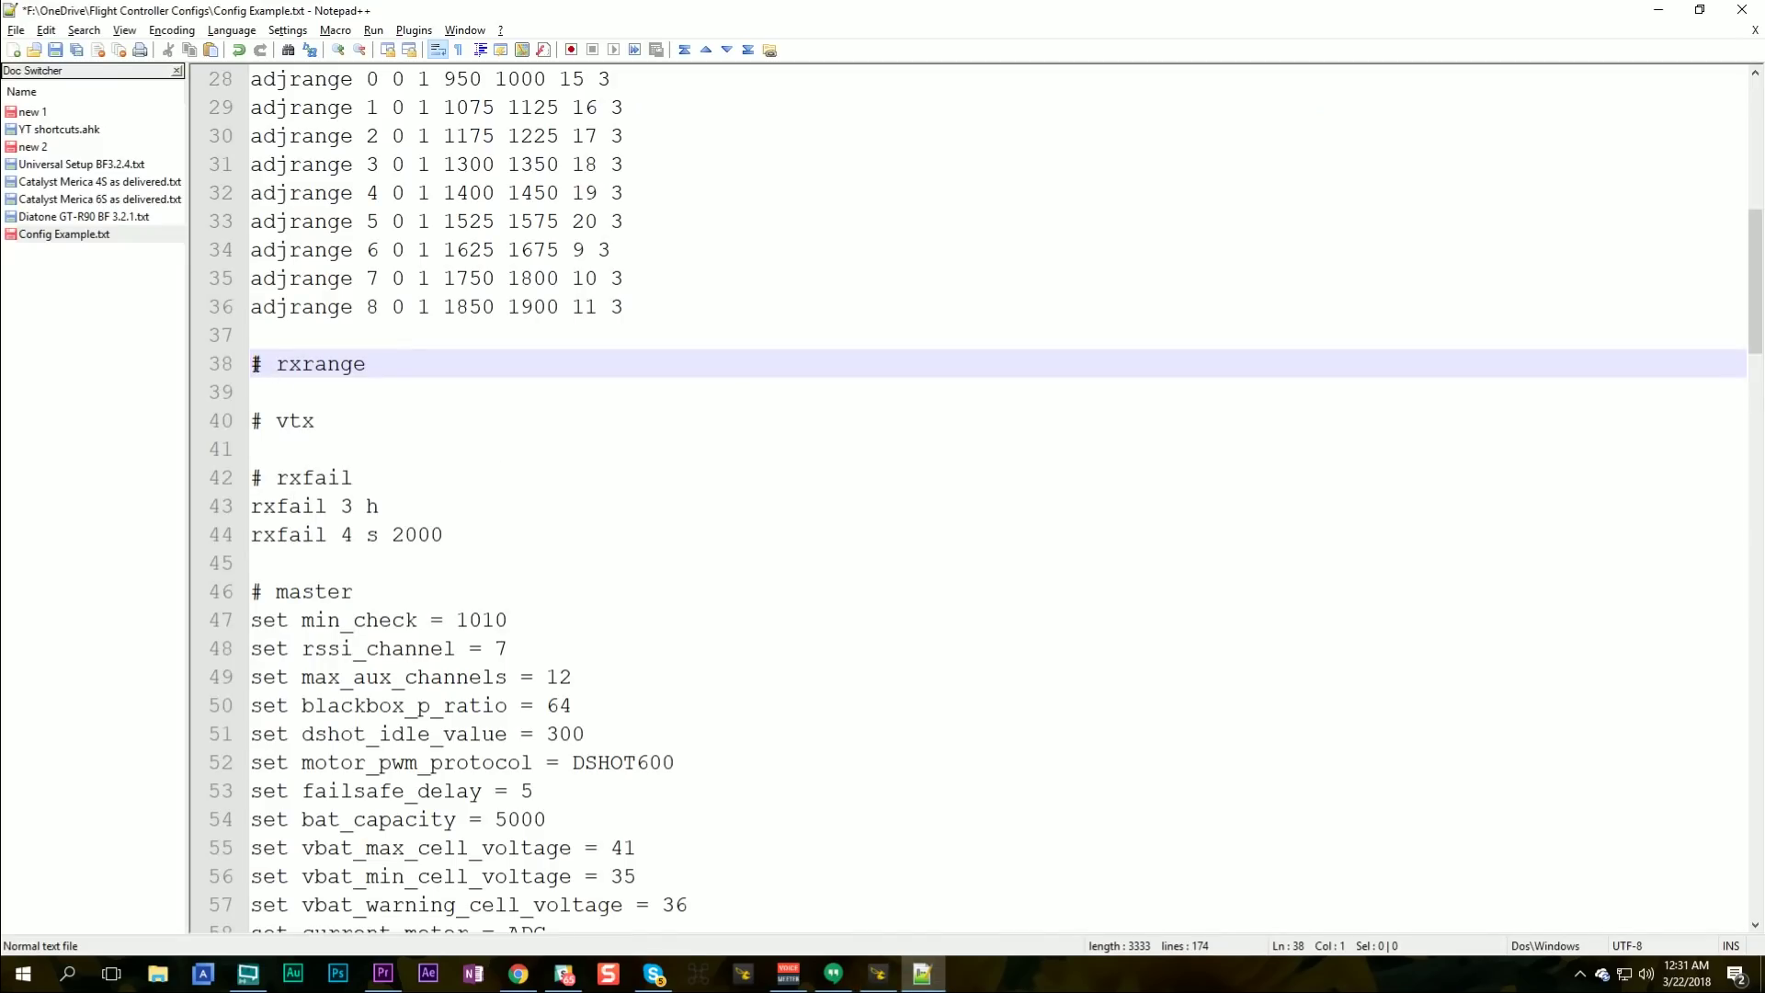
# Step: Delete the empty rxrange and vtx sections with their blank lines above the rxfail section
pyautogui.hotkey('shift', 'Down')
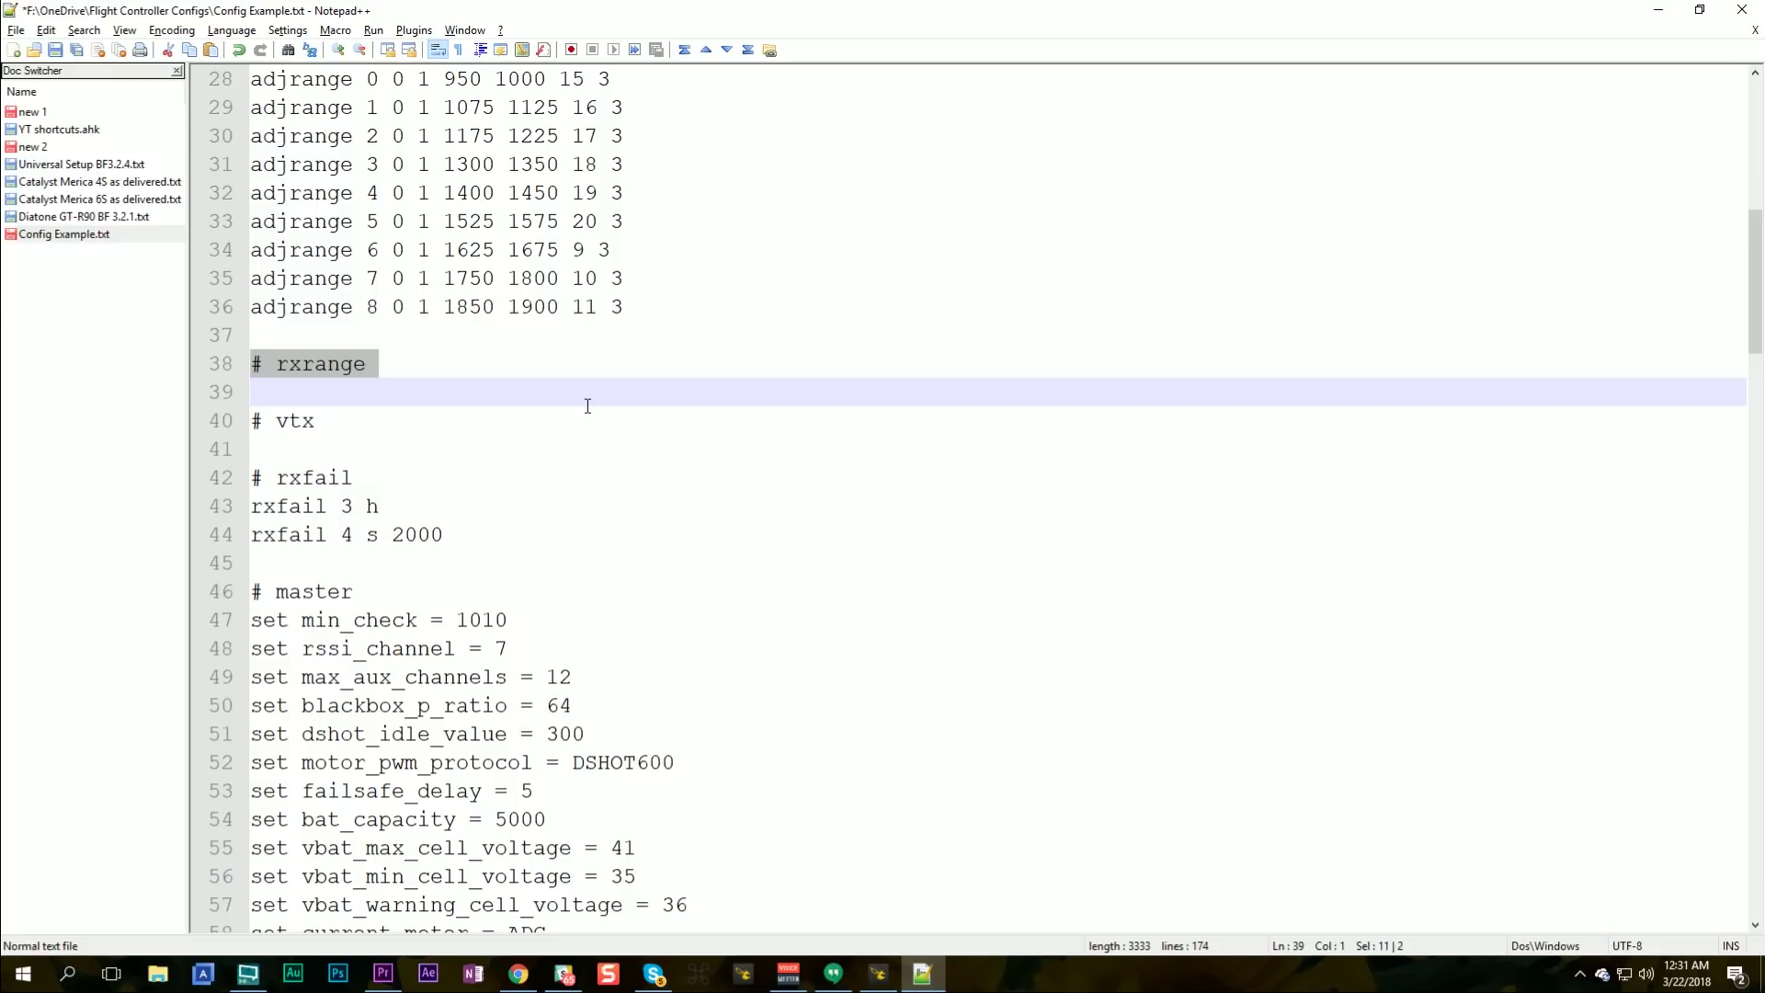
pyautogui.press('Delete')
pyautogui.press('Delete')
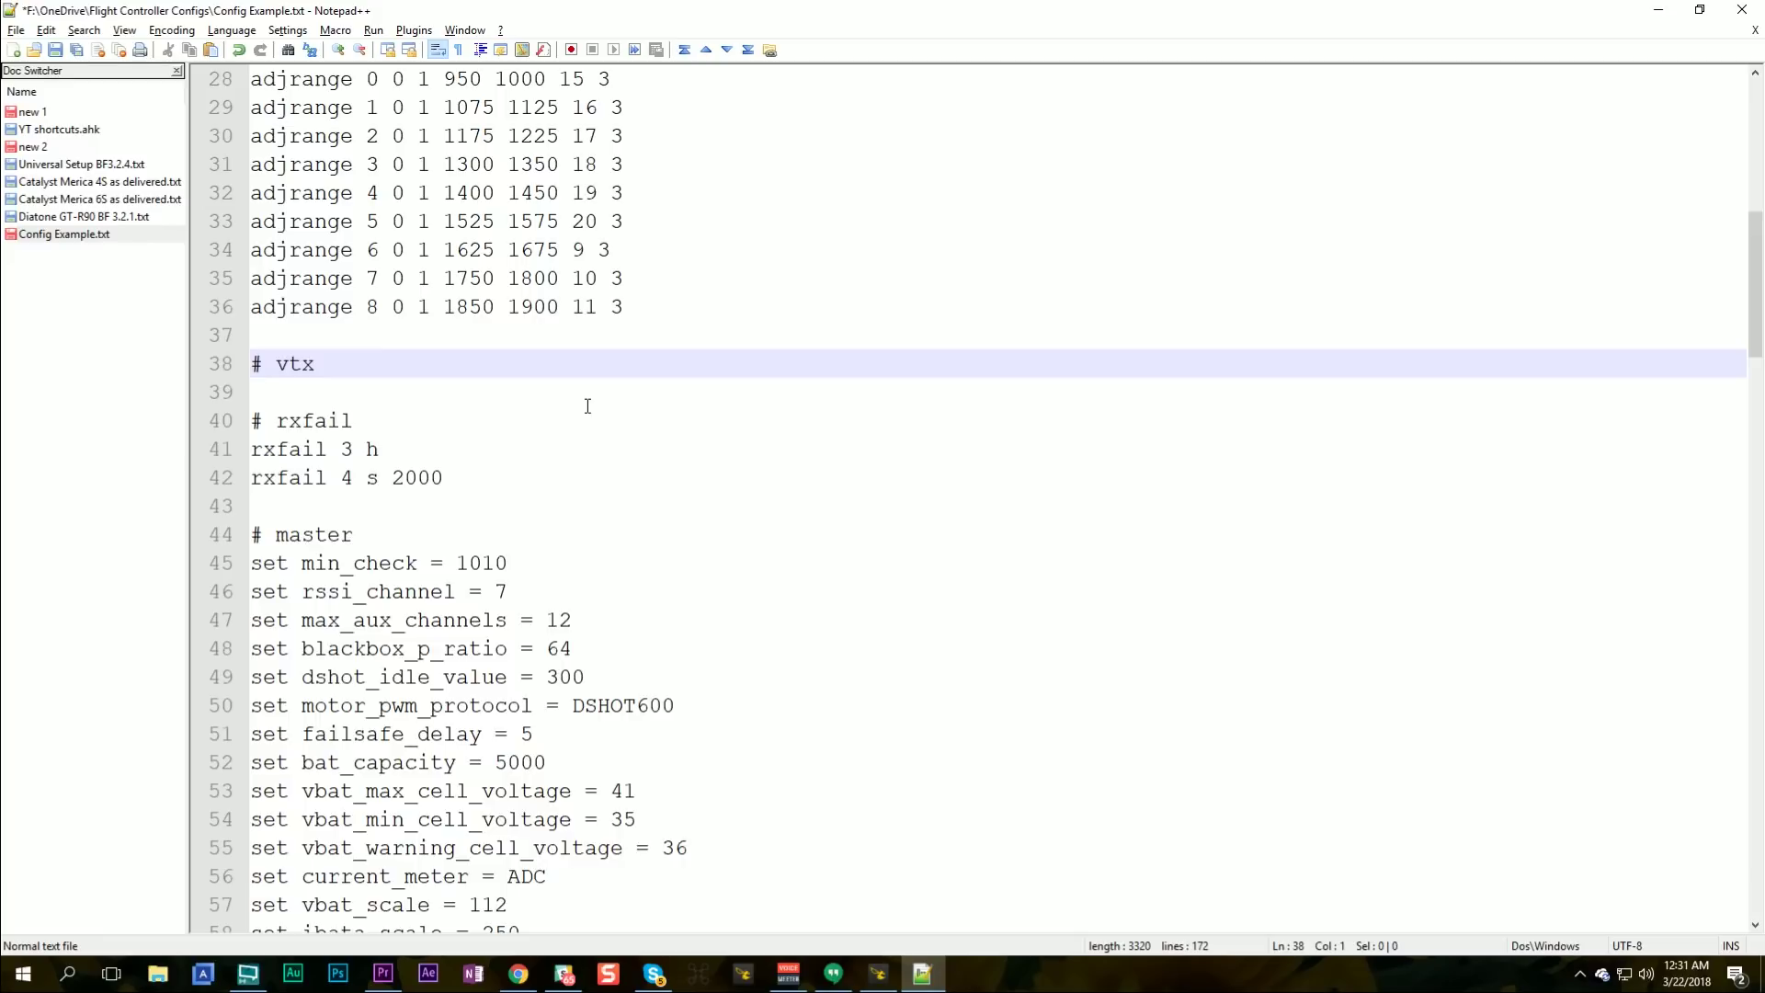
pyautogui.hotkey('shift', 'Down')
pyautogui.hotkey('shift', 'Down')
pyautogui.press('Delete')
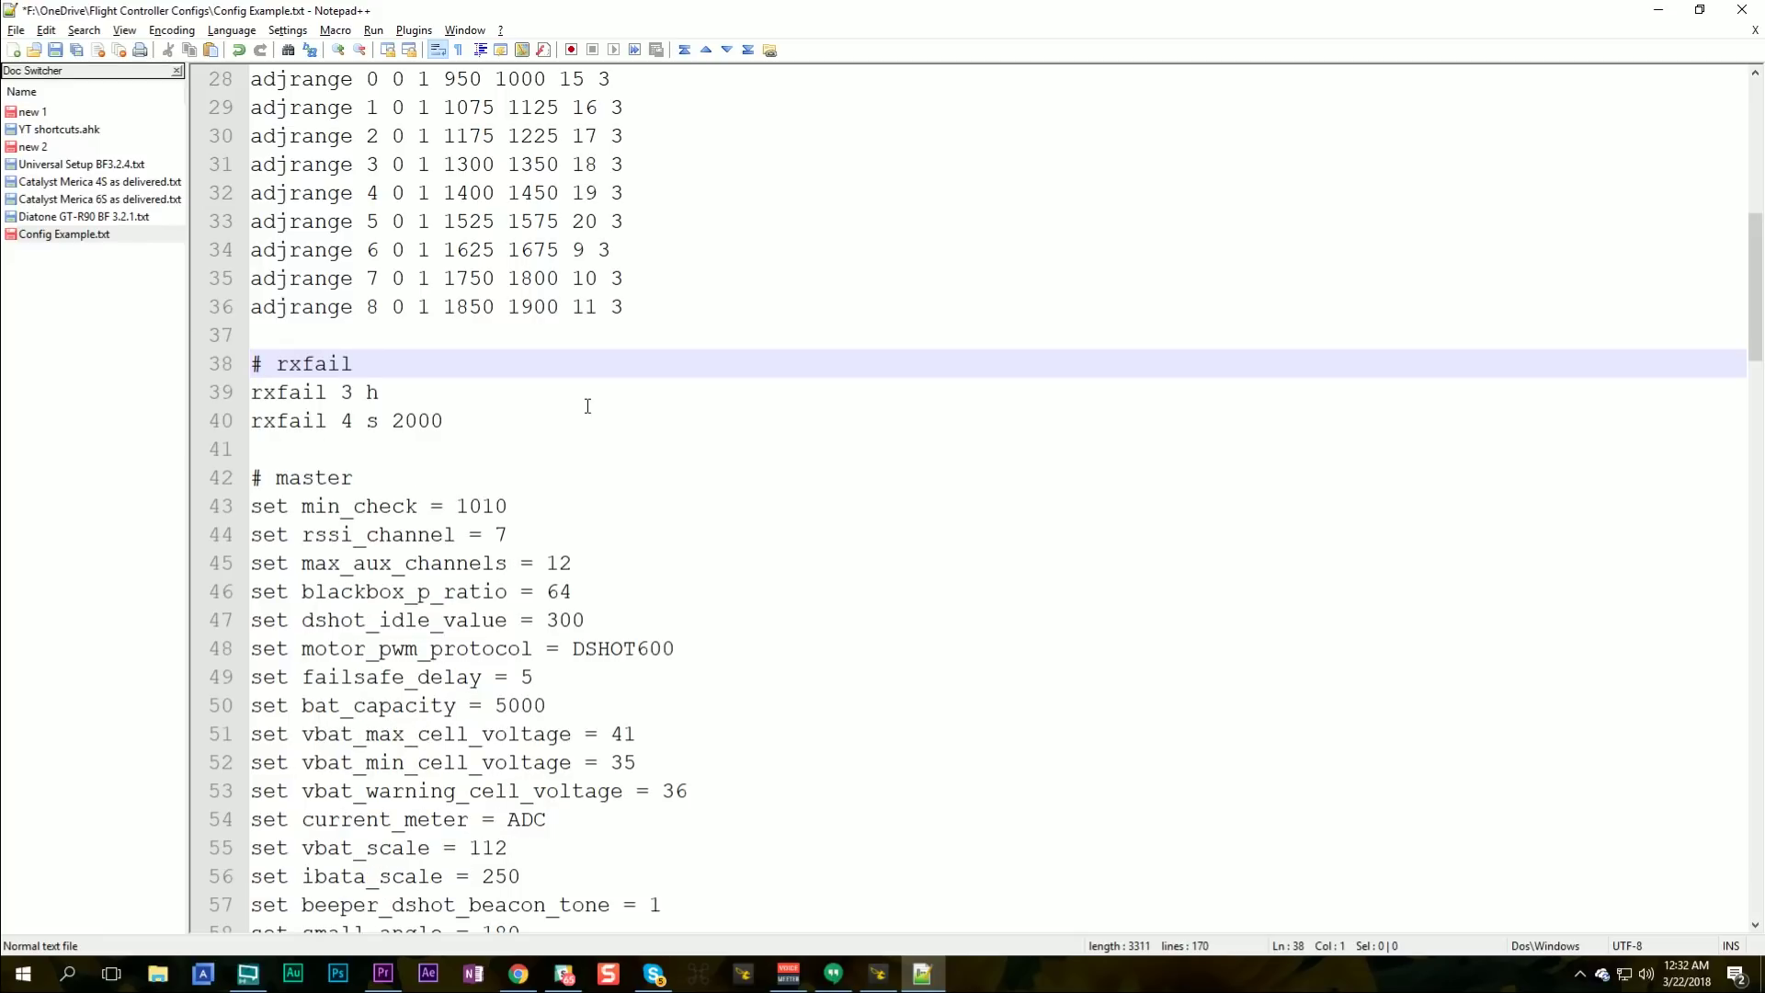
# Step: Delete the max_aux_channels, blackbox_p_ratio, dshot_idle_value and motor_pwm_protocol lines from the master section
pyautogui.scroll(-2, 587, 406)
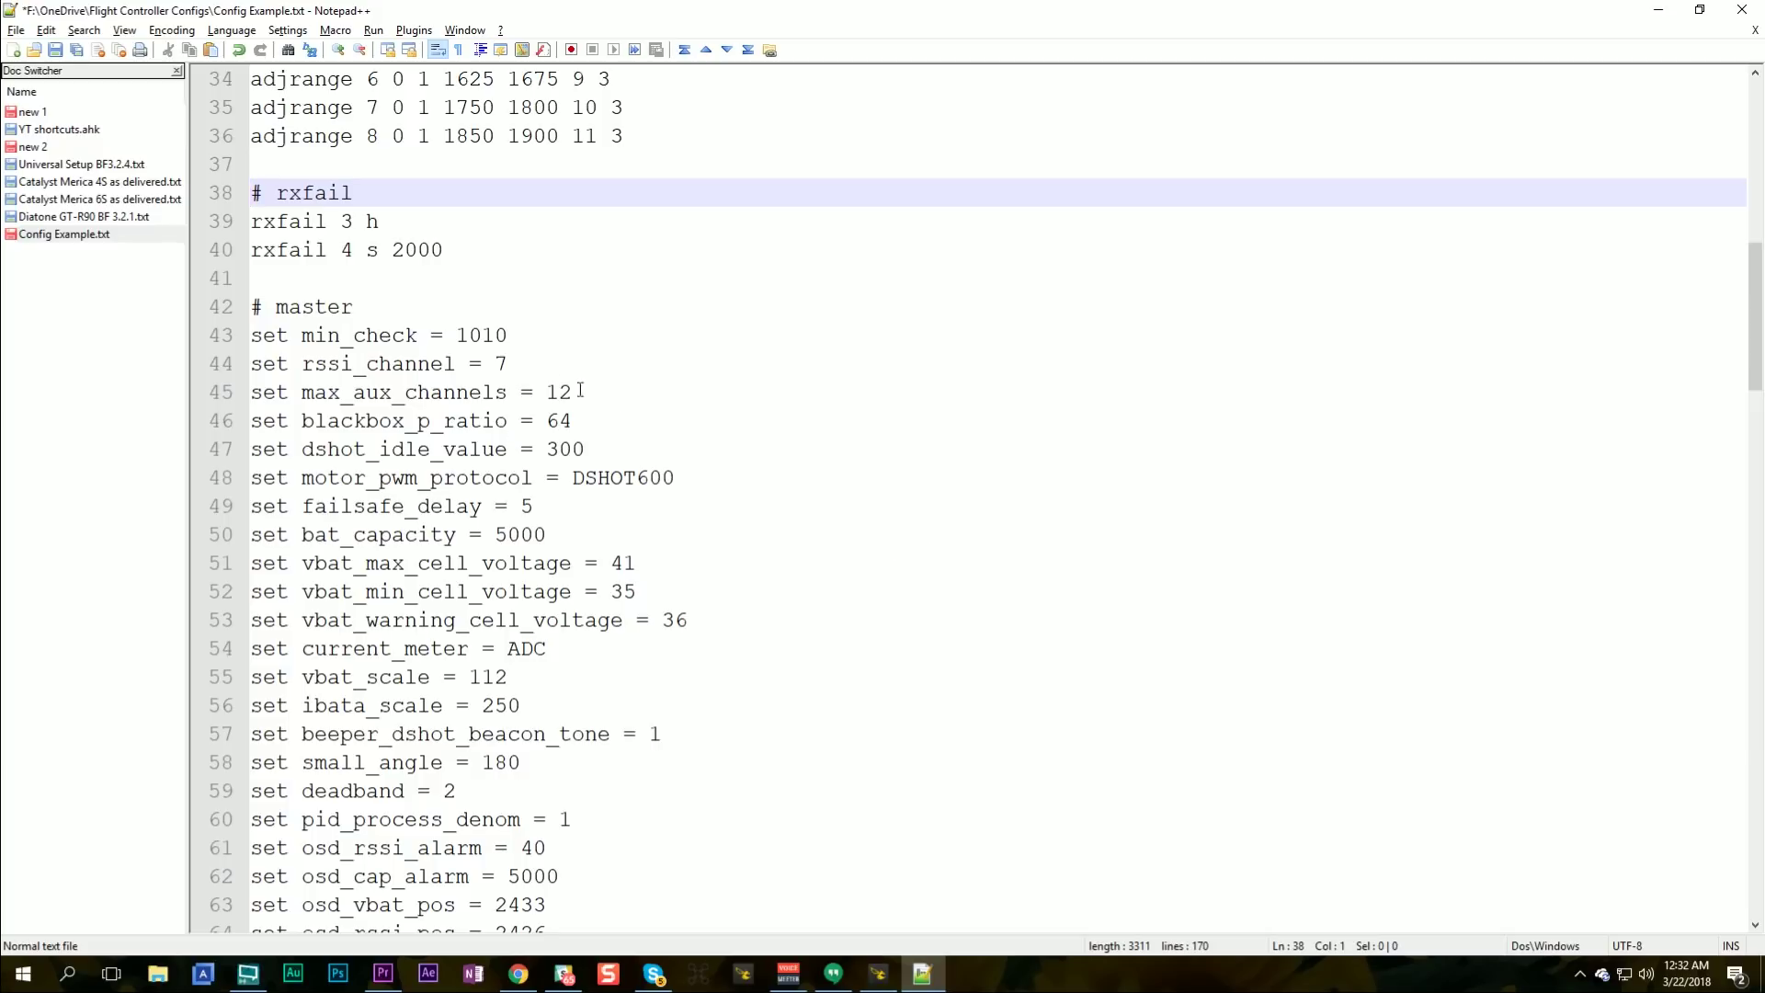
pyautogui.click(443, 336)
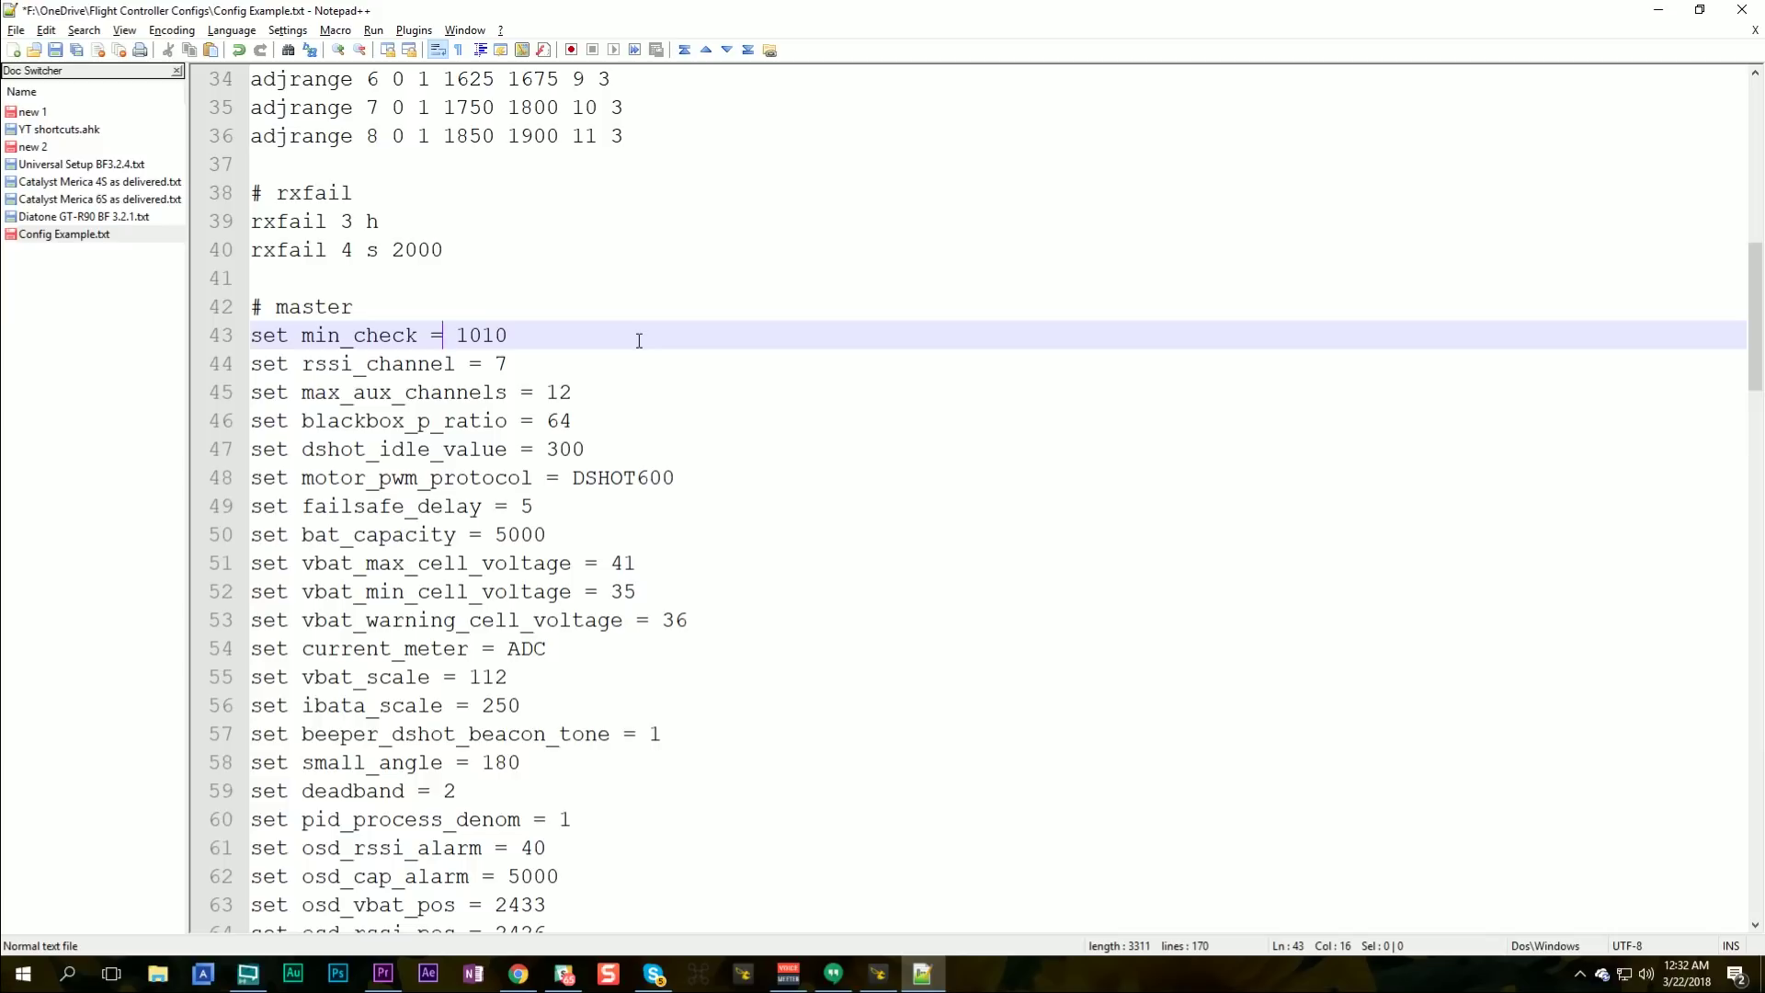
pyautogui.press('Home')
pyautogui.click(639, 340)
pyautogui.press('Down')
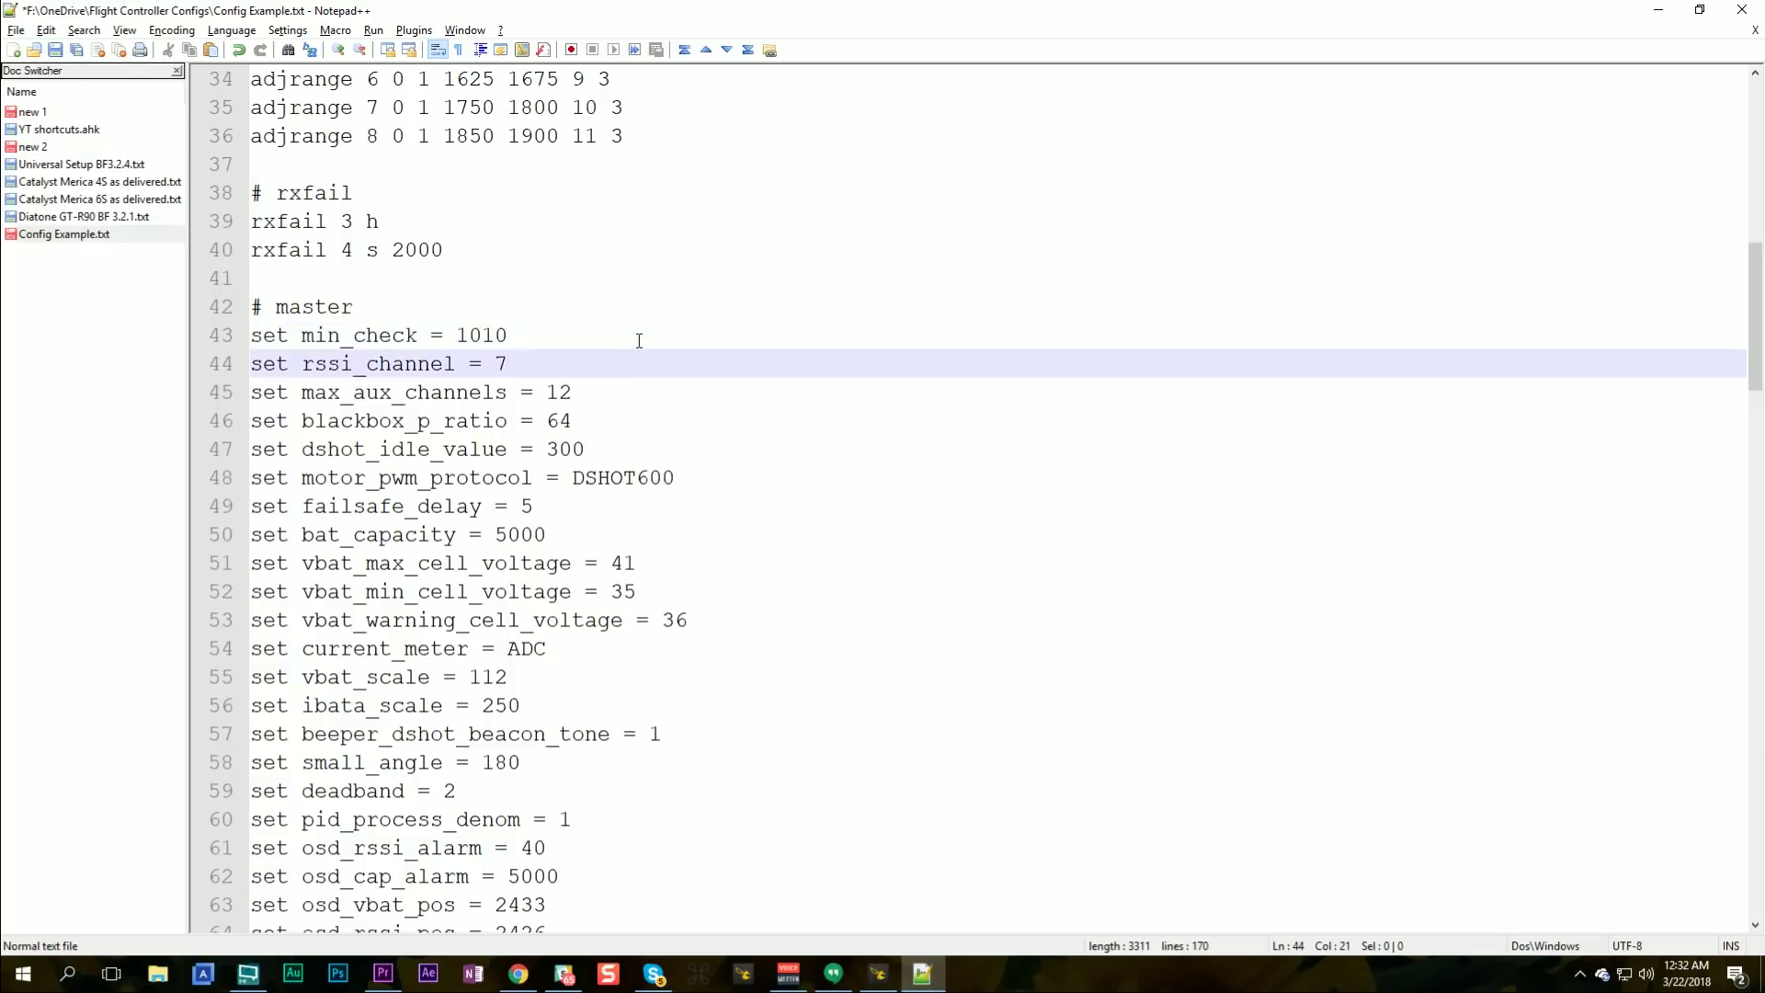
pyautogui.press('Home')
pyautogui.press('Down')
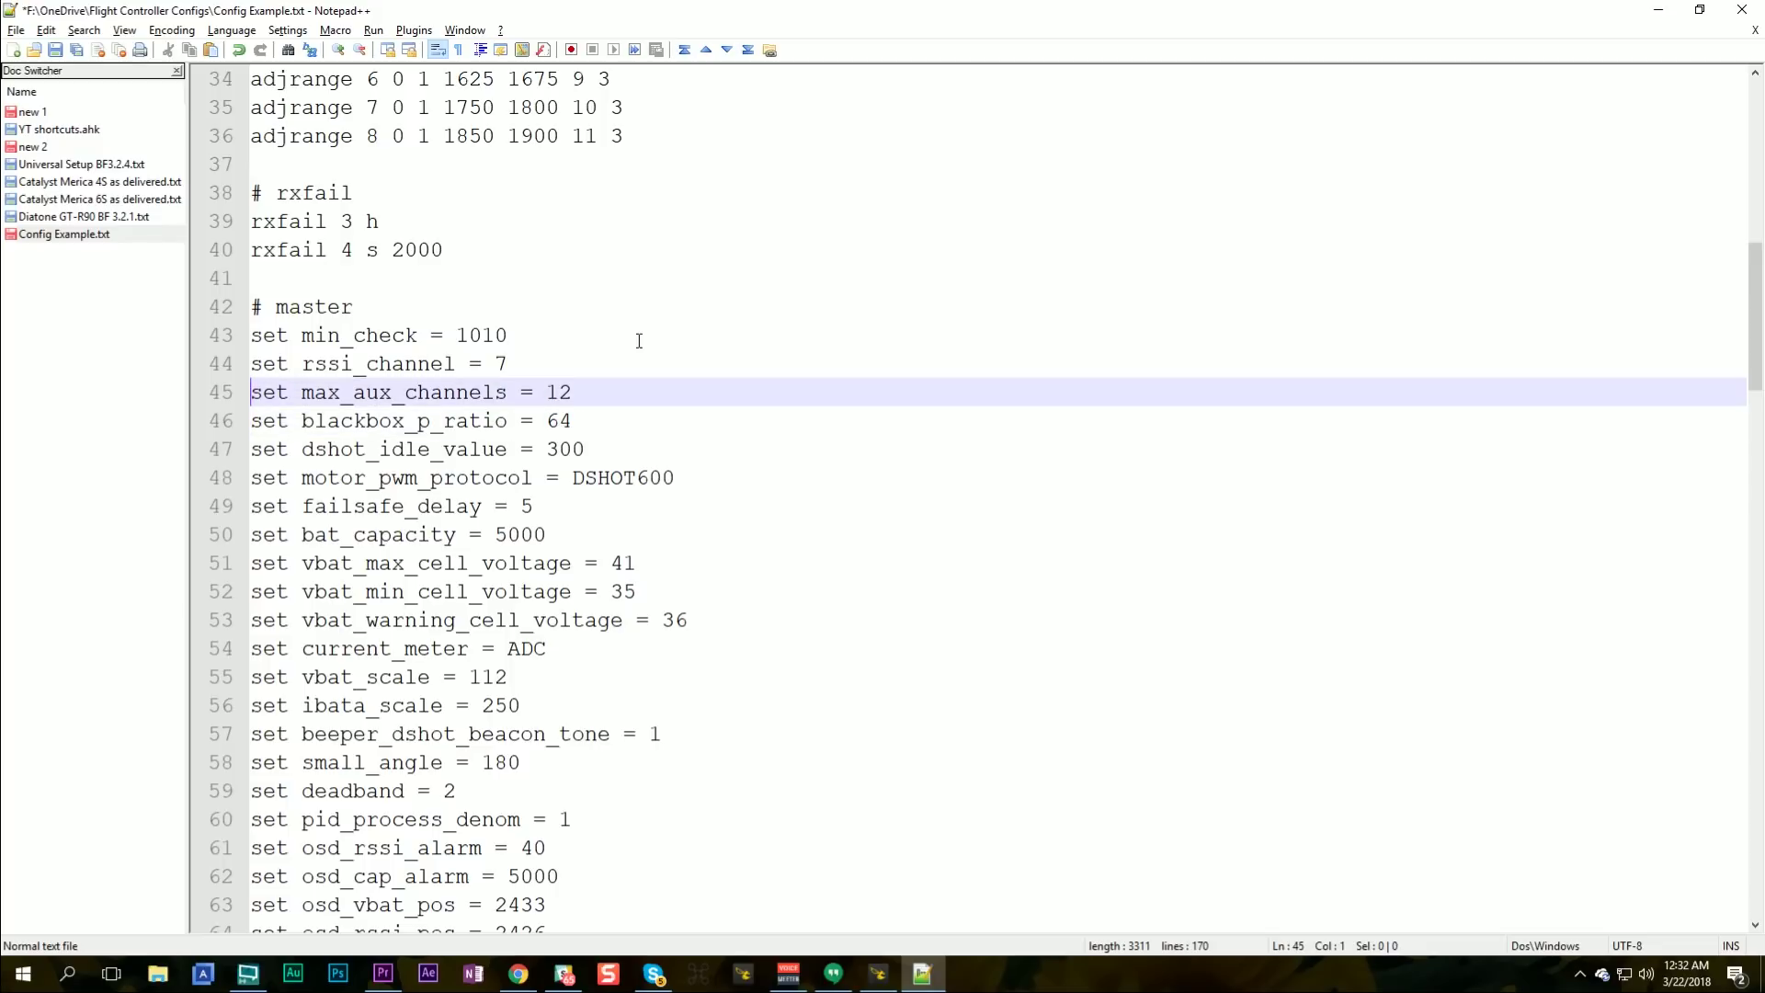
pyautogui.hotkey('shift', 'Down')
pyautogui.hotkey('shift', 'Down')
pyautogui.hotkey('shift', 'Down')
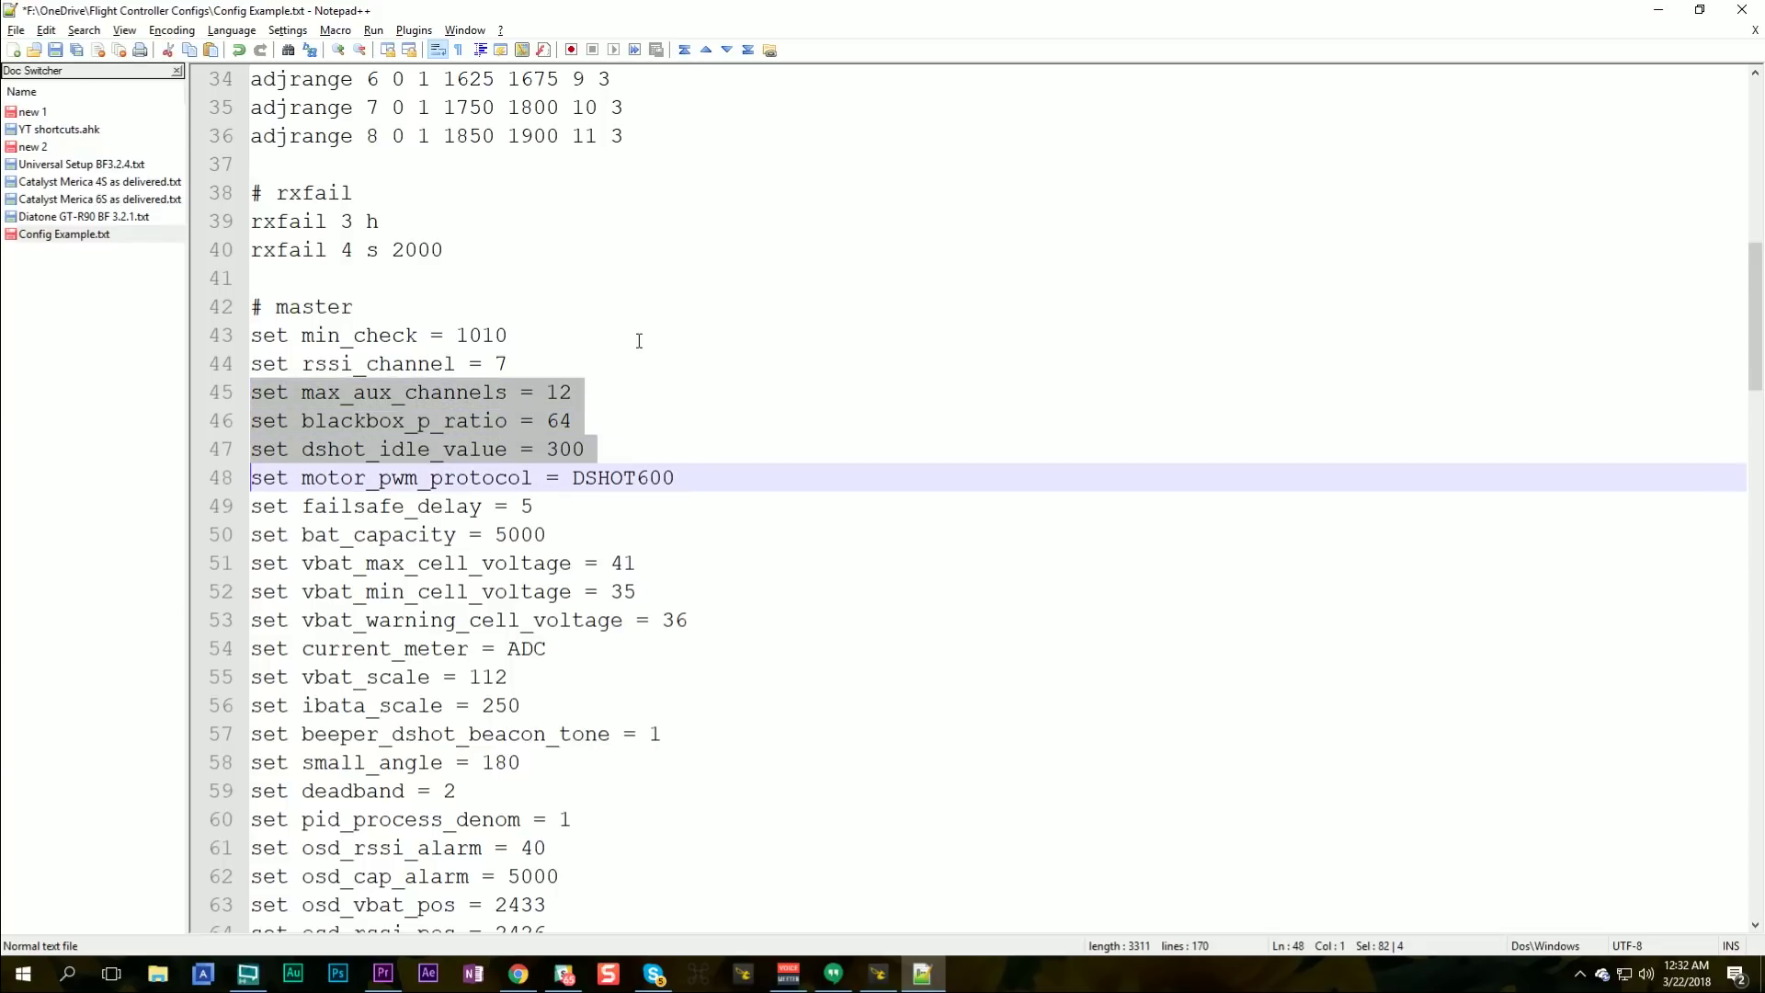
pyautogui.hotkey('shift', 'Down')
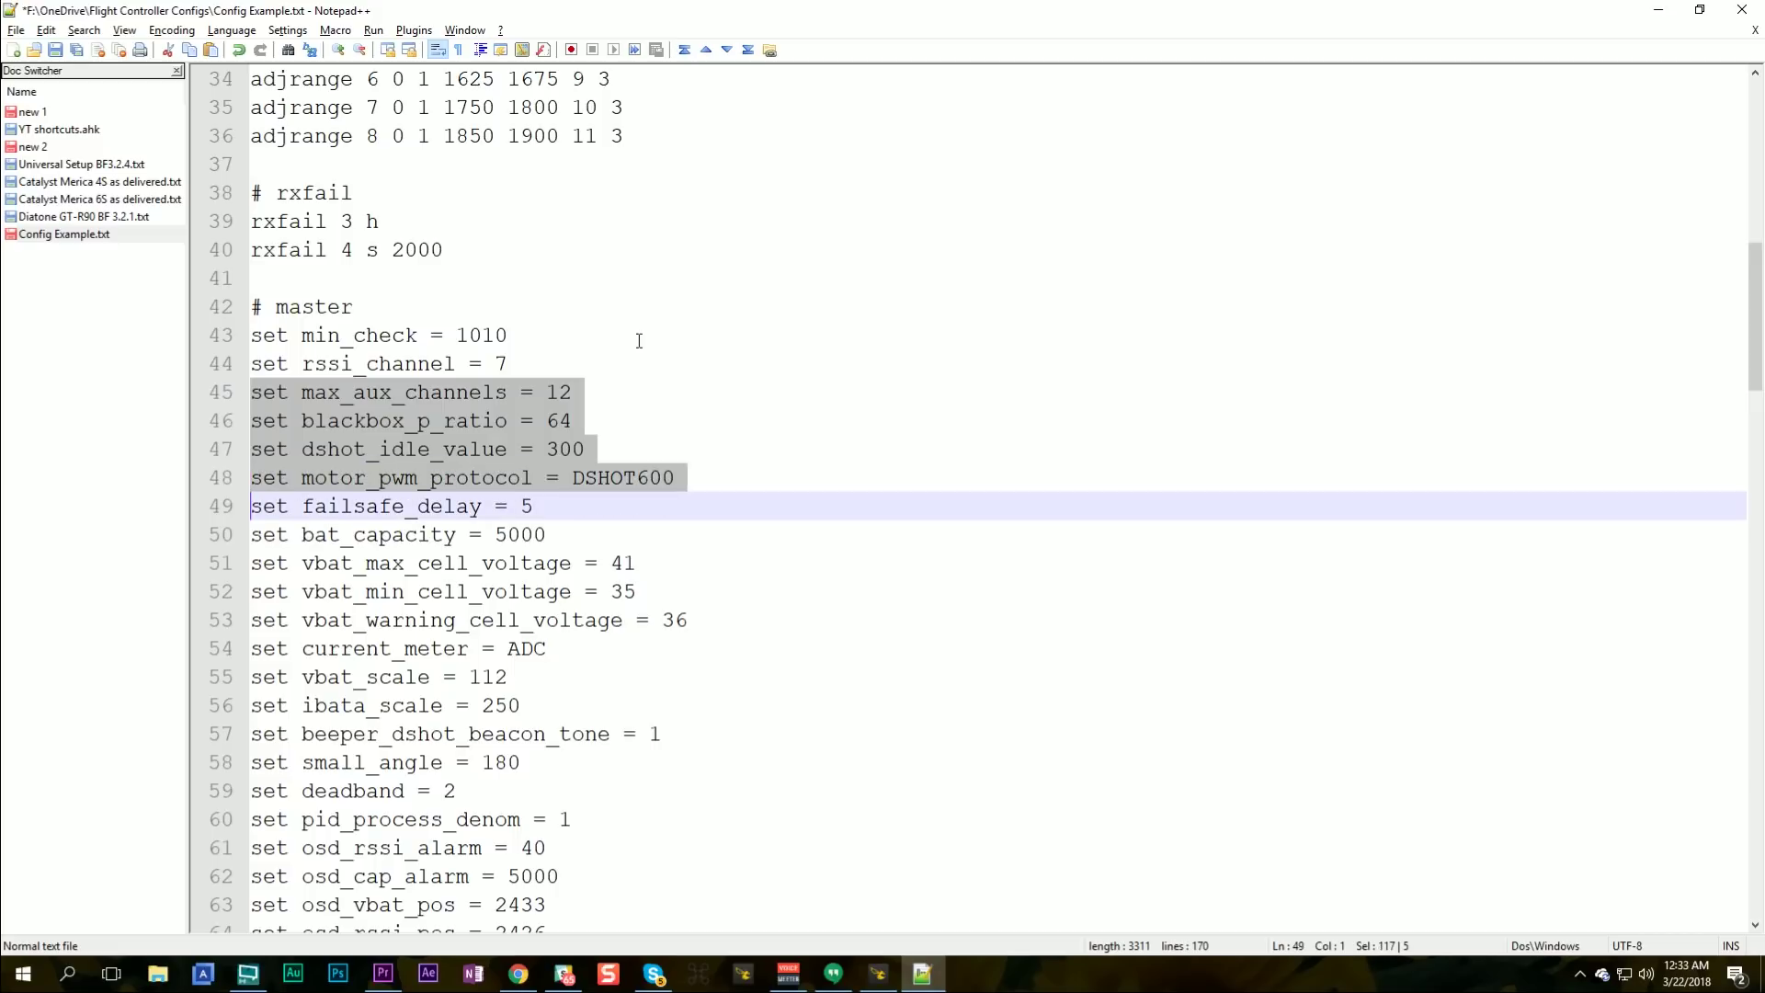
pyautogui.press('Delete')
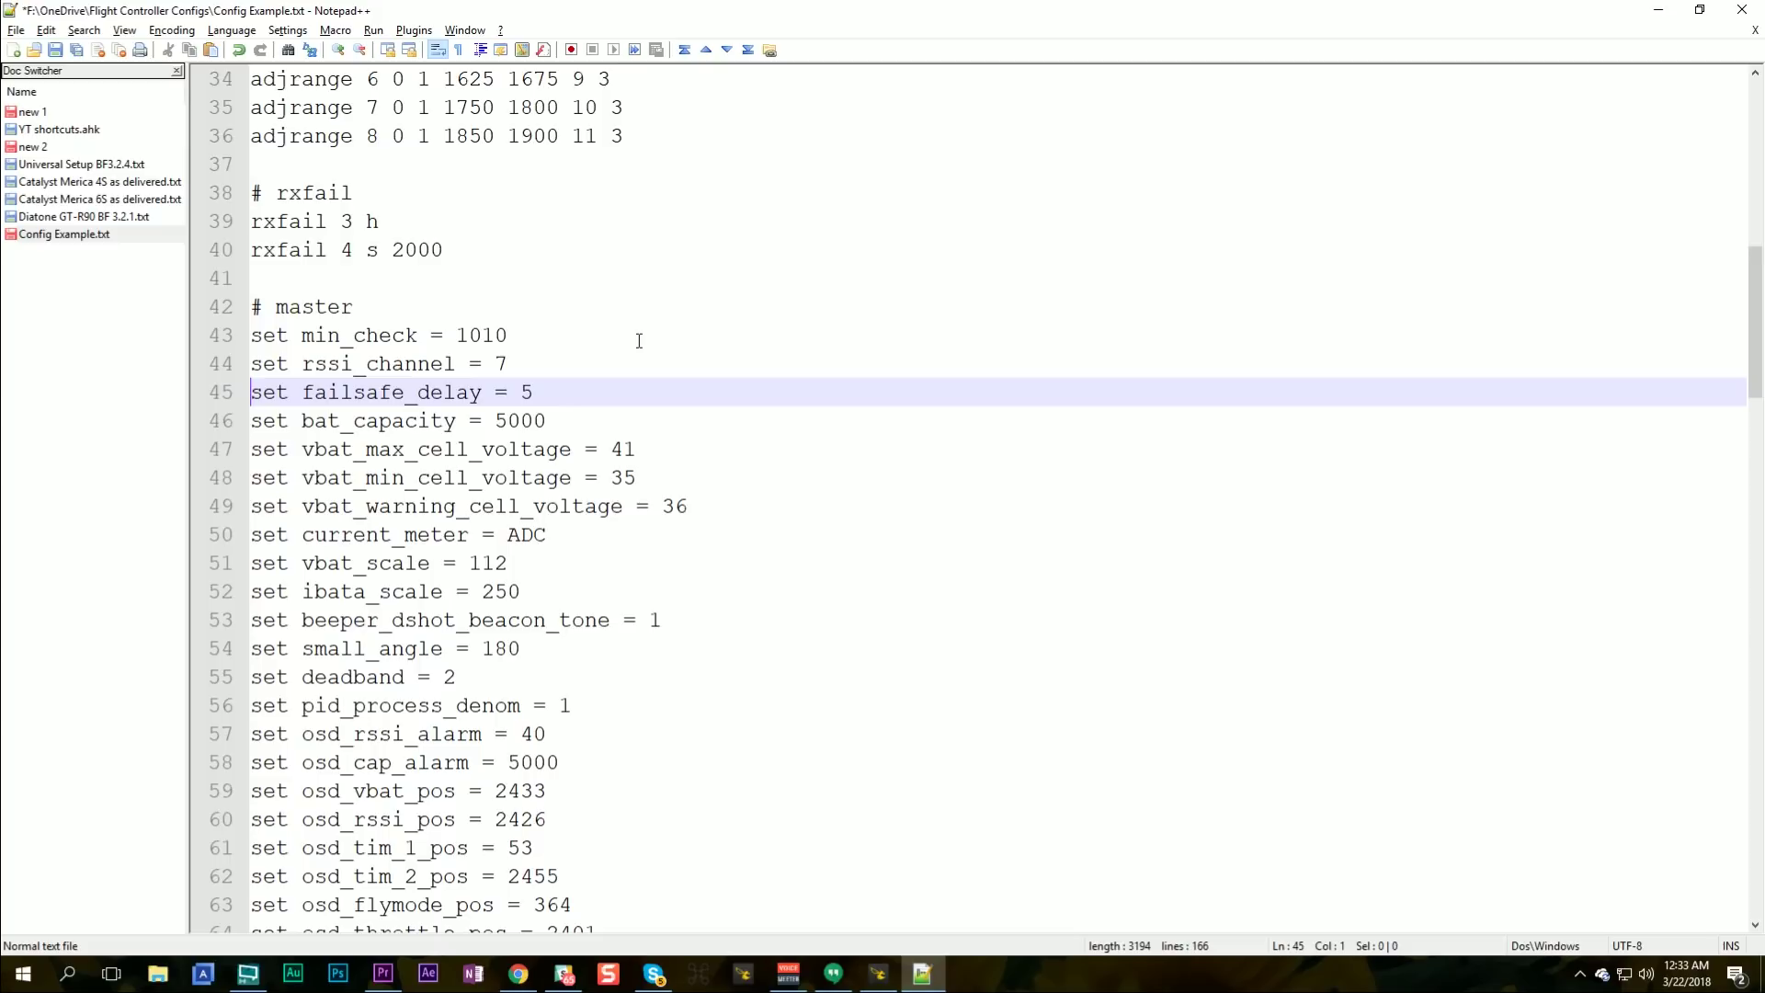
# Step: Check the cell voltages on Betaflight Configurator's Power & Battery page, and set vbat_max_cell_voltage to 436 in the Notepad++ file
pyautogui.press('End')
pyautogui.press('Right')
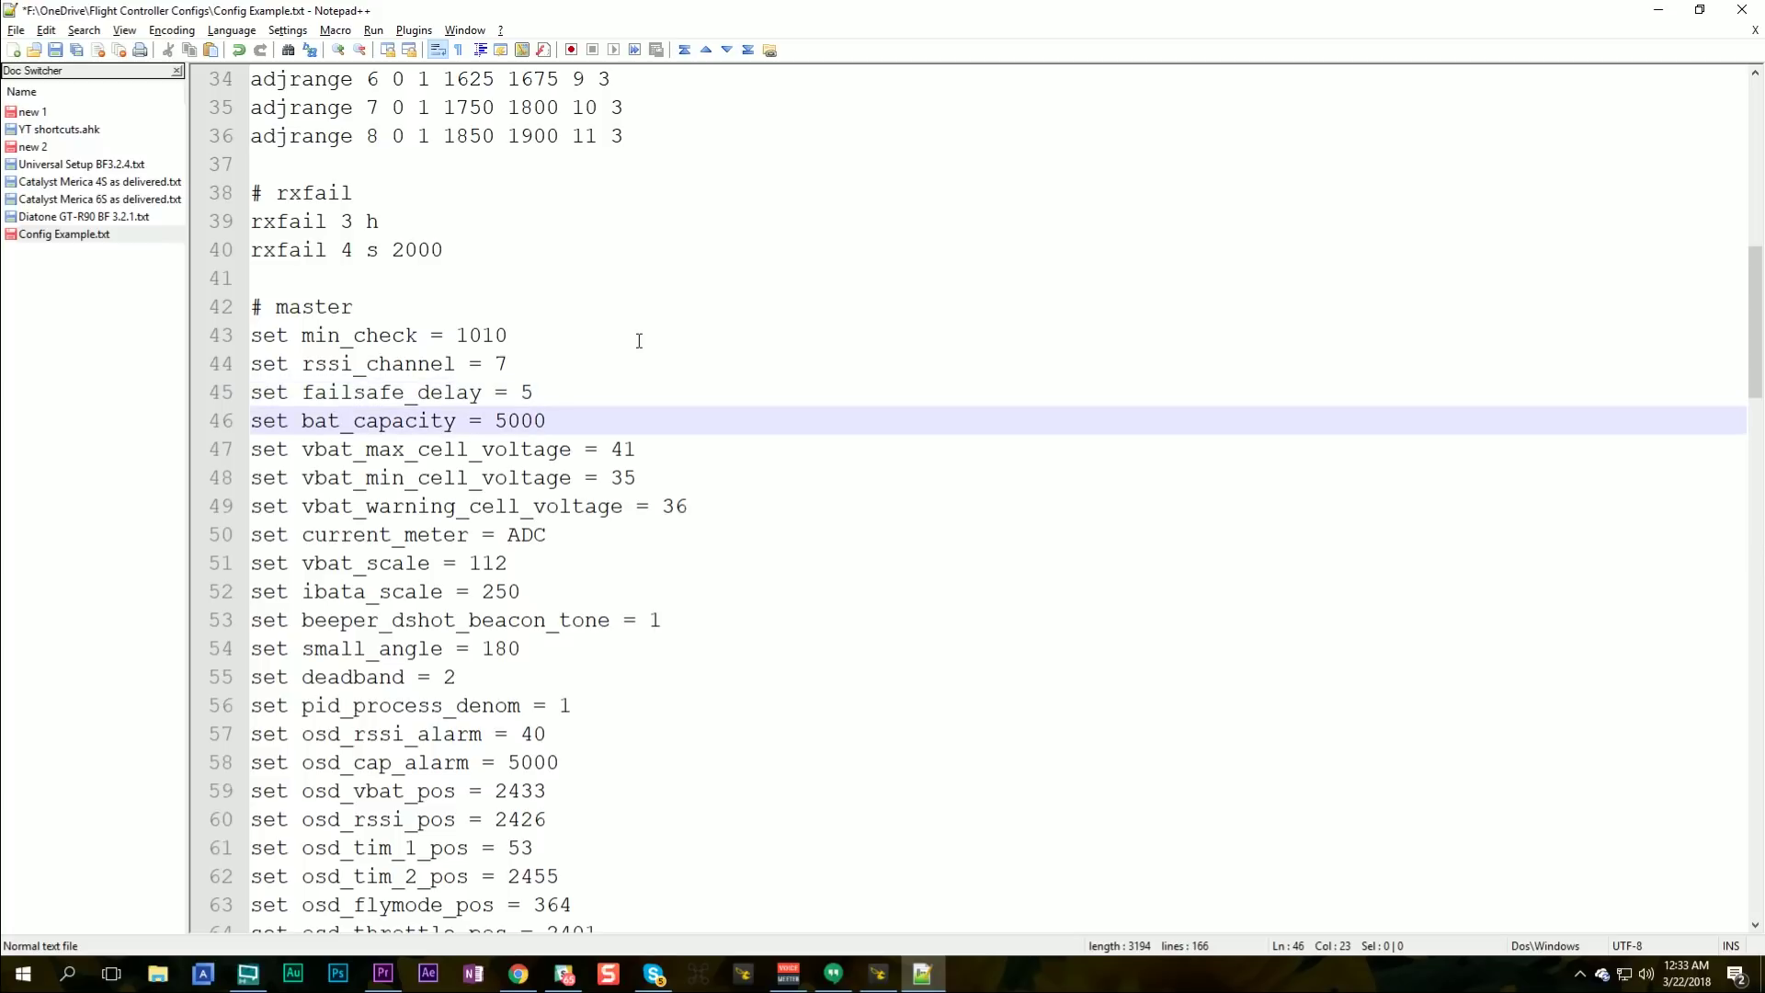
pyautogui.press('End')
pyautogui.press('Down')
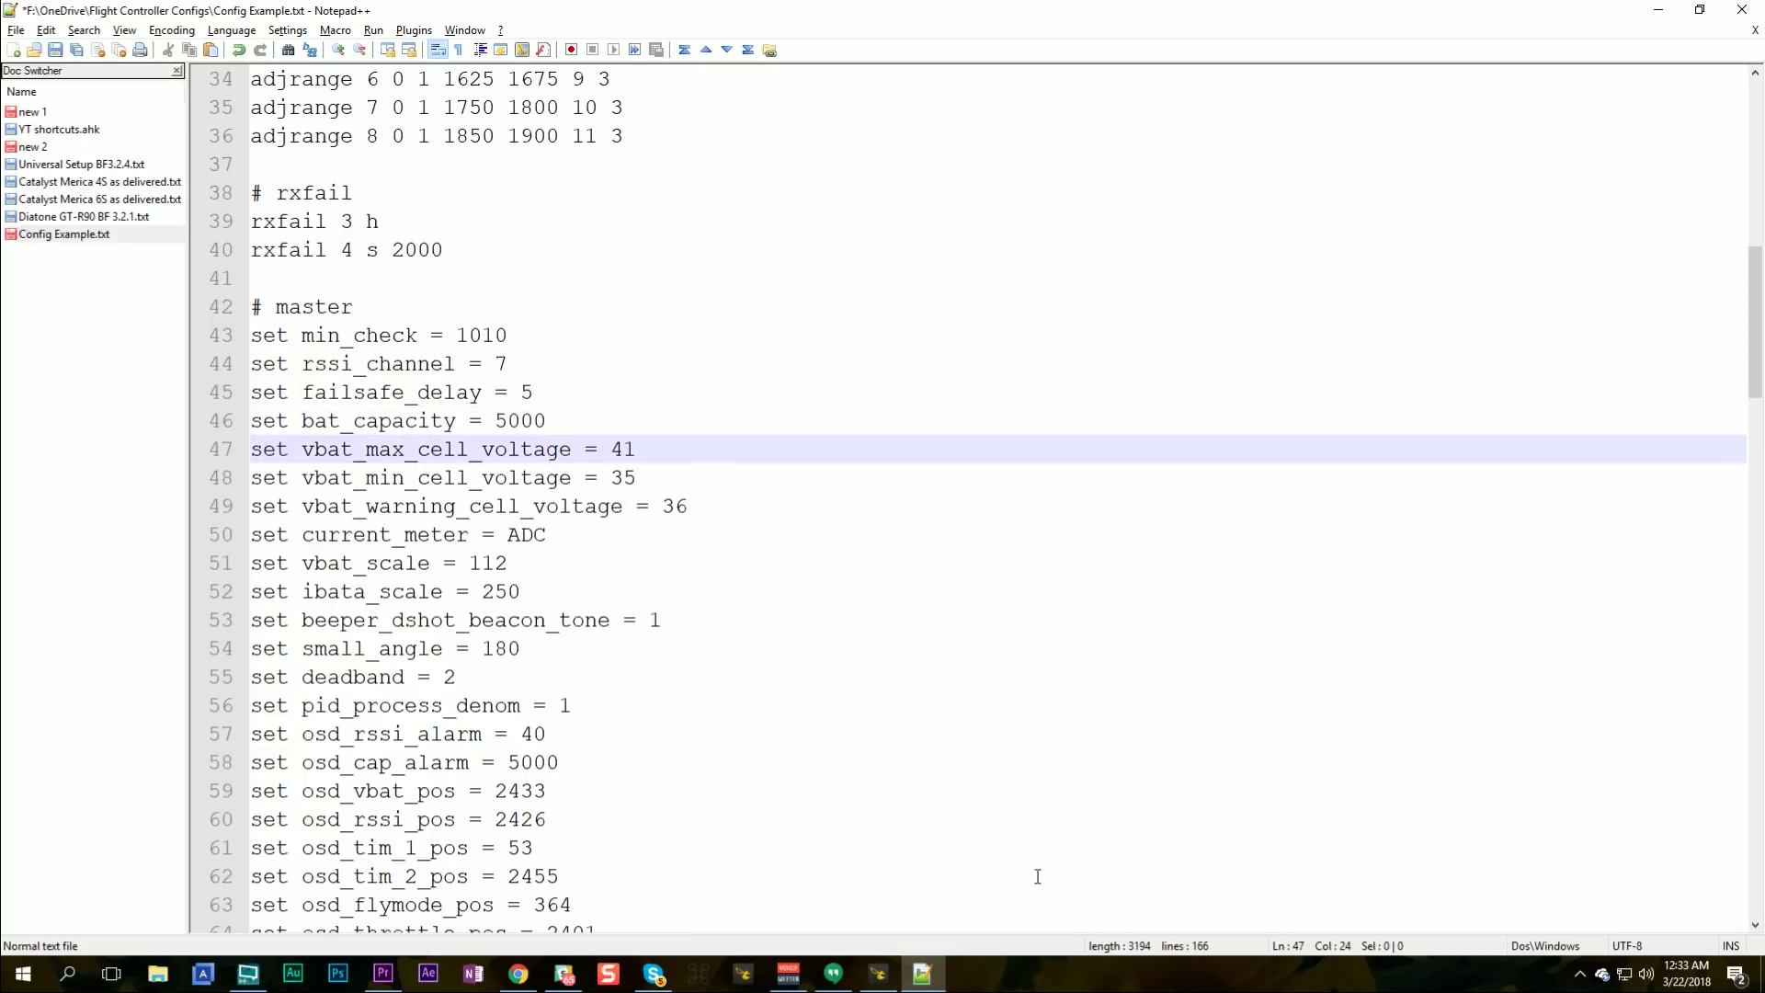
pyautogui.click(885, 980)
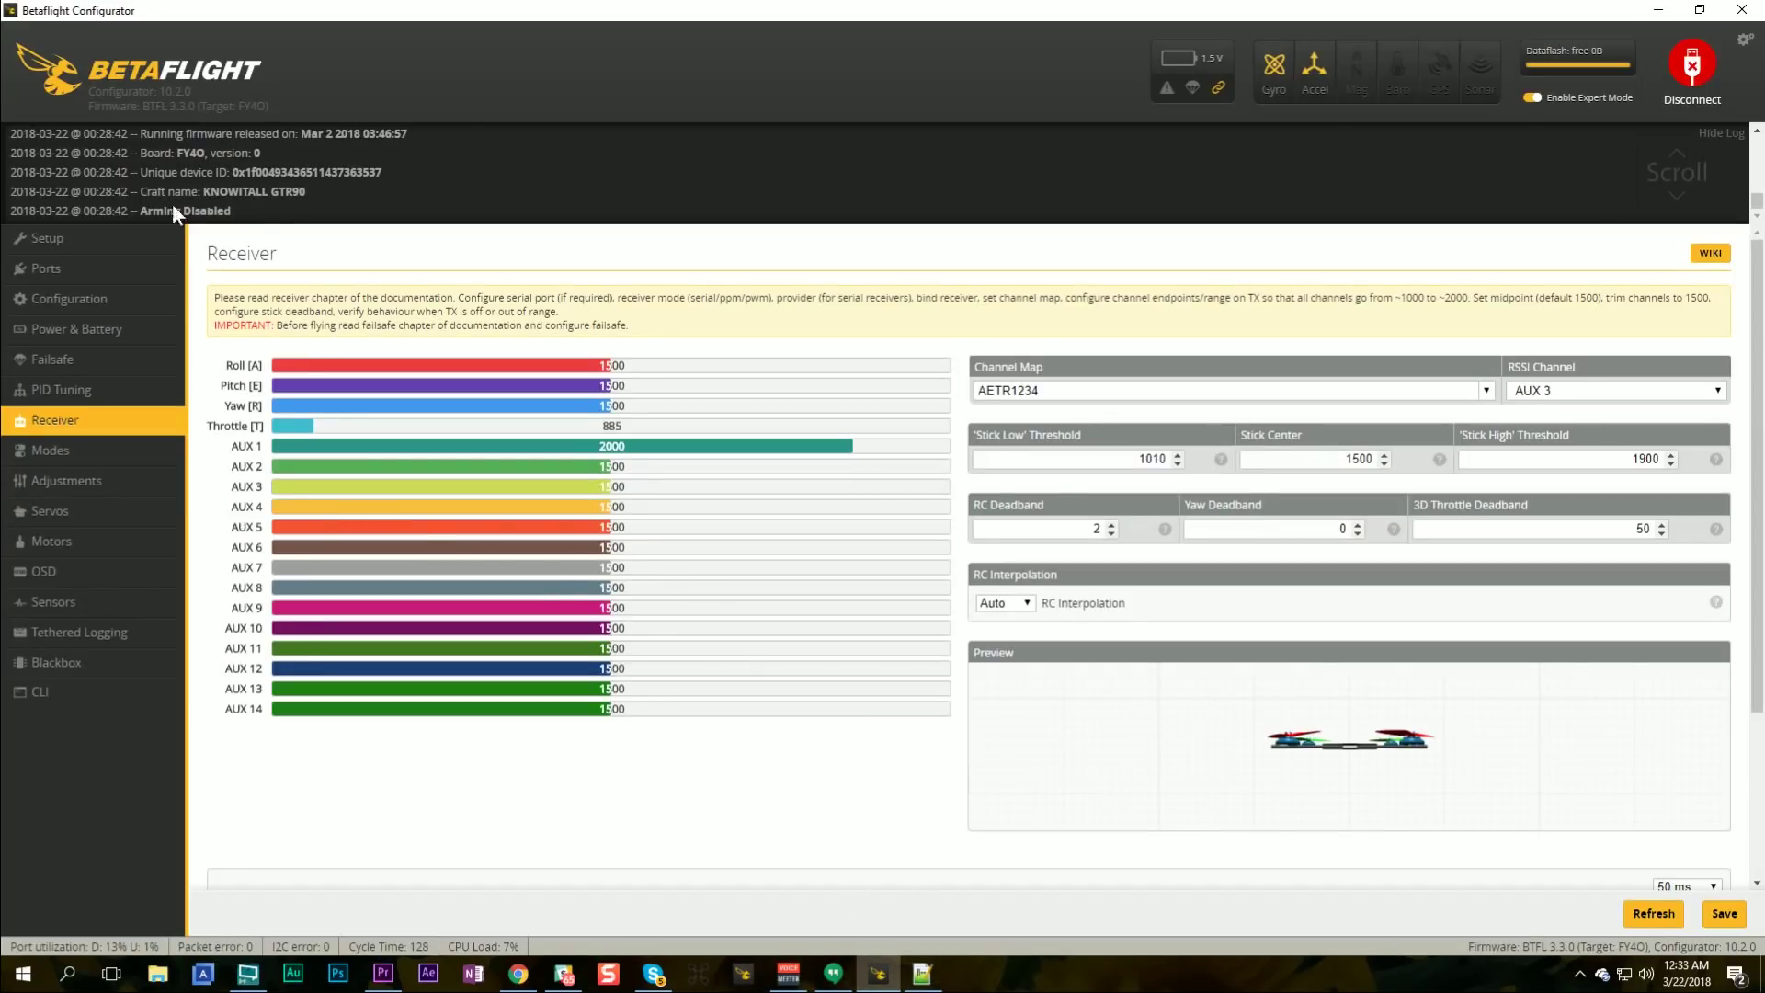
pyautogui.click(66, 336)
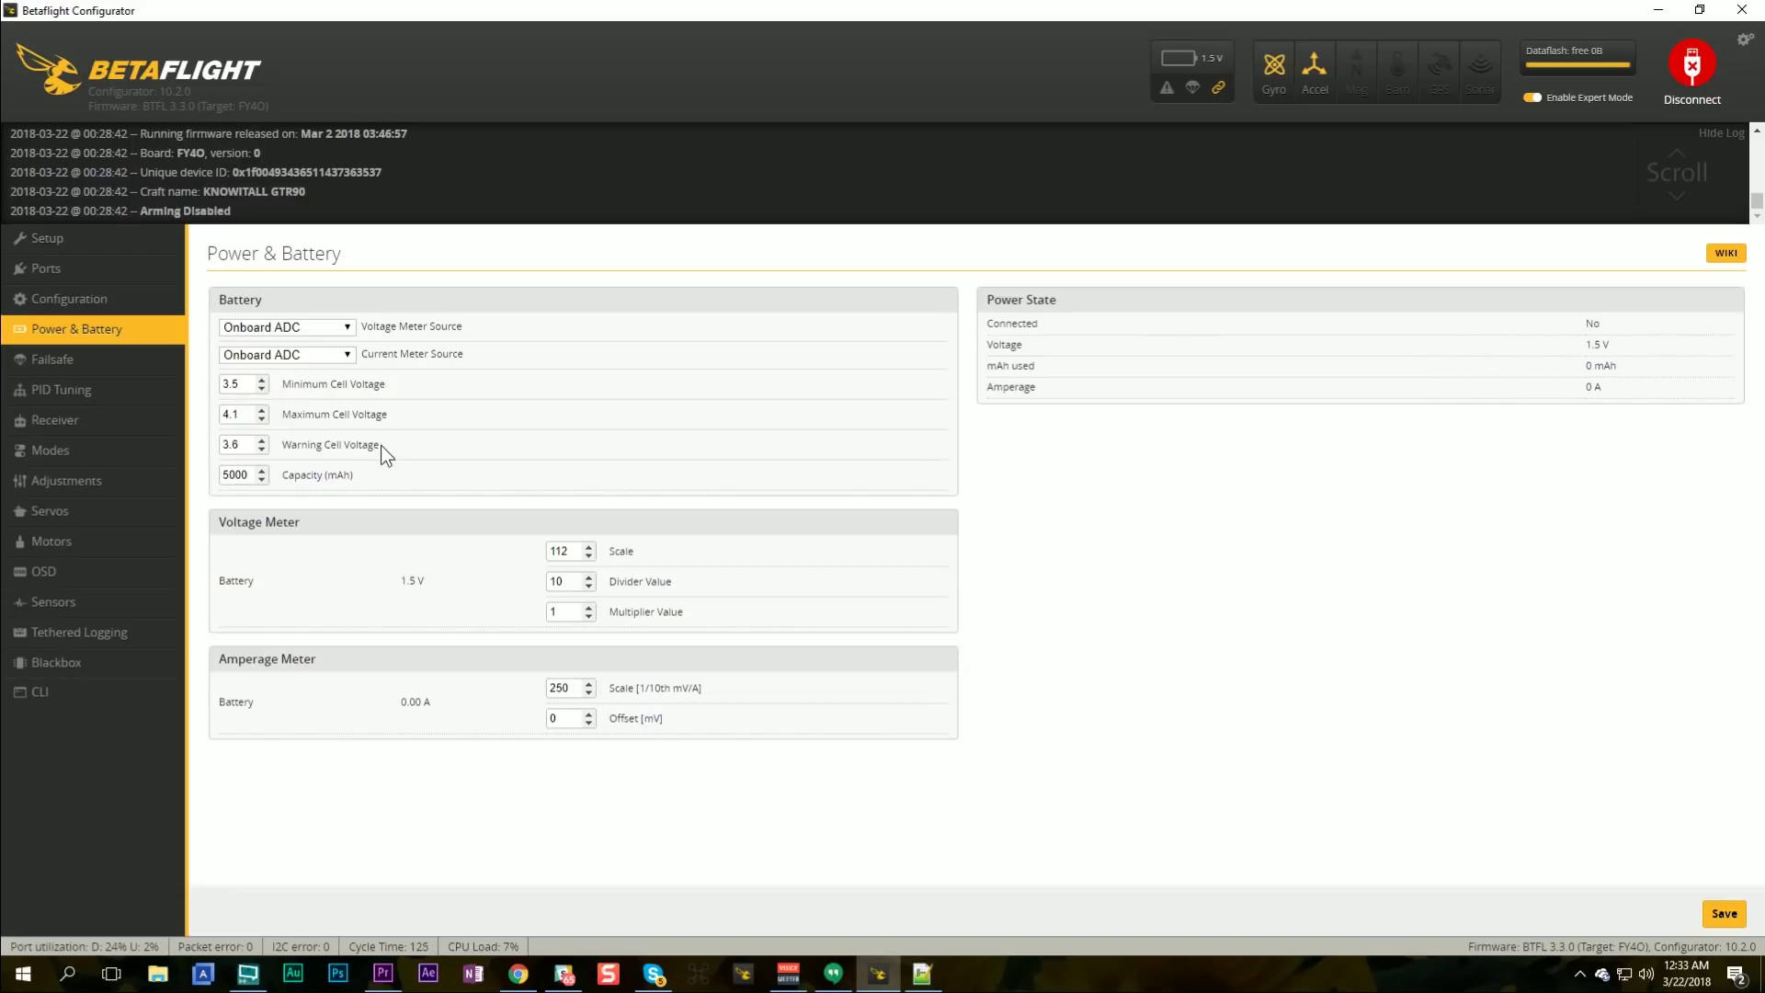
pyautogui.hotkey('alt', 'Tab')
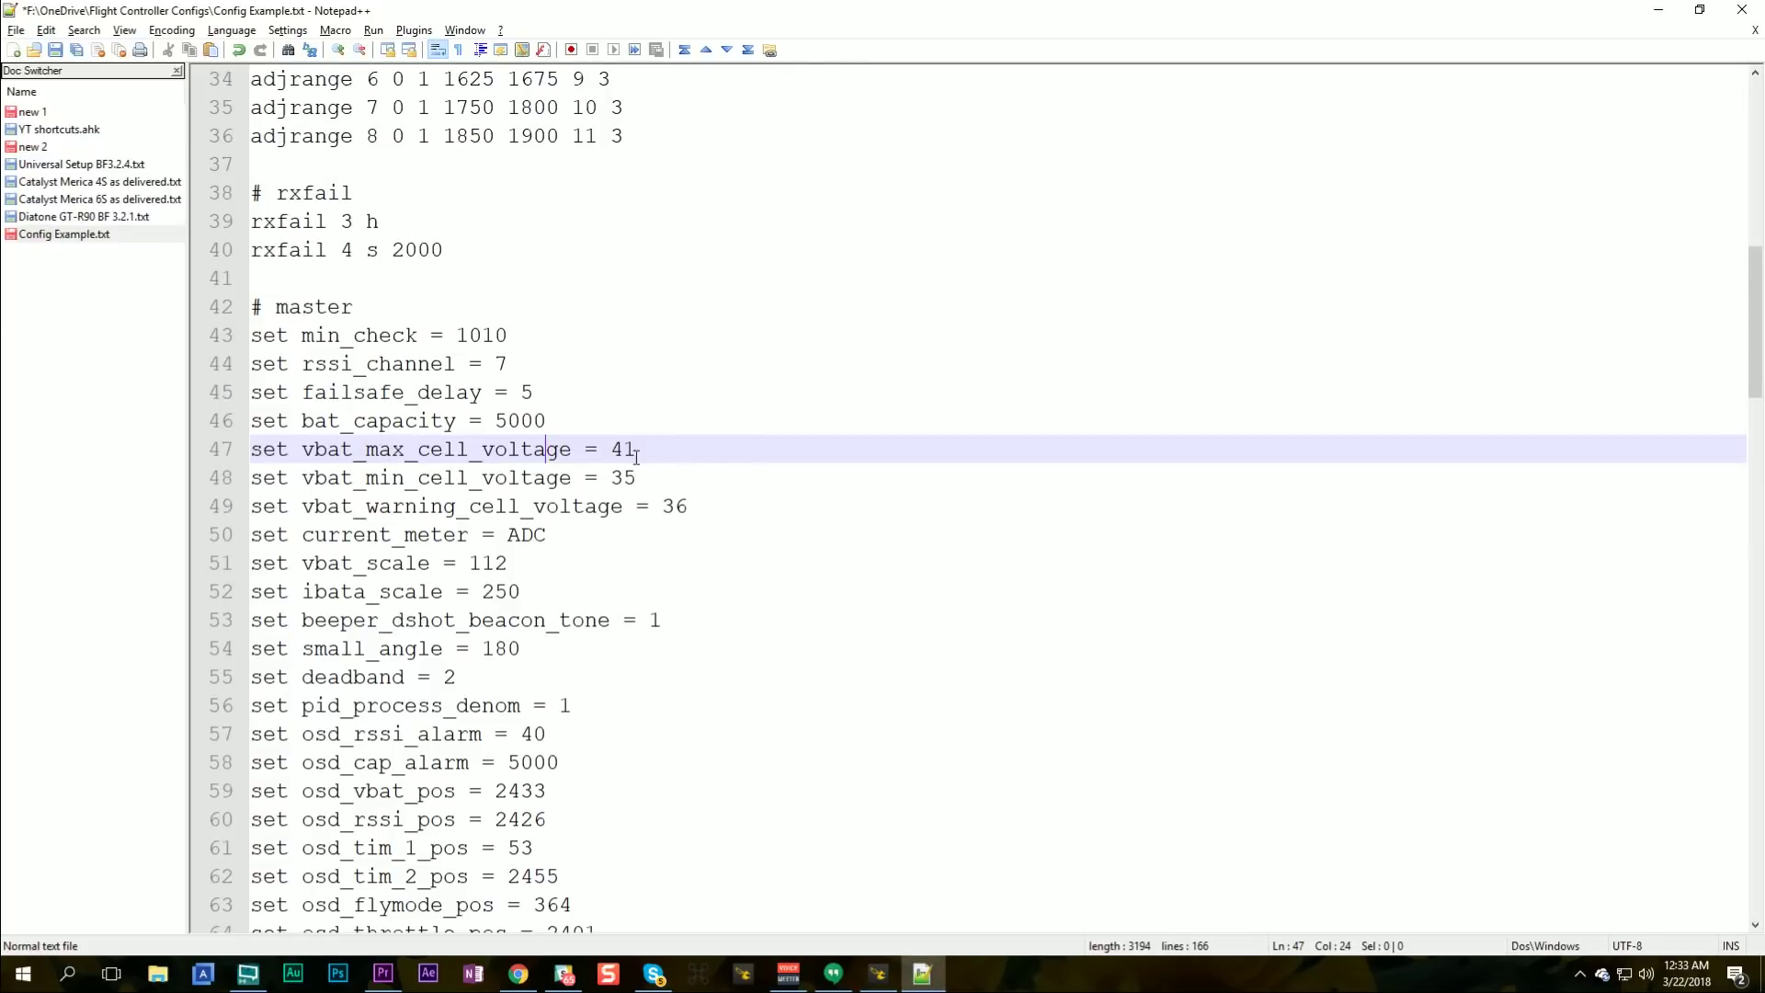
pyautogui.click(666, 452)
pyautogui.press('BackSpace')
pyautogui.write('36')
# Step: Switch to Betaflight Configurator, set the Maximum Cell Voltage to 4.36 and save the Power & Battery settings
pyautogui.hotkey('alt', 'Tab')
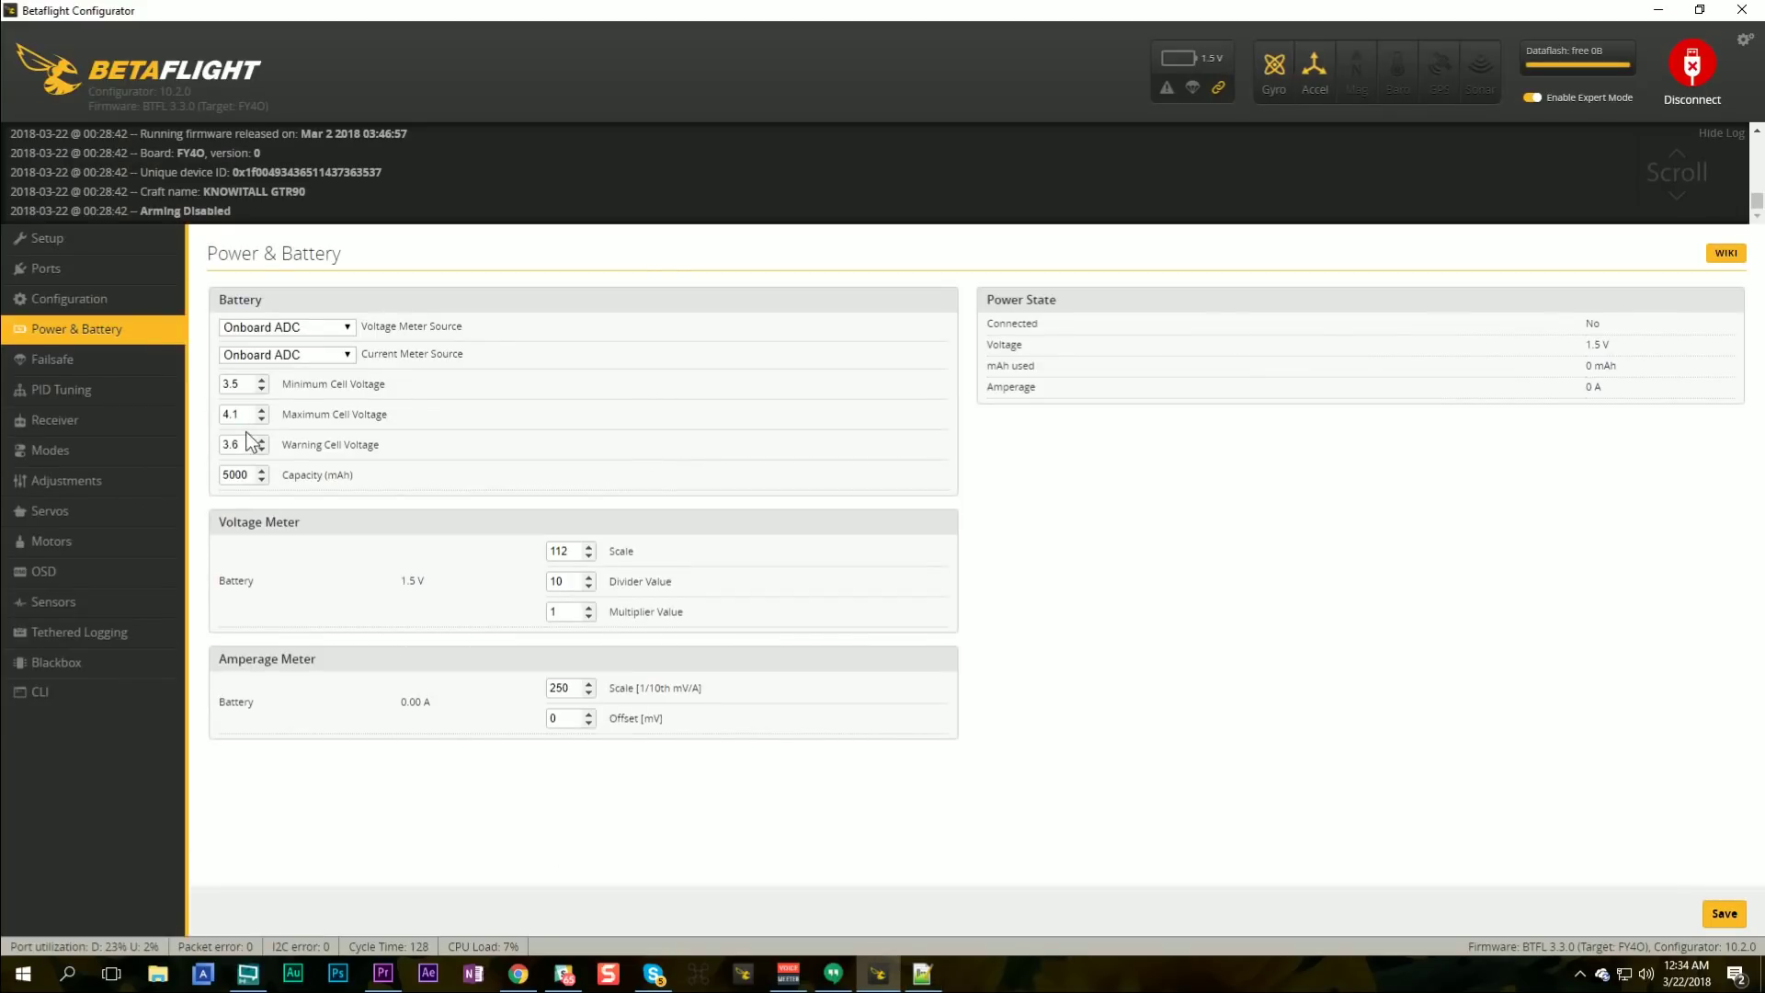
pyautogui.click(248, 423)
pyautogui.write('4.36')
pyautogui.click(1725, 913)
# Step: Return to Notepad++ and delete the current_meter, vbat_scale and ibata_scale lines from the master section
pyautogui.hotkey('alt', 'Tab')
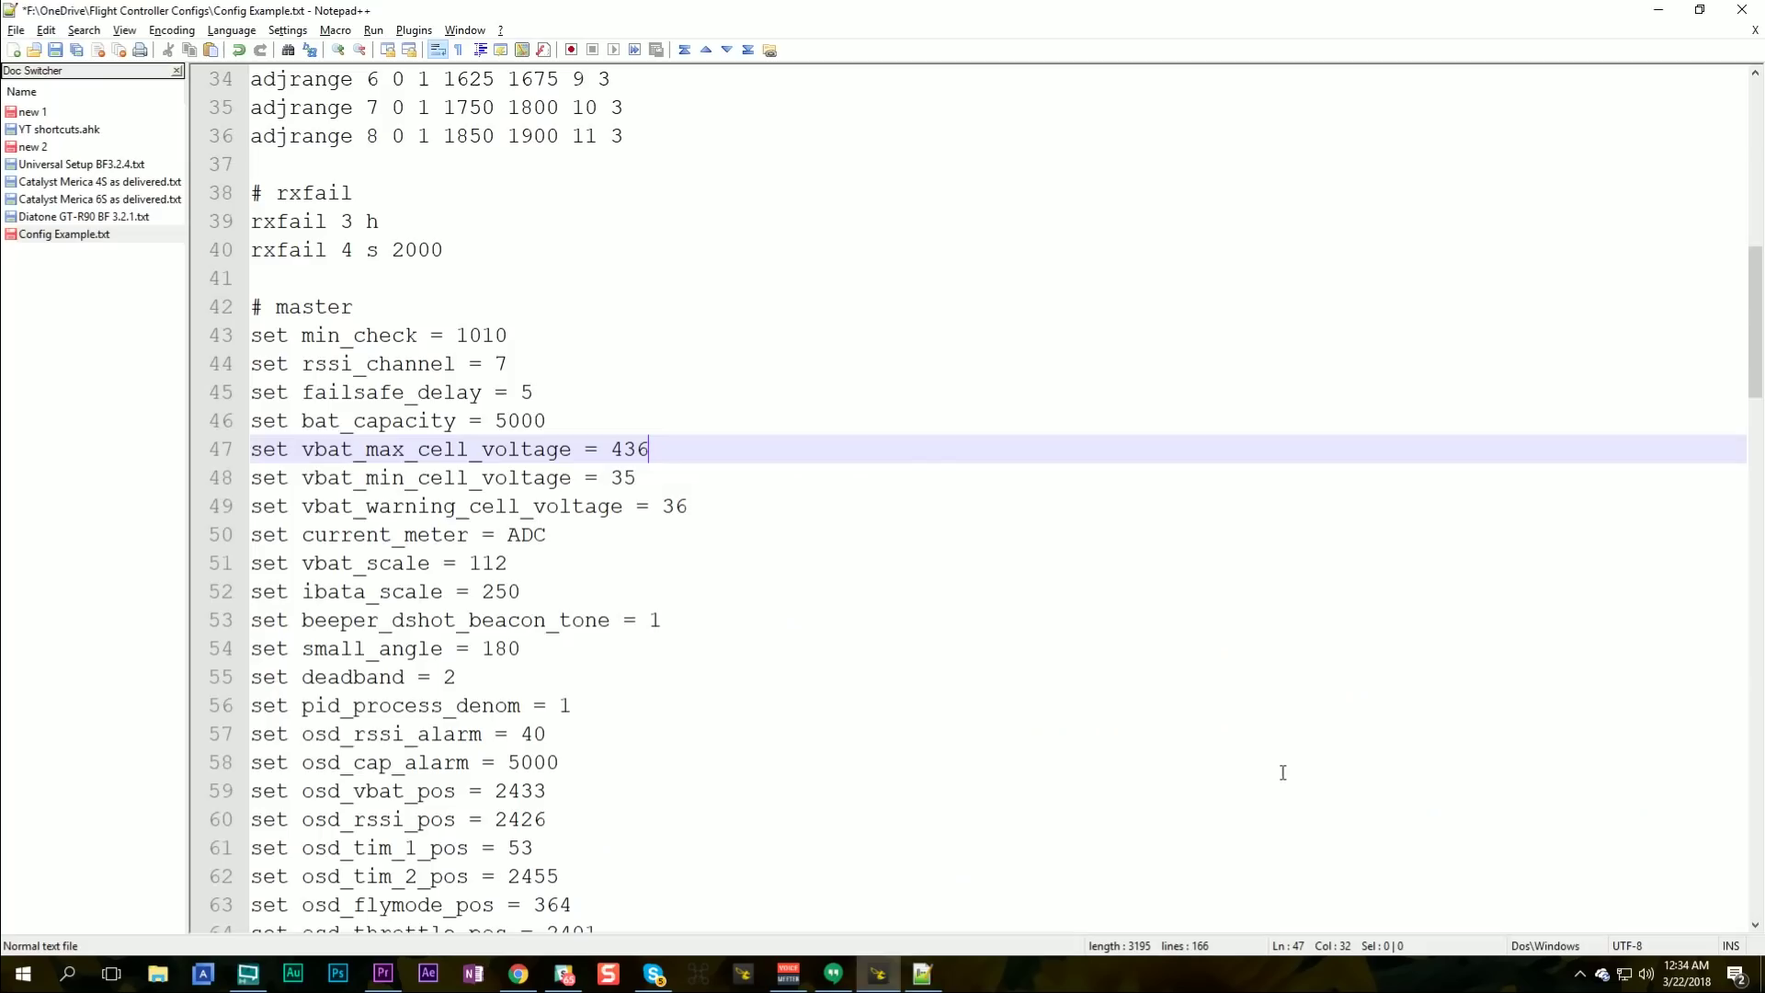
pyautogui.click(726, 529)
pyautogui.press('Home')
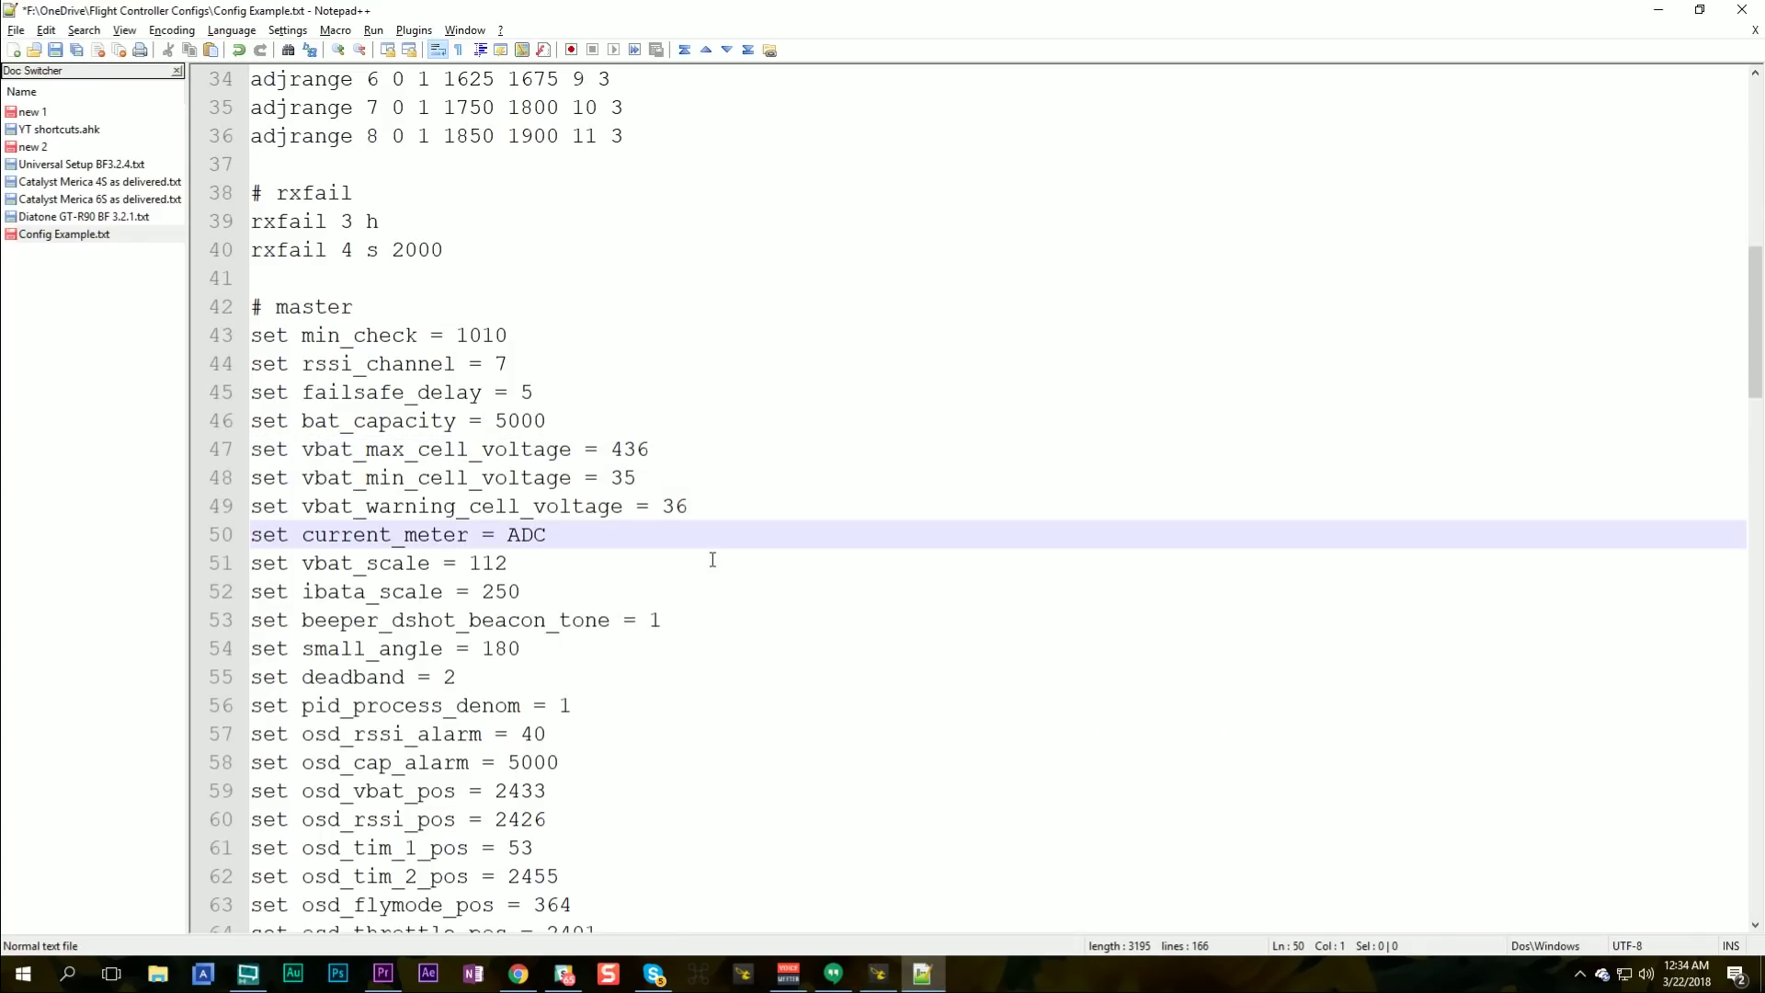
pyautogui.scroll(-2, 715, 552)
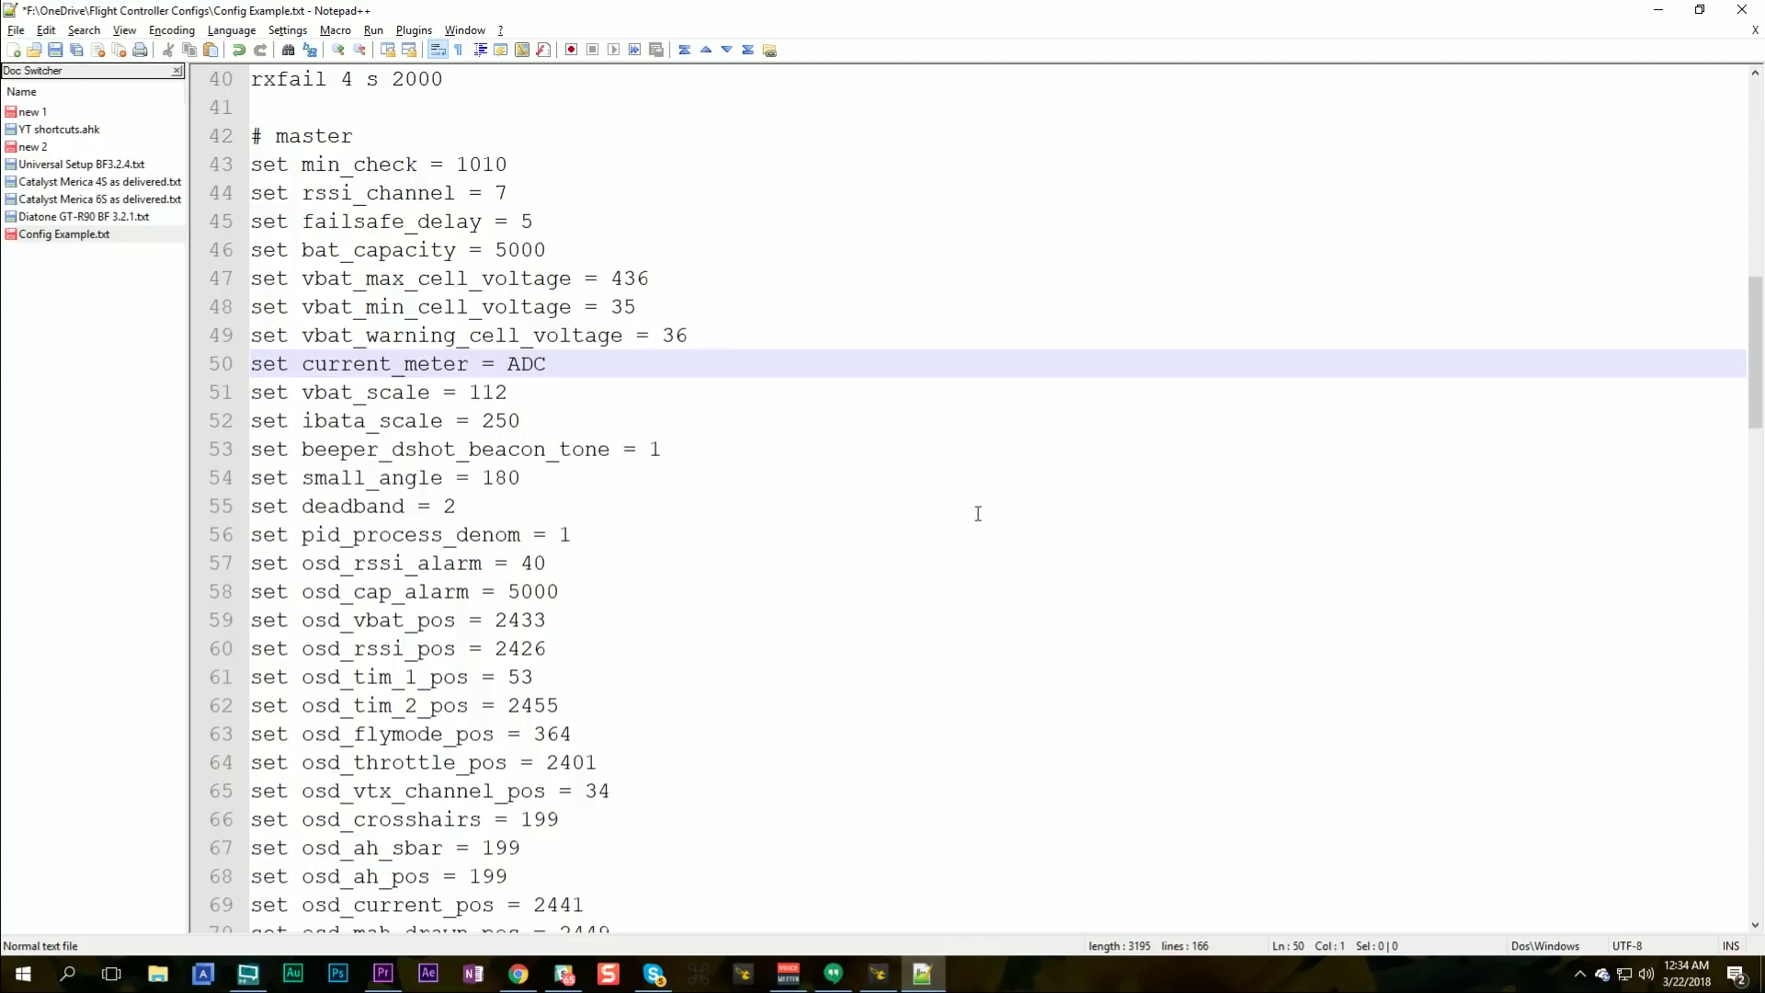
pyautogui.hotkey('shift', 'Down')
pyautogui.hotkey('shift', 'Down')
pyautogui.hotkey('shift', 'Down')
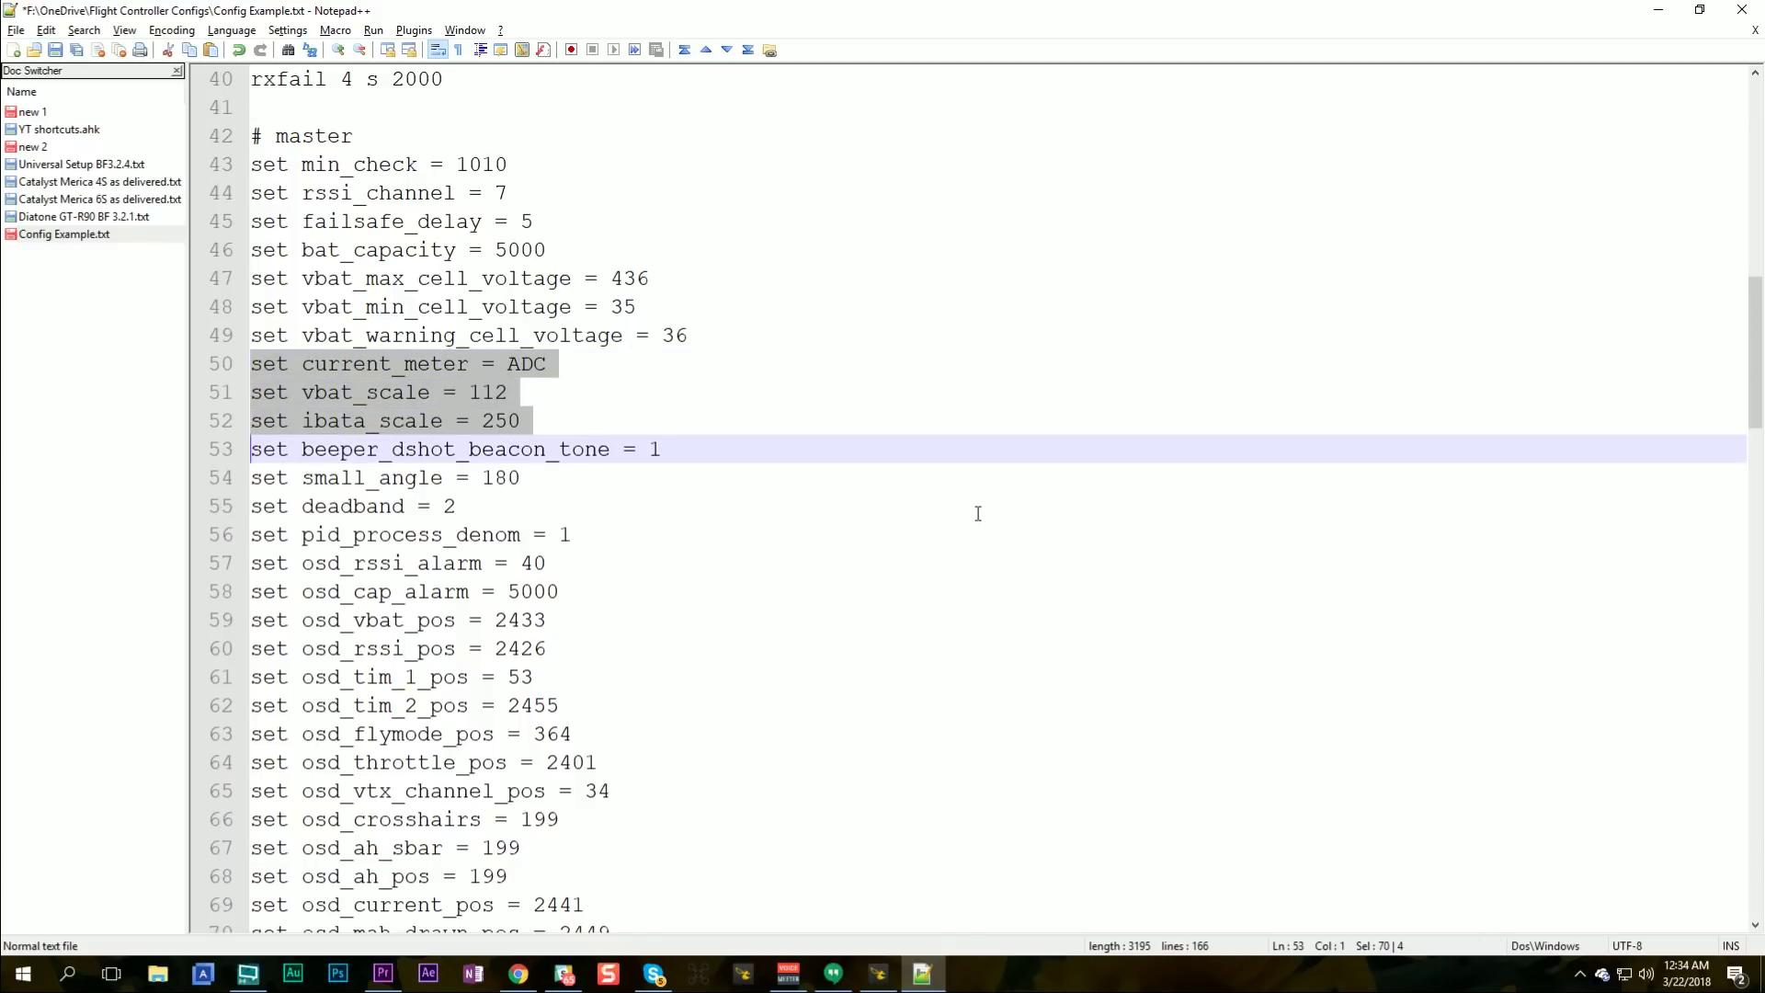
pyautogui.press('Delete')
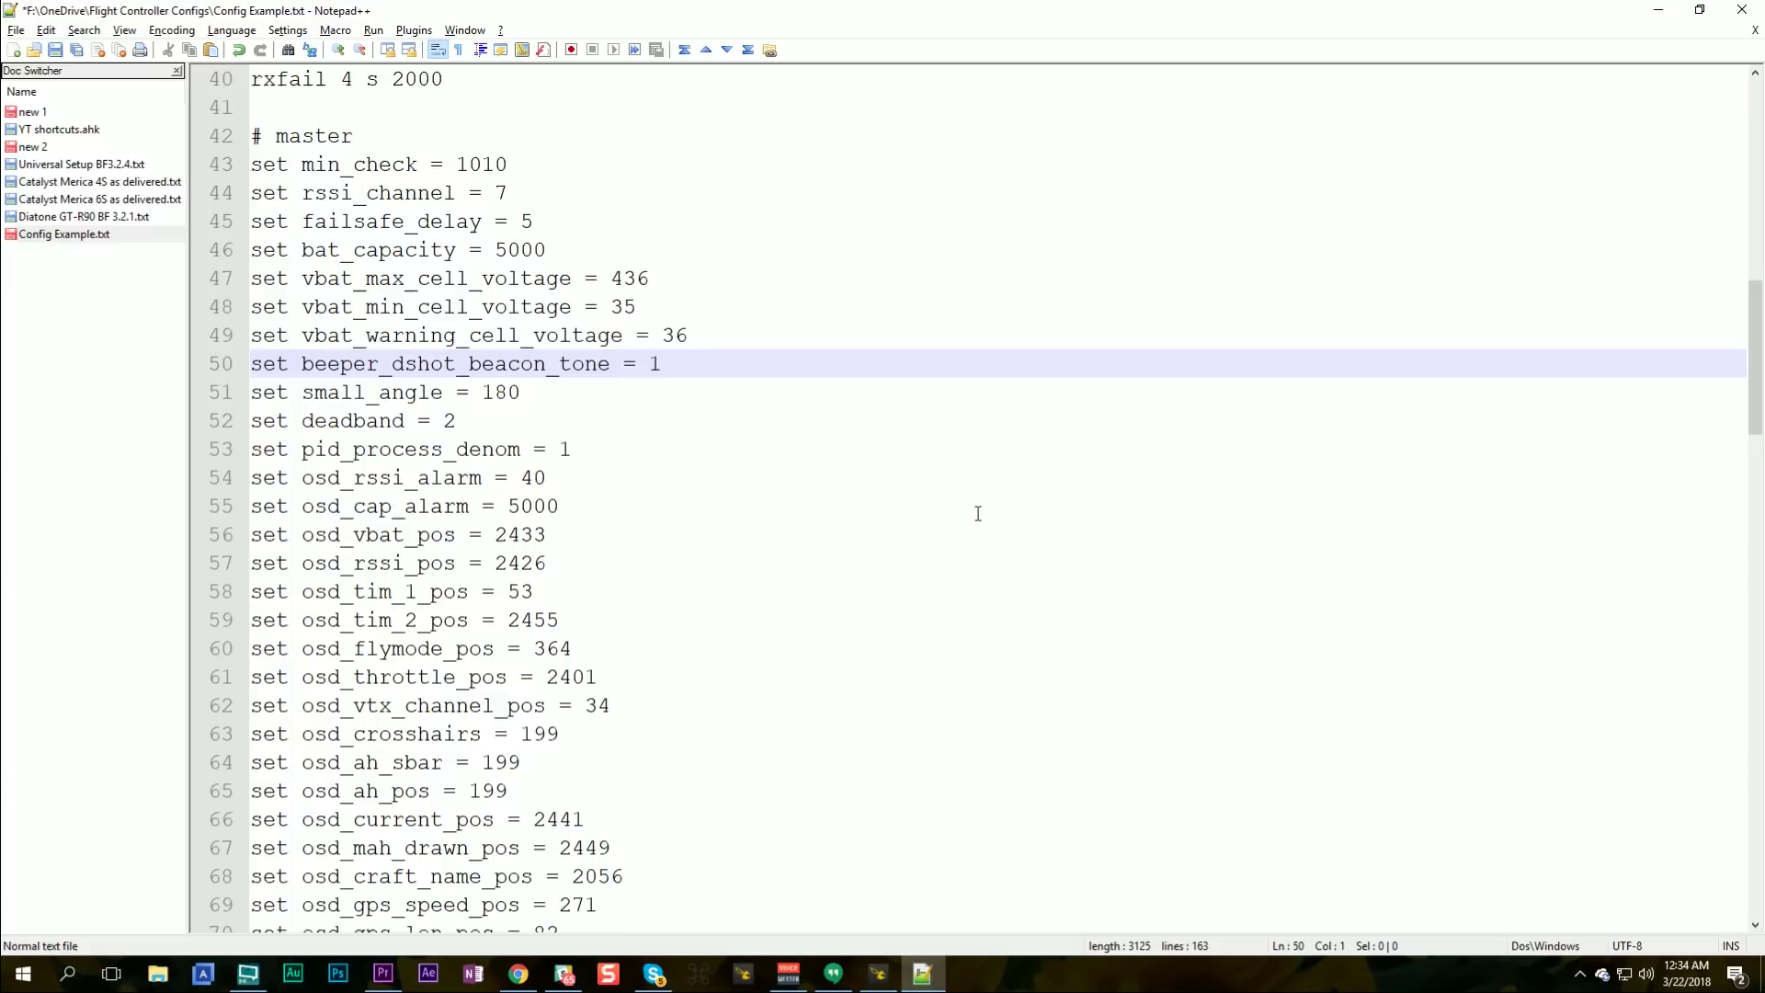
pyautogui.press('End')
pyautogui.press('Return')
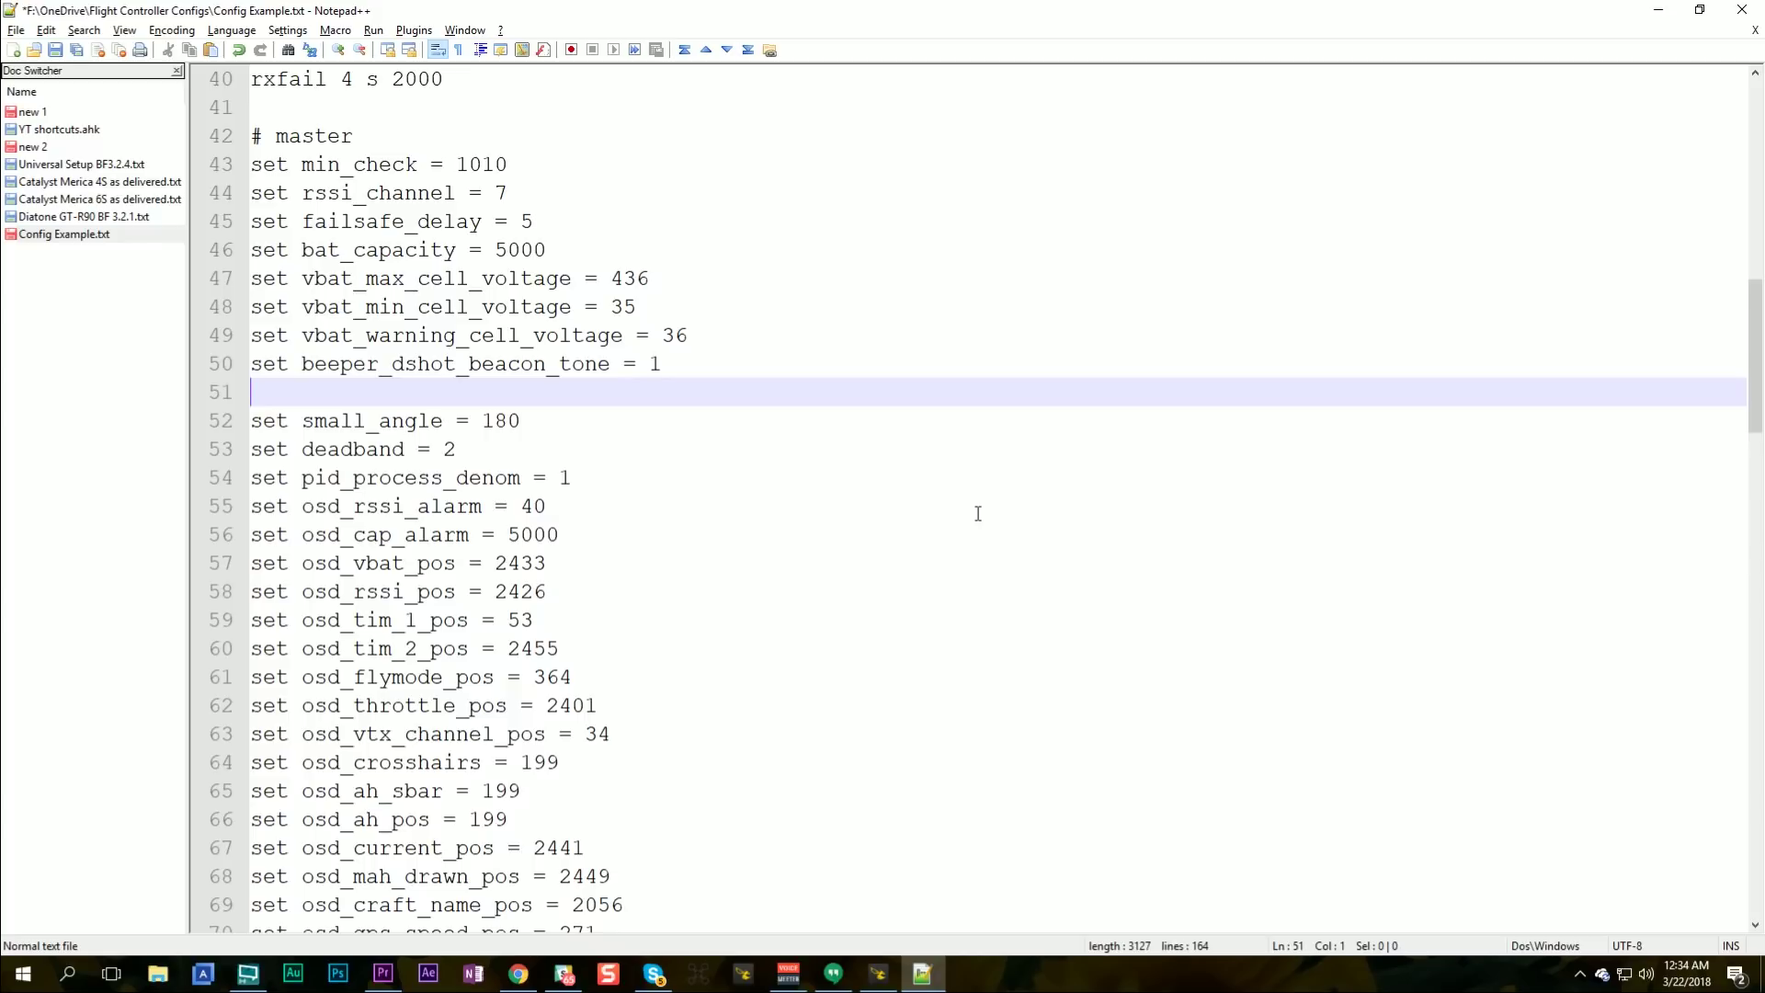
pyautogui.press('Delete')
pyautogui.press('End')
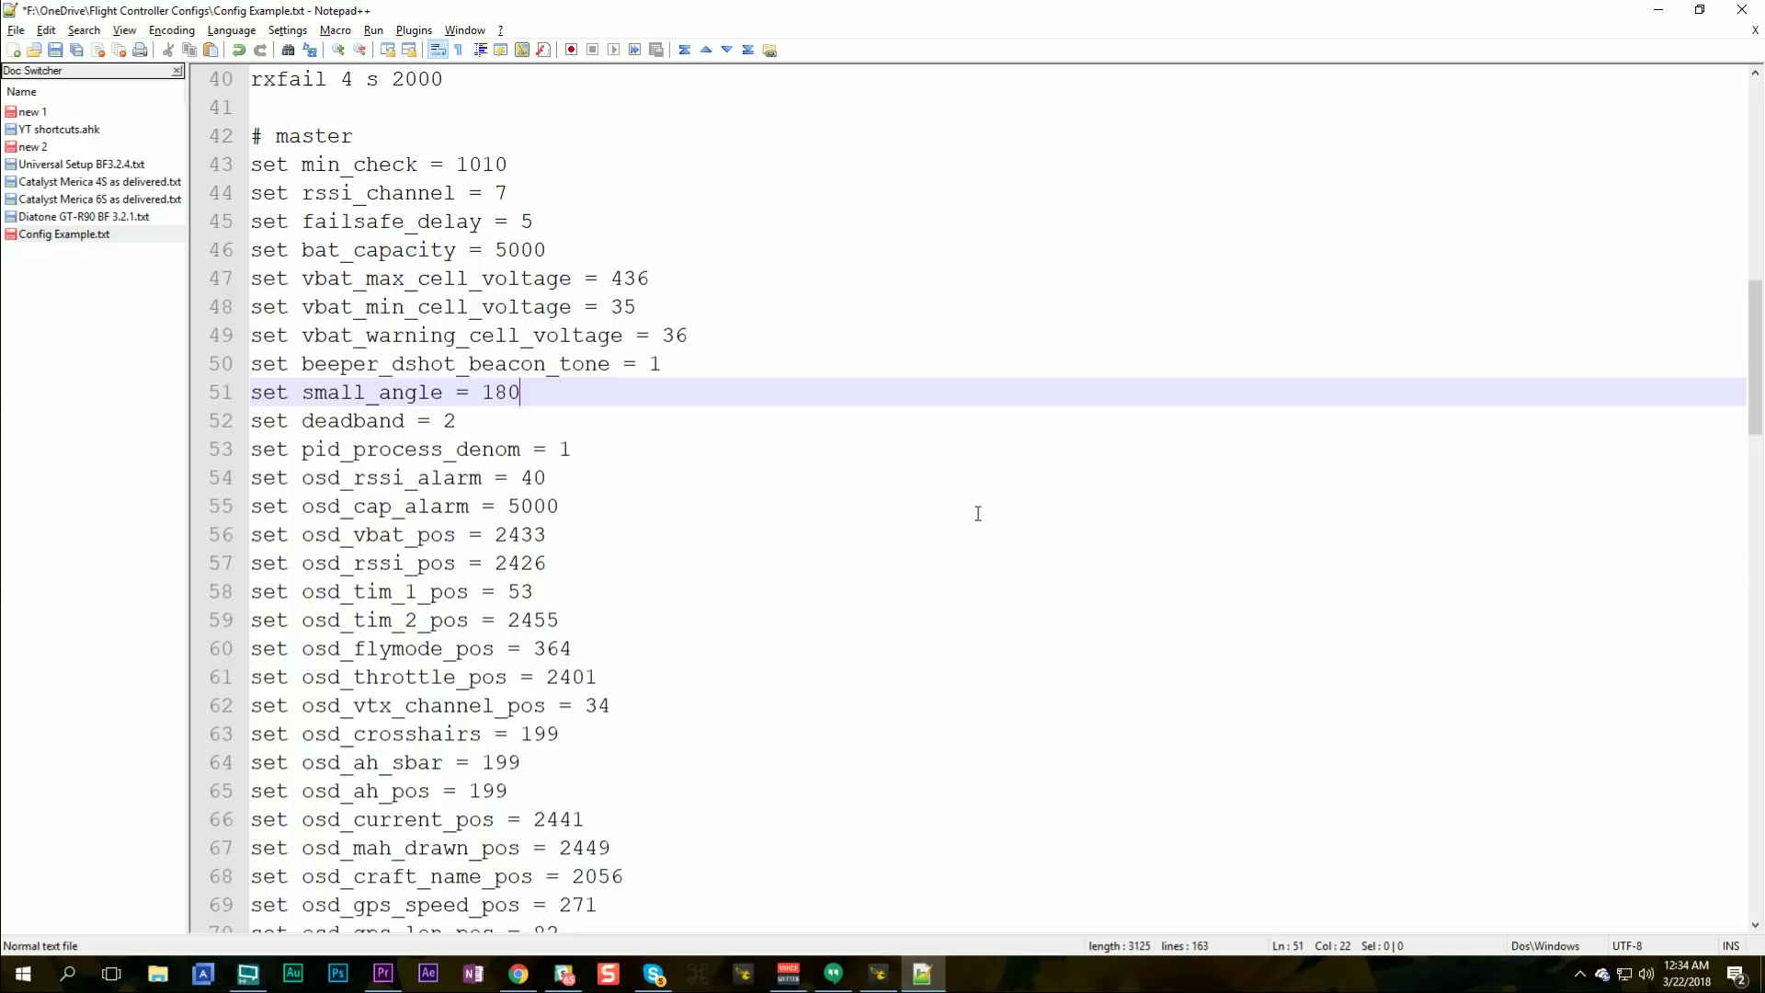
pyautogui.press('Down')
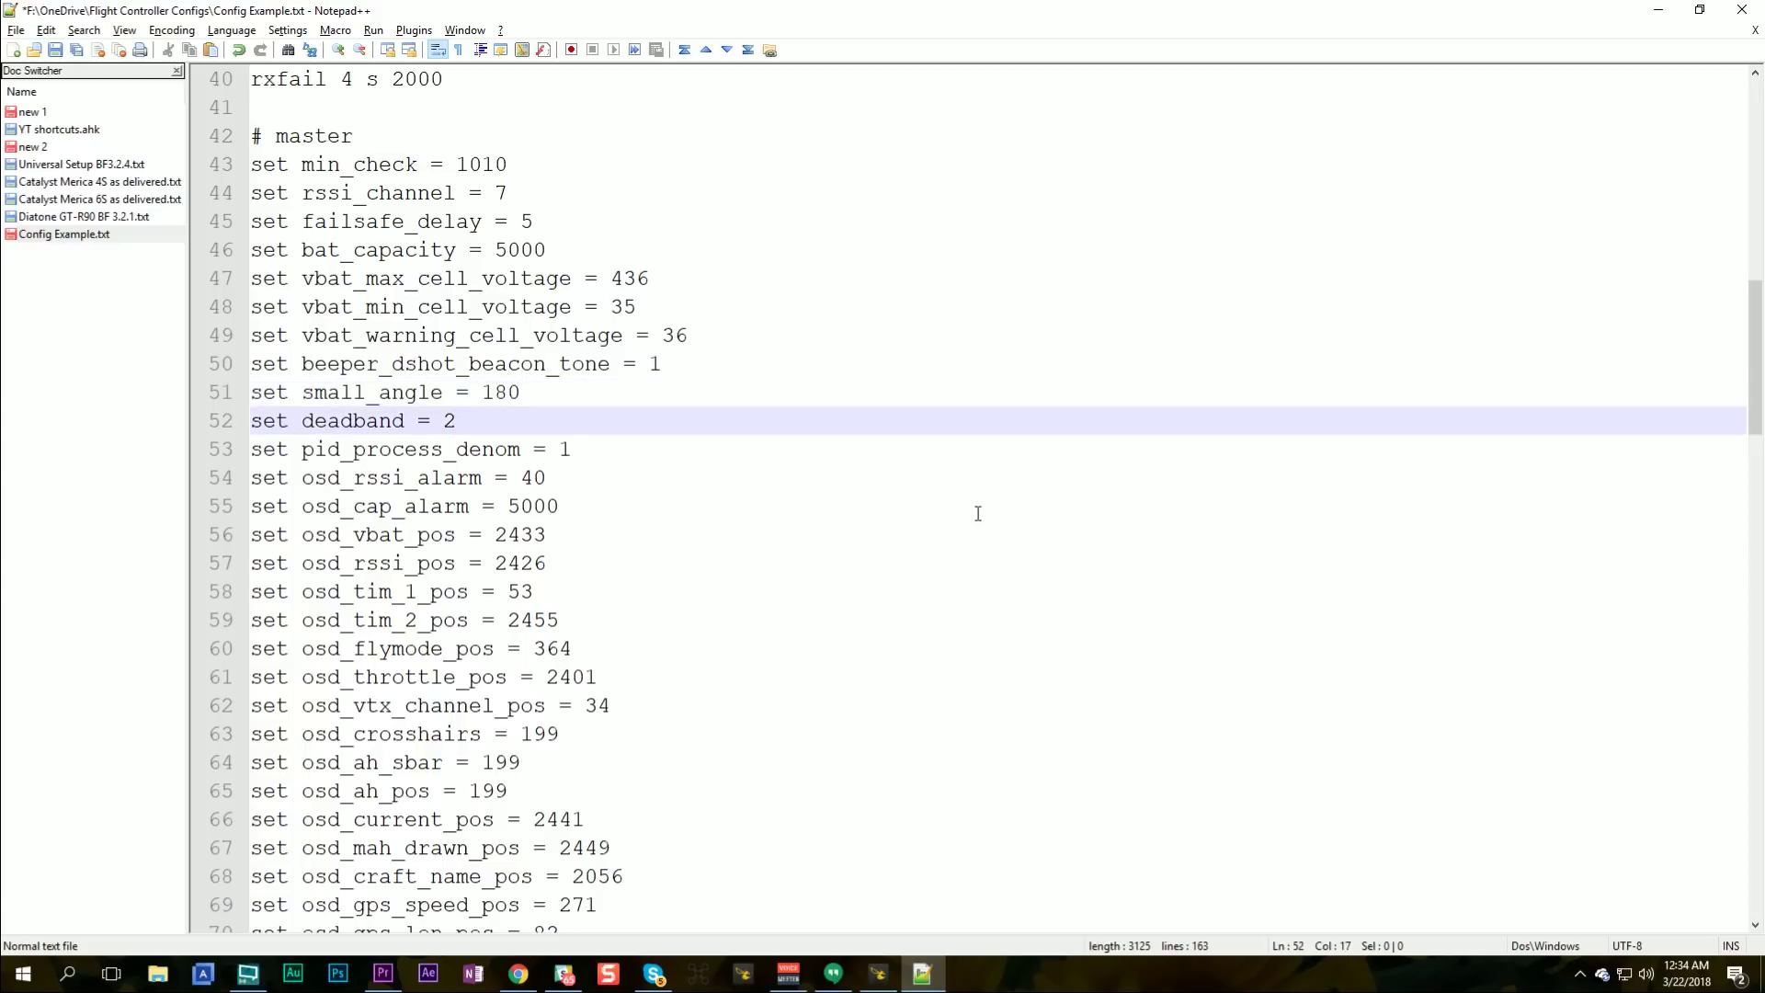
pyautogui.press('Up')
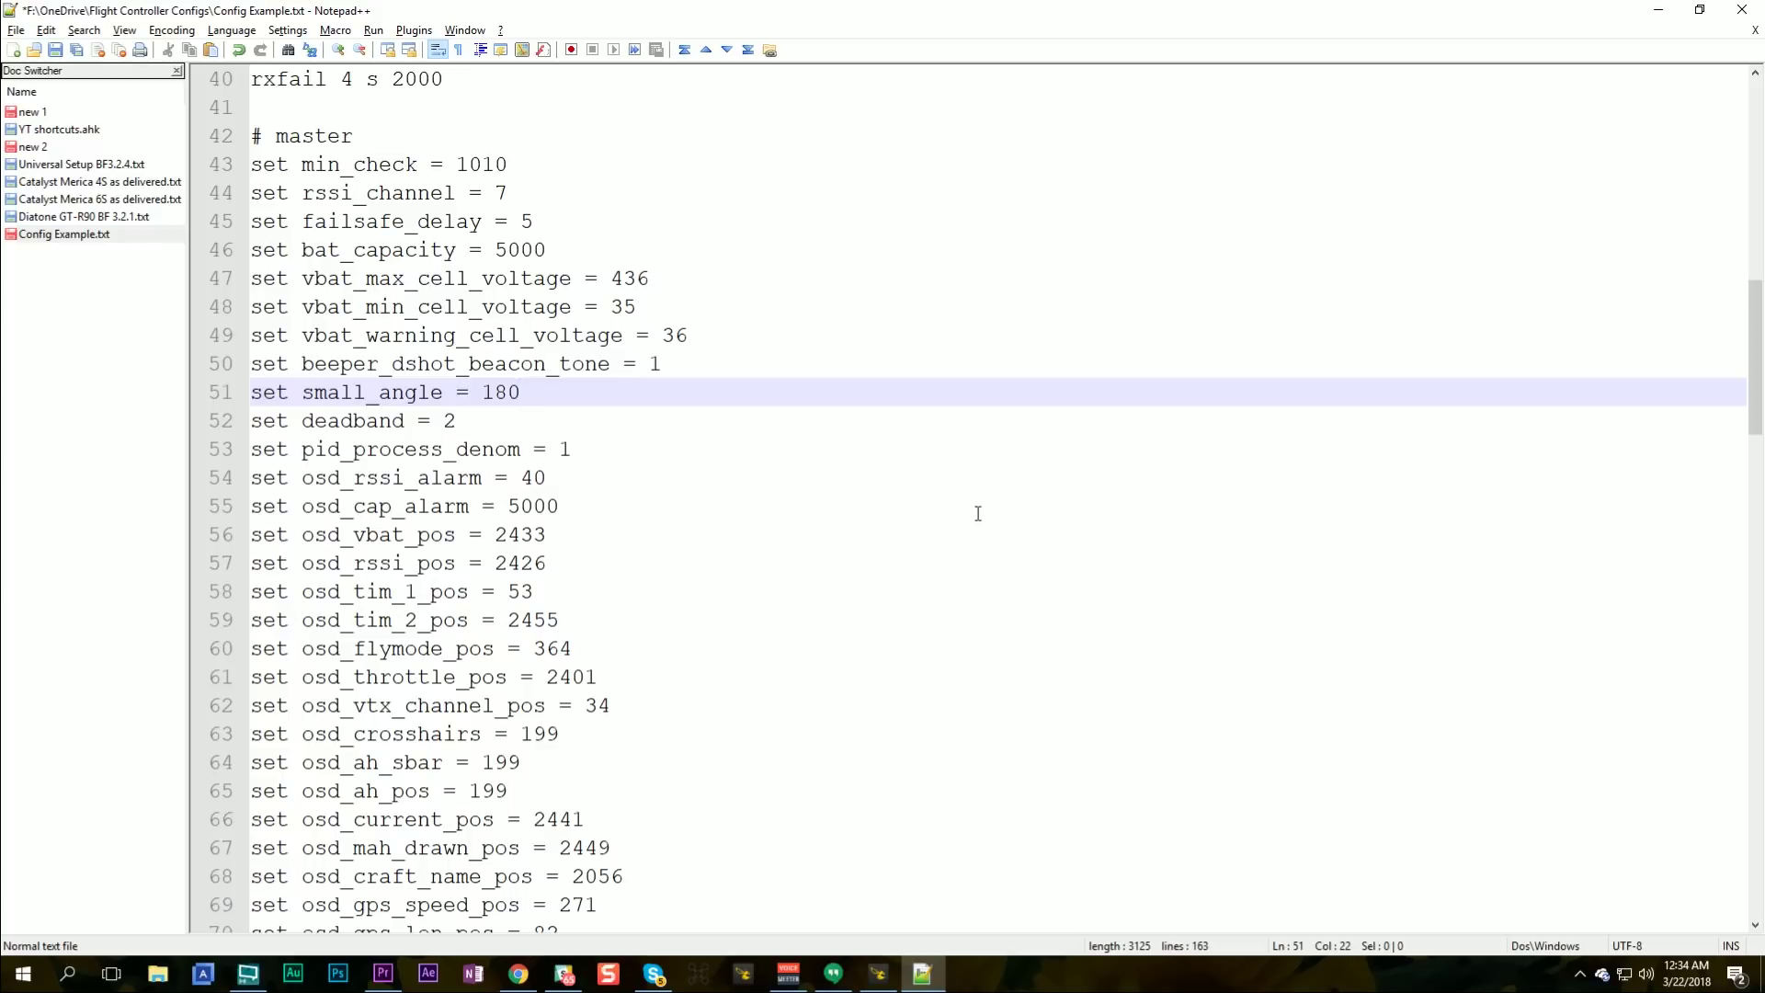
# Step: Delete the pid_process_denom setting below the deadband line and add an extra blank line before the OSD settings
pyautogui.press('Down')
pyautogui.press('Down')
pyautogui.press('Home')
pyautogui.hotkey('shift', 'End')
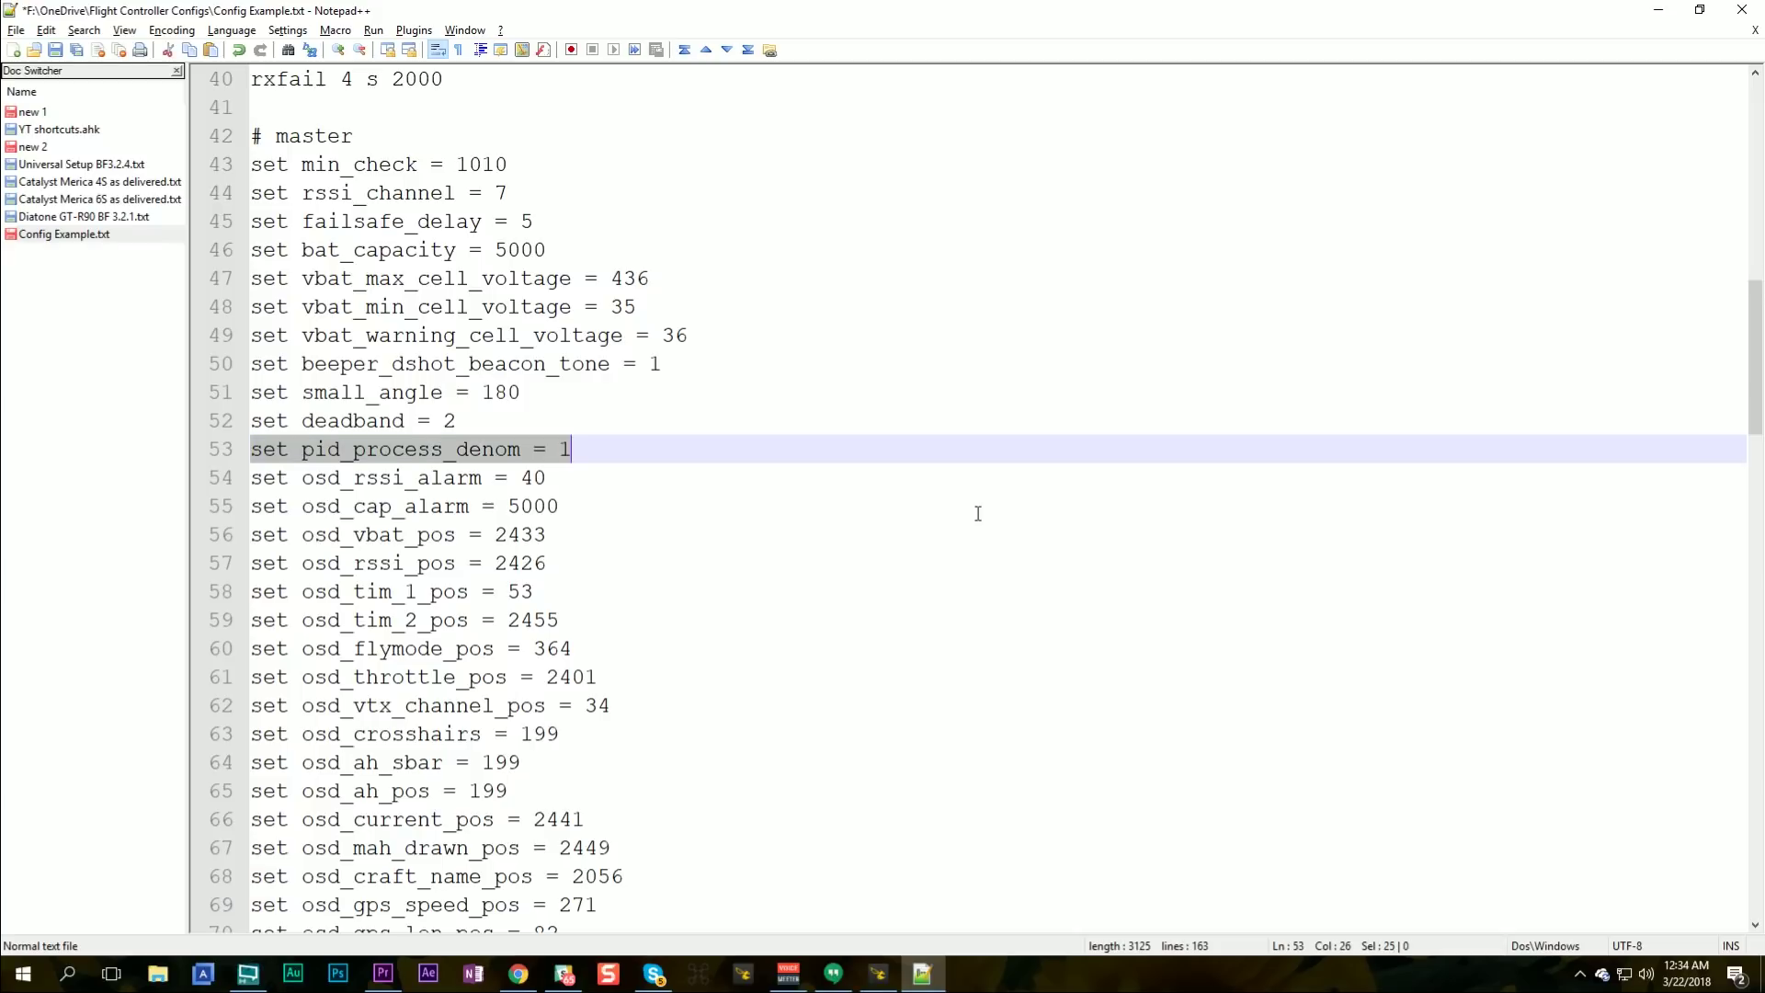
pyautogui.press('Delete')
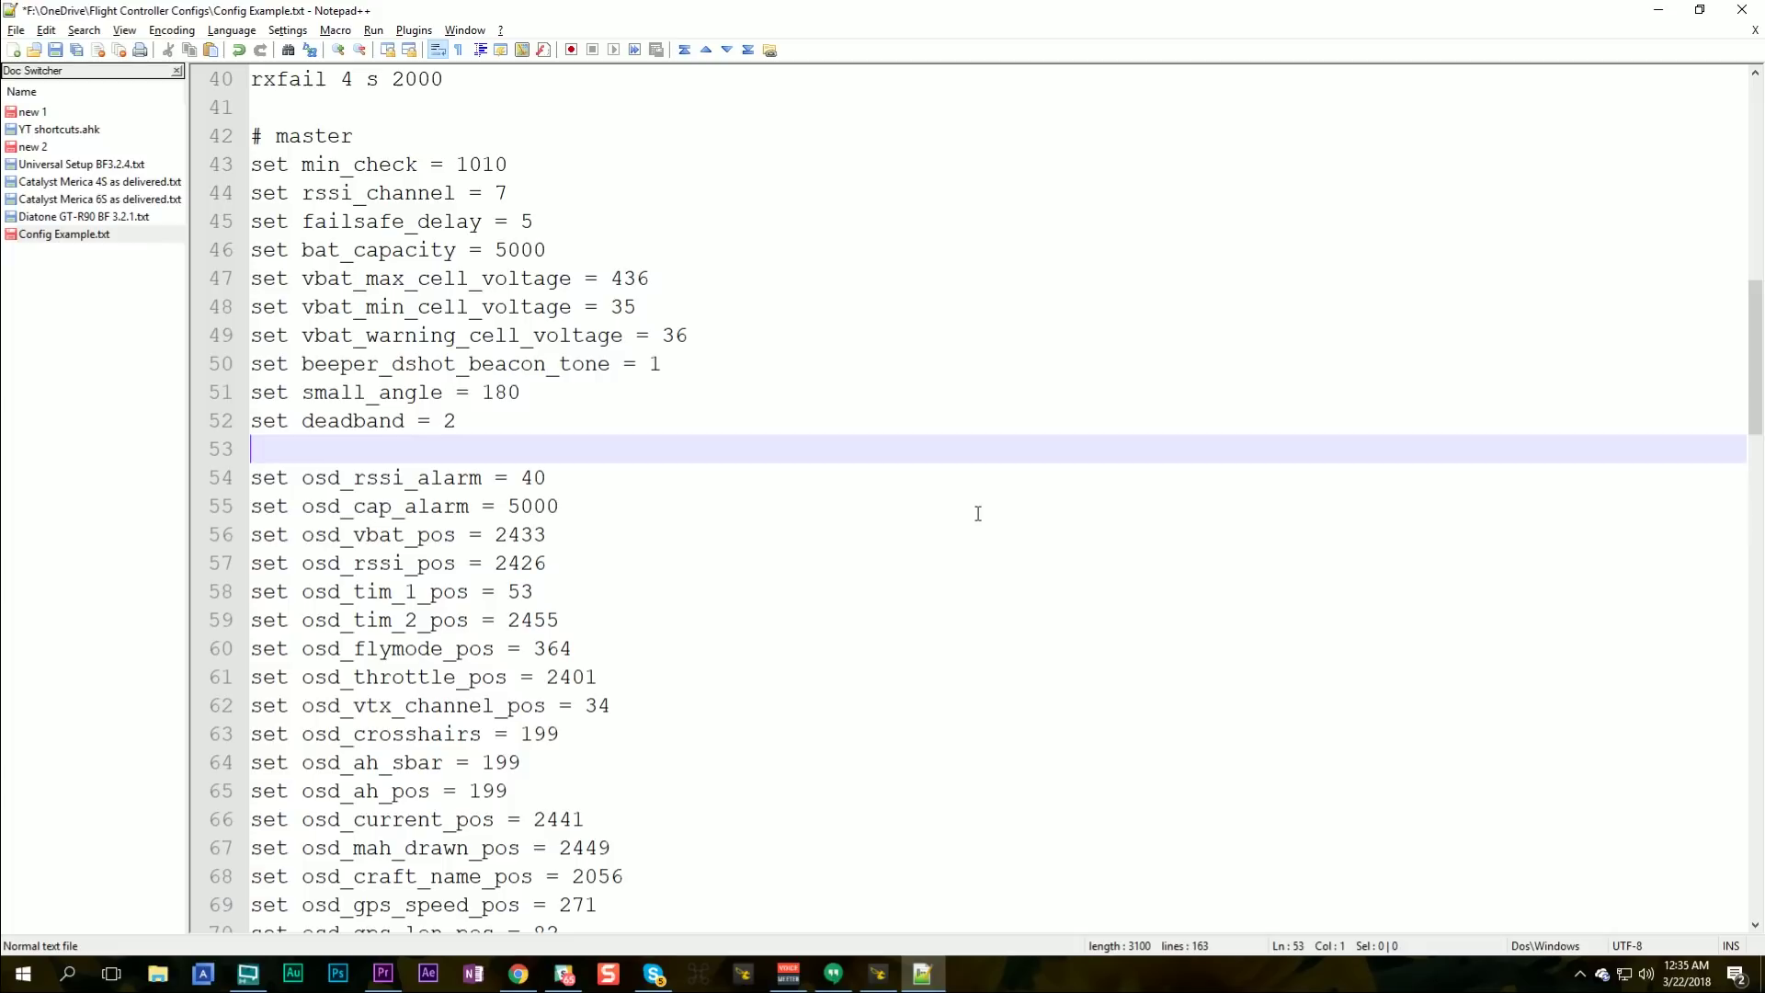
pyautogui.press('Return')
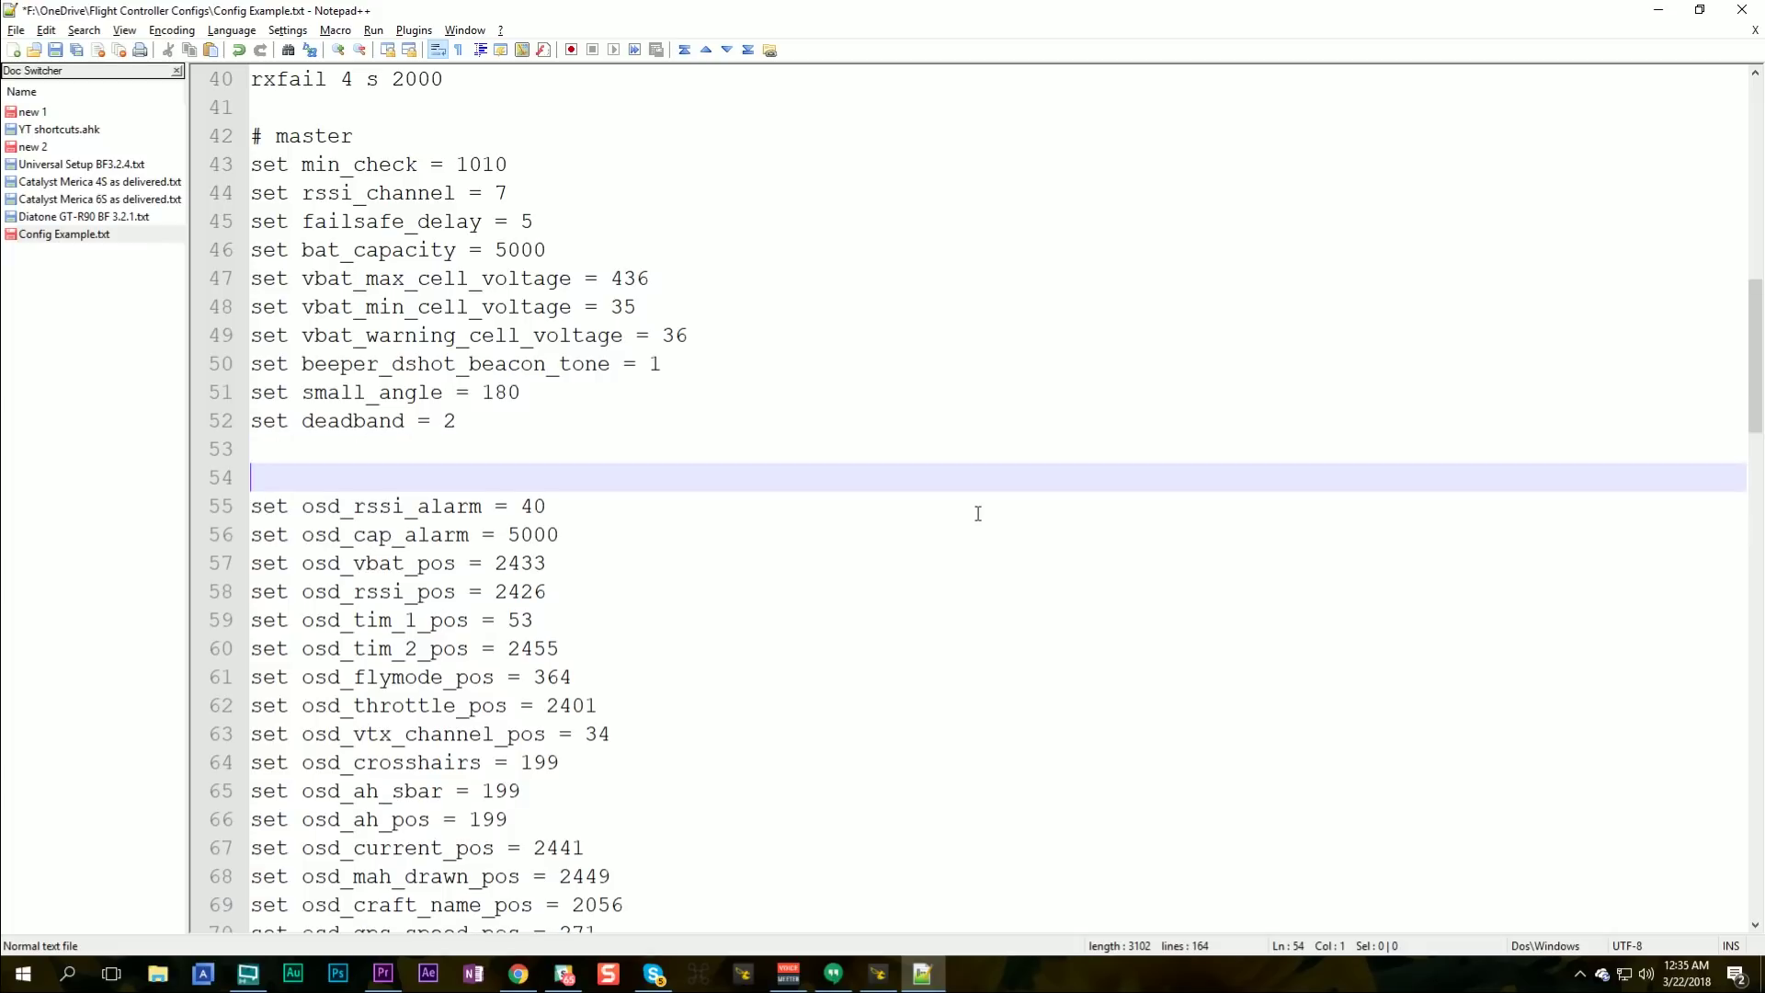
# Step: Add the comment heading "#osd" on the blank line above the OSD settings and look through the OSD lines
pyautogui.write('#osd')
pyautogui.scroll(-3, 296, 520)
pyautogui.scroll(-5, 296, 521)
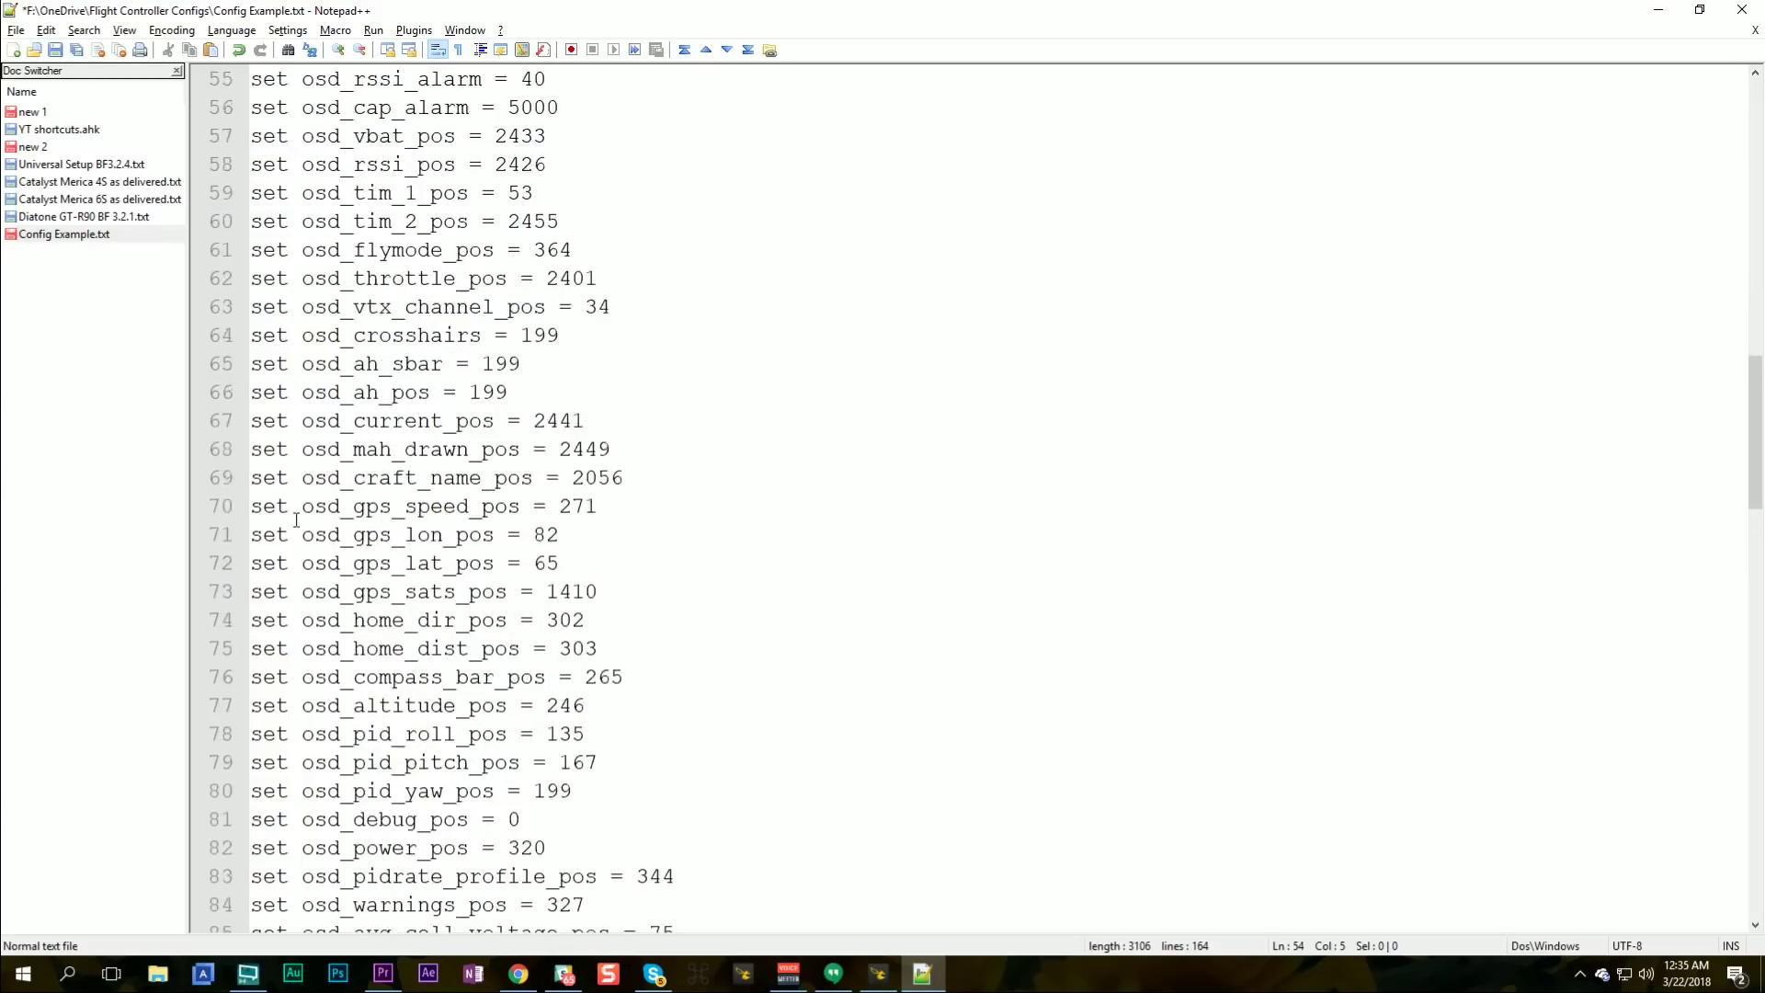
pyautogui.scroll(-5, 481, 450)
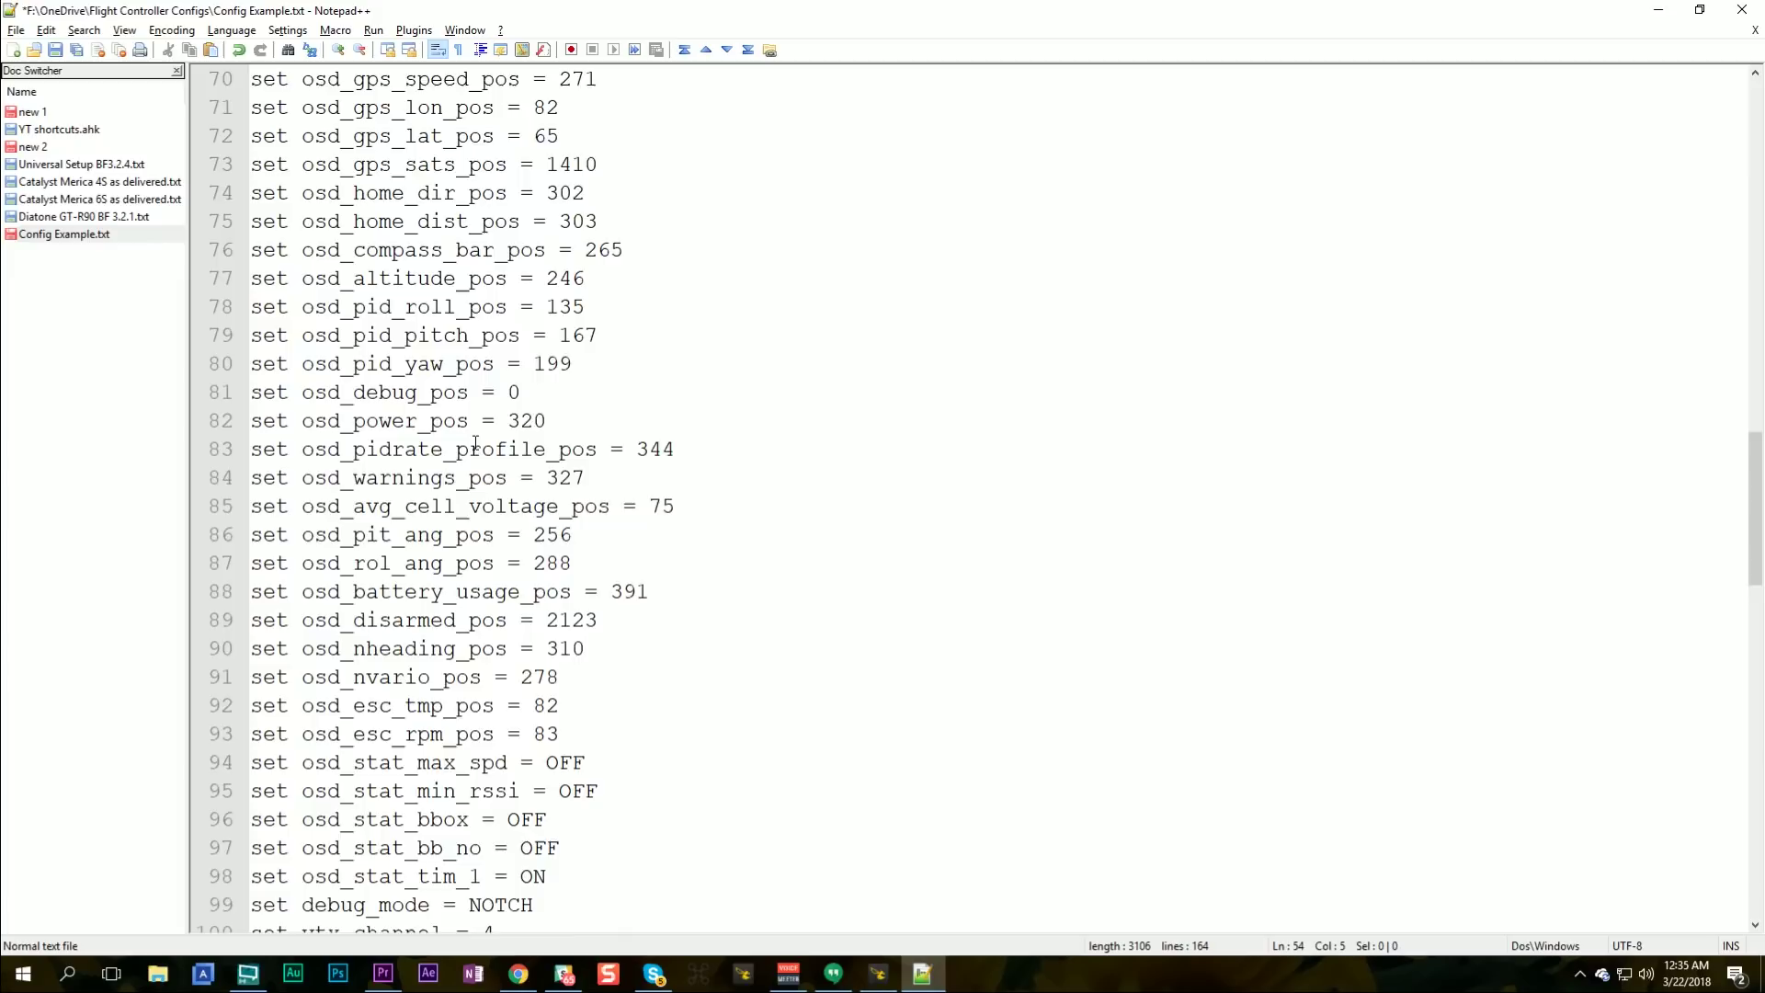
pyautogui.scroll(11, 361, 420)
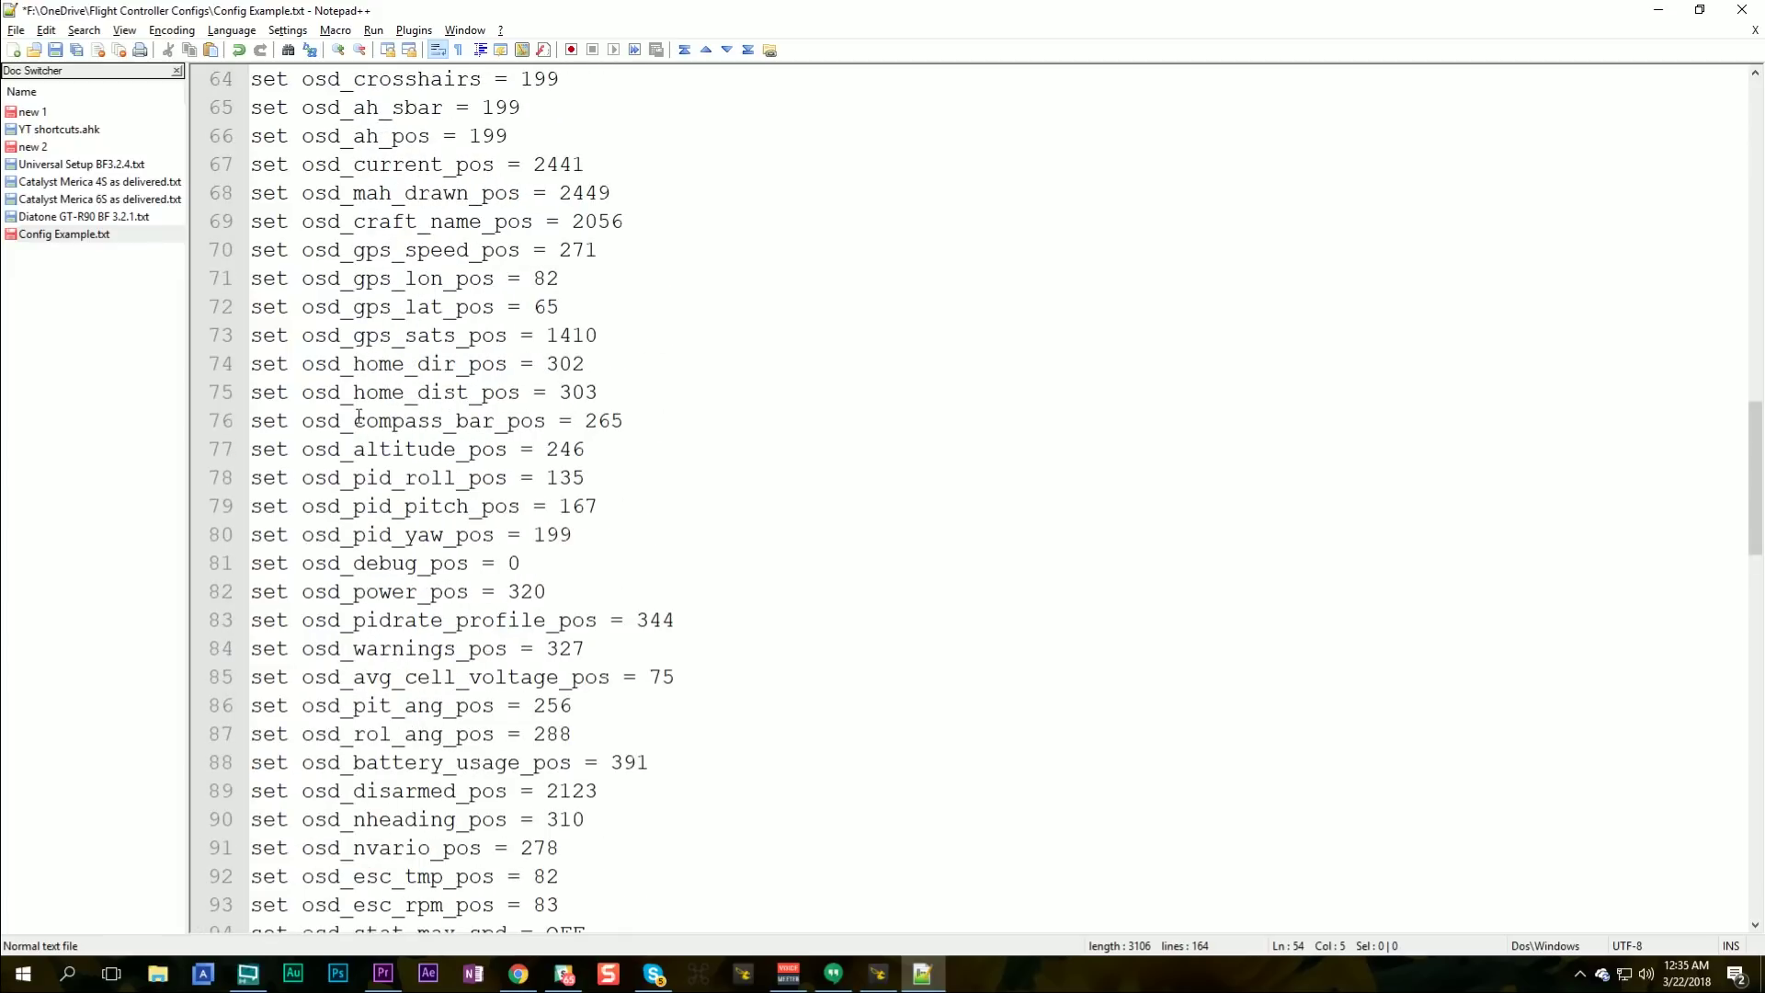
pyautogui.scroll(-12, 277, 332)
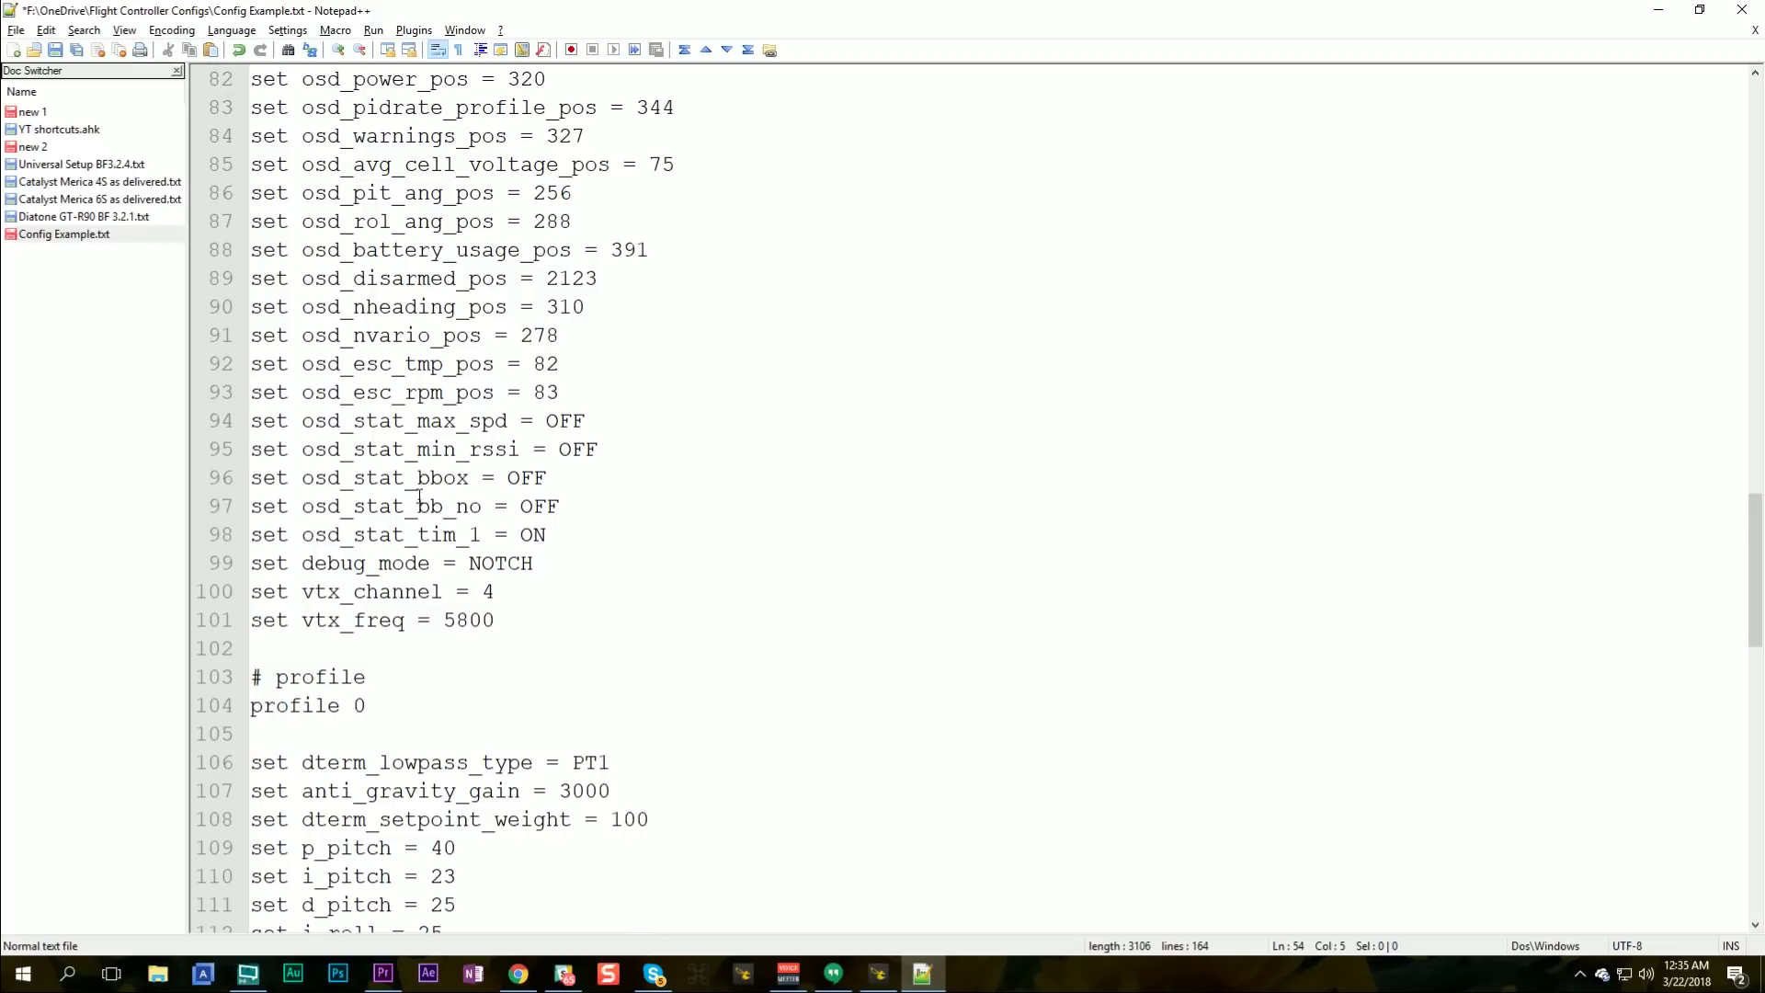
# Step: Delete the debug_mode, vtx_channel and vtx_freq lines after the OSD settings, keeping one blank line before the profile section
pyautogui.click(254, 562)
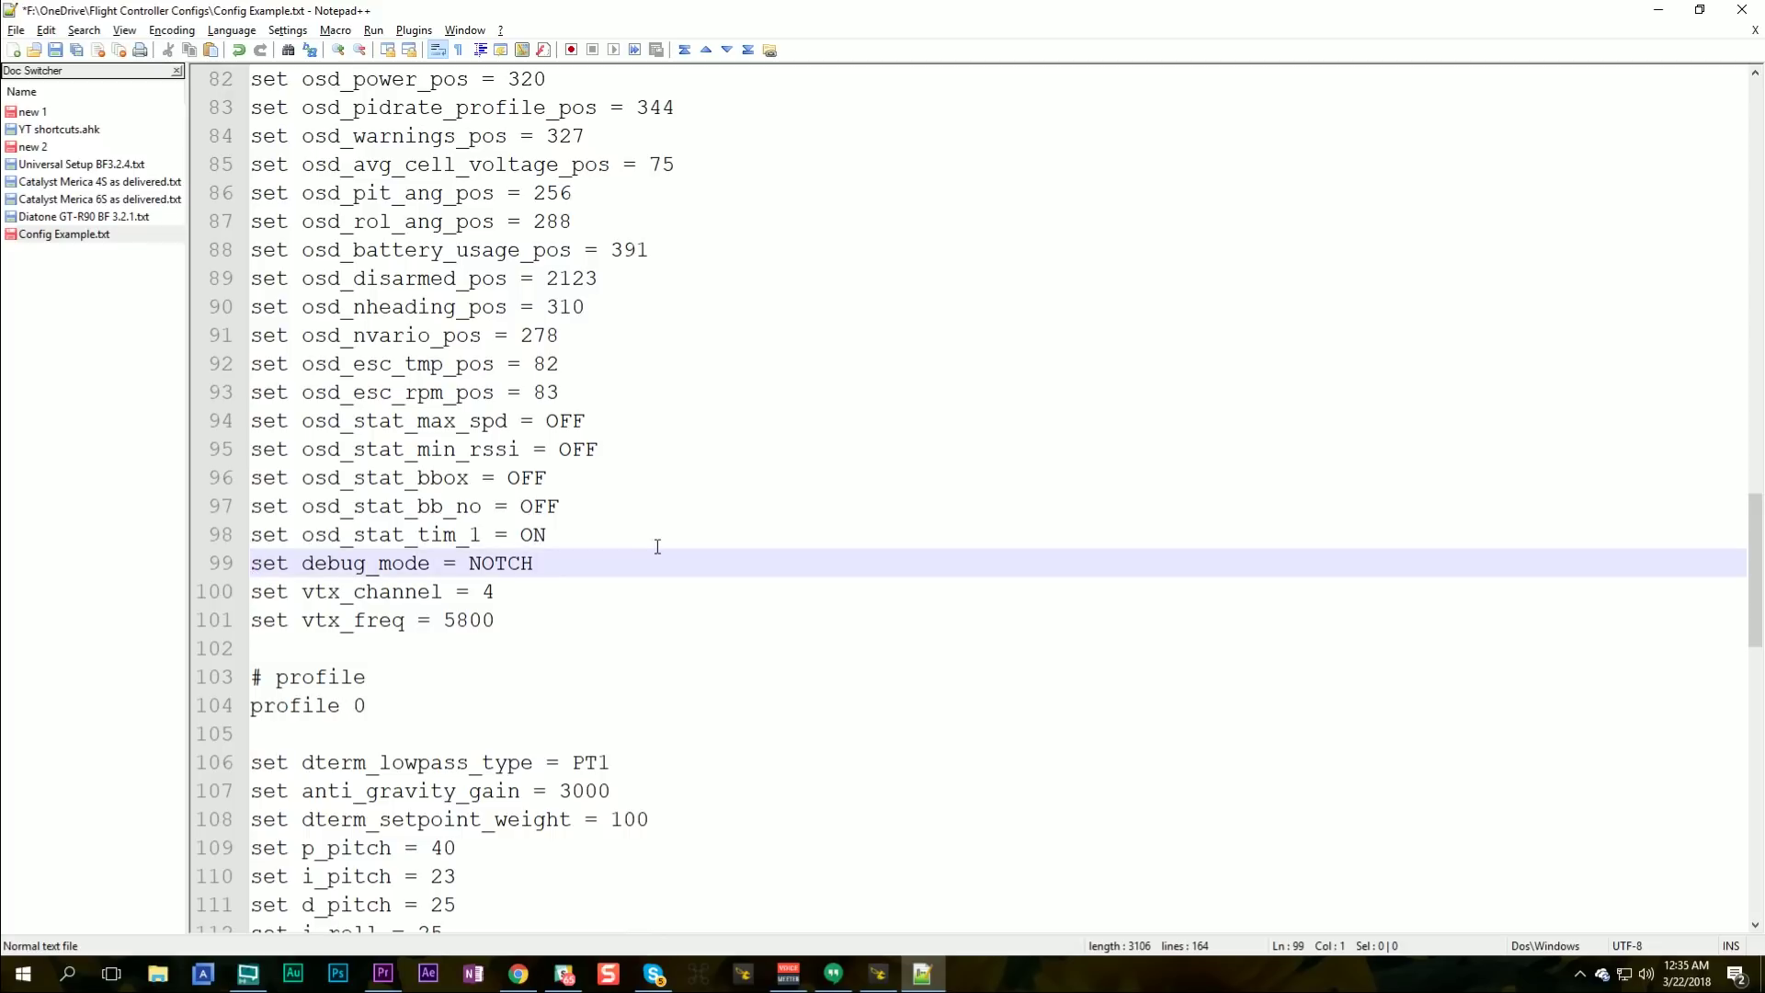
pyautogui.press('Return')
pyautogui.hotkey('shift', 'End')
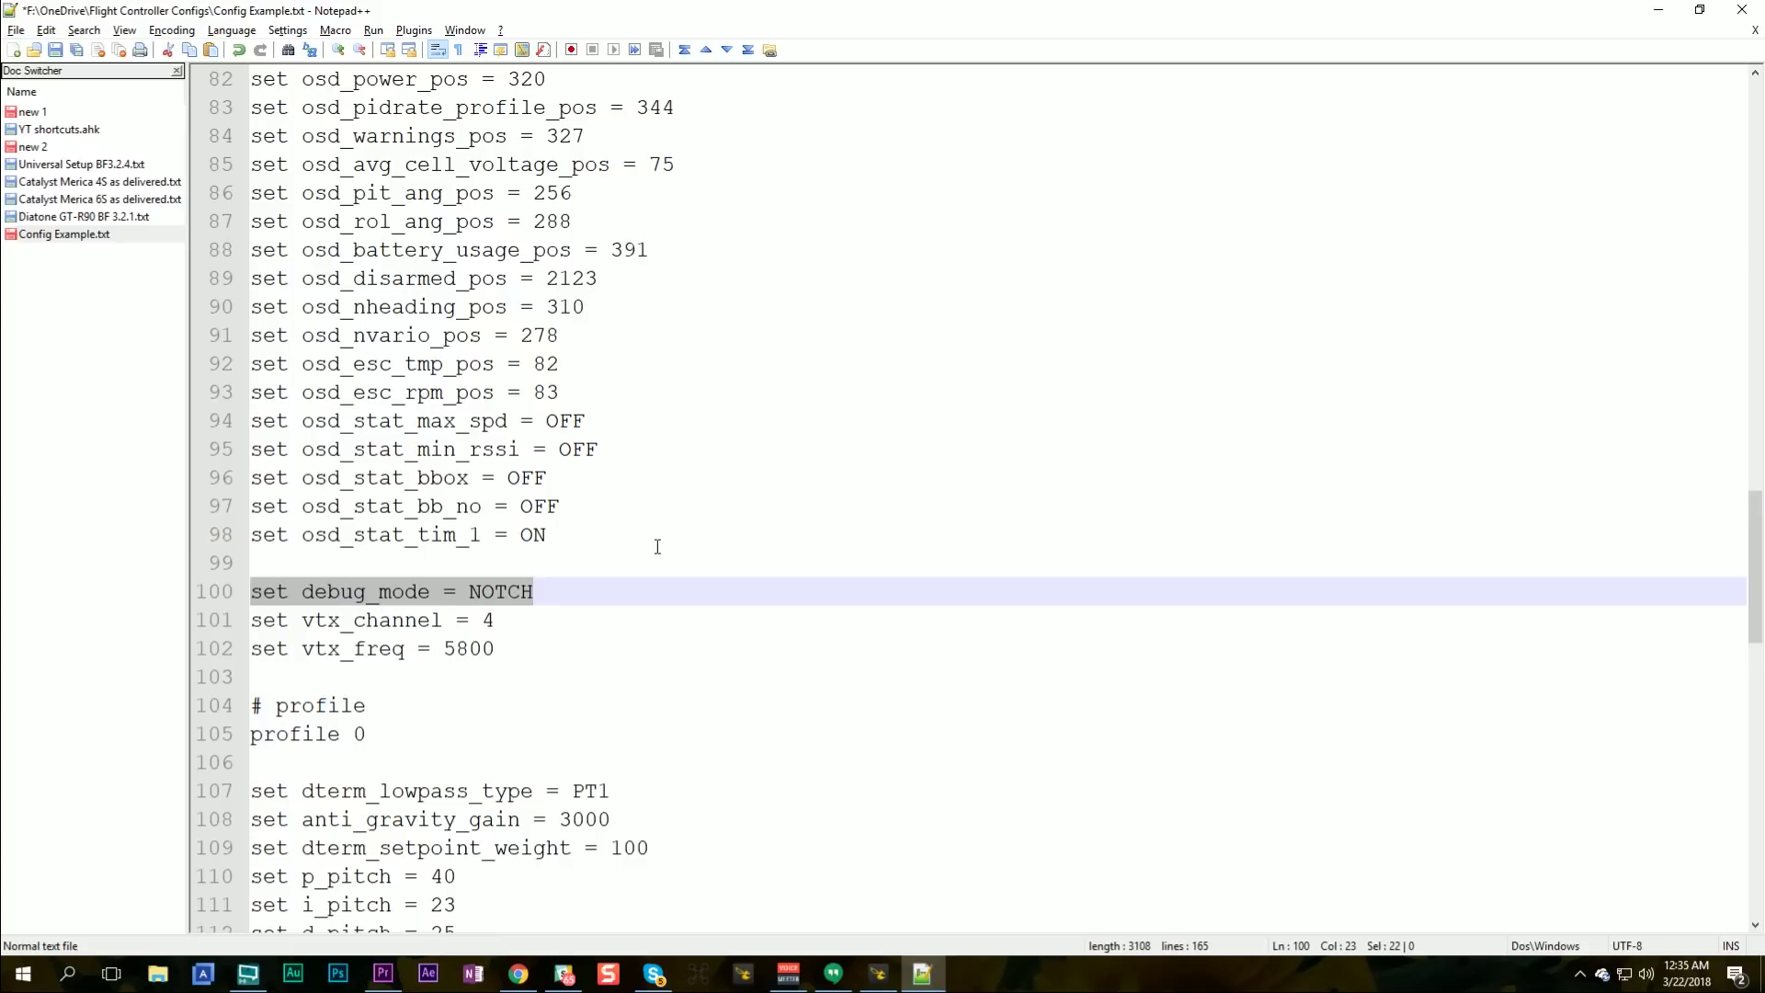
pyautogui.hotkey('shift', 'Down')
pyautogui.hotkey('shift', 'Down')
pyautogui.press('Delete')
pyautogui.press('Delete')
pyautogui.press('Delete')
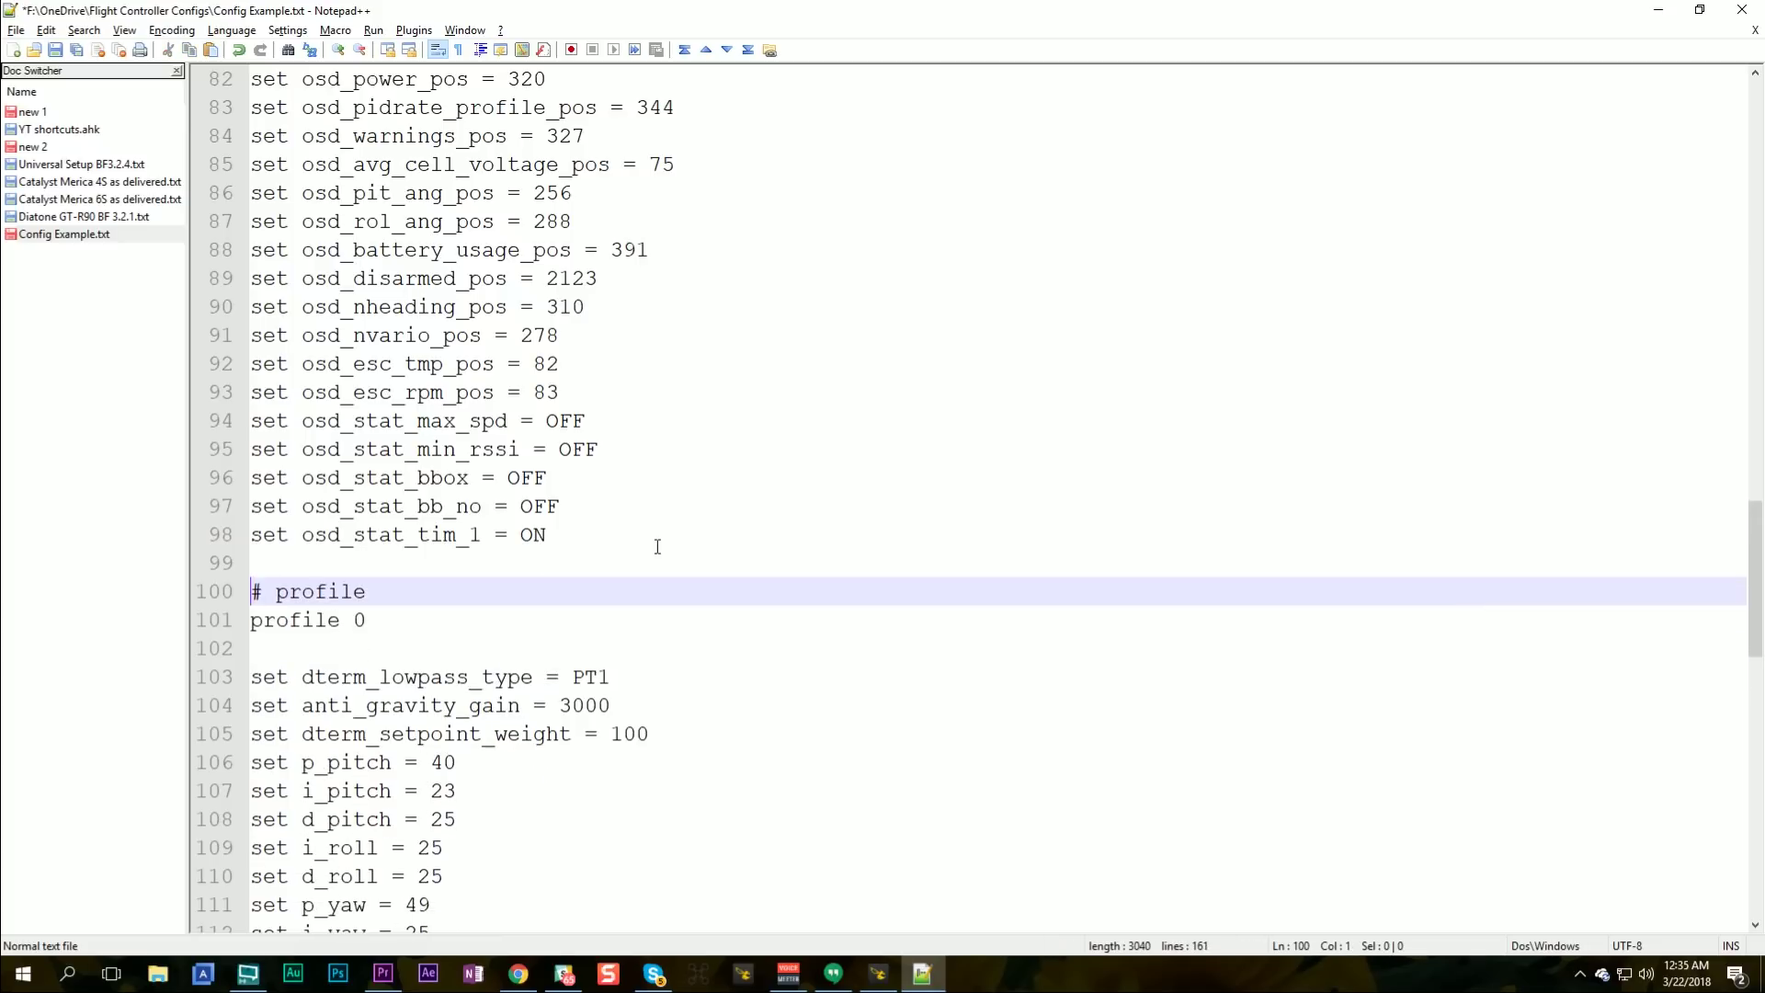
# Step: Go through the dterm_lowpass_type, anti_gravity_gain and dterm_setpoint_weight settings under profile 0
pyautogui.scroll(-2, 690, 509)
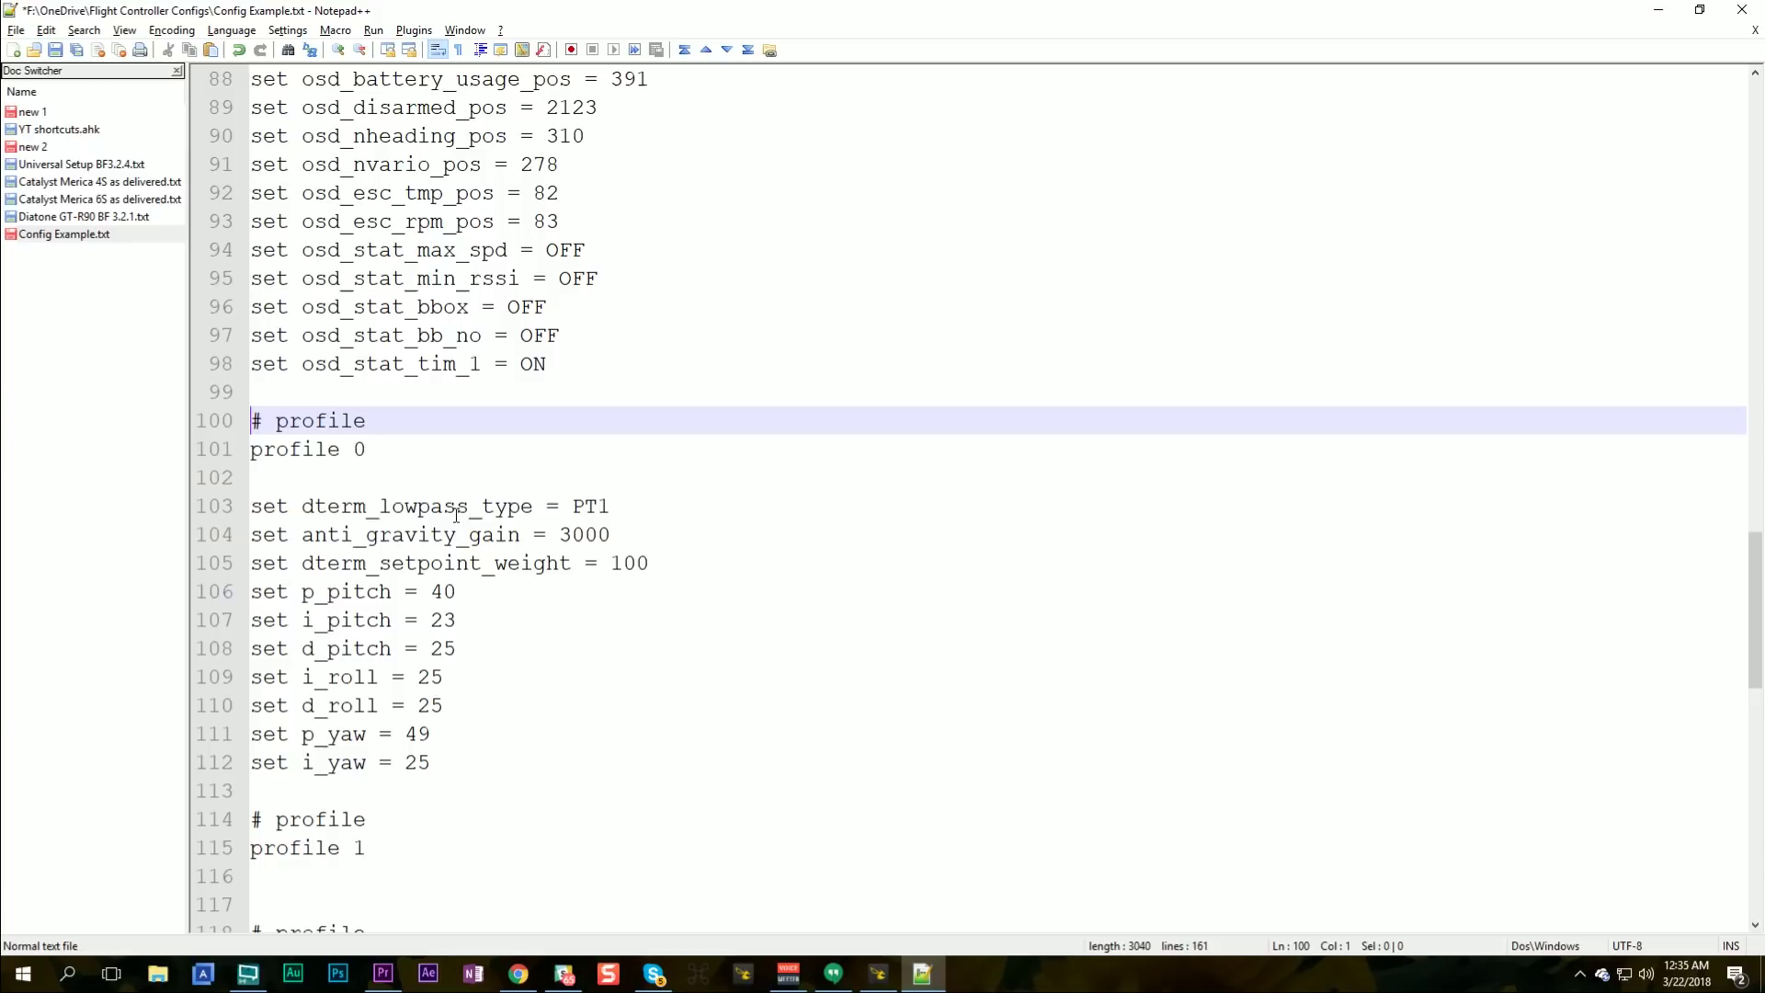
pyautogui.click(357, 503)
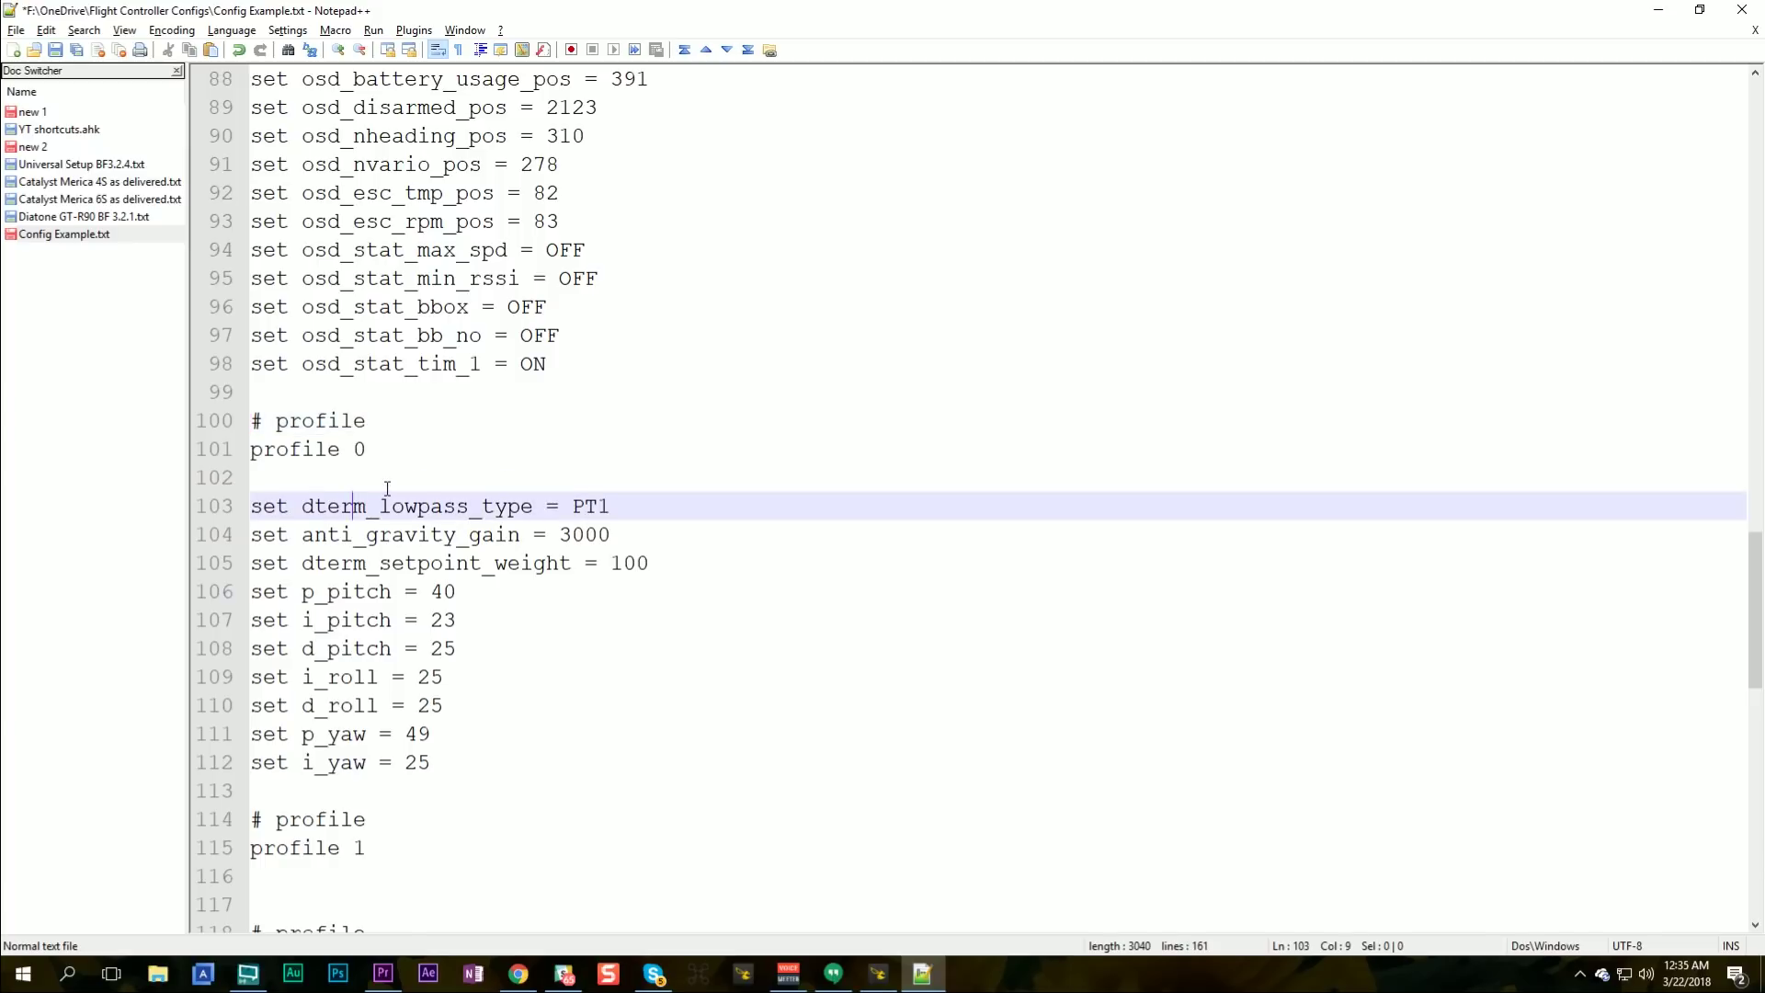
pyautogui.press('End')
pyautogui.press('Down')
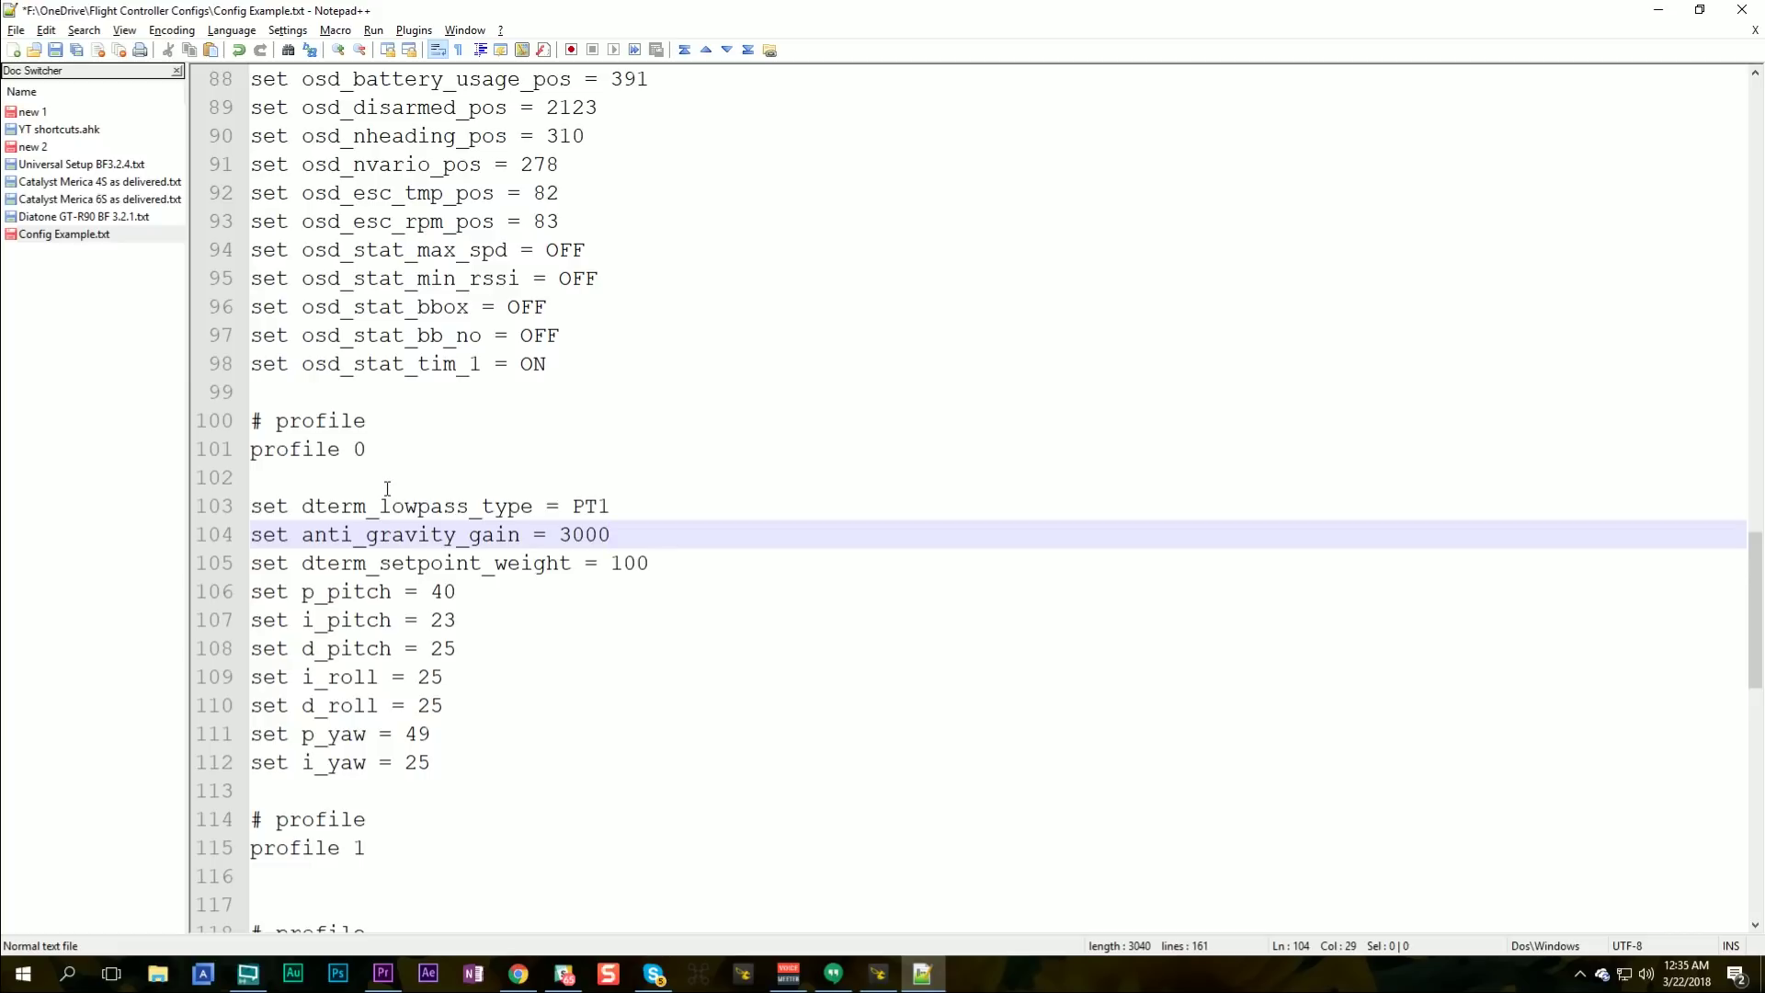
pyautogui.press('Down')
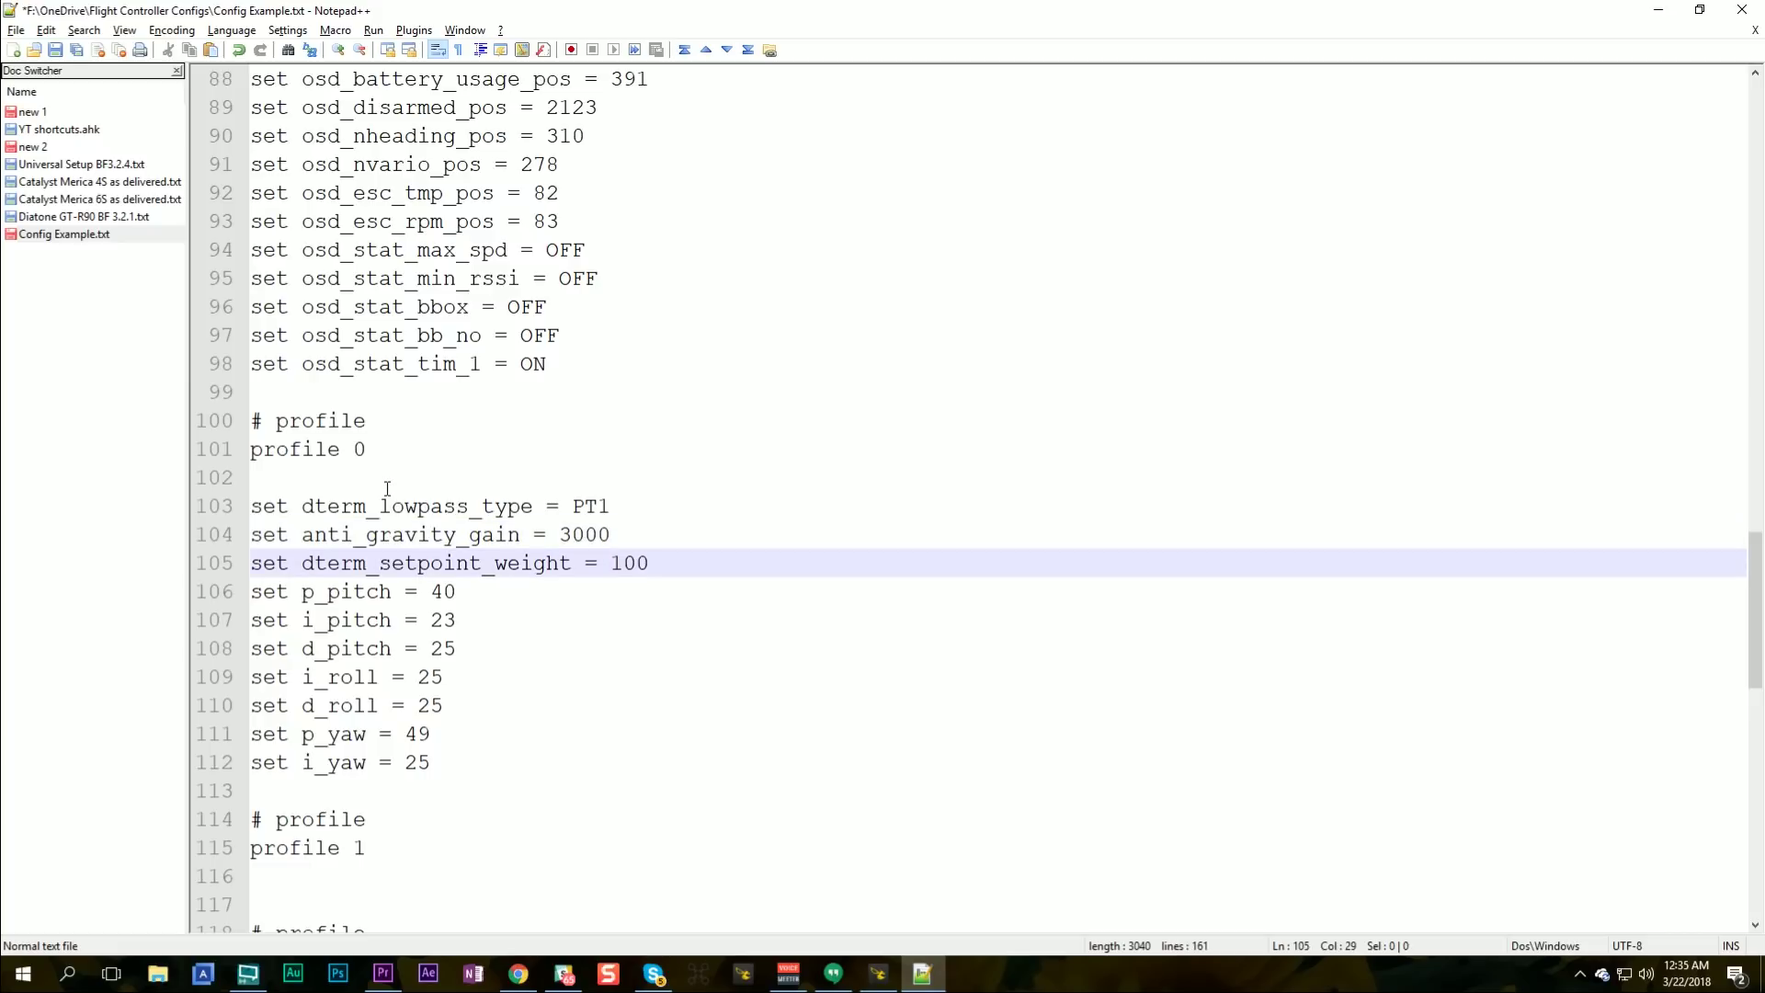
pyautogui.press('Home')
pyautogui.hotkey('shift', 'End')
pyautogui.press('Down')
# Step: Delete the pitch, roll and yaw PID lines from p_pitch through i_yaw under profile 0
pyautogui.press('Home')
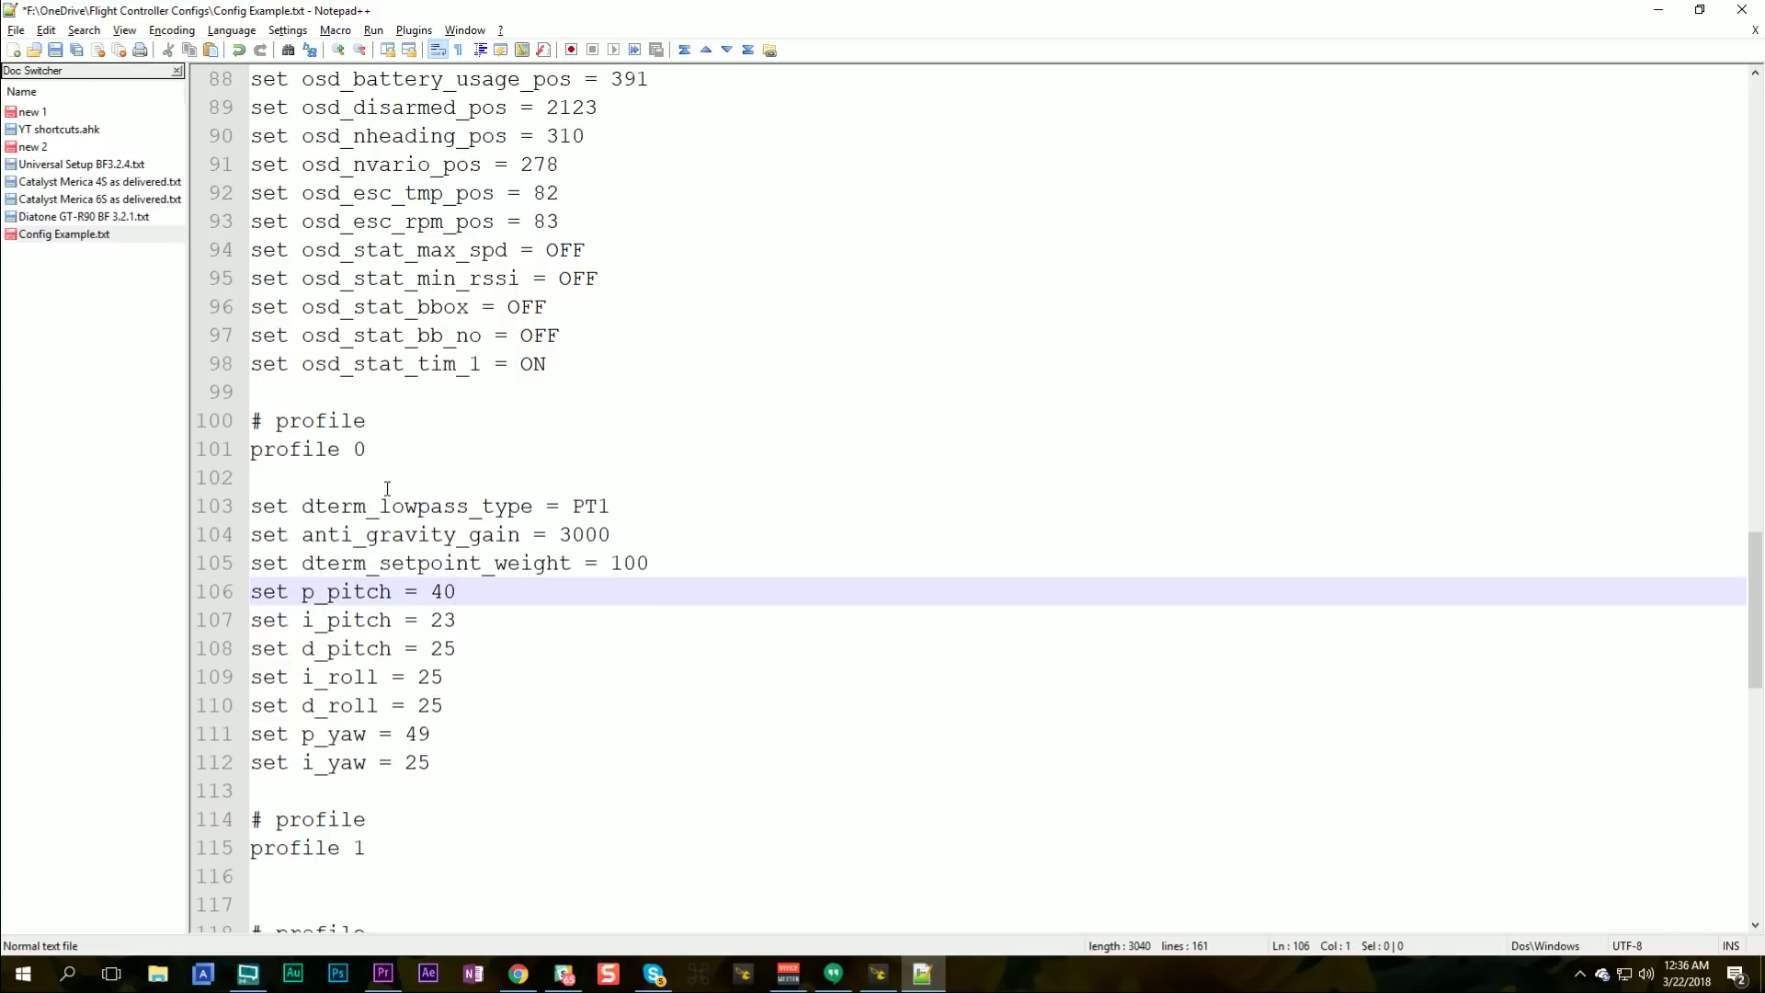
pyautogui.hotkey('shift', 'Down')
pyautogui.hotkey('shift', 'Down')
pyautogui.hotkey('shift', 'Down')
pyautogui.hotkey('shift', 'Down')
pyautogui.hotkey('shift', 'Down')
pyautogui.hotkey('shift', 'Down')
pyautogui.hotkey('shift', 'Down')
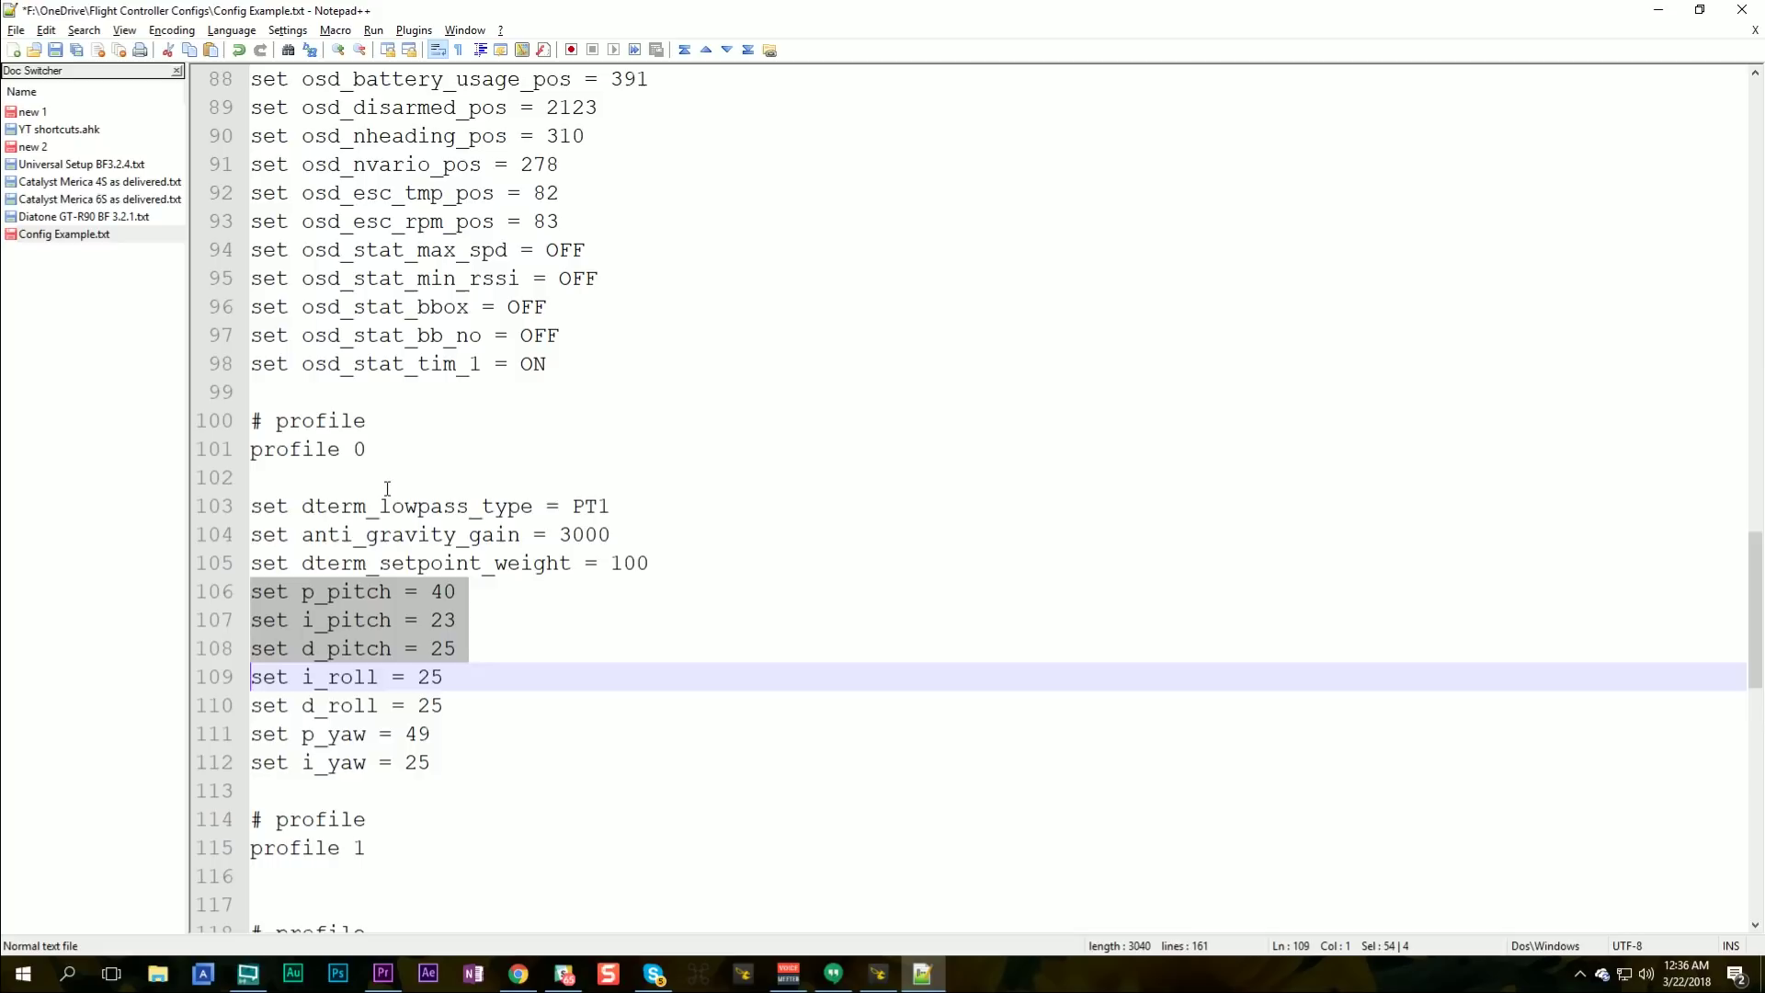
pyautogui.press('Delete')
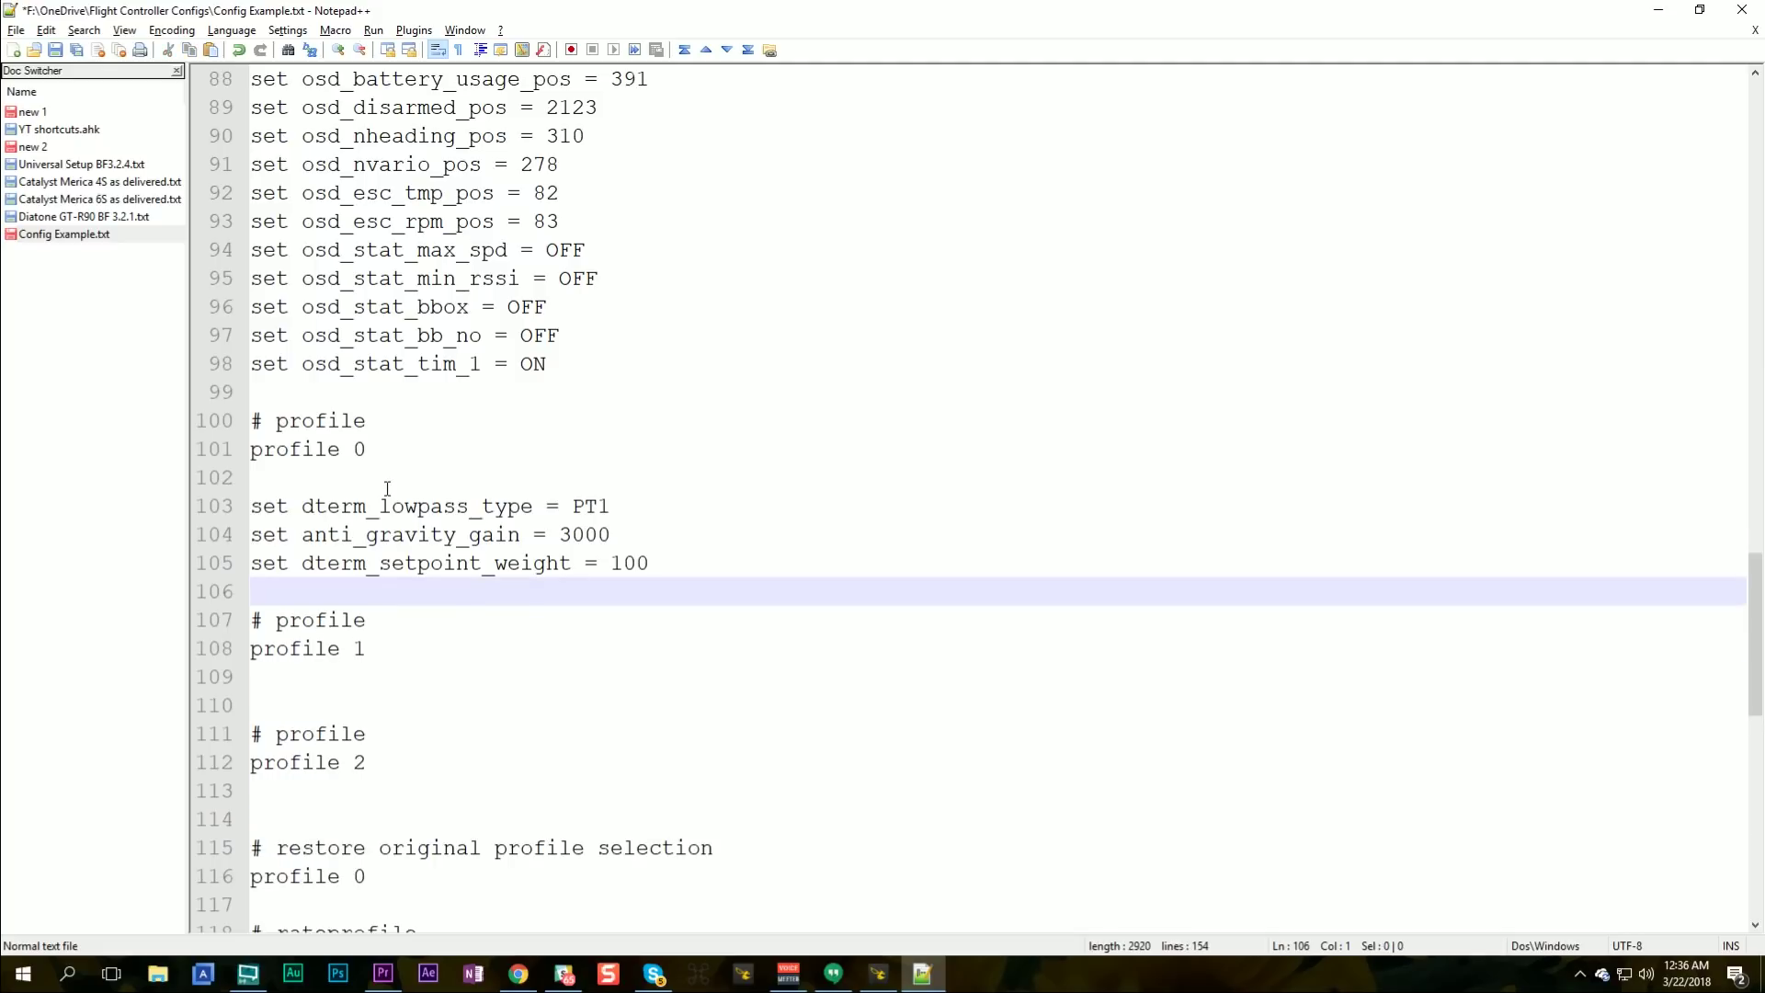
# Step: Delete the empty profile 1 and 2 sections and the profile selection restore lines, leaving one blank line before the rateprofile section
pyautogui.scroll(-3, 720, 398)
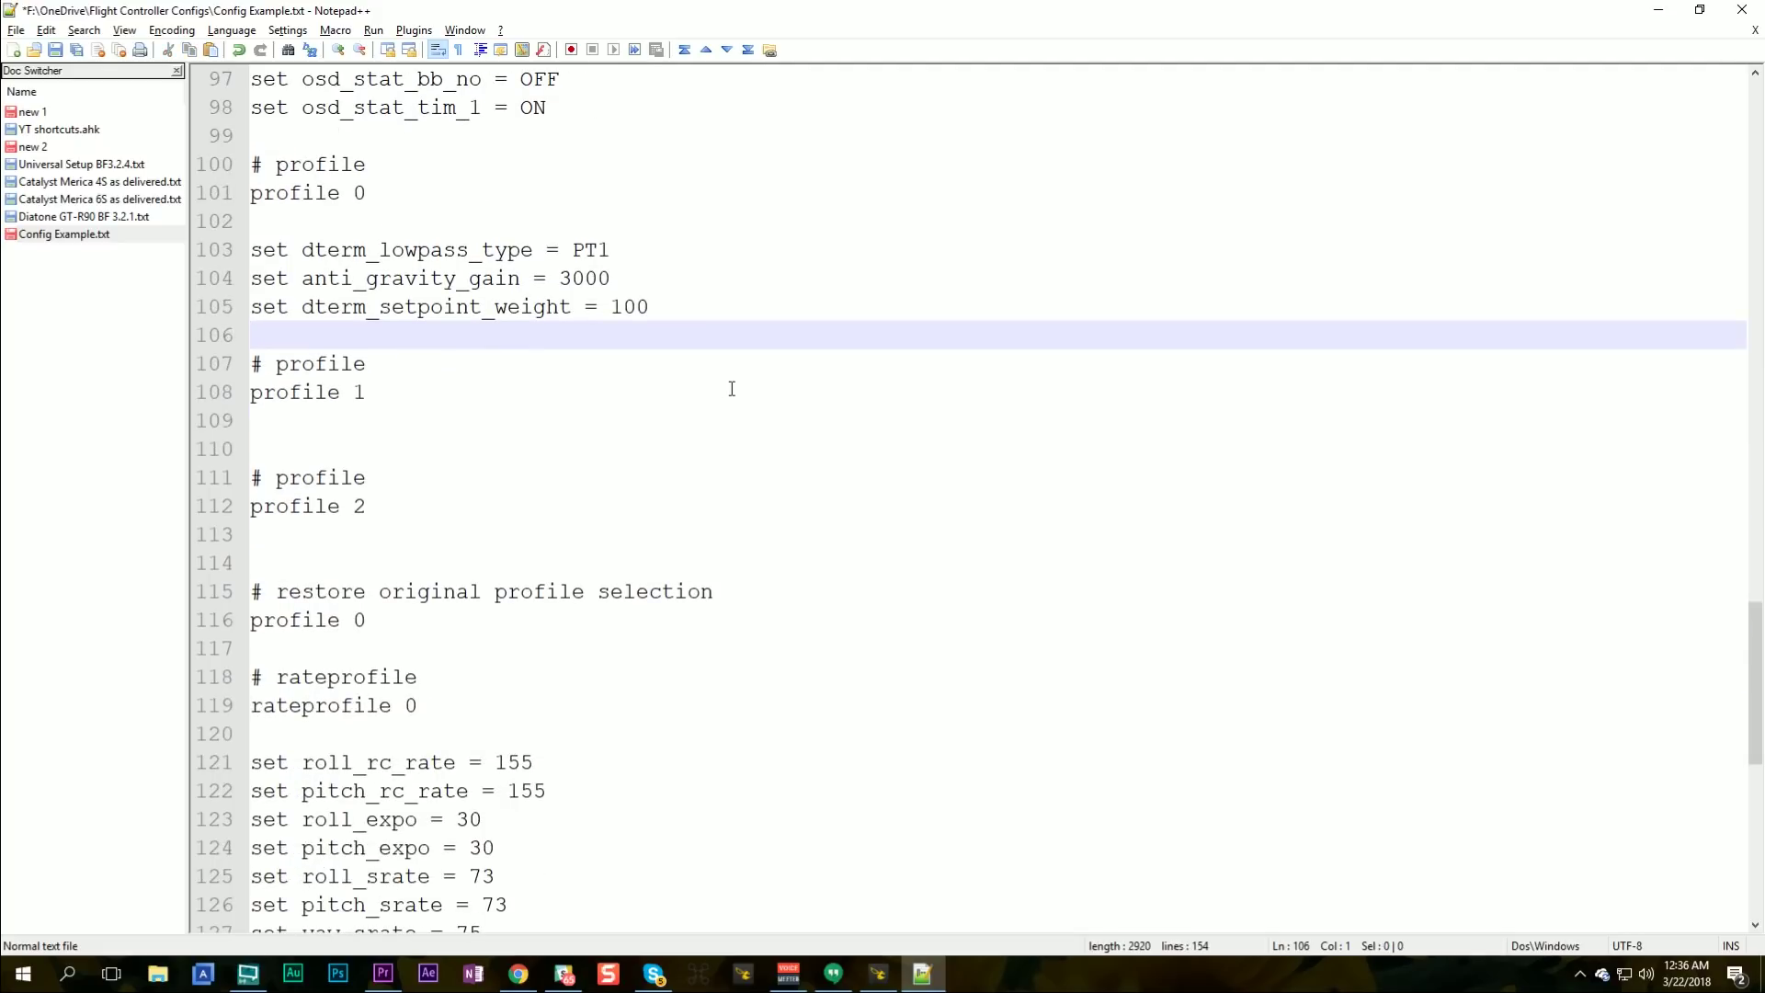
pyautogui.hotkey('shift', 'Down')
pyautogui.hotkey('shift', 'Down')
pyautogui.hotkey('shift', 'Down')
pyautogui.hotkey('shift', 'Down')
pyautogui.hotkey('shift', 'Down')
pyautogui.hotkey('shift', 'Down')
pyautogui.hotkey('shift', 'Down')
pyautogui.hotkey('shift', 'Down')
pyautogui.hotkey('shift', 'Down')
pyautogui.hotkey('shift', 'Down')
pyautogui.hotkey('shift', 'Down')
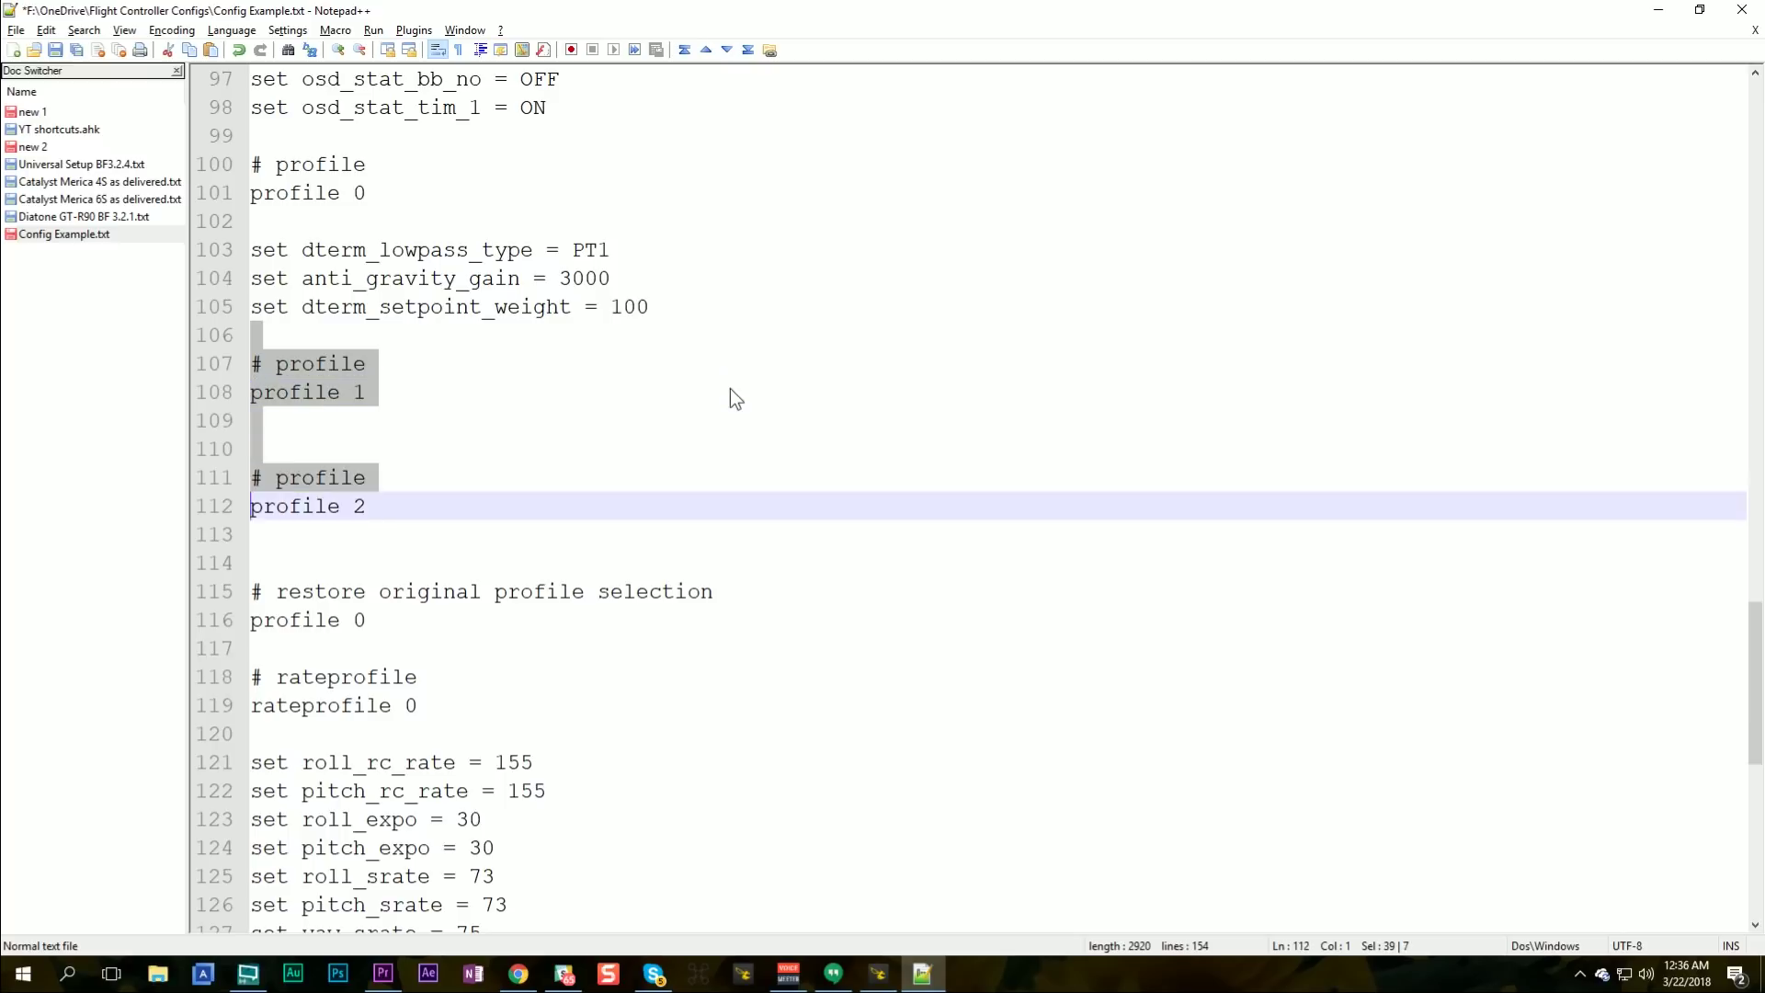
pyautogui.hotkey('shift', 'Down')
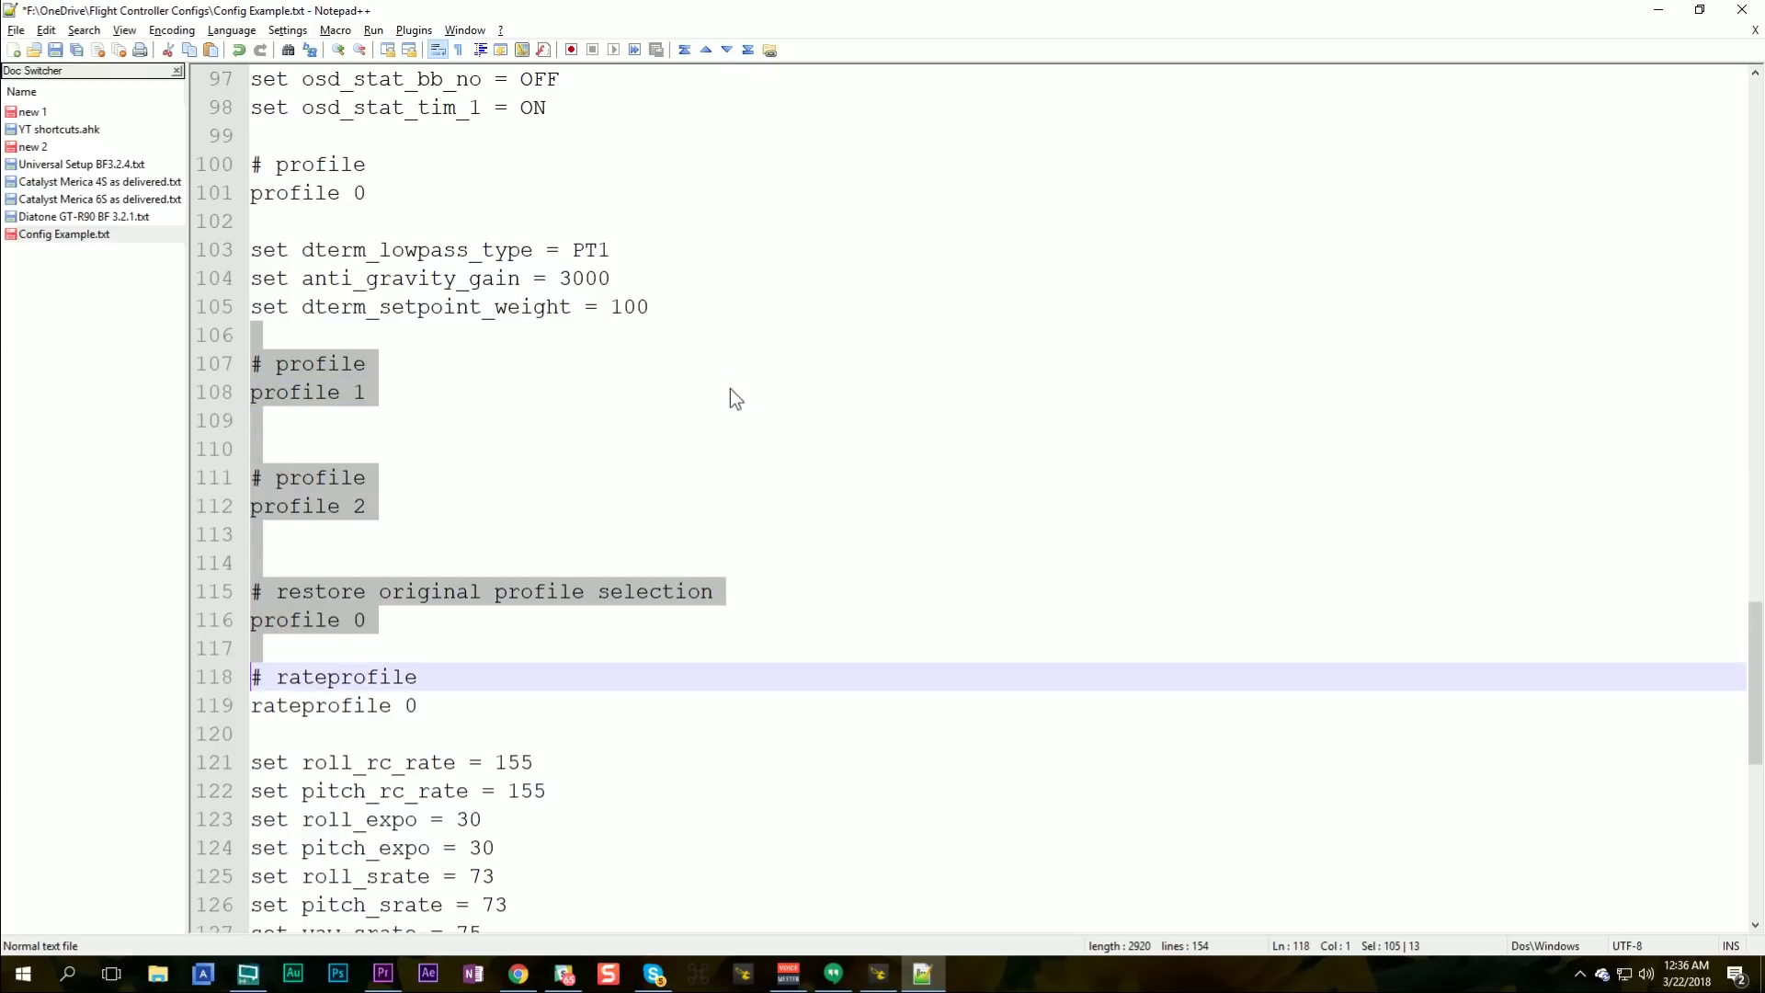
pyautogui.press('Delete')
pyautogui.press('Return')
# Step: Go through the rc_rate, expo and srate settings under rateprofile 0
pyautogui.press('Down')
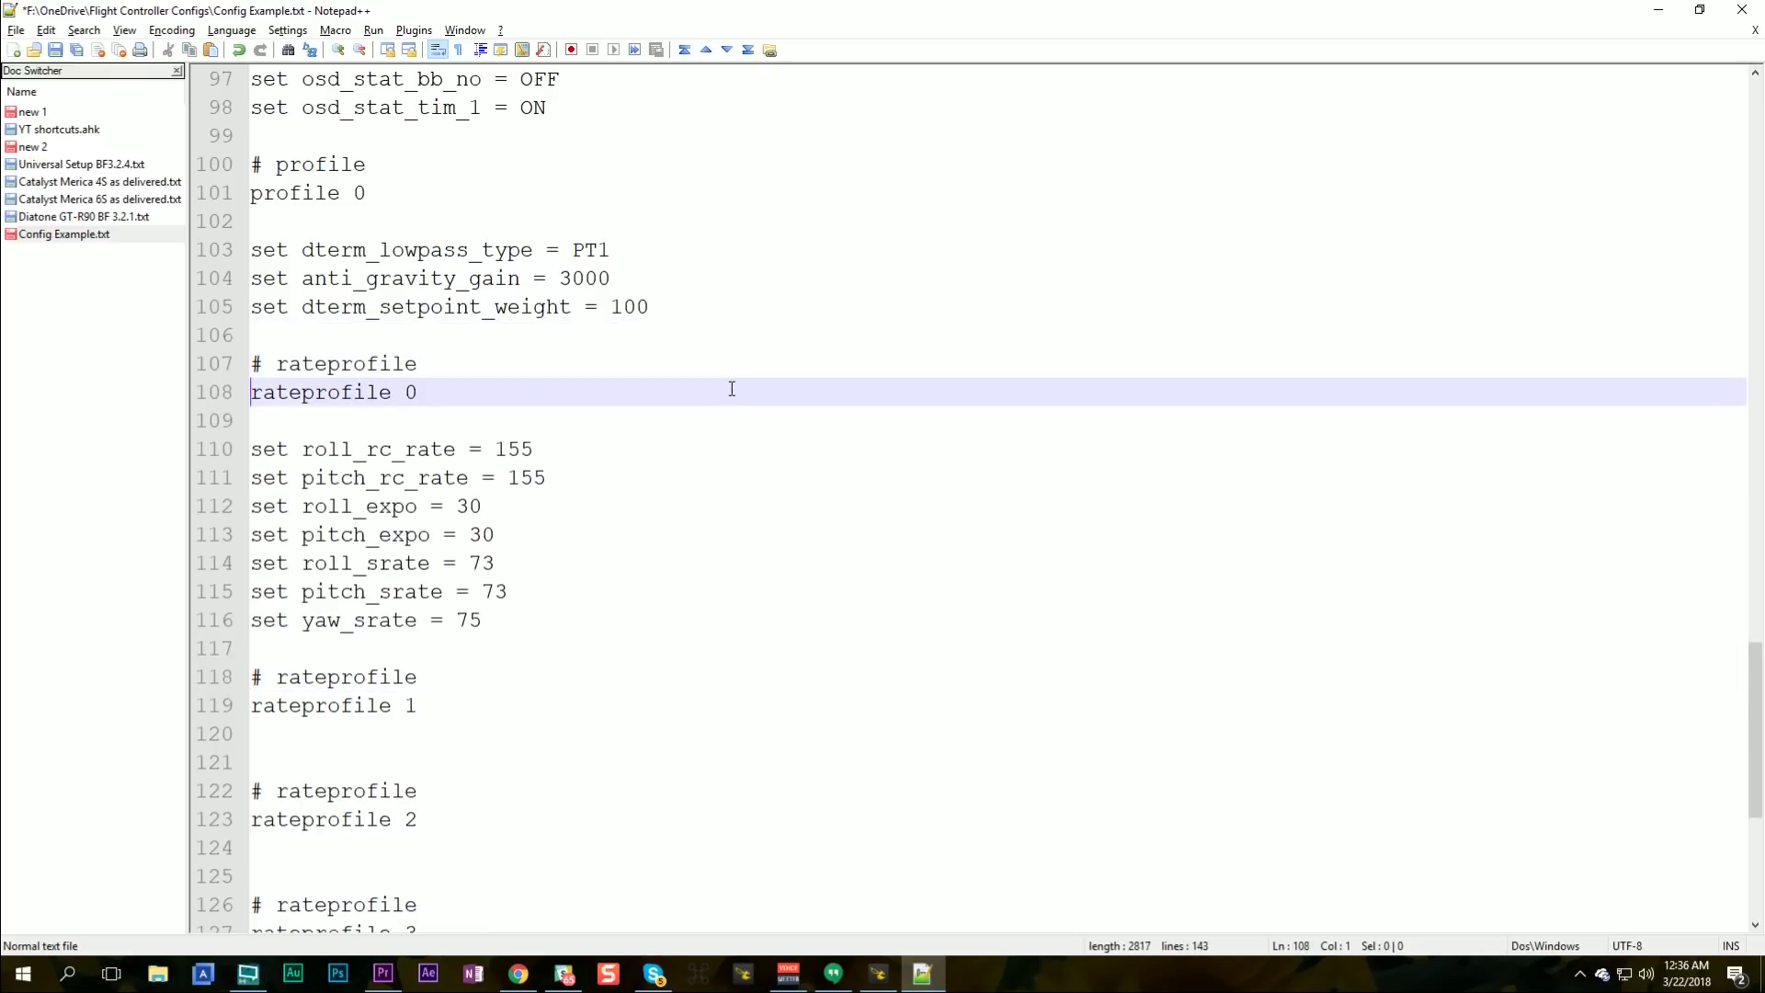
pyautogui.press('Down')
pyautogui.press('Down')
pyautogui.press('Down')
pyautogui.press('Down')
pyautogui.press('Down')
pyautogui.press('Down')
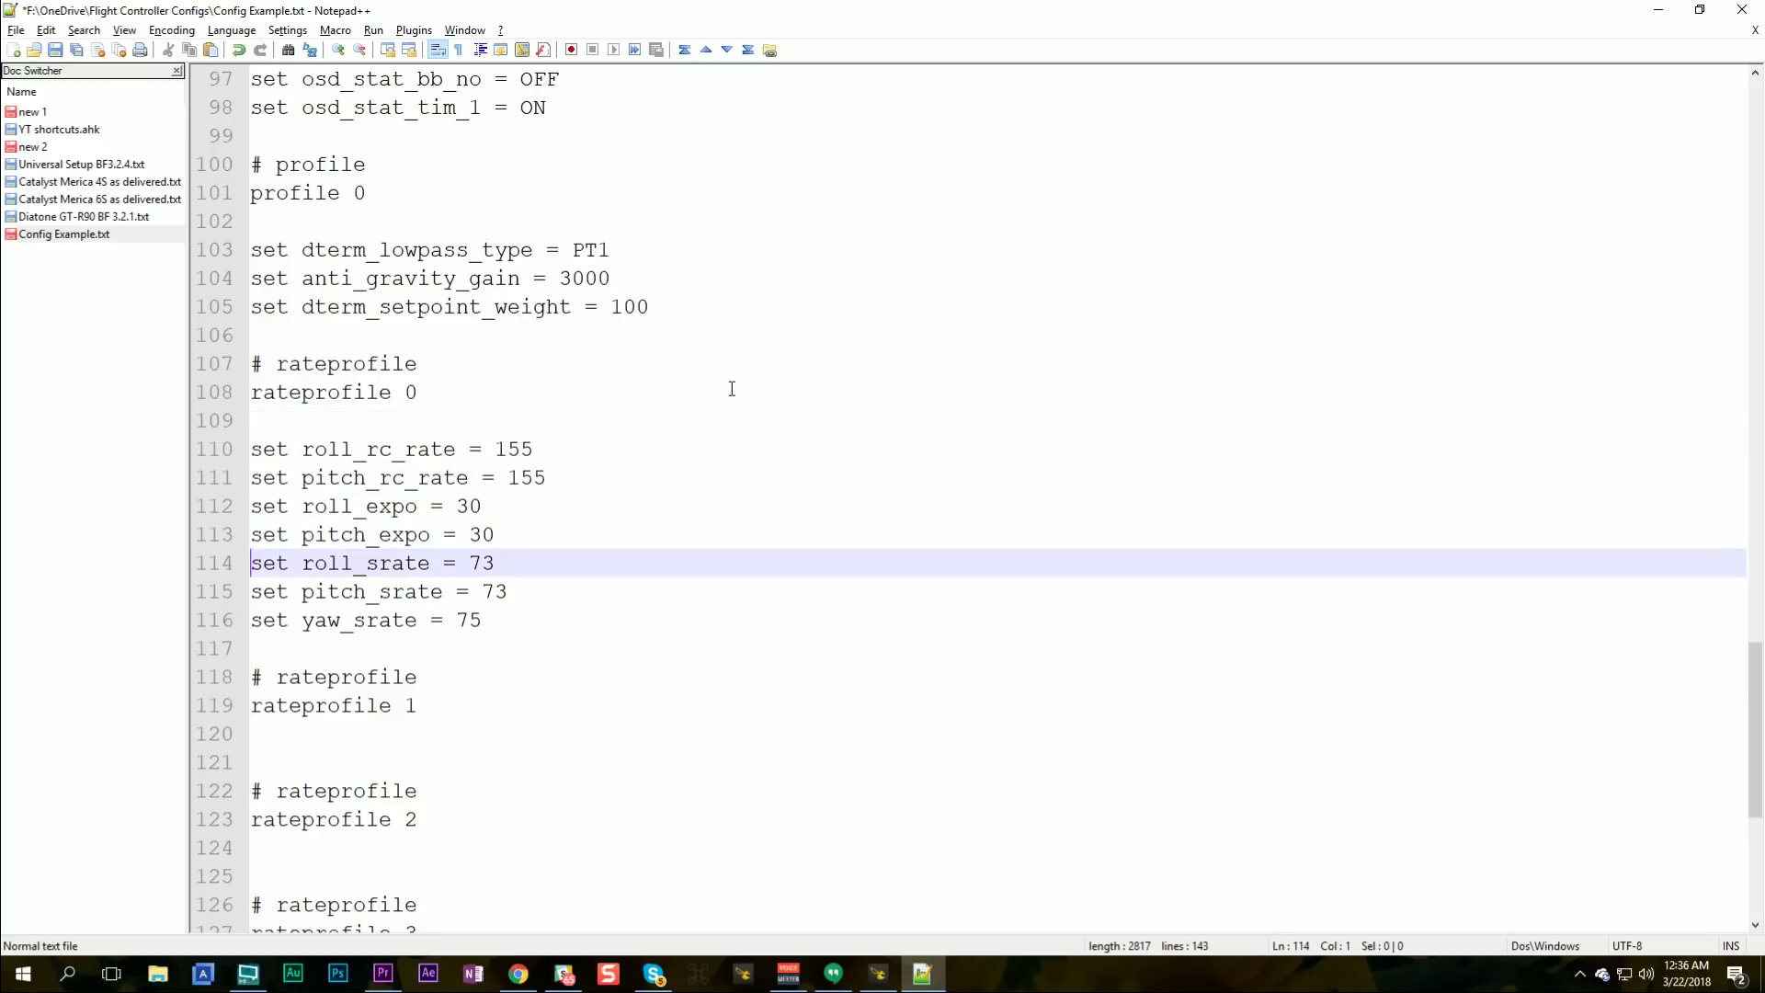
pyautogui.press('Down')
pyautogui.press('Down')
pyautogui.press('Up')
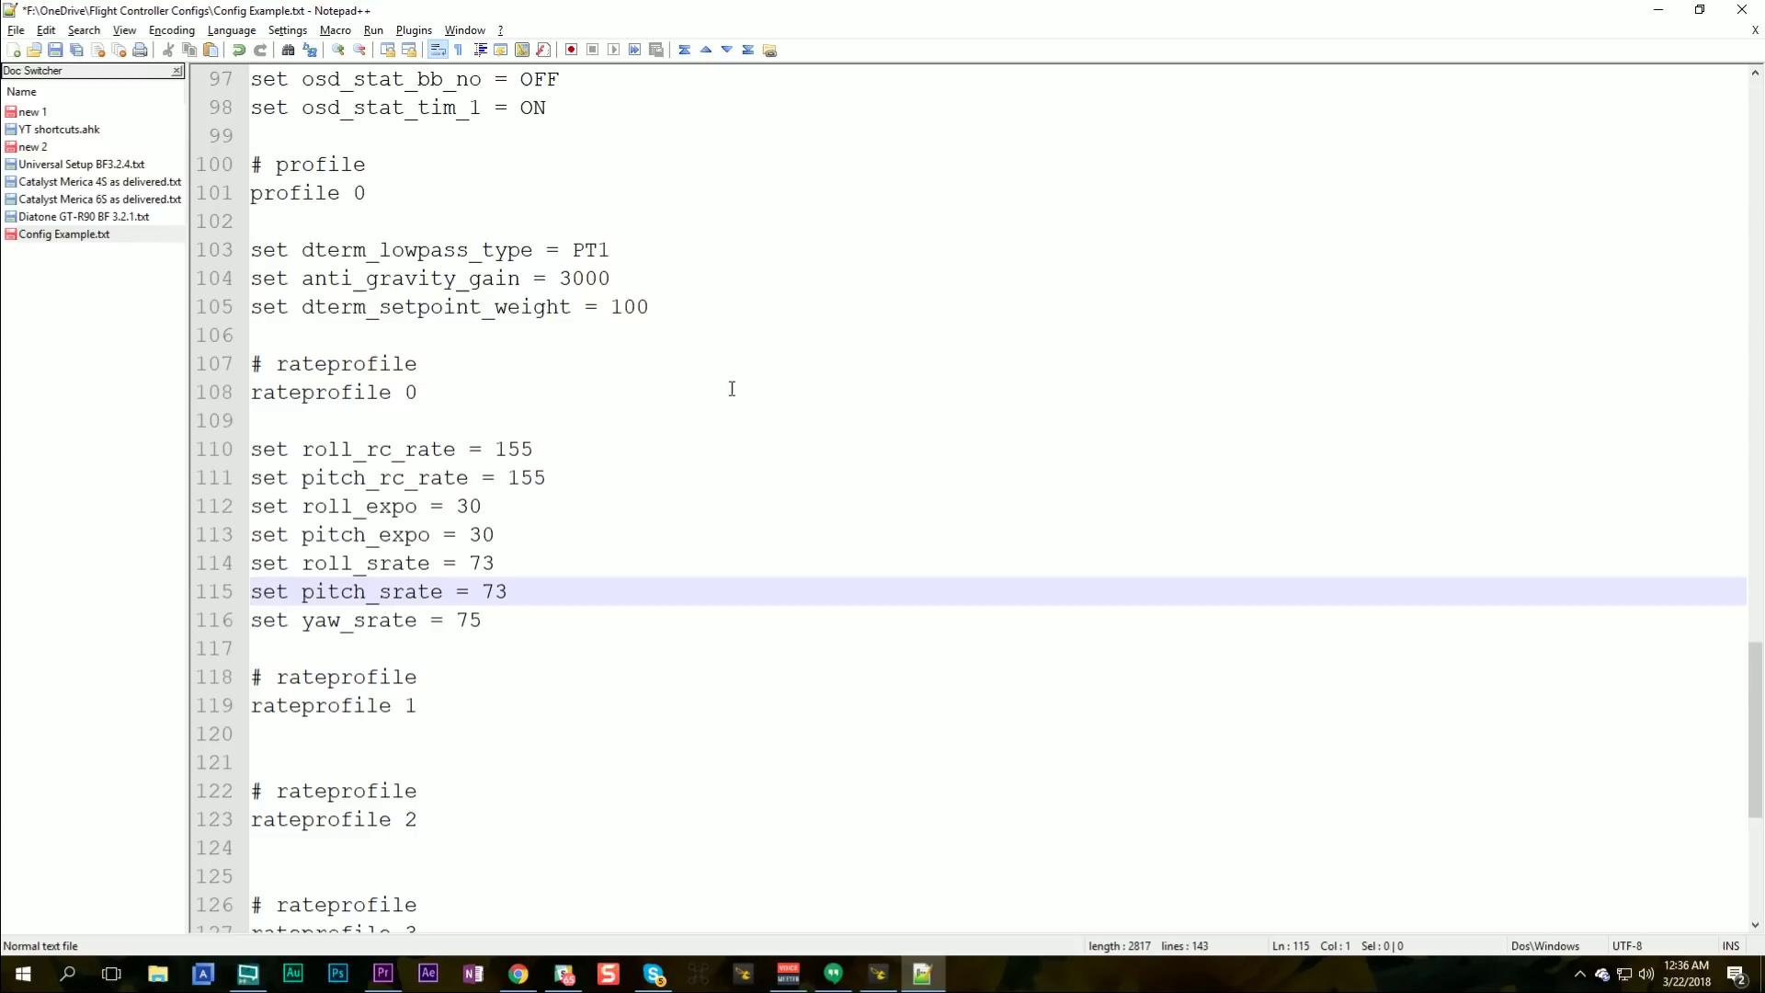
# Step: Delete everything below the yaw_srate line, from rateprofile 1 to the end of the file, and save the file
pyautogui.press('Down')
pyautogui.press('Down')
pyautogui.hotkey('ctrl', 'shift', 'End')
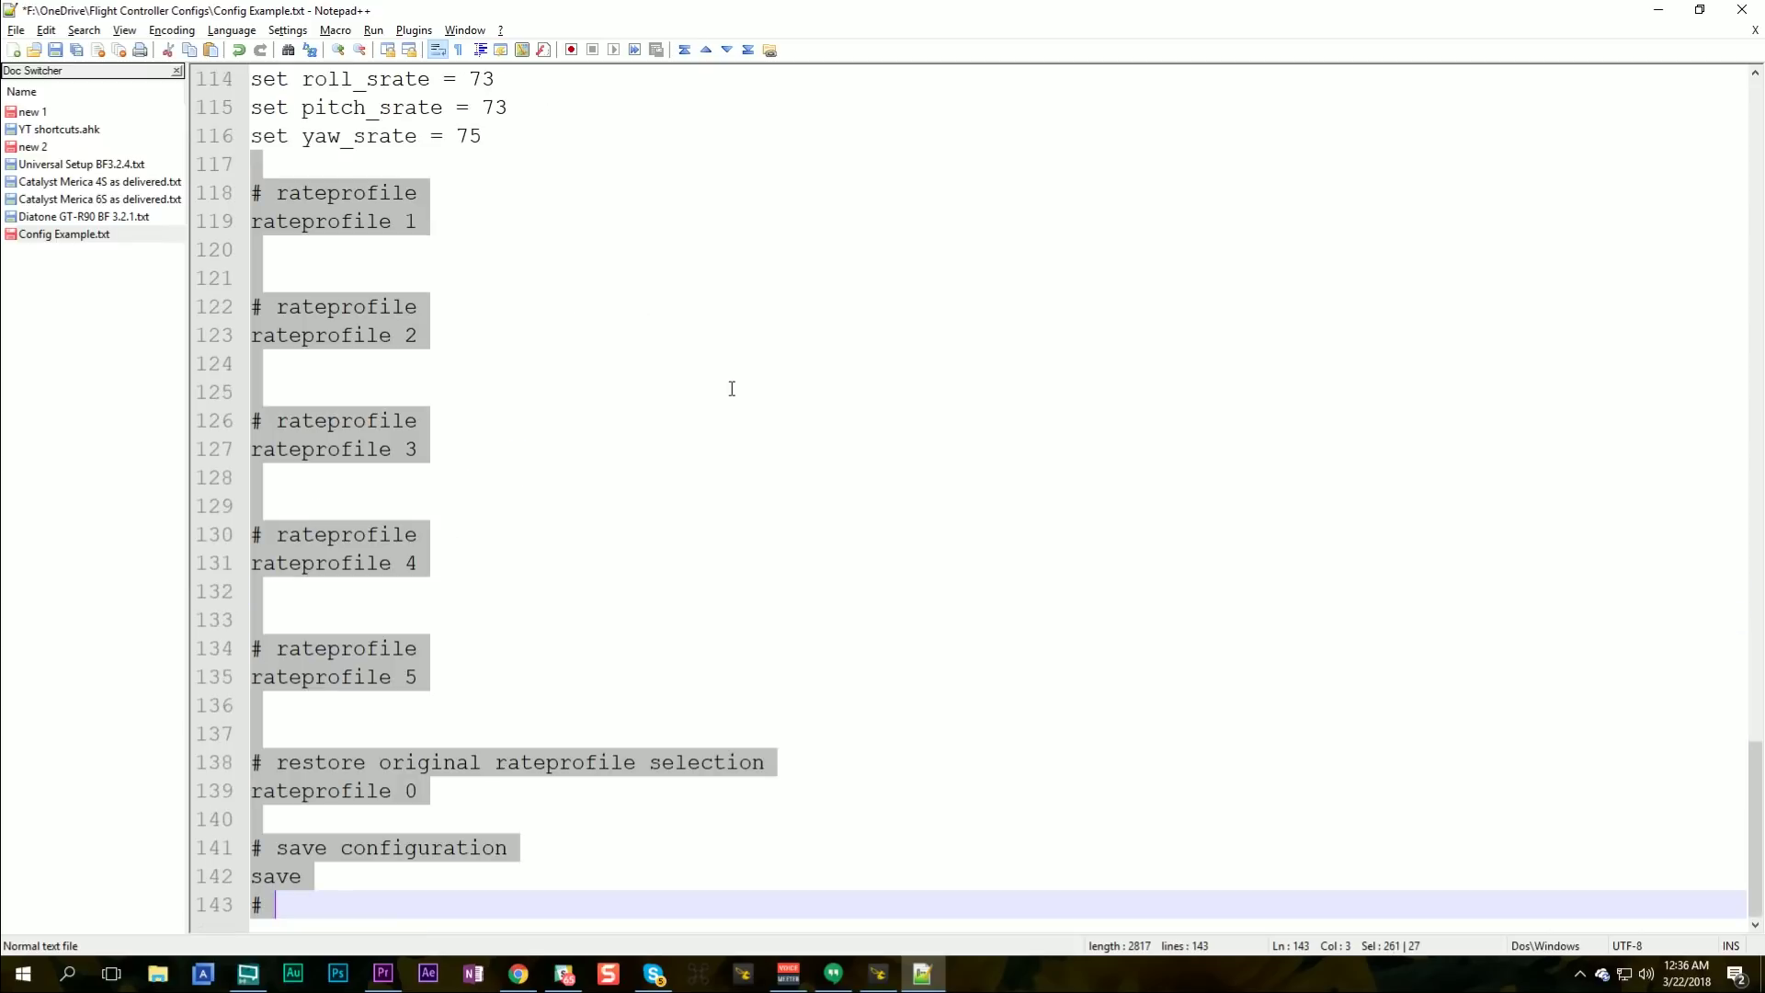
pyautogui.press('Delete')
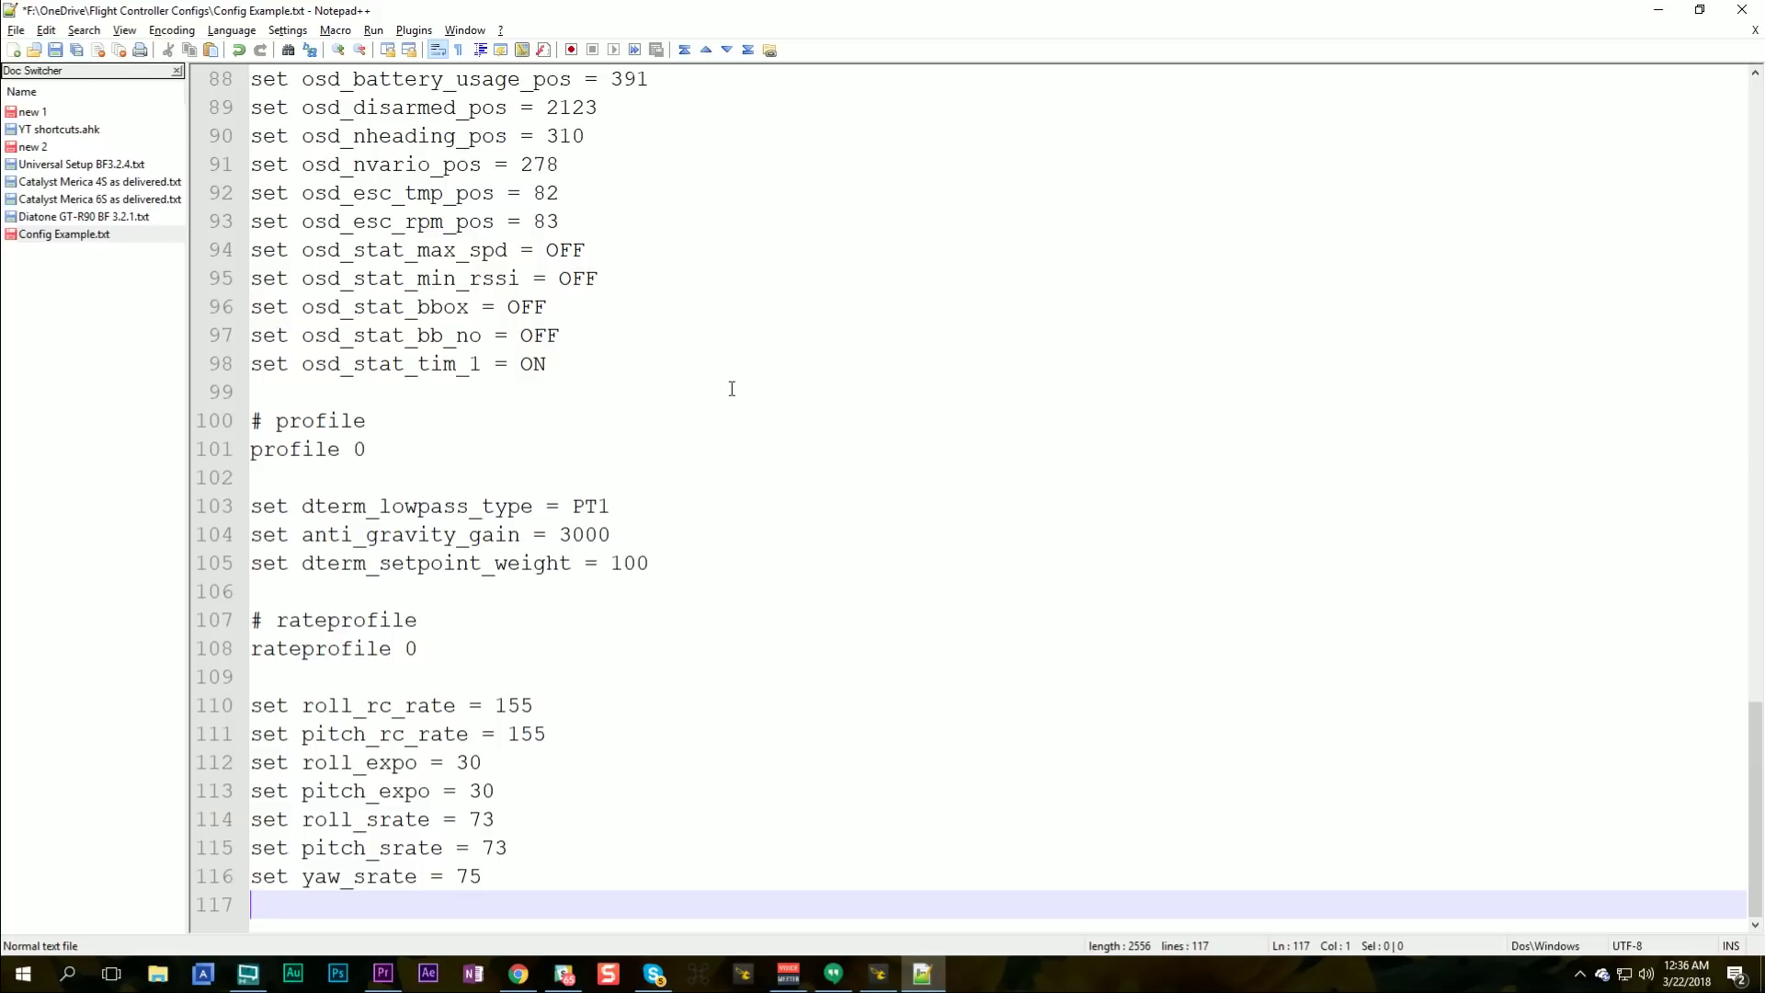
pyautogui.click(15, 29)
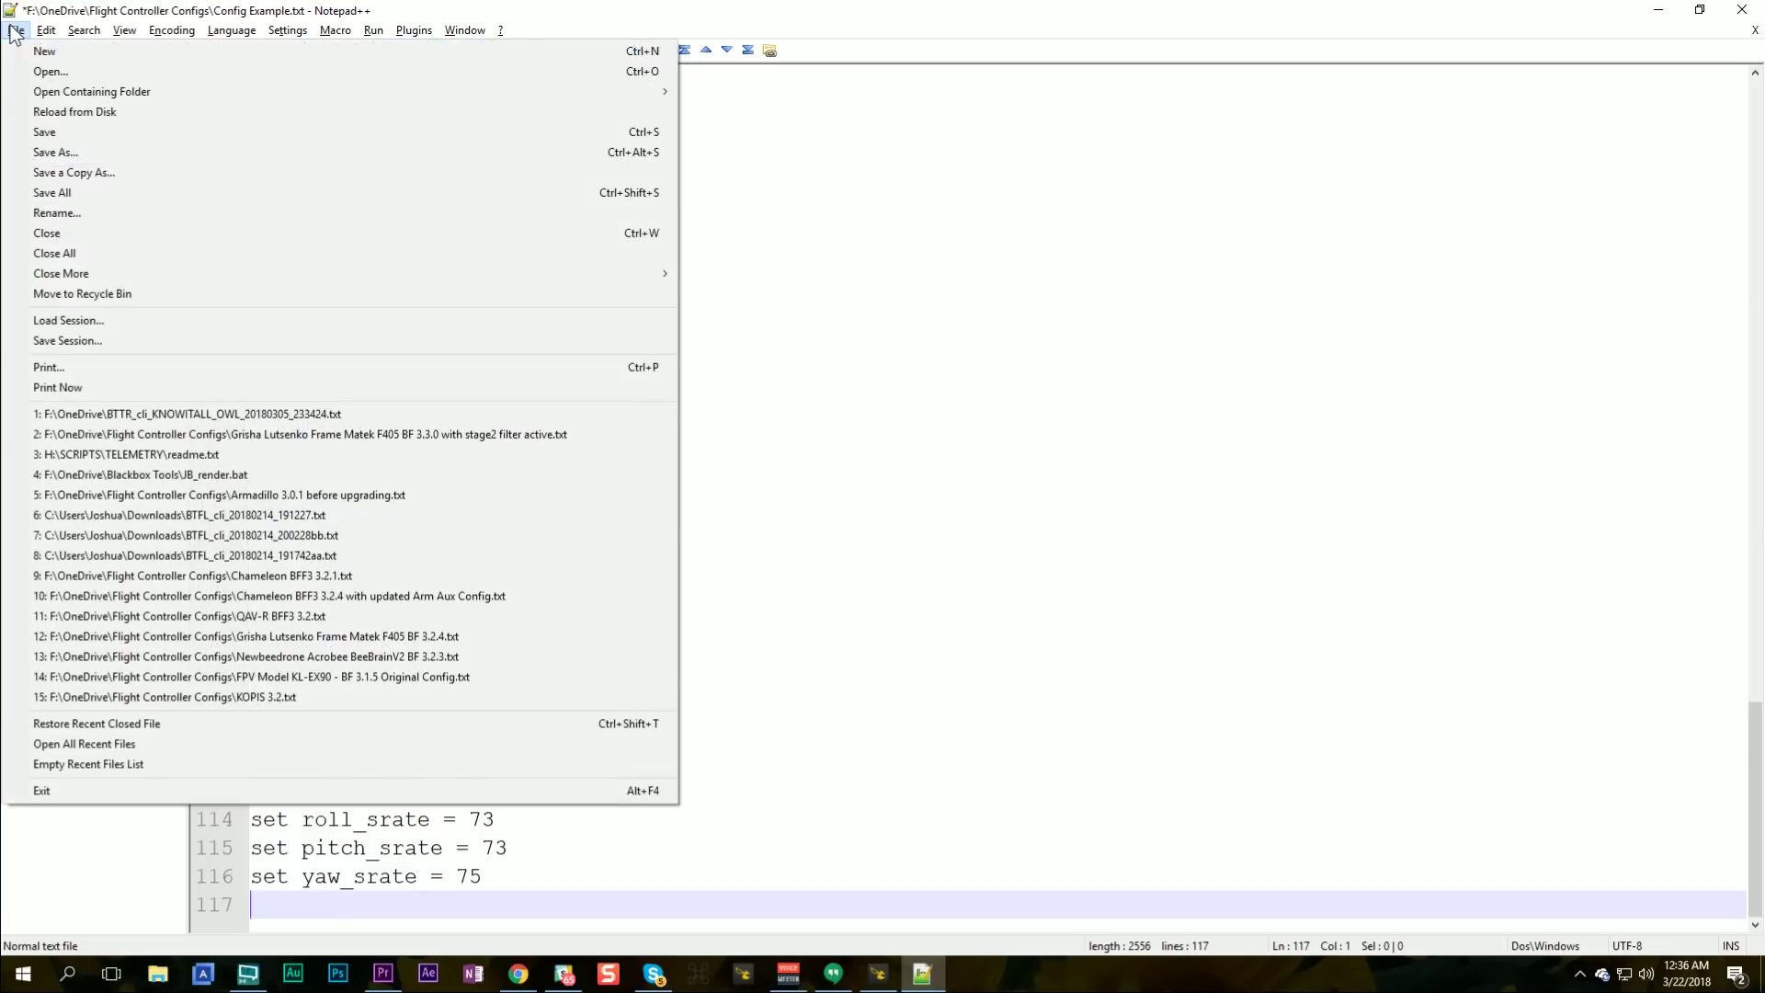
pyautogui.click(64, 131)
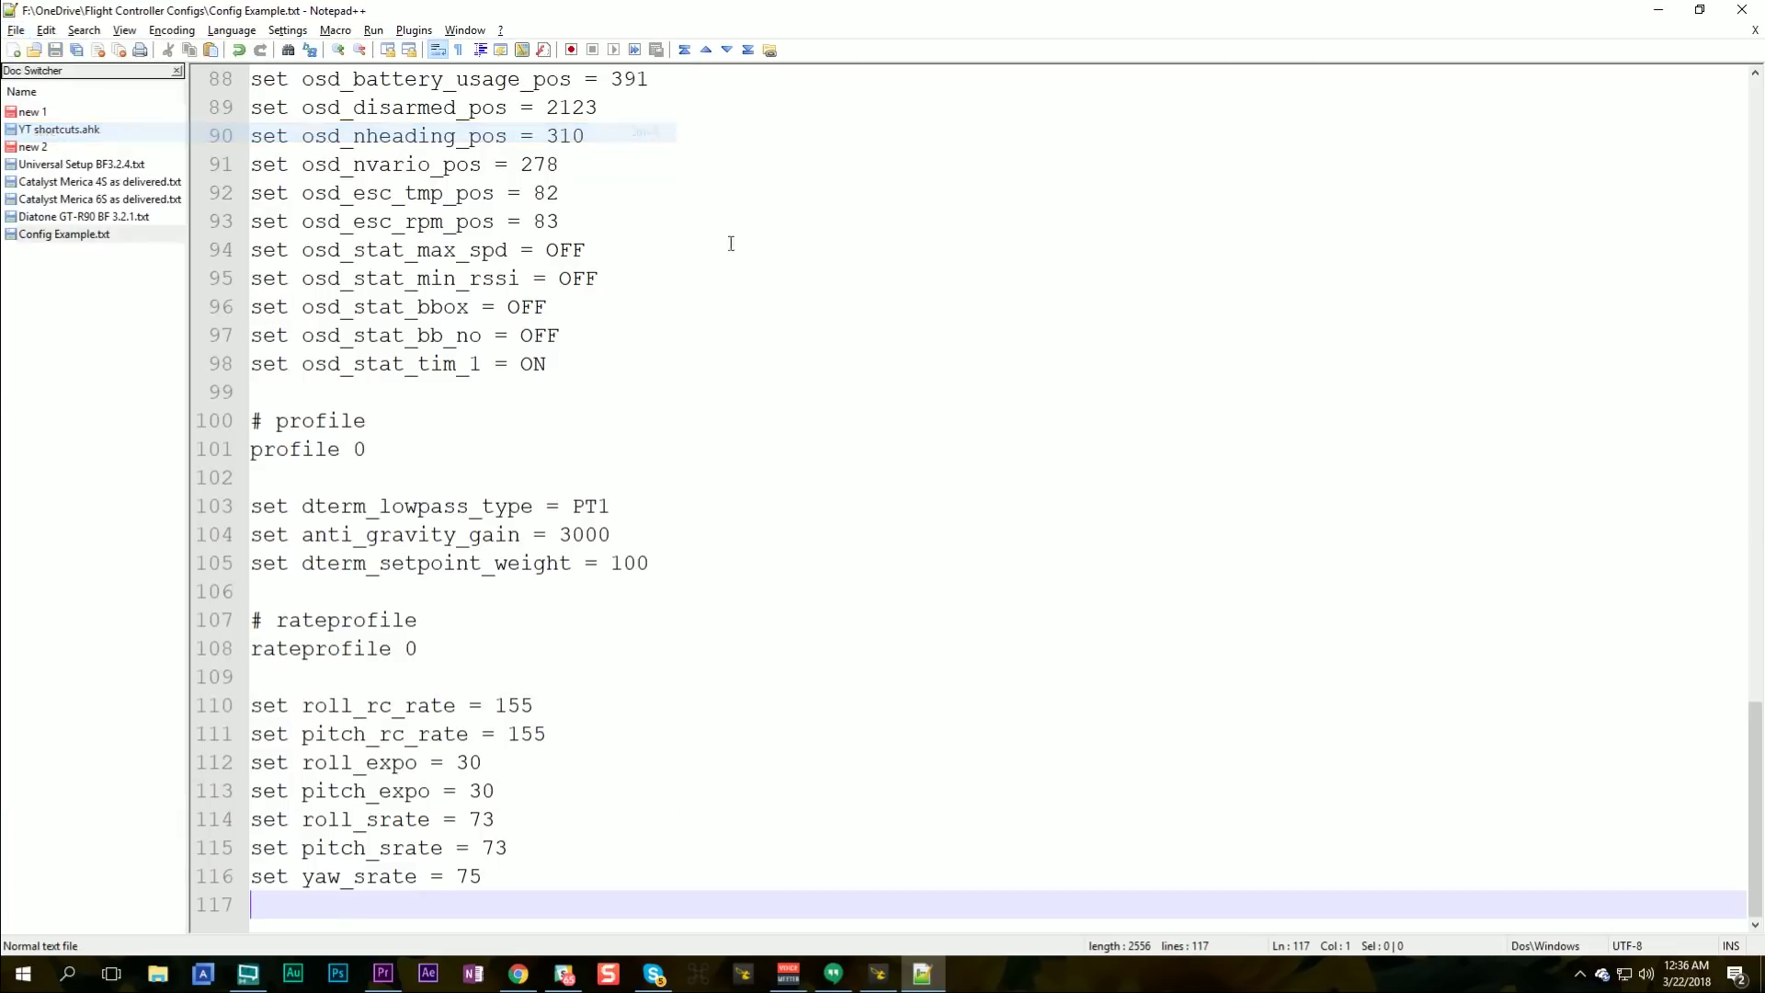
# Step: Copy the entire contents of Config Example.txt
pyautogui.click(970, 278)
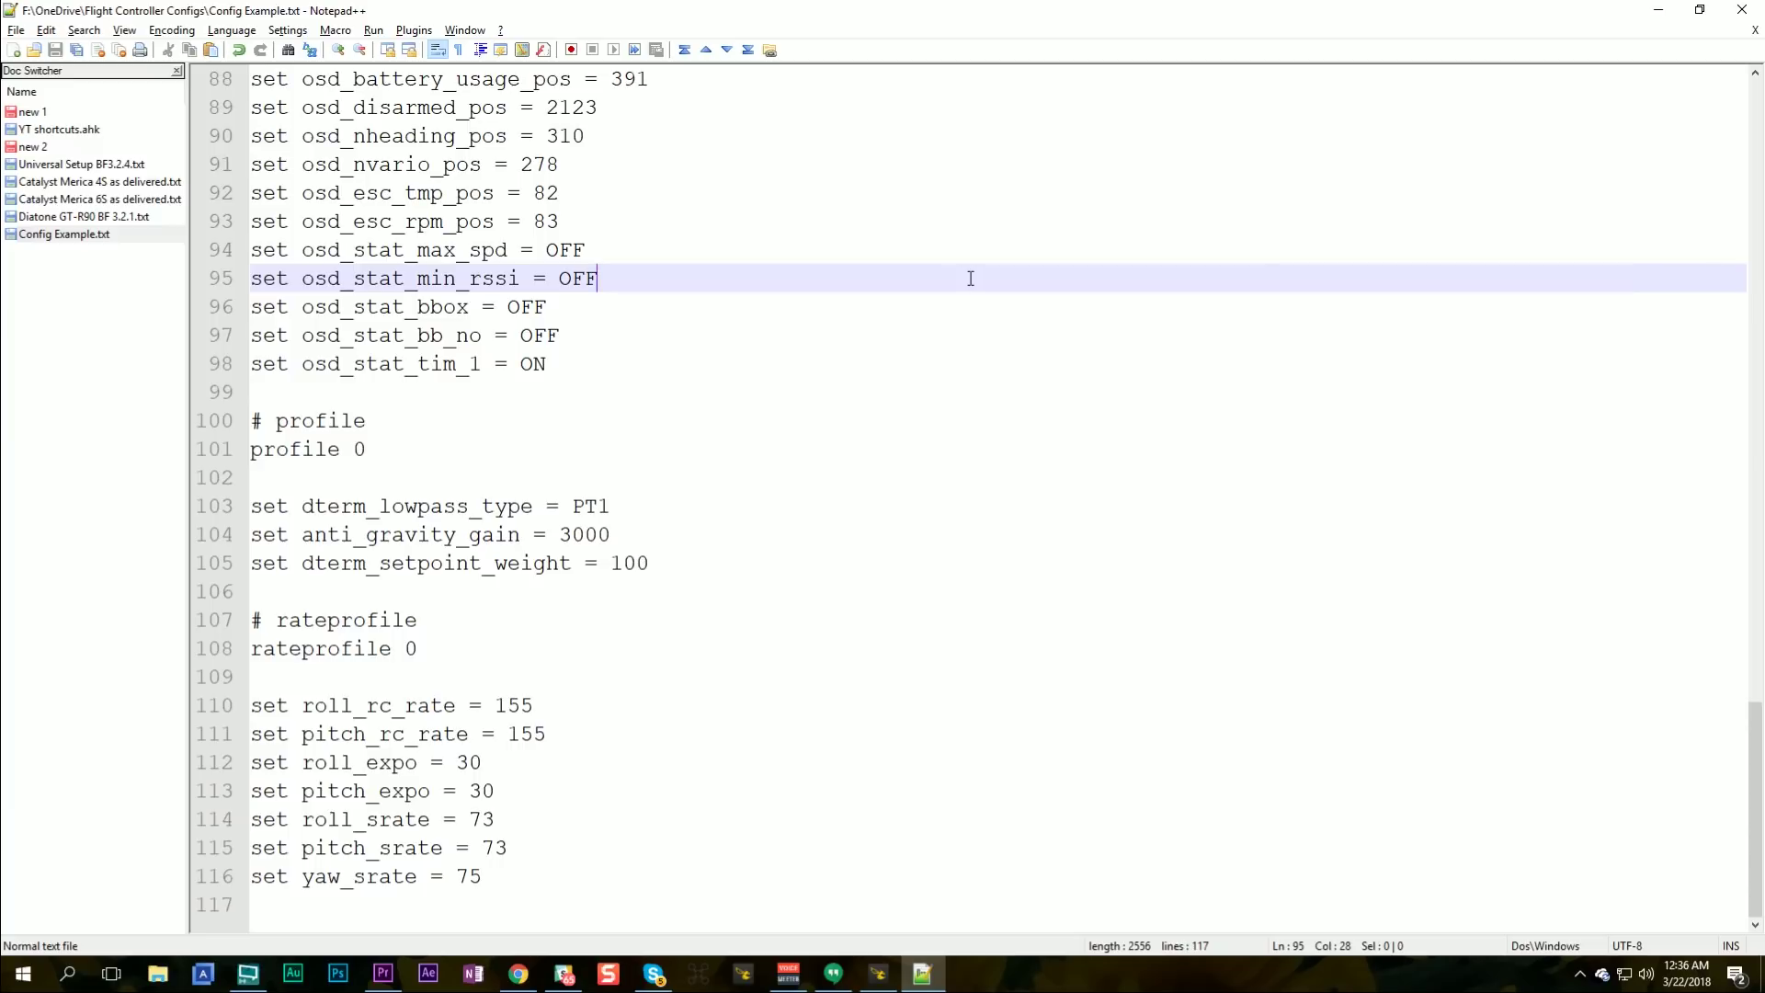
pyautogui.hotkey('ctrl', 'a')
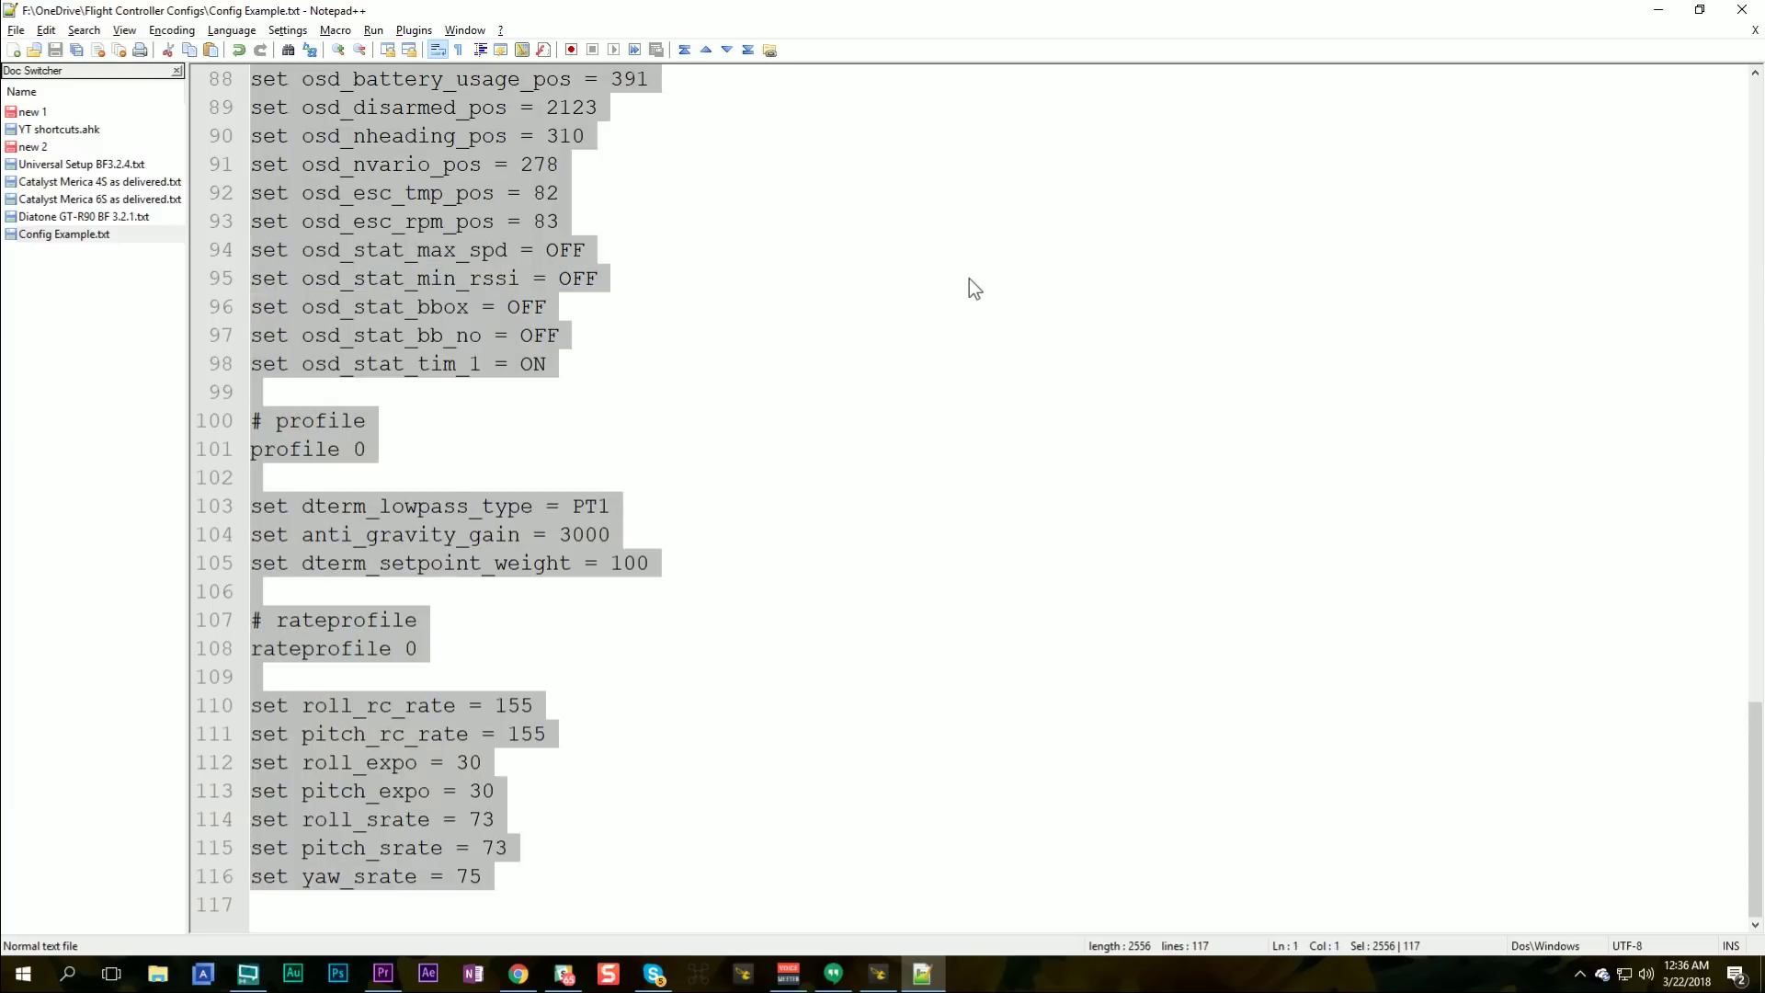
pyautogui.rightClick(498, 246)
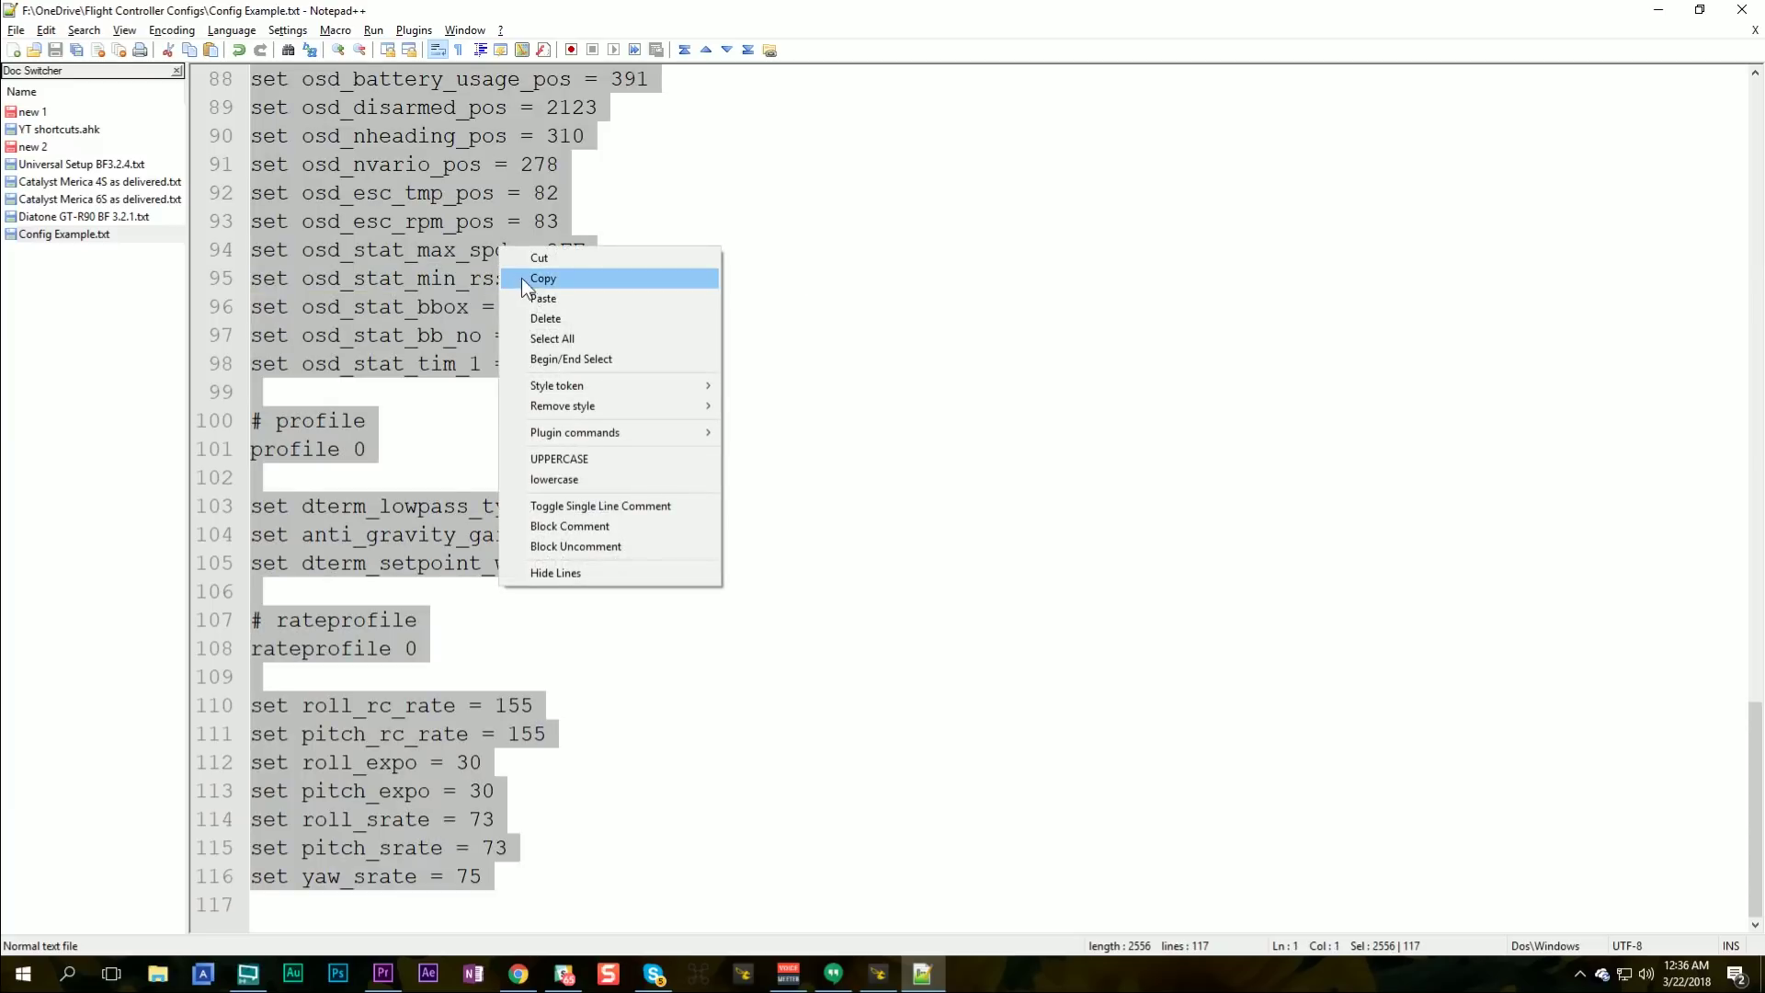
pyautogui.click(518, 275)
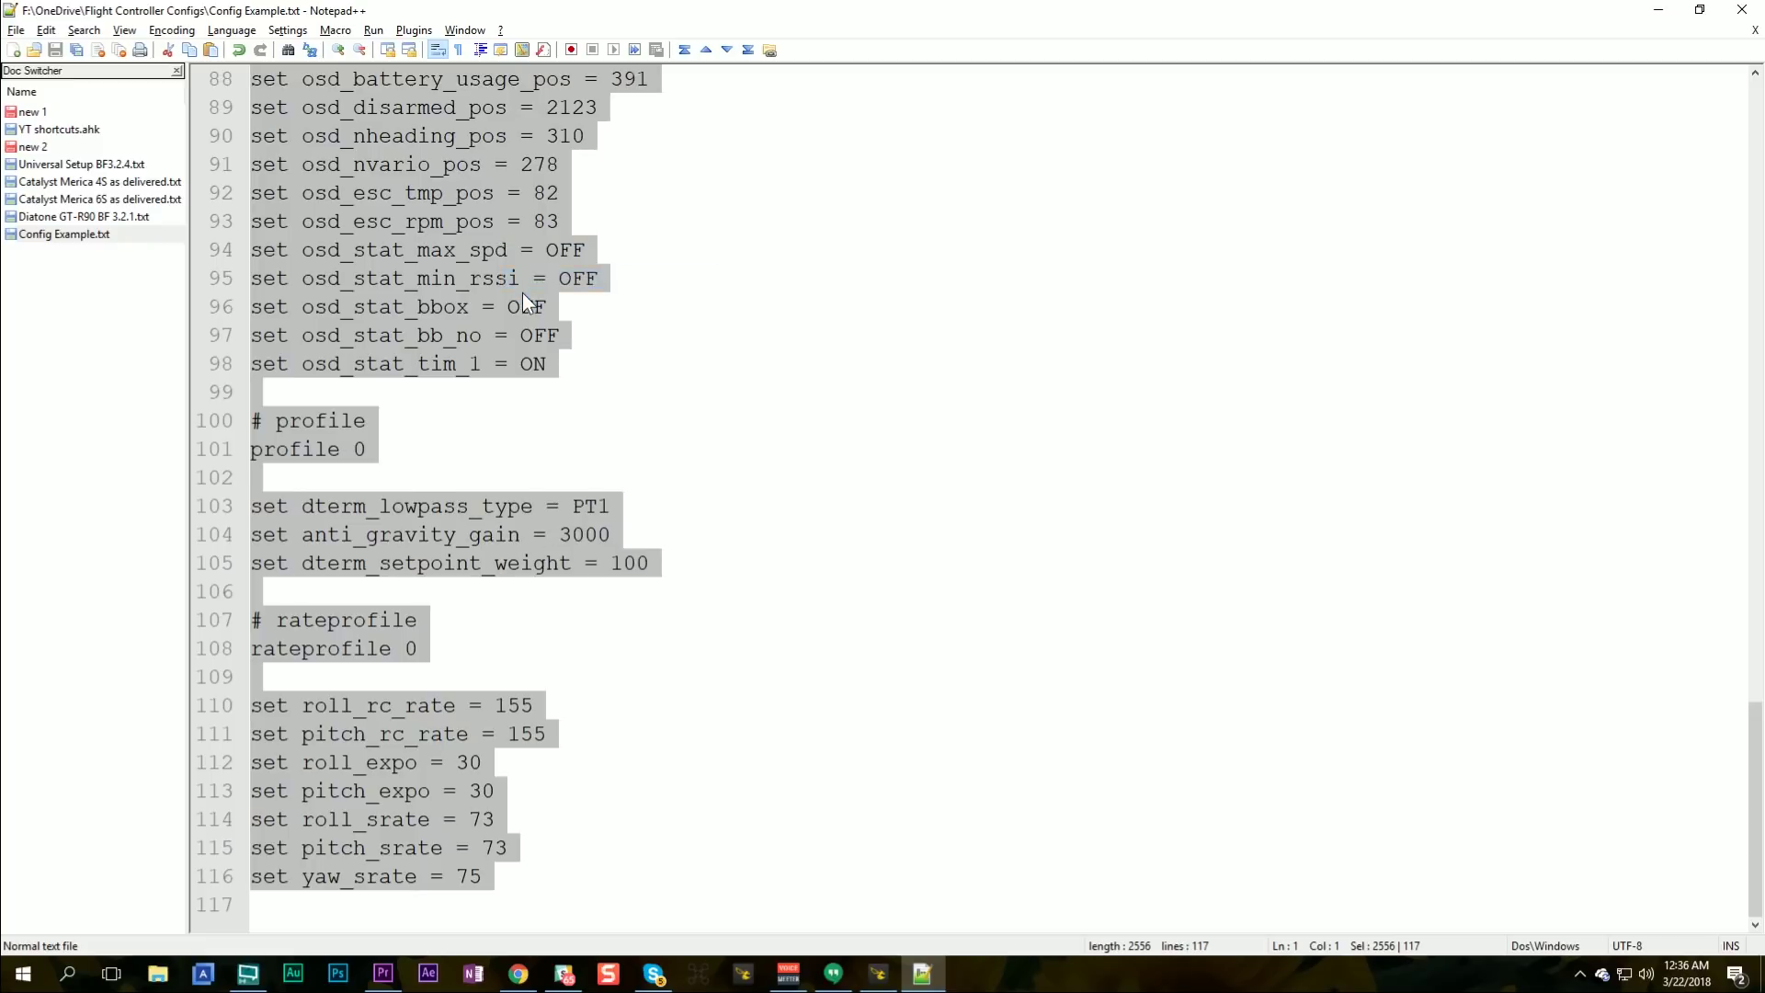
pyautogui.scroll(10, 514, 284)
# Step: Switch to Betaflight Configurator, open the CLI, and paste and run the copied configuration there
pyautogui.click(878, 974)
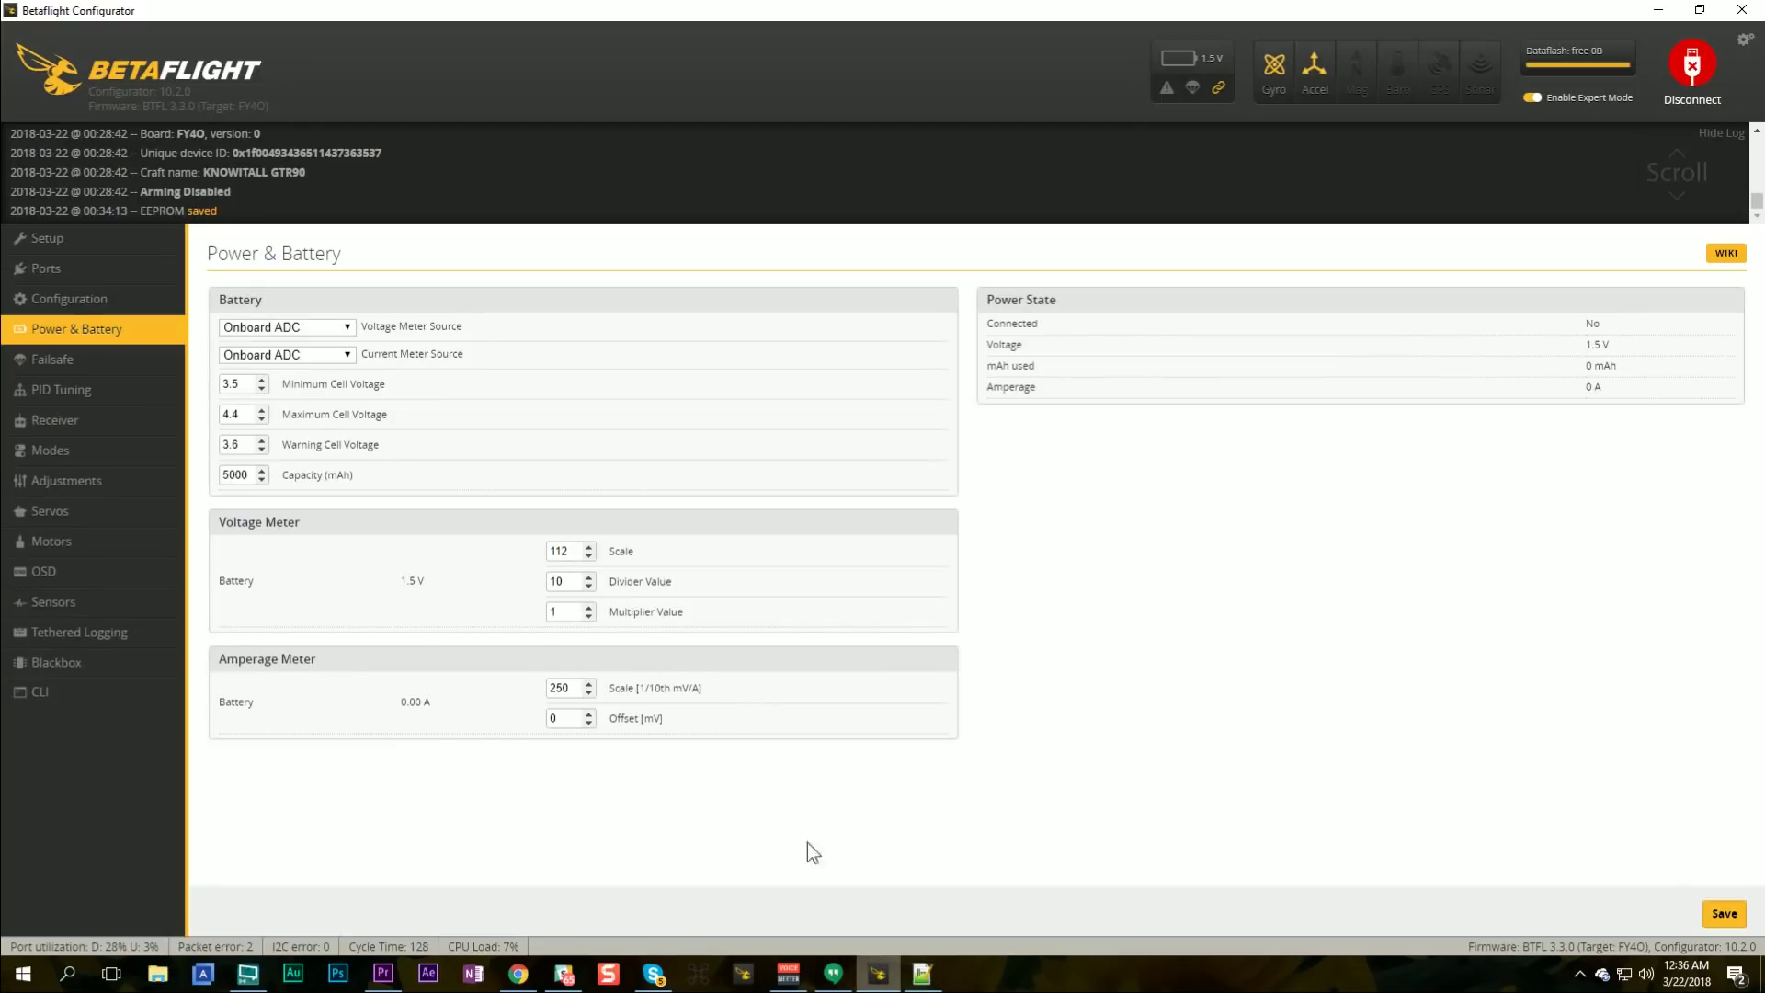
pyautogui.click(107, 708)
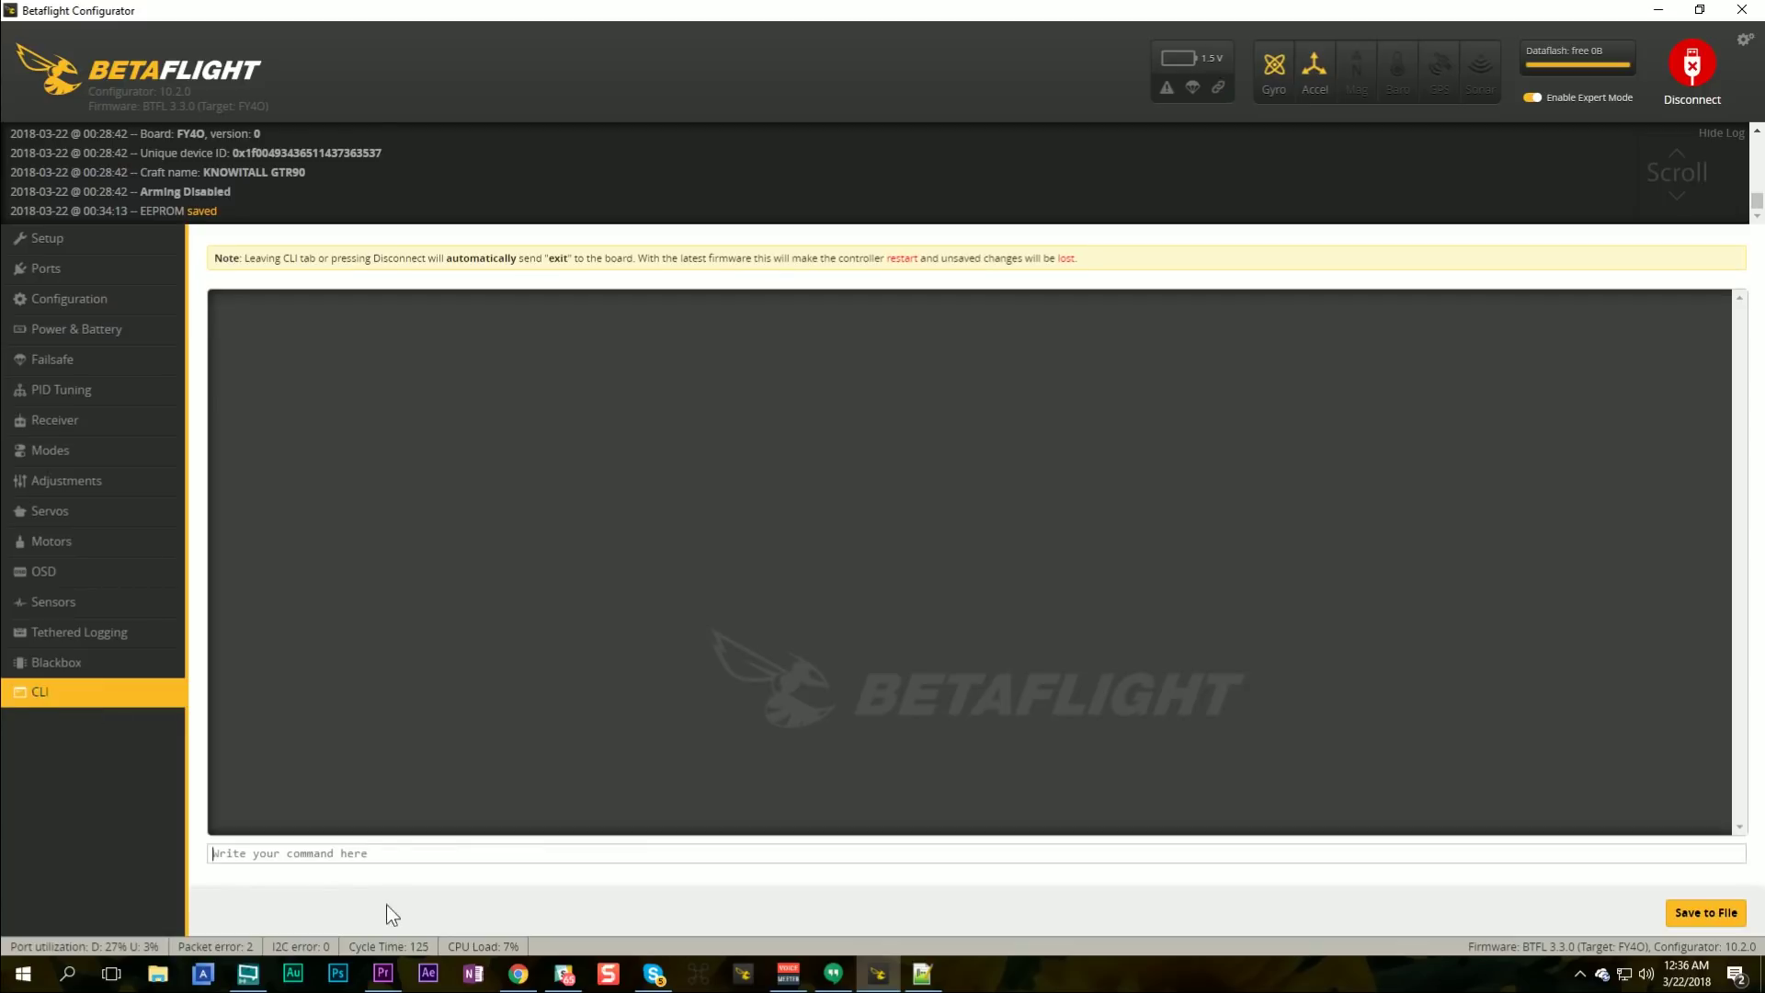
pyautogui.click(332, 852)
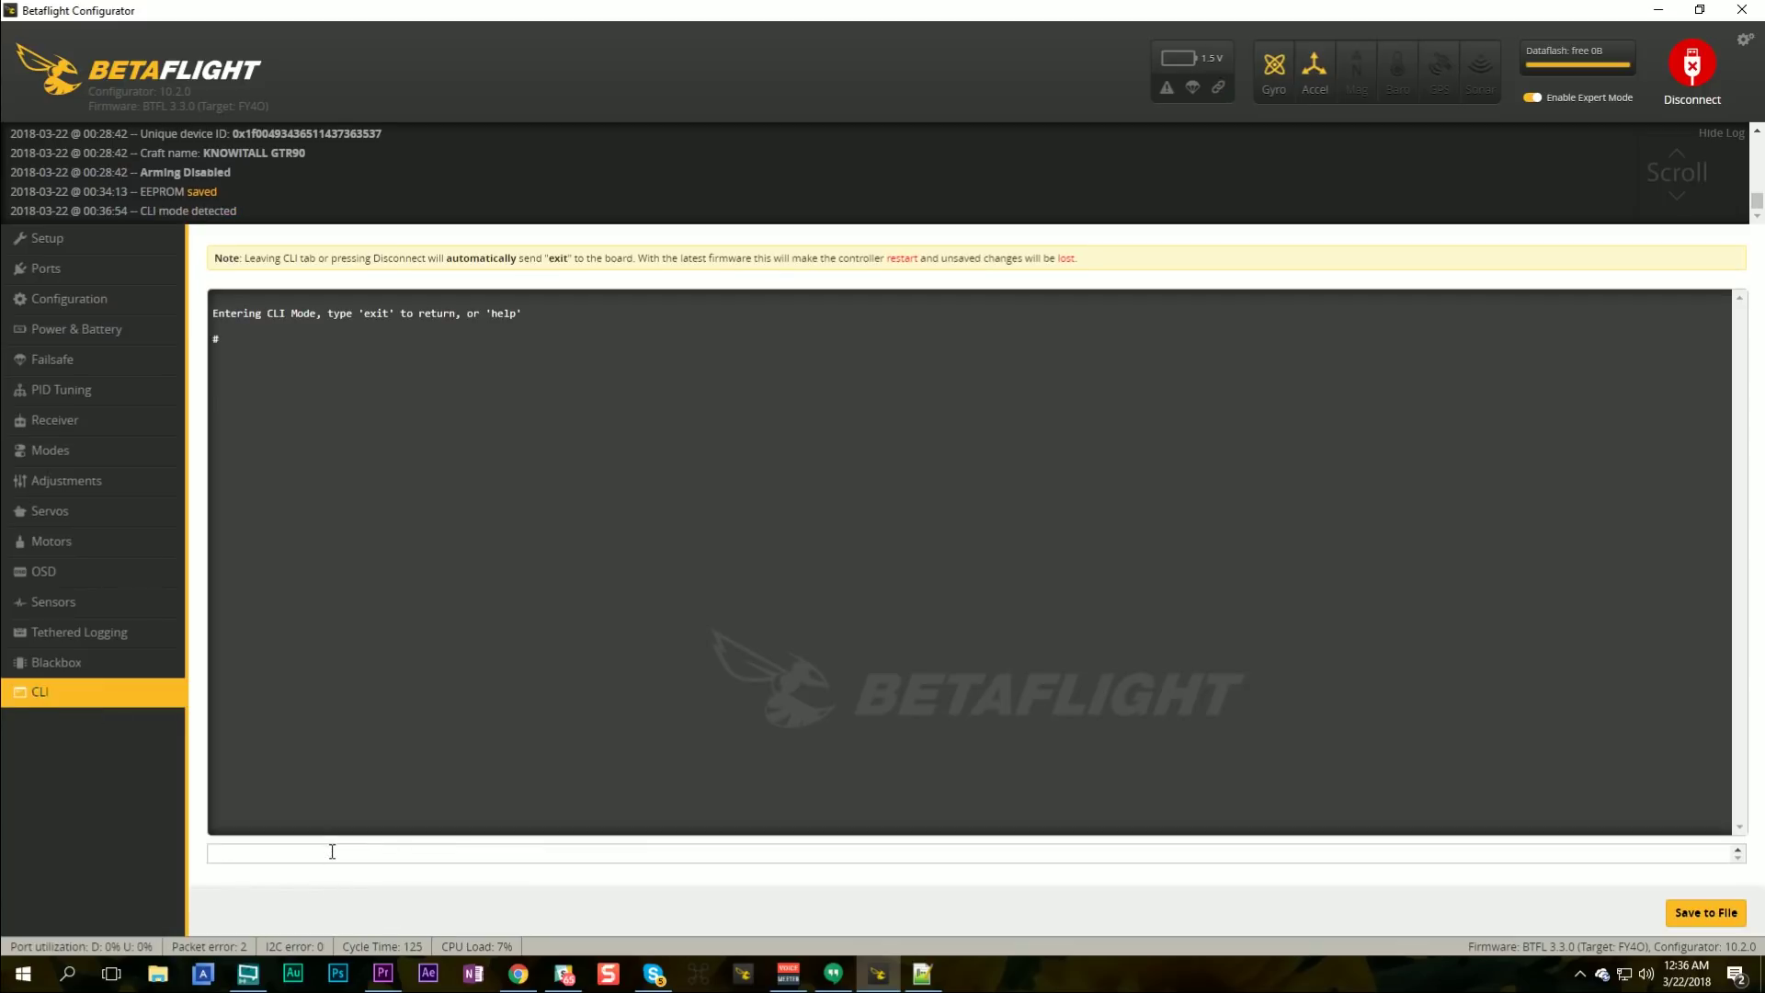
pyautogui.rightClick(332, 851)
pyautogui.click(381, 757)
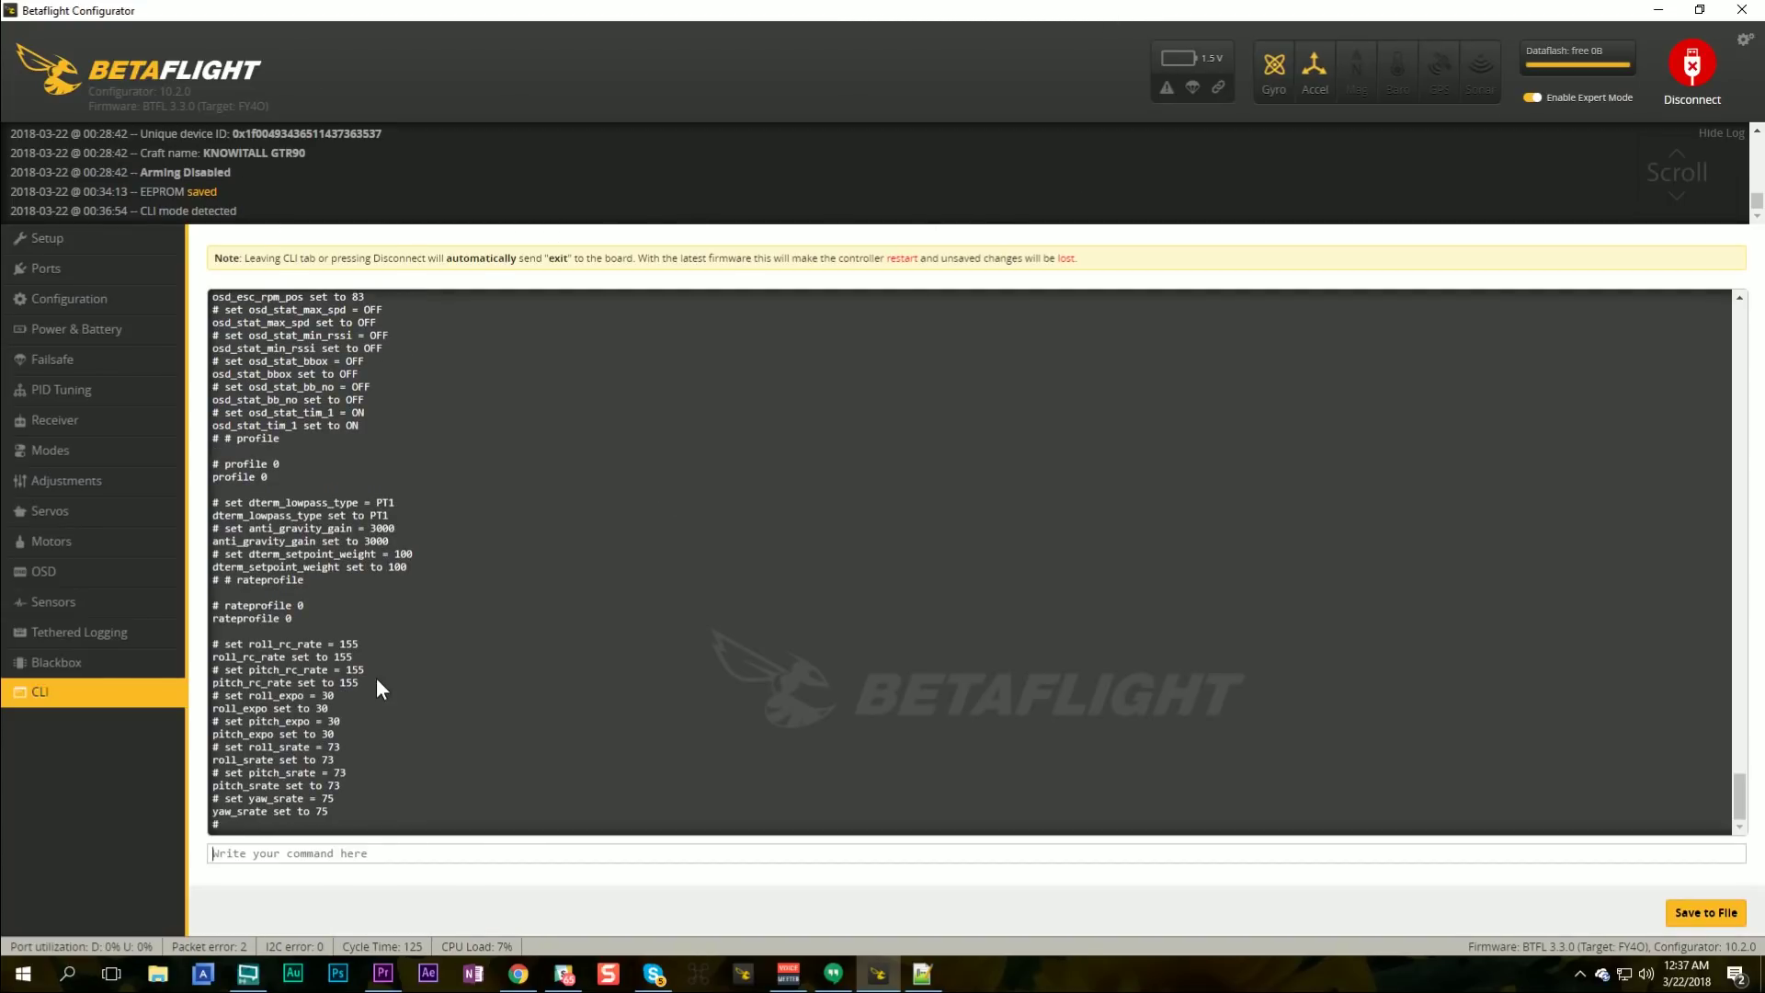
# Step: Run the save command in the CLI and reconnect to the flight controller after it reboots
pyautogui.write('save')
pyautogui.click(64, 298)
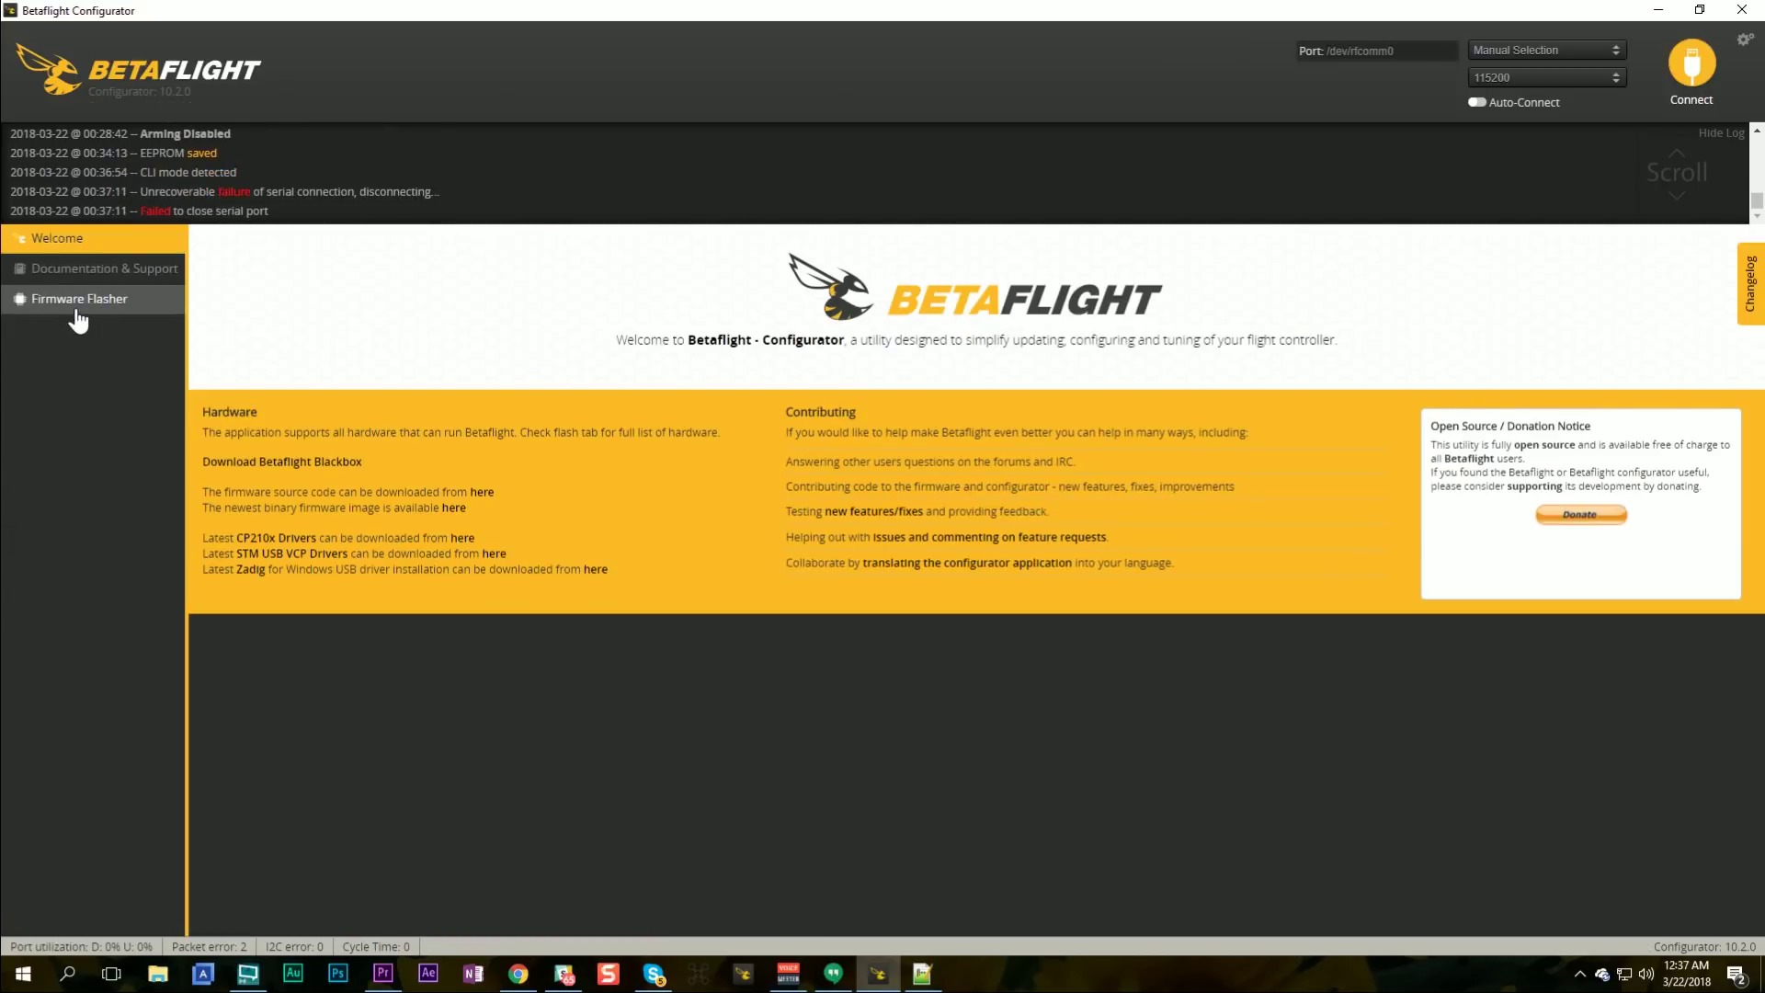
pyautogui.click(1694, 69)
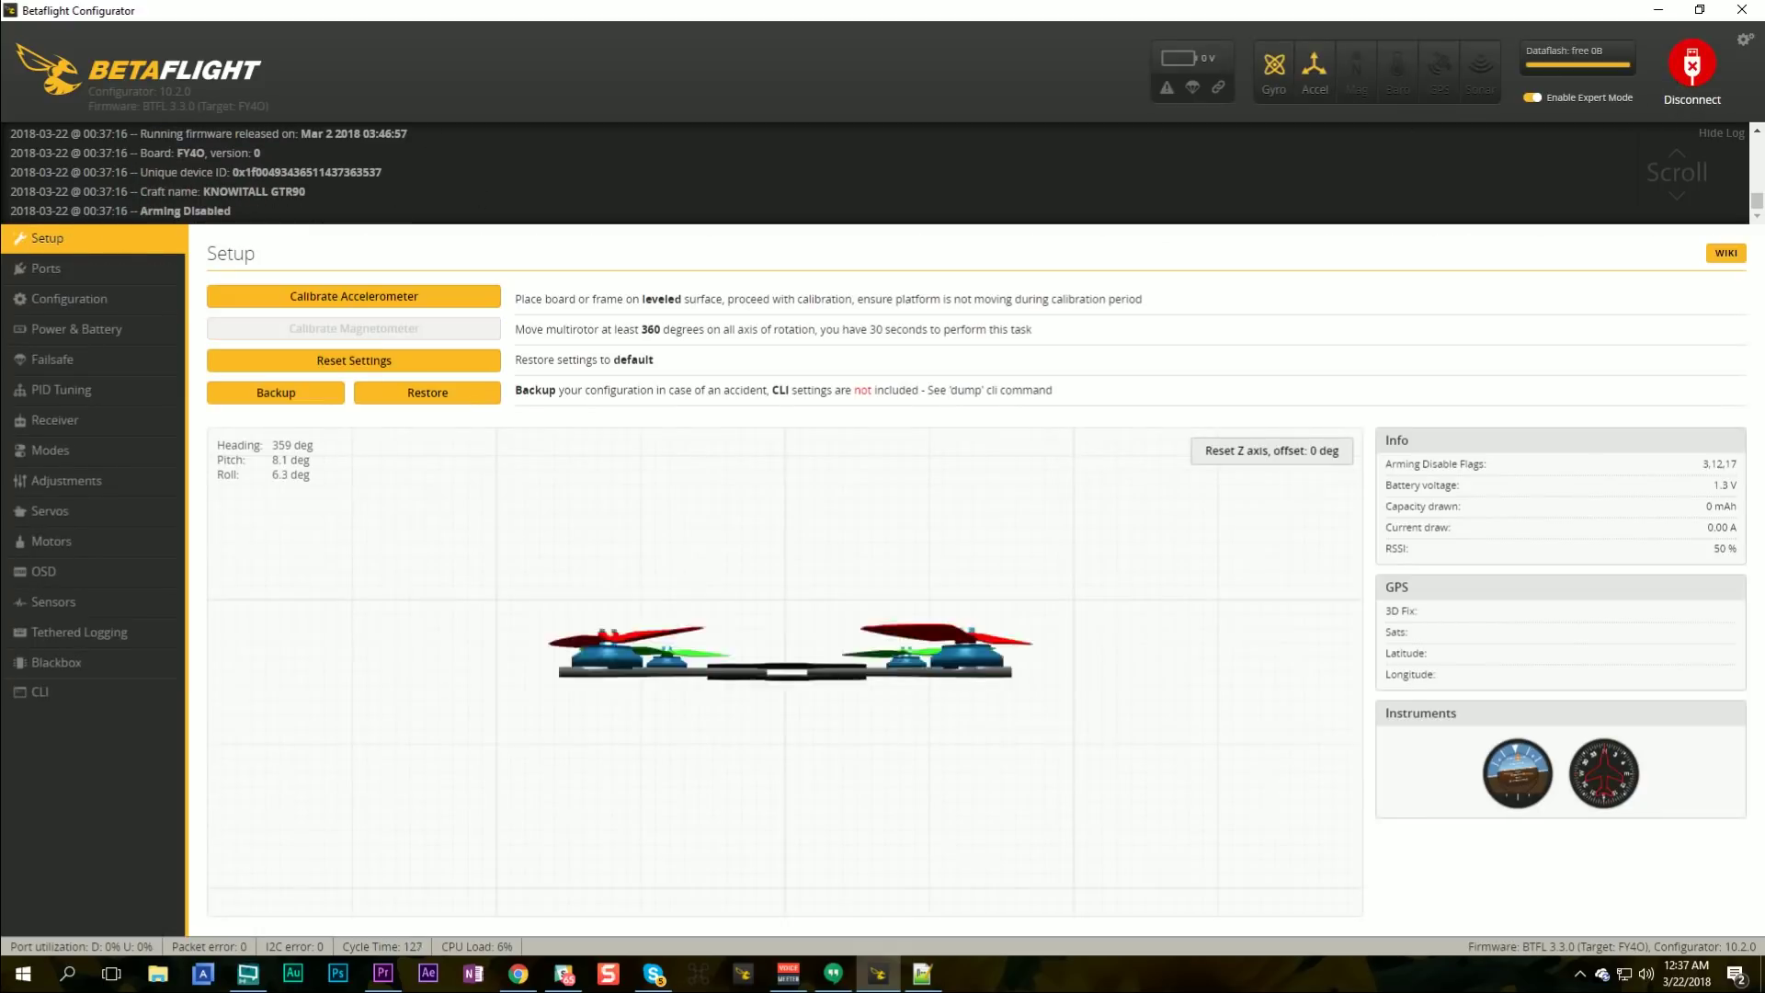
# Step: Check the UART assignments on the Ports page and the system settings on the Configuration page
pyautogui.click(48, 269)
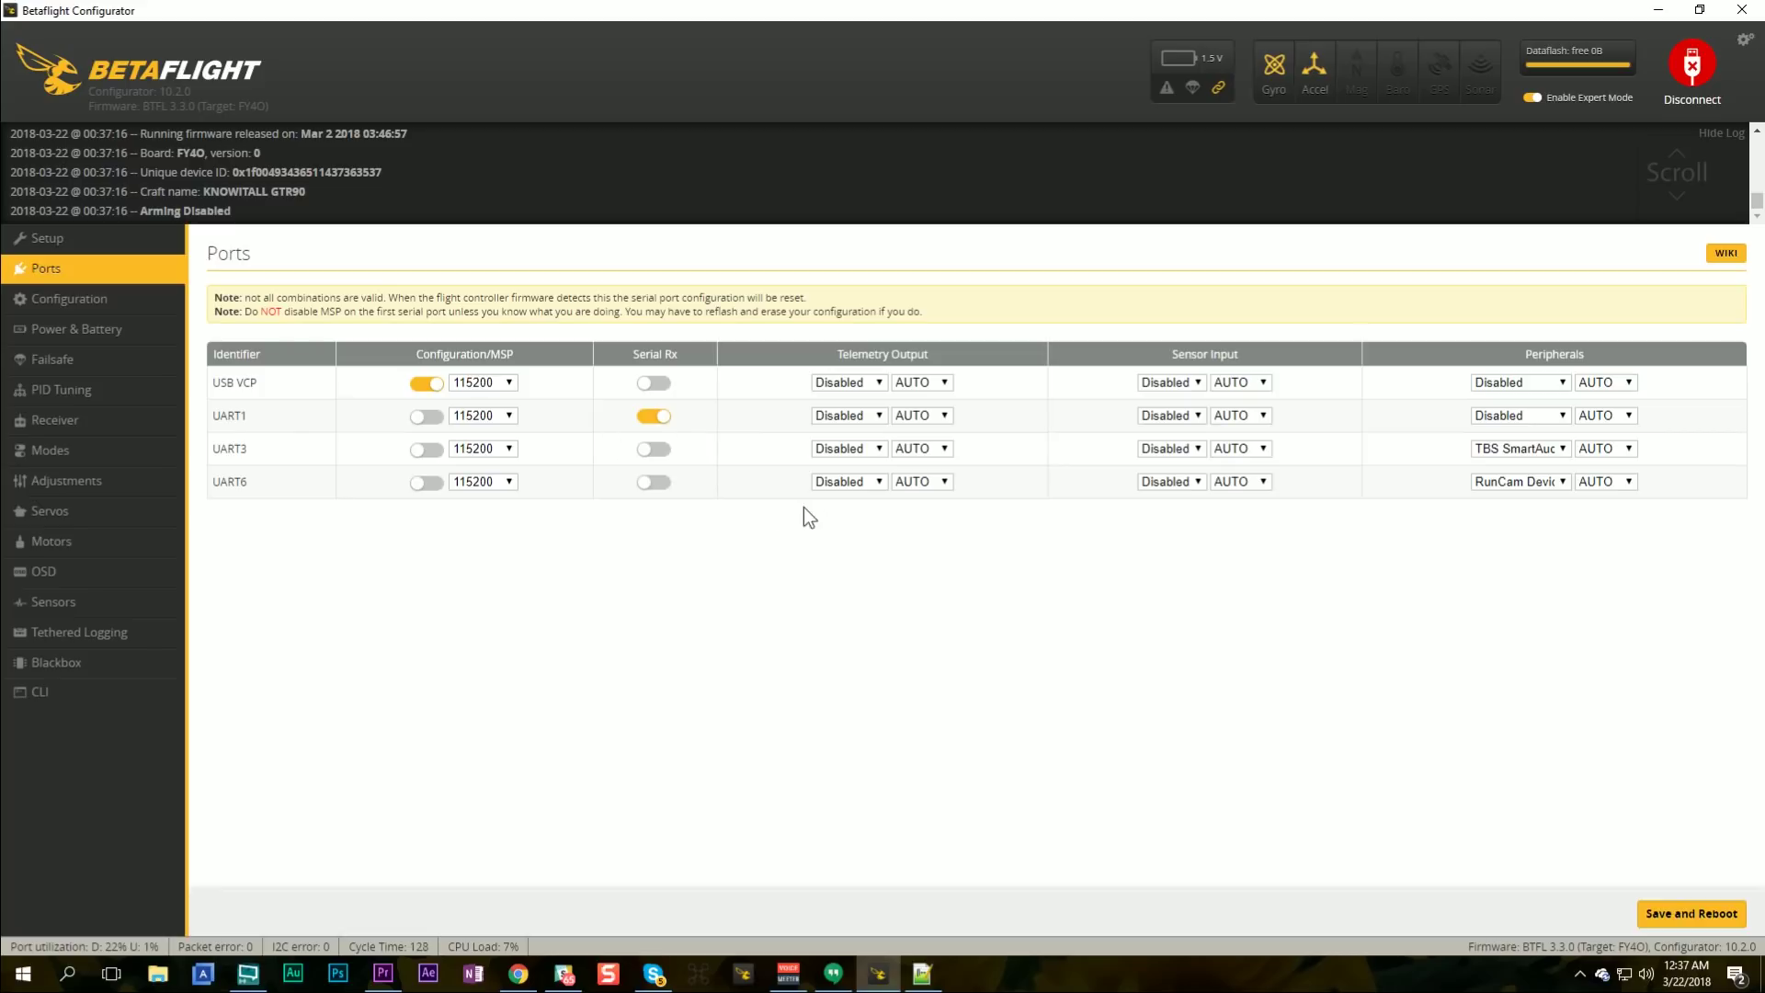
pyautogui.click(85, 303)
pyautogui.scroll(-3, 263, 516)
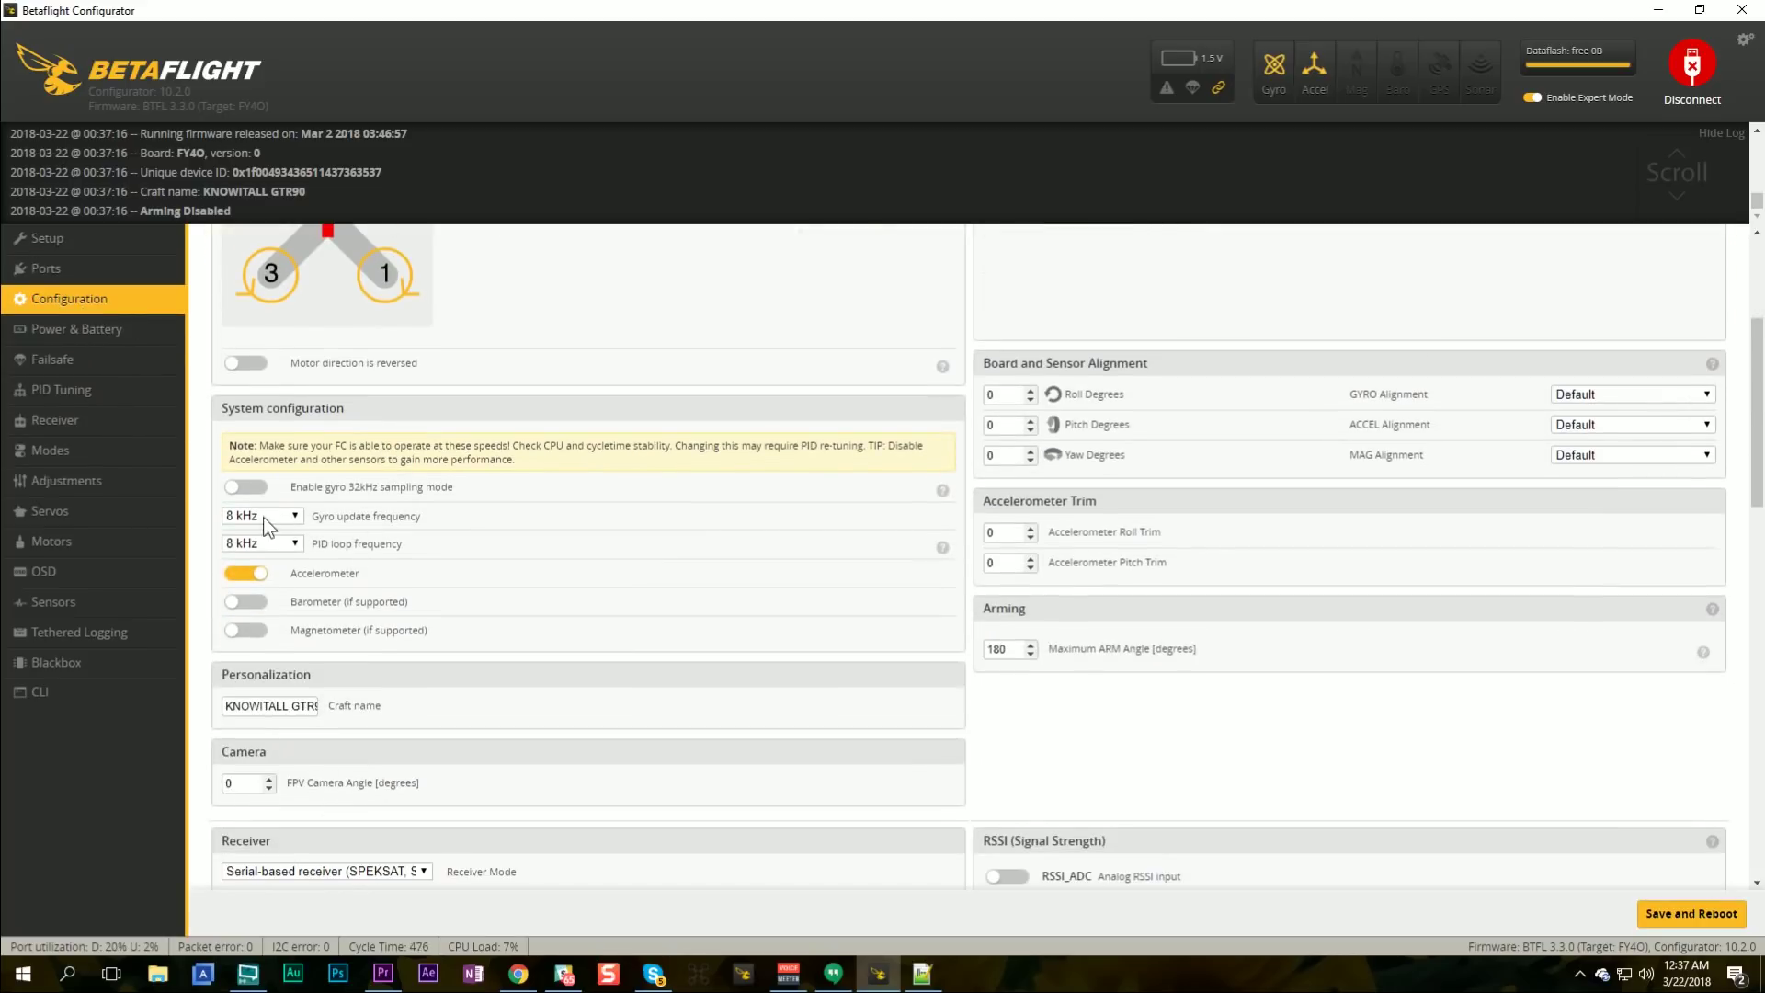